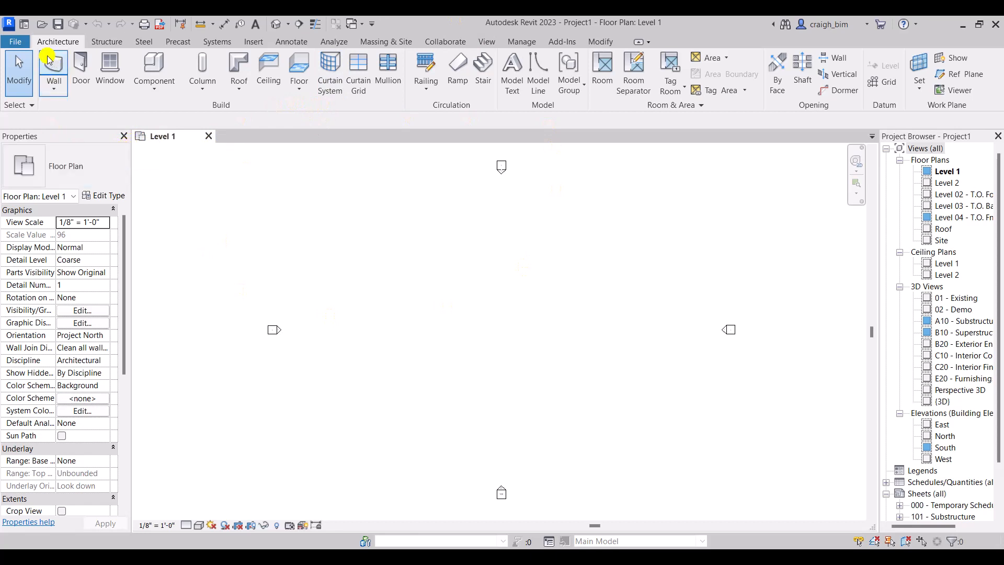
Create a new family from the English-Imperial Generic Model template and close the inactive views.
left_click(15, 42)
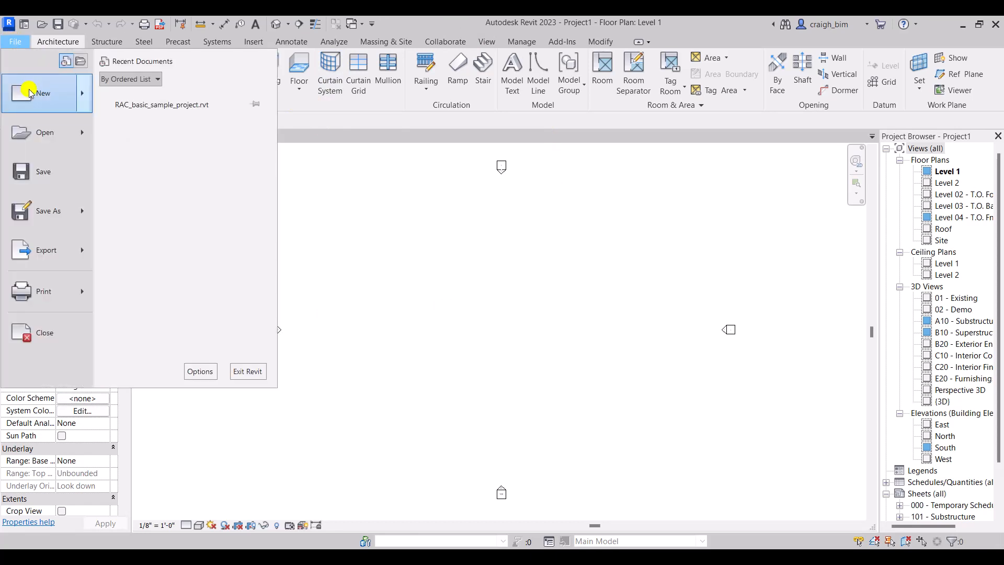
mouse_move(28, 90)
left_click(153, 147)
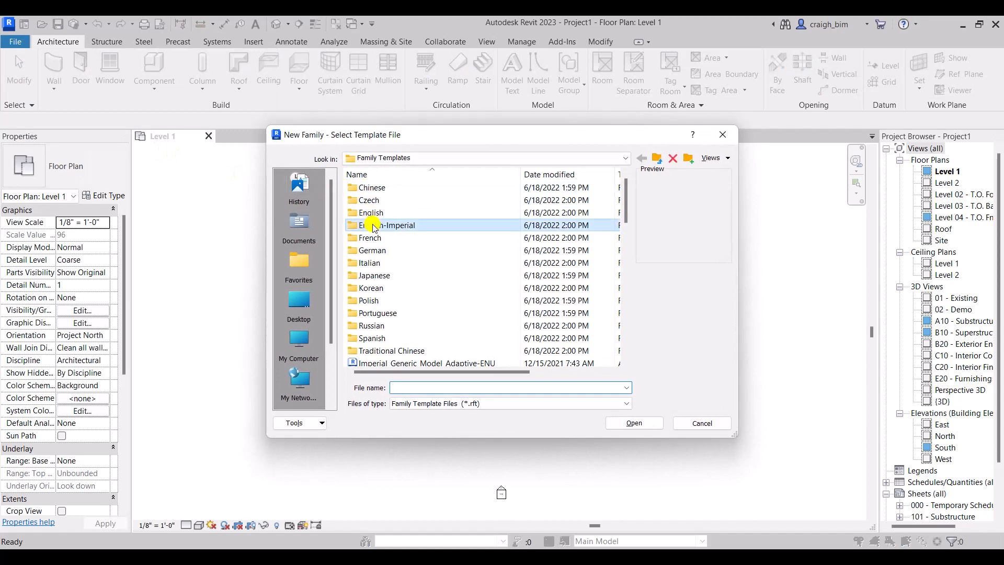
double_click(374, 226)
left_click(383, 275)
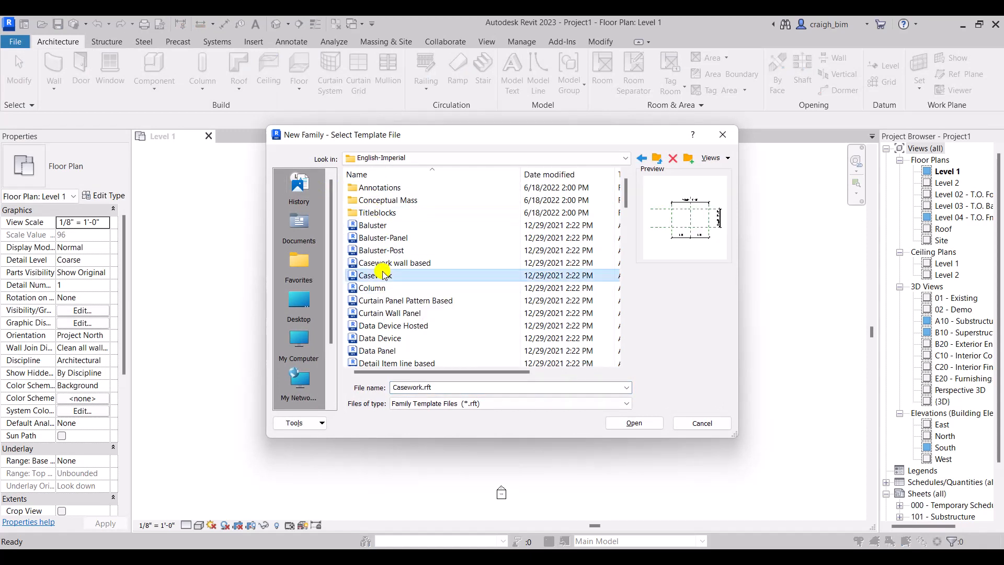
key("g")
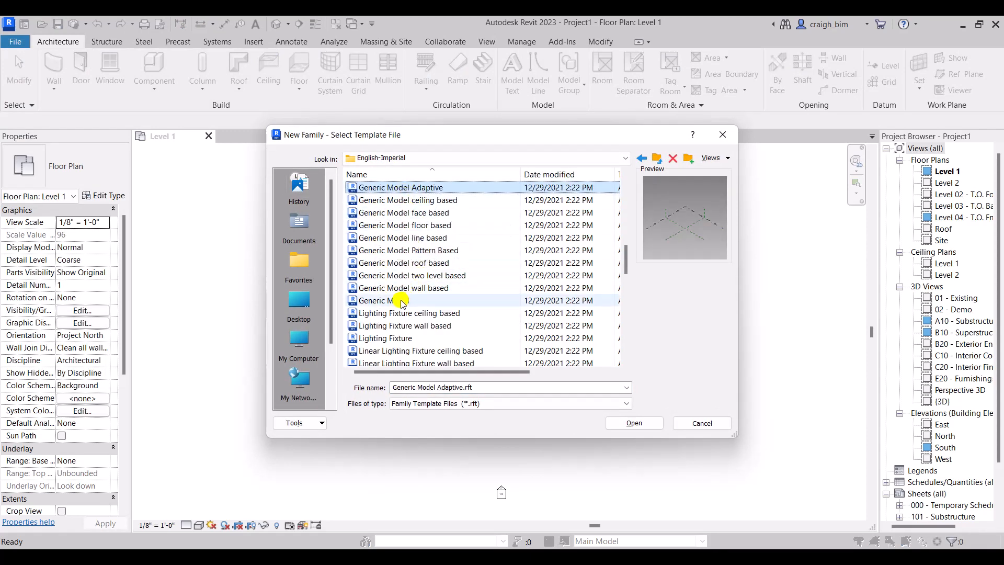
left_click(402, 300)
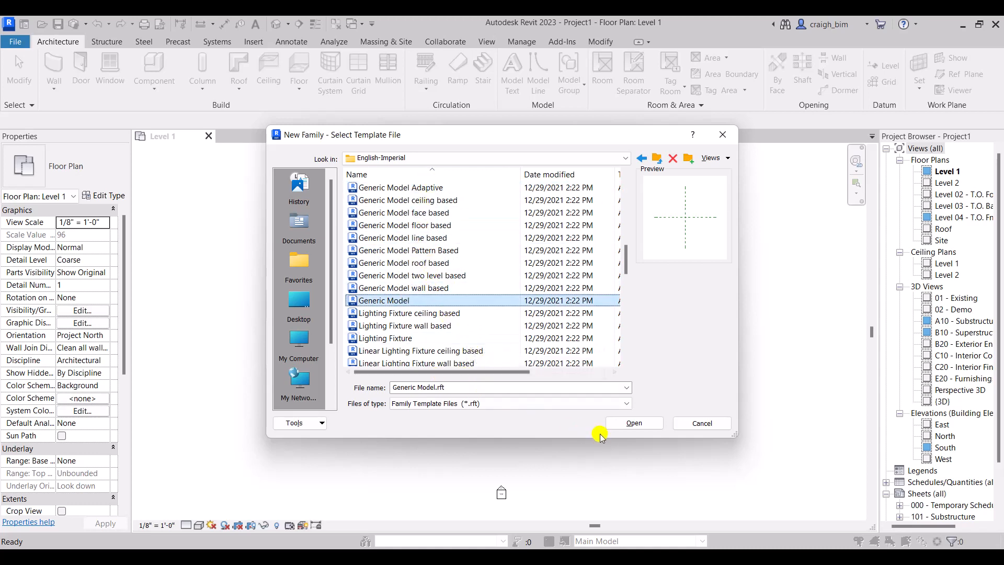
left_click(634, 422)
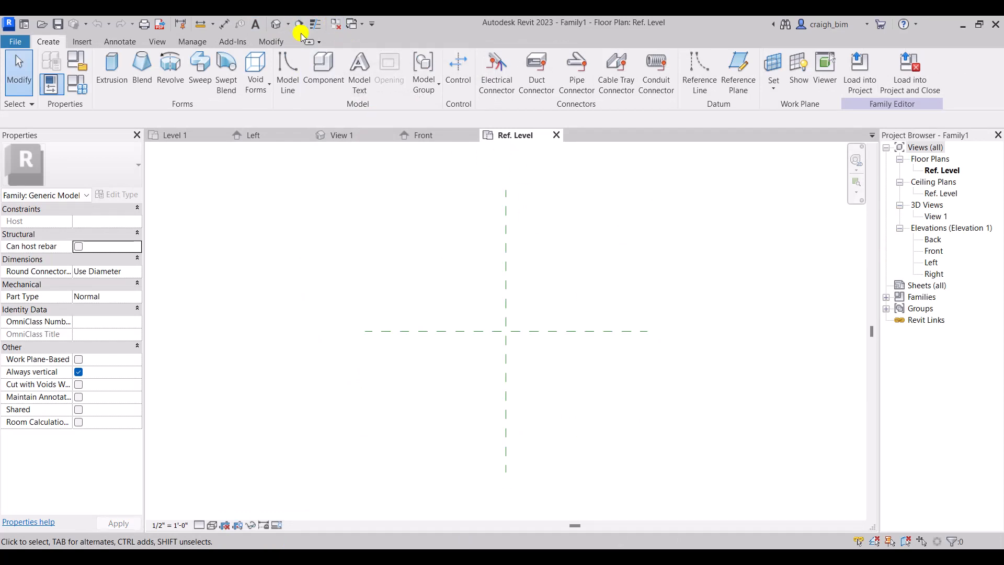
left_click(335, 24)
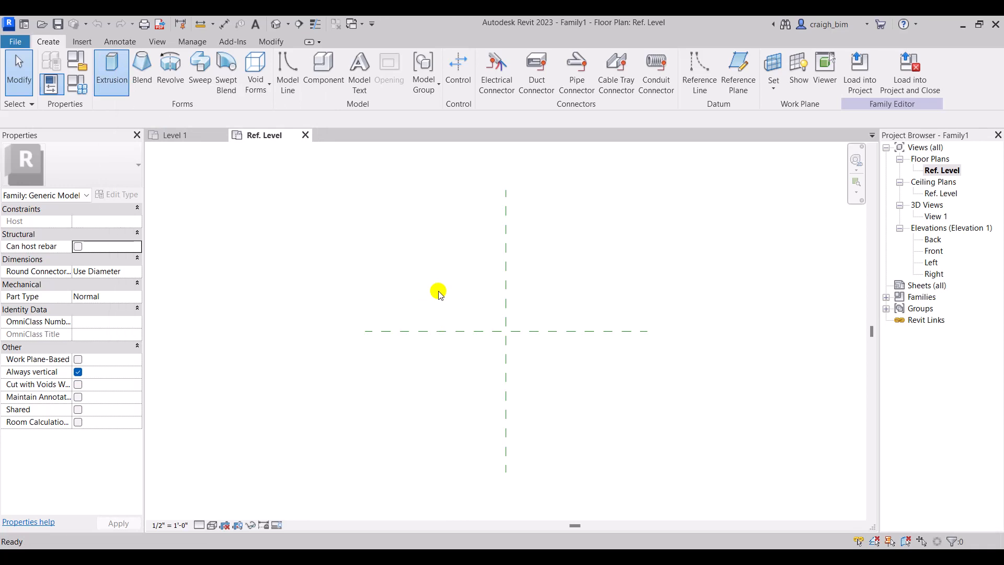
Start a solid extrusion and sketch a rectangle about 3'-6" wide by 4'-3" high around the reference plane intersection.
left_click(112, 67)
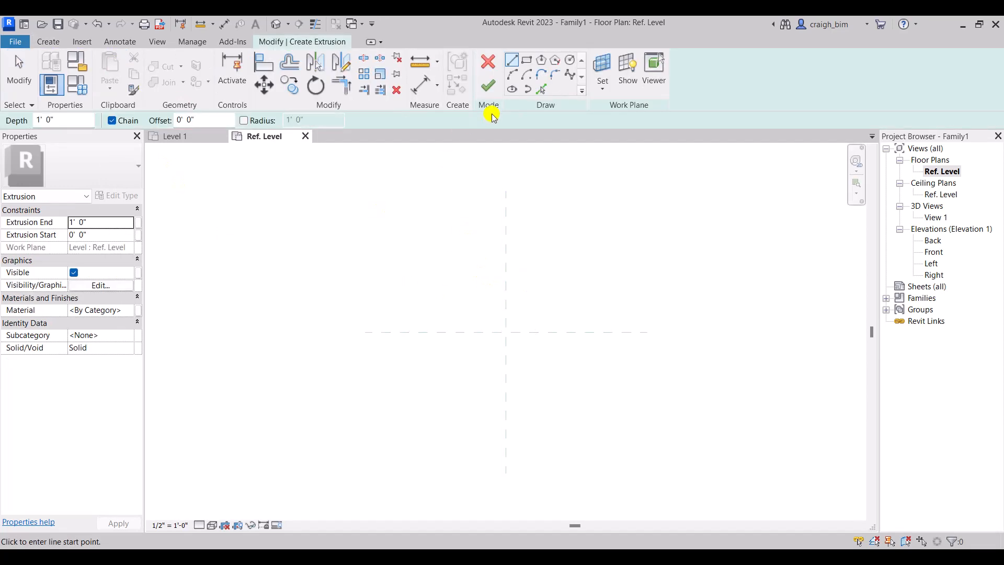
left_click(527, 61)
left_click(449, 254)
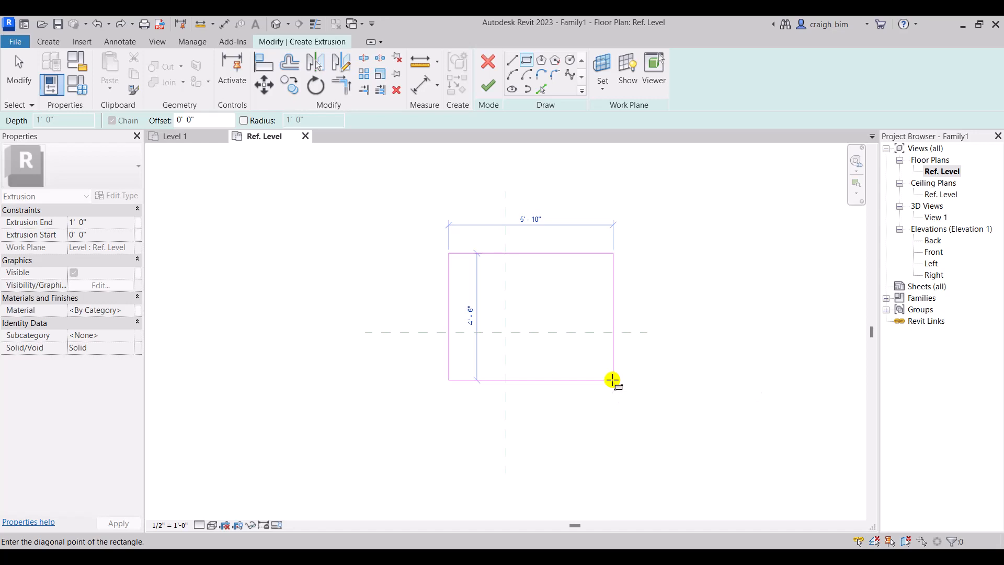
left_click(547, 373)
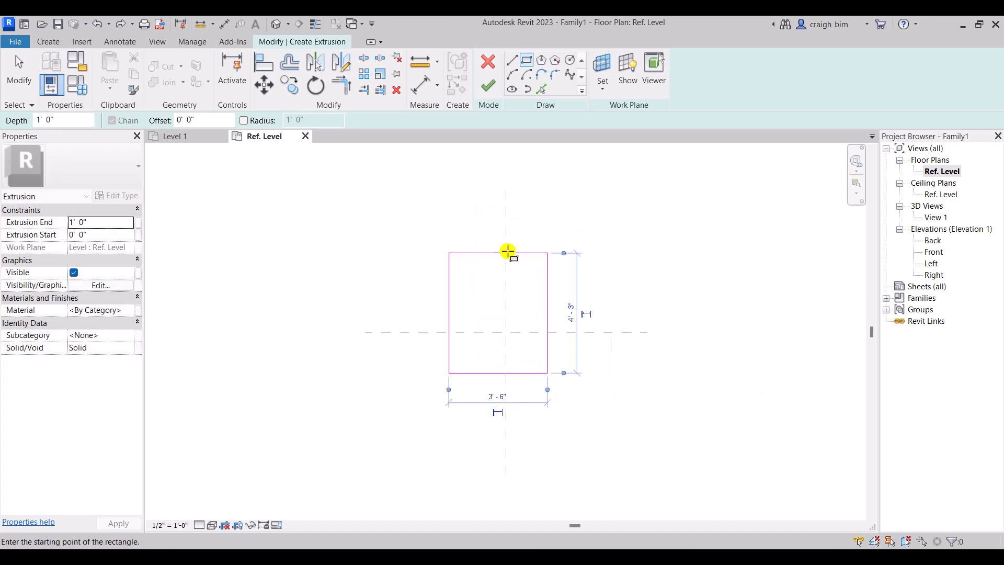
Set both the width and the height of the sketched rectangle to 4'.
left_click(497, 397)
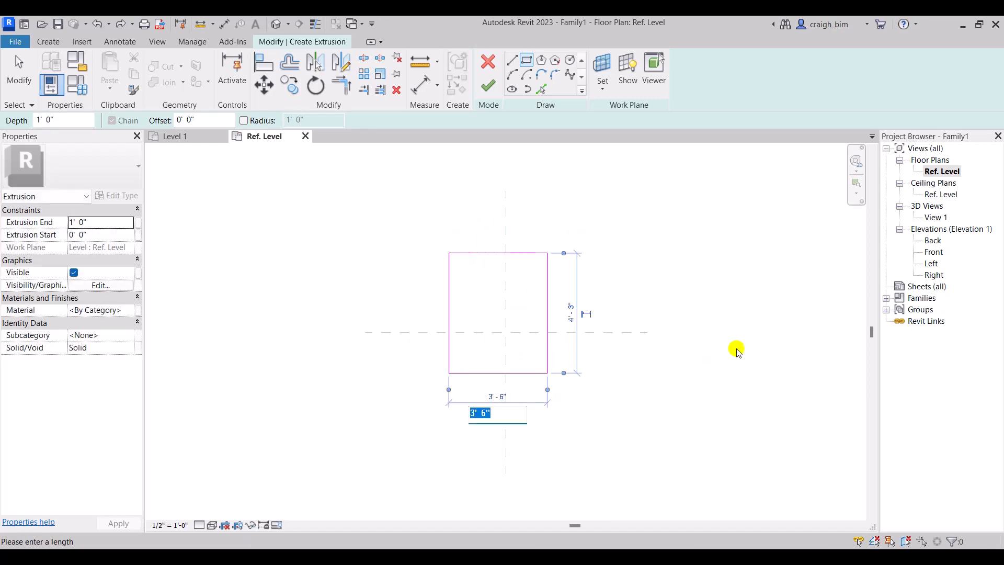
type("4")
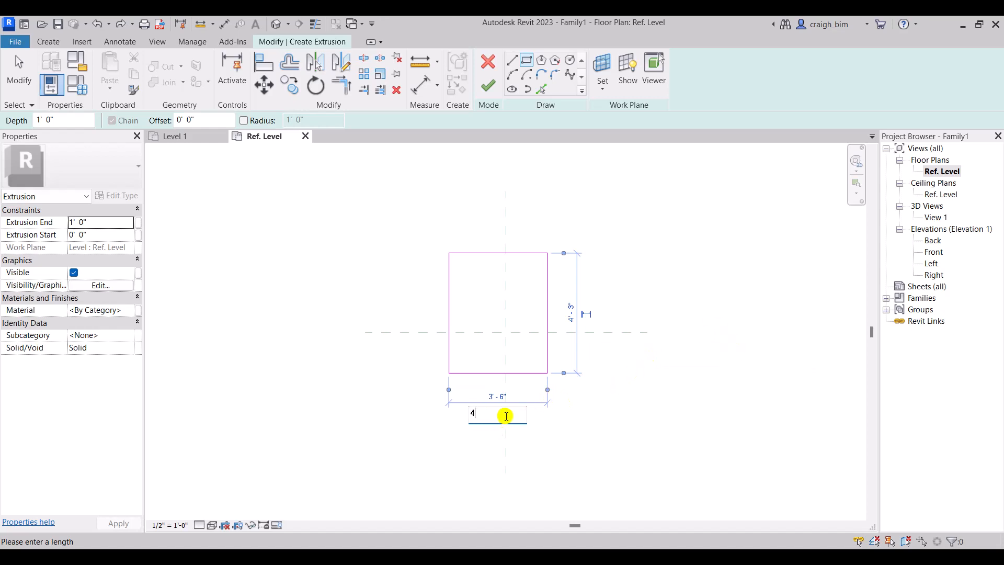
key("Return")
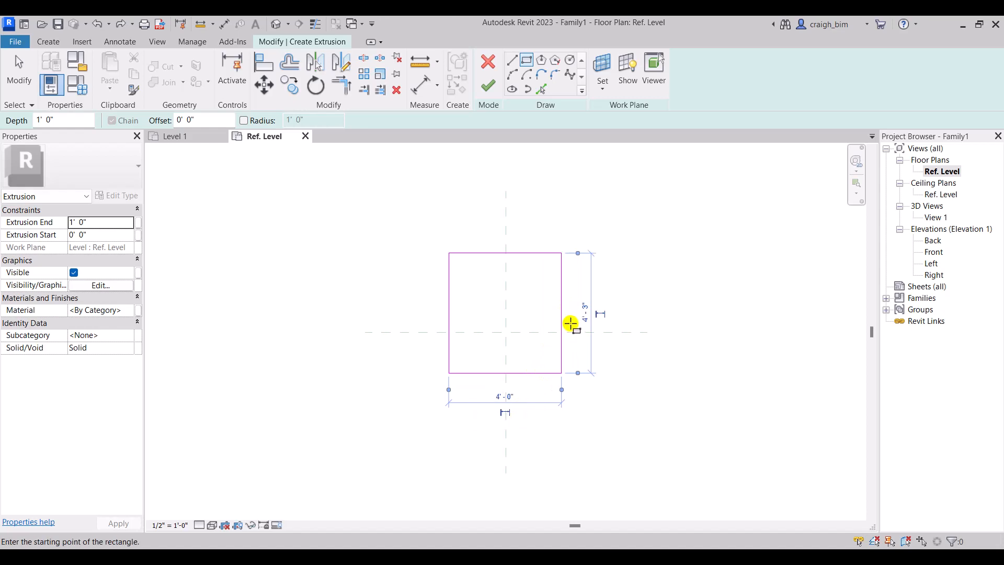
left_click(583, 315)
type("4")
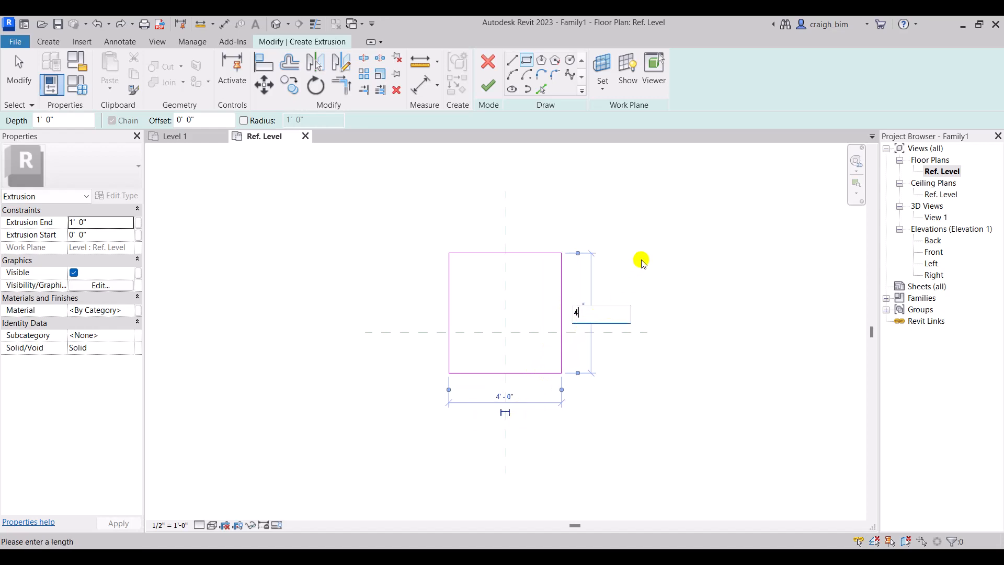
key("Return")
key("Escape")
key("Escape")
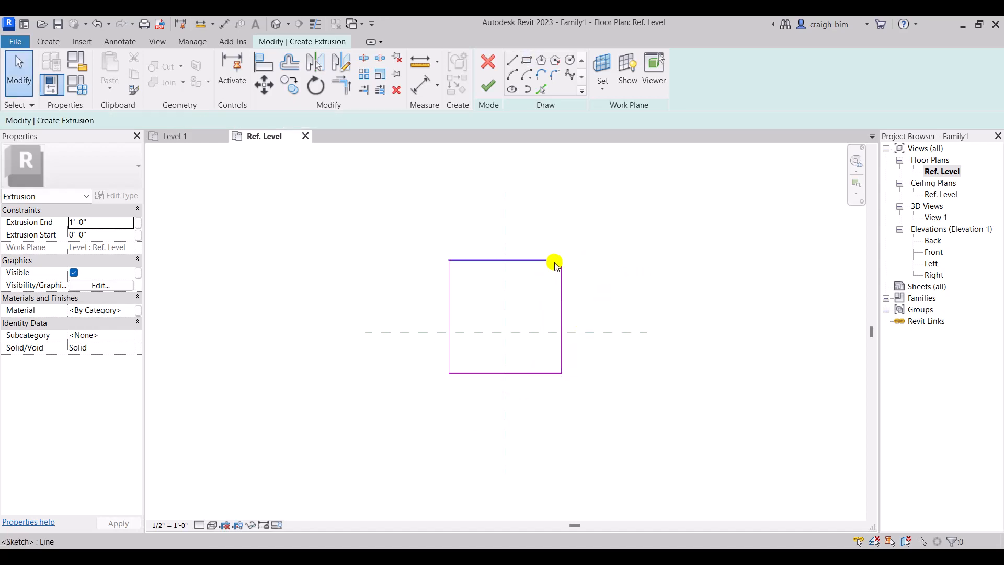
Move the whole square sketch so it is centred on both reference planes, and finish the extrusion.
key("Tab")
left_click(556, 265)
left_click(264, 84)
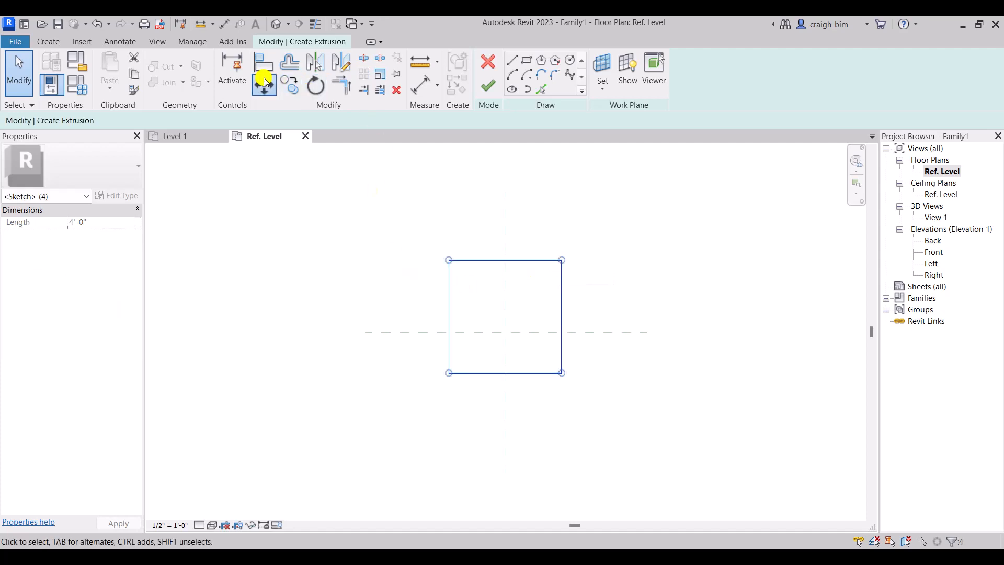
left_click(505, 260)
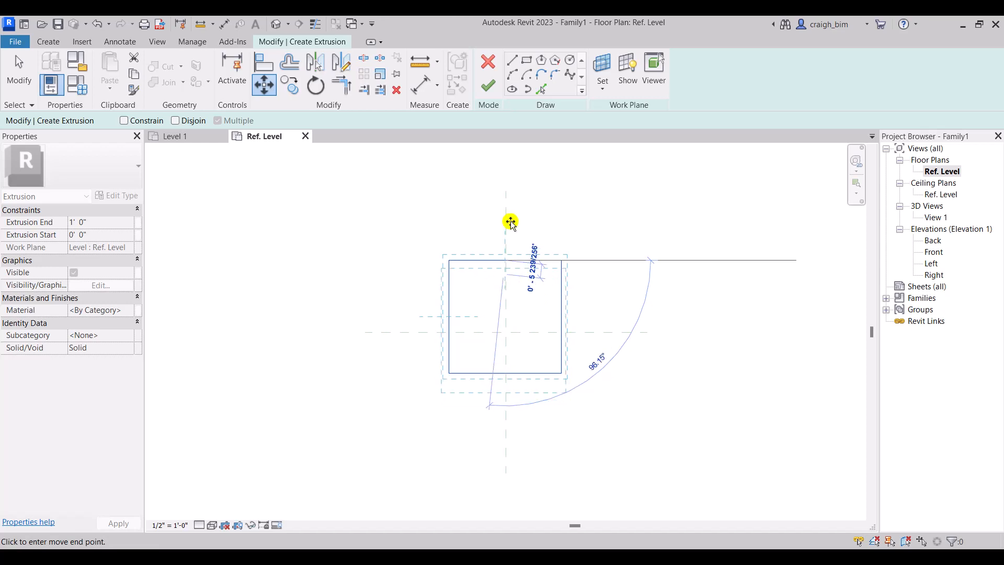
scroll(507, 201, "up", 3)
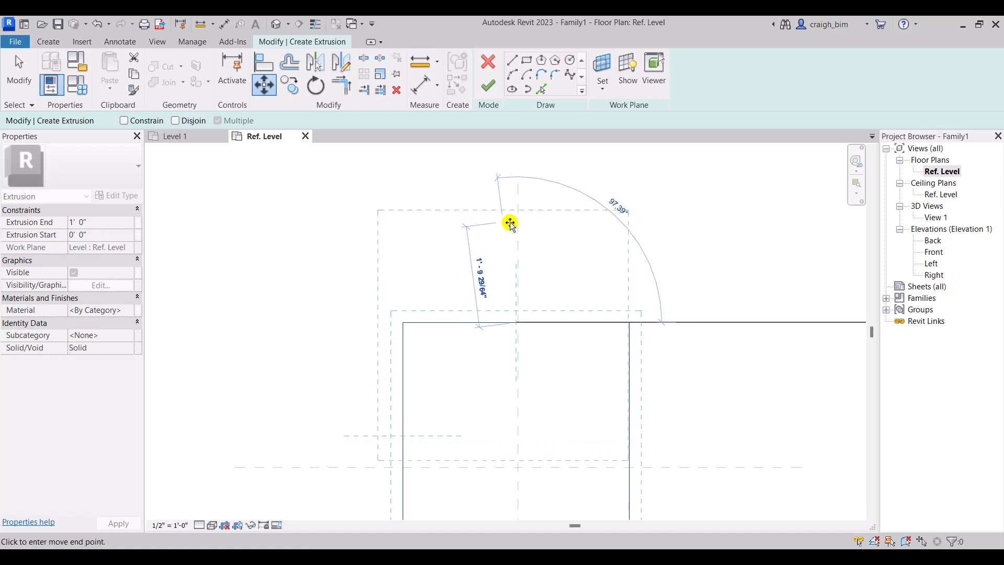
left_click(520, 198)
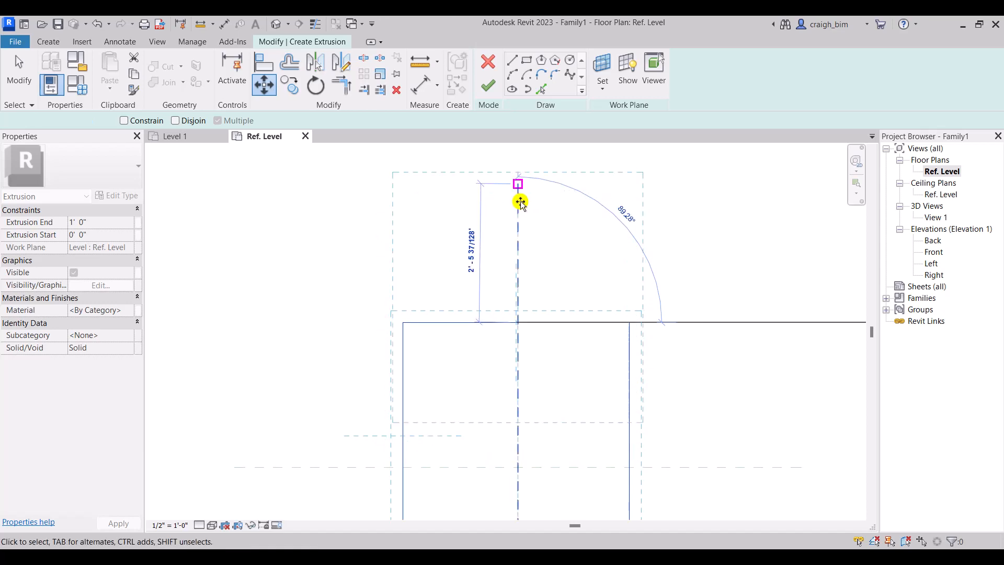
left_click(264, 84)
scroll(590, 266, "down", 2)
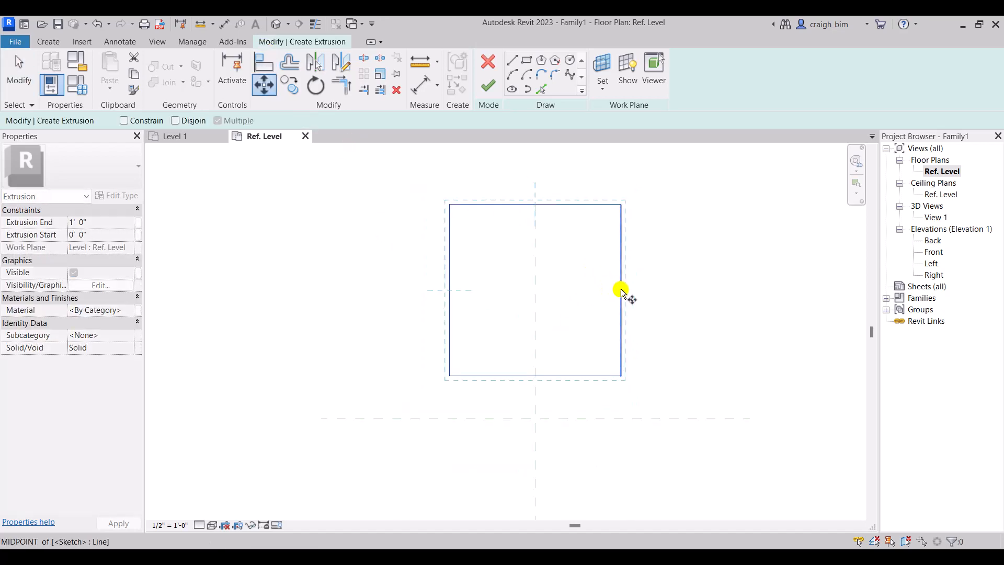
left_click(621, 290)
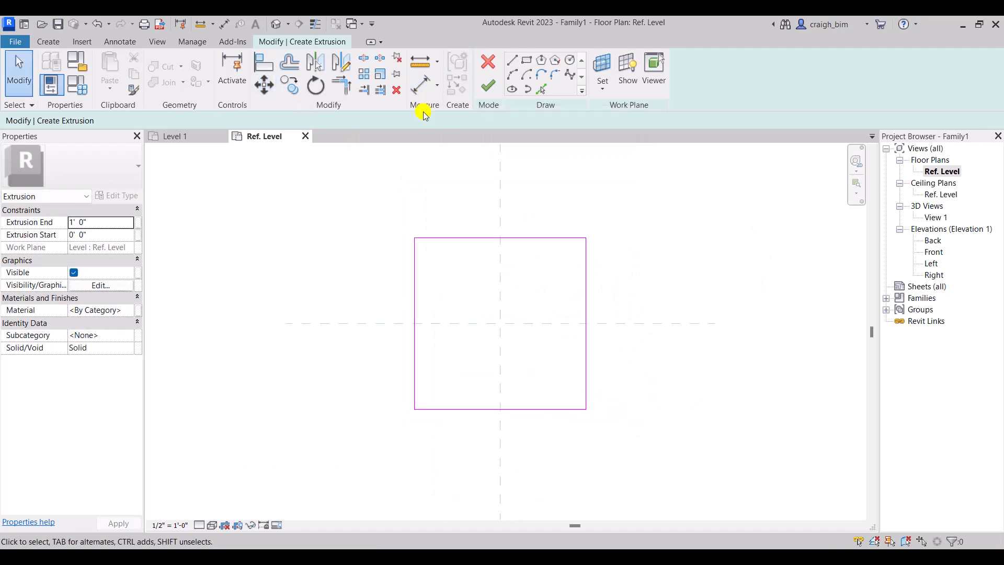
left_click(488, 87)
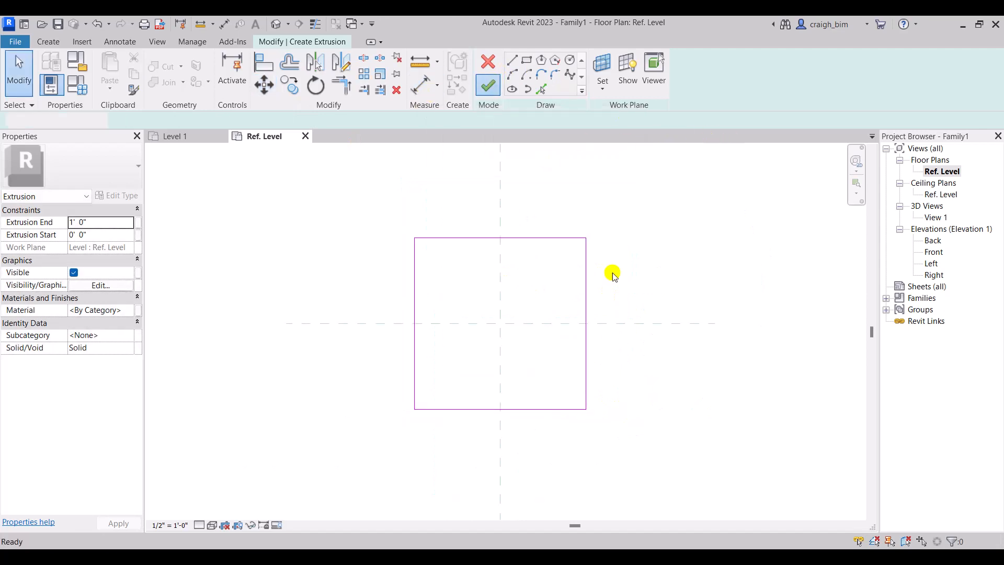
left_click(657, 387)
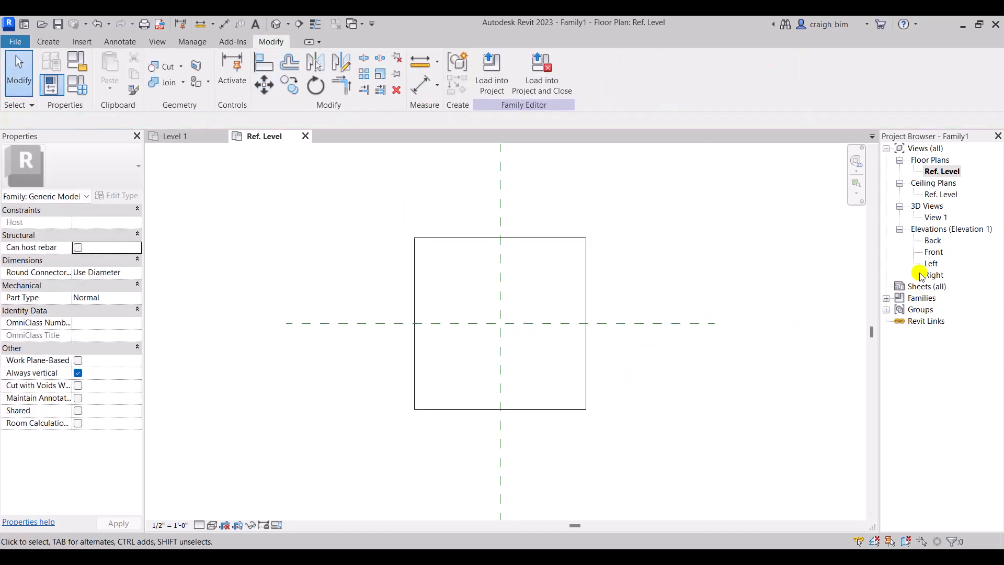
Open the default 3D view and set the block's extrusion end to 8'.
left_click(463, 238)
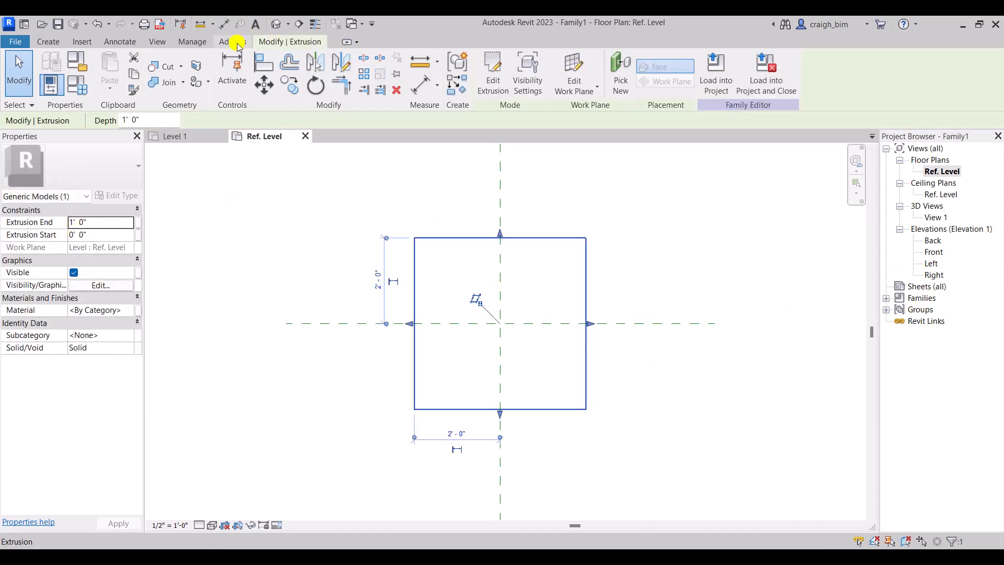
left_click(275, 25)
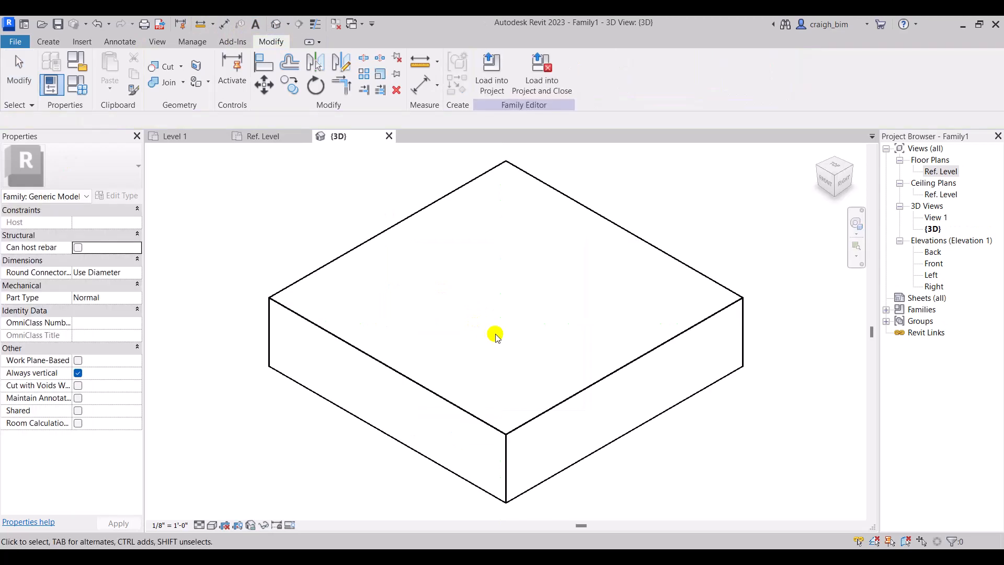
left_click(658, 355)
scroll(655, 365, "down", 2)
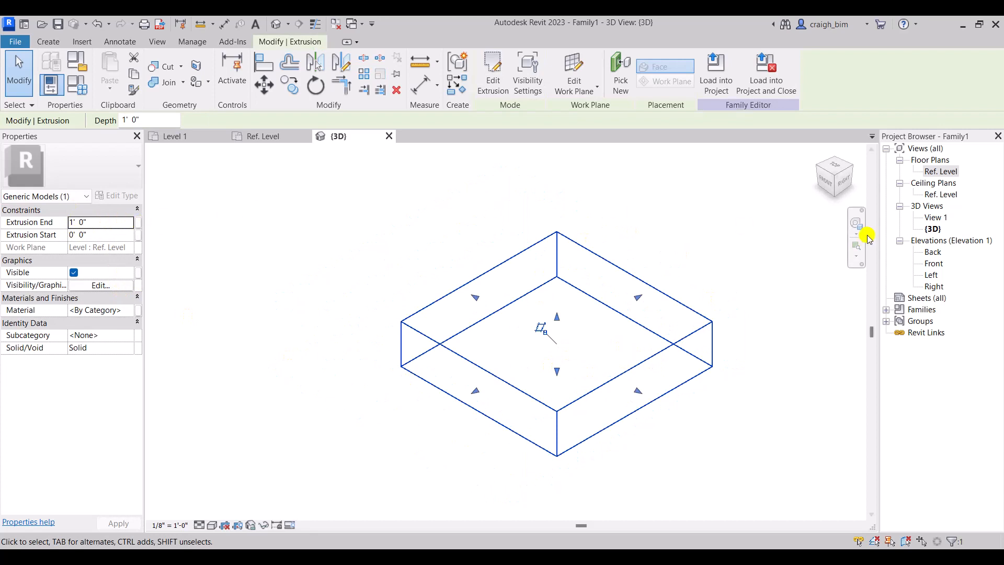
left_click(108, 225)
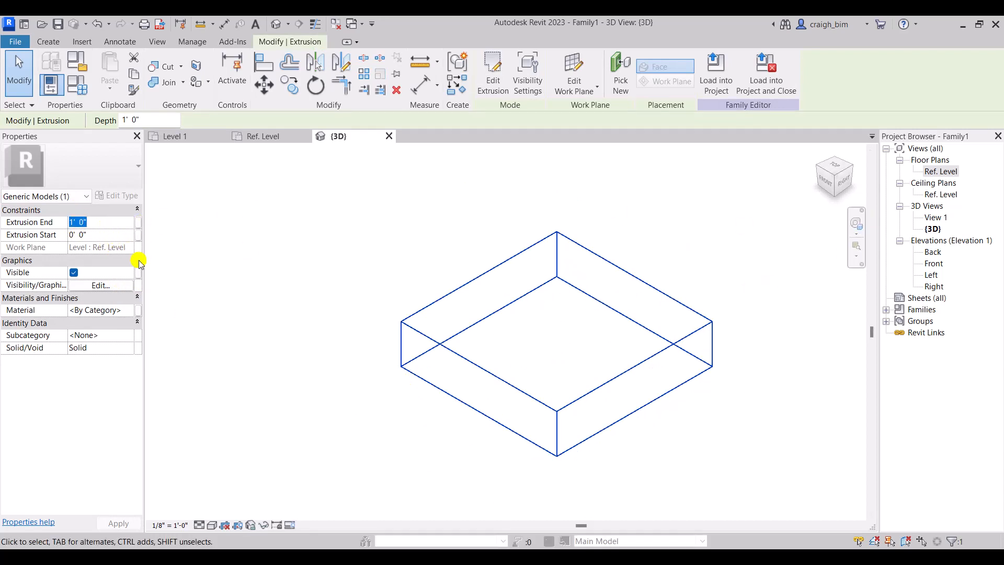
type("4")
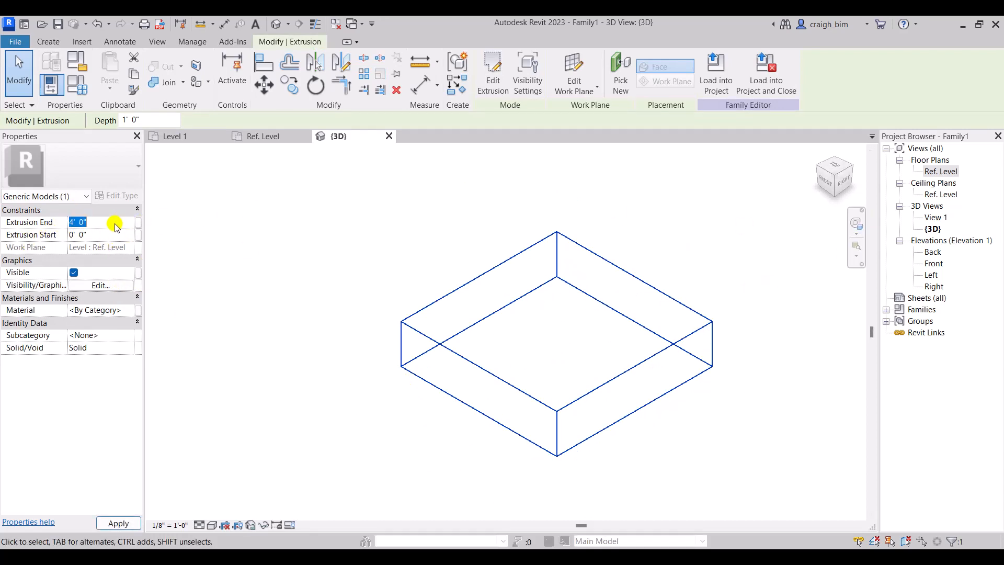
key("Return")
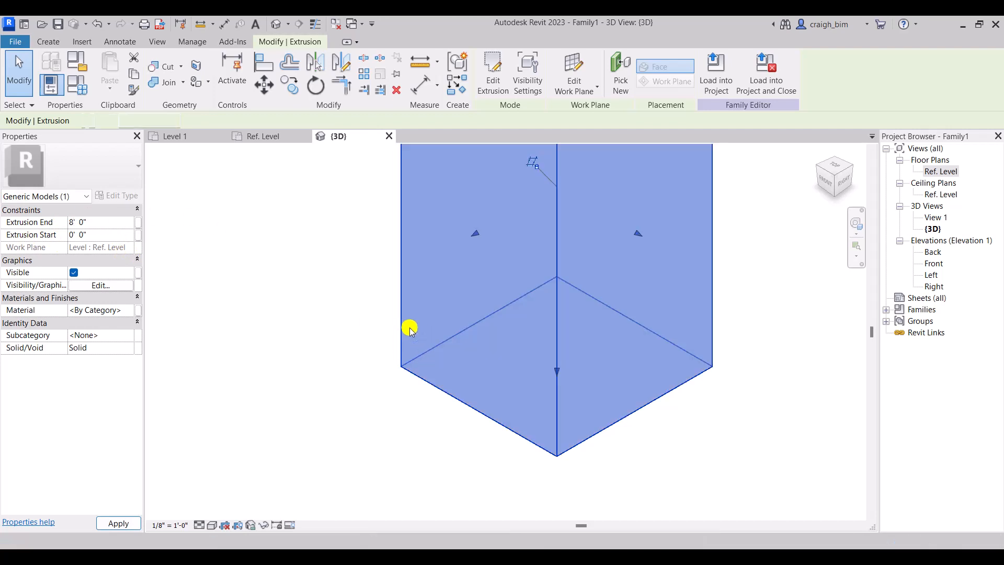
scroll(311, 355, "down", 4)
left_click(314, 350)
middle_click_drag(325, 329, 333, 360)
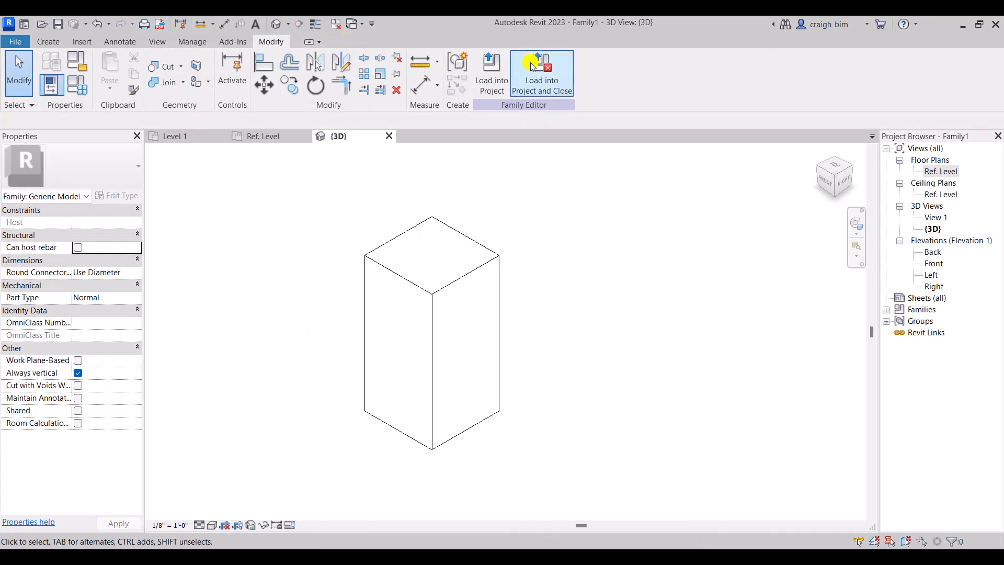
Load the family into the project and place one instance on Level 1, just inside the west elevation marker.
left_click(497, 74)
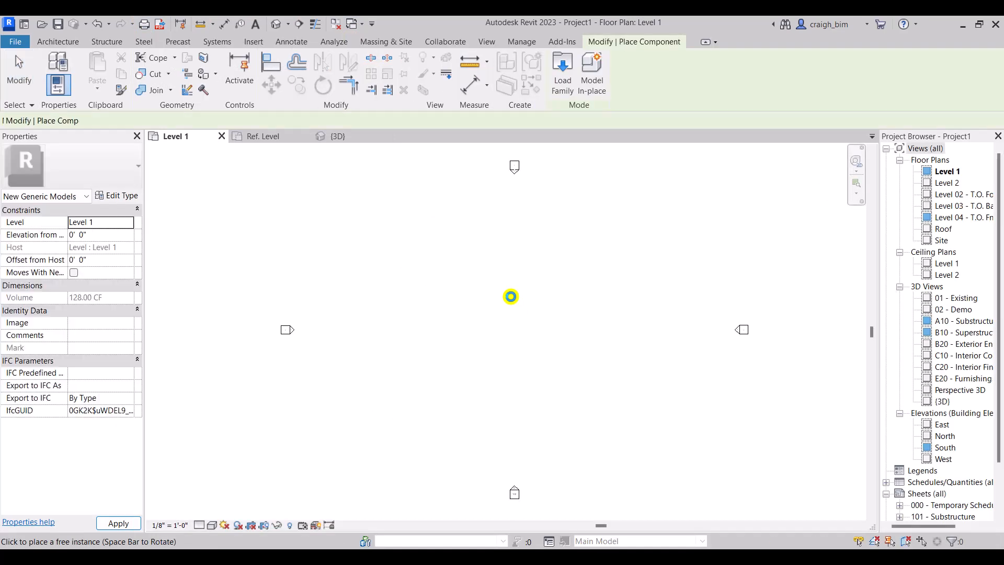
left_click(371, 329)
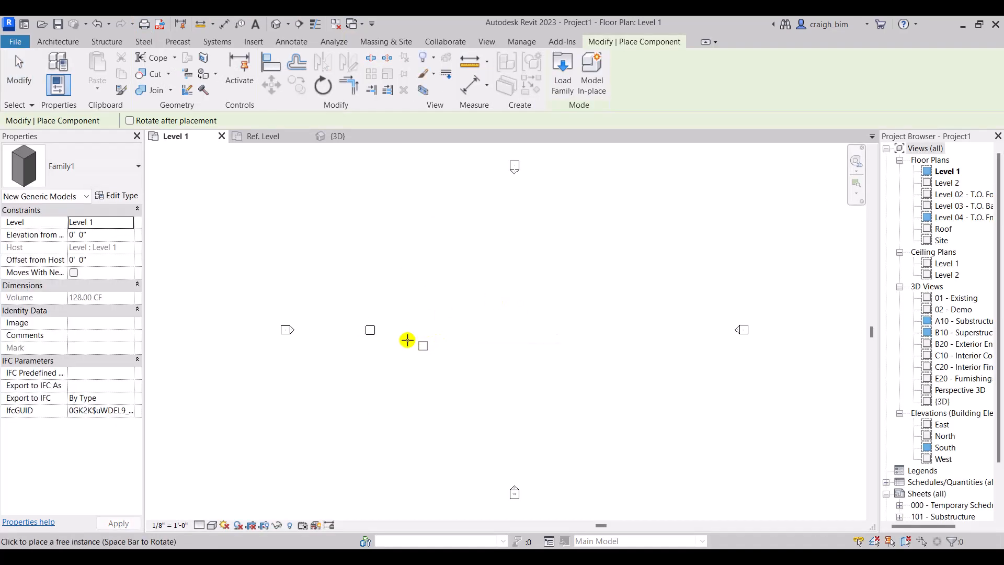
key("Escape")
key("Escape")
scroll(381, 324, "up", 4)
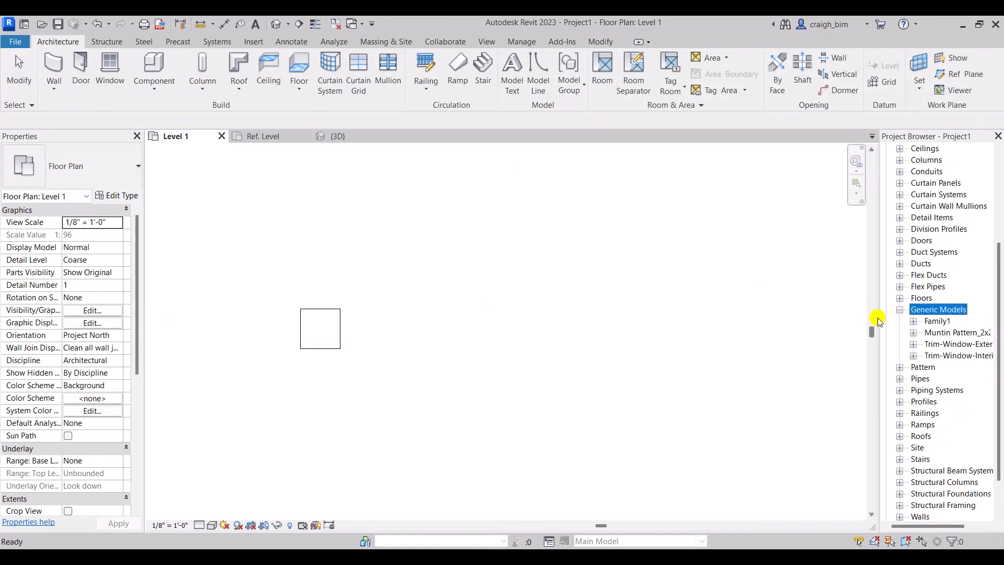
Widen the project's browser list and rename the loaded Family1 generic model family as Generic LOD 000.
left_click_drag(878, 318, 824, 316)
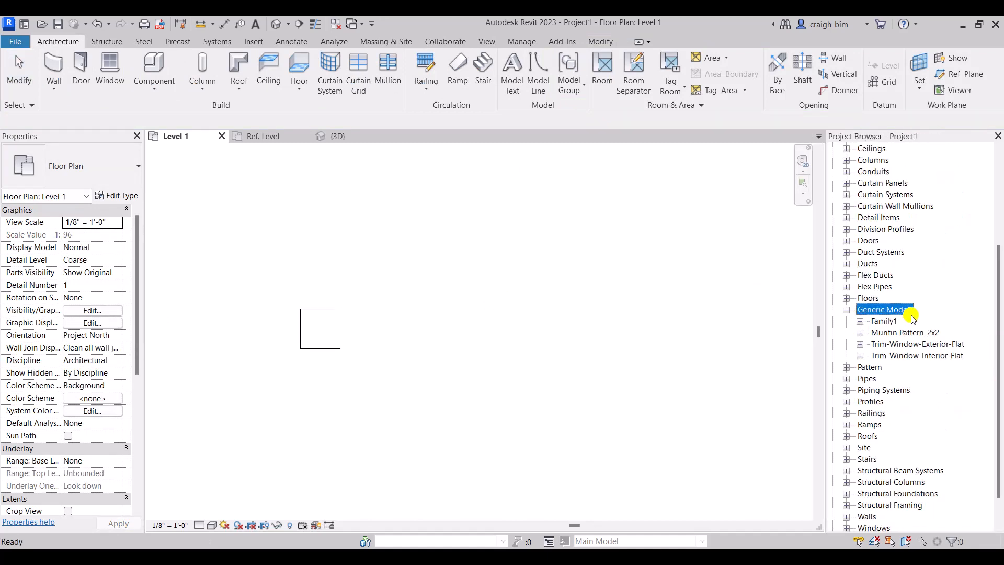
left_click(859, 321)
left_click(889, 332)
left_click(889, 322)
left_click(891, 323)
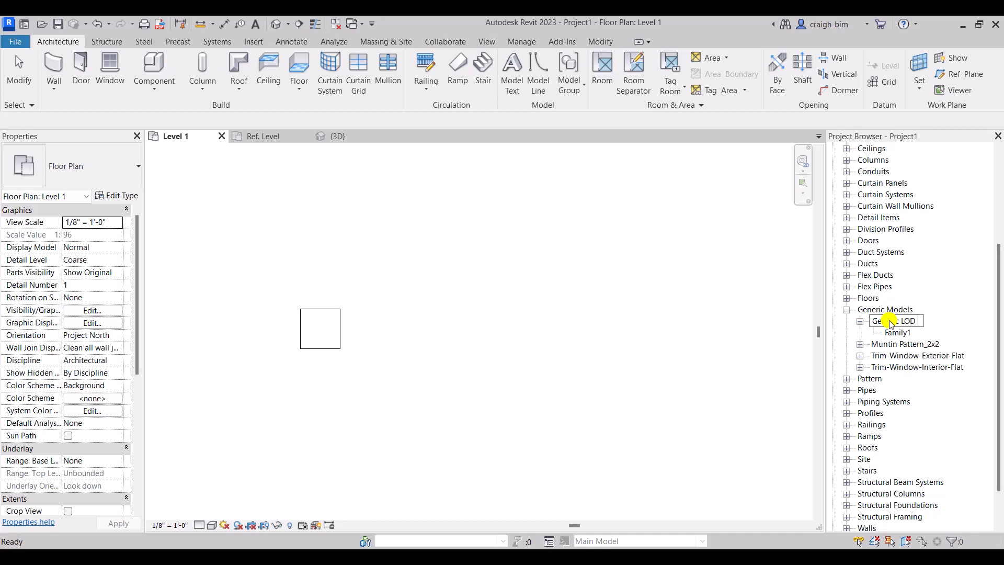
key("Return")
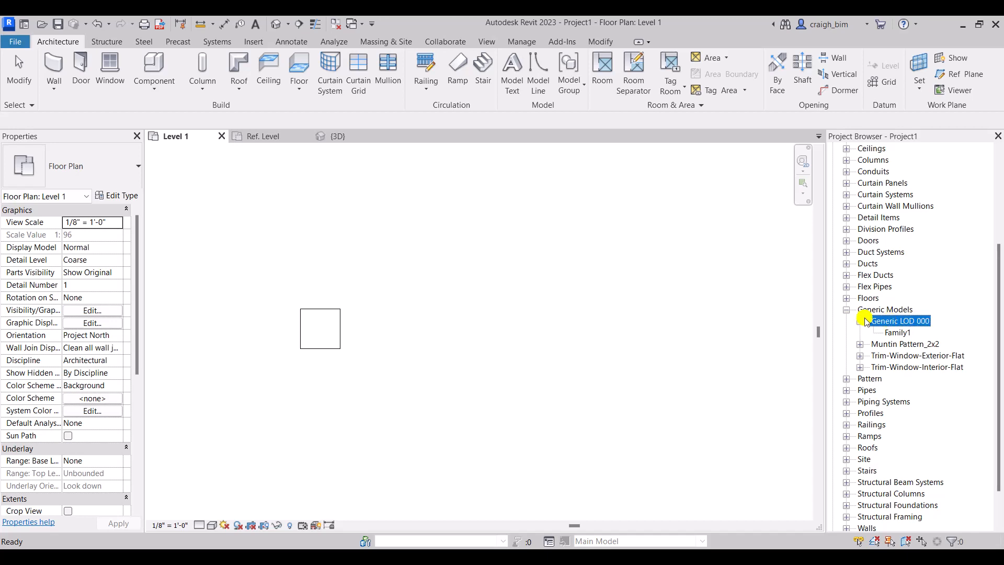
Rename the Family1 type under the Generic LOD 000 family as Component.
left_click(904, 332)
double_click(904, 332)
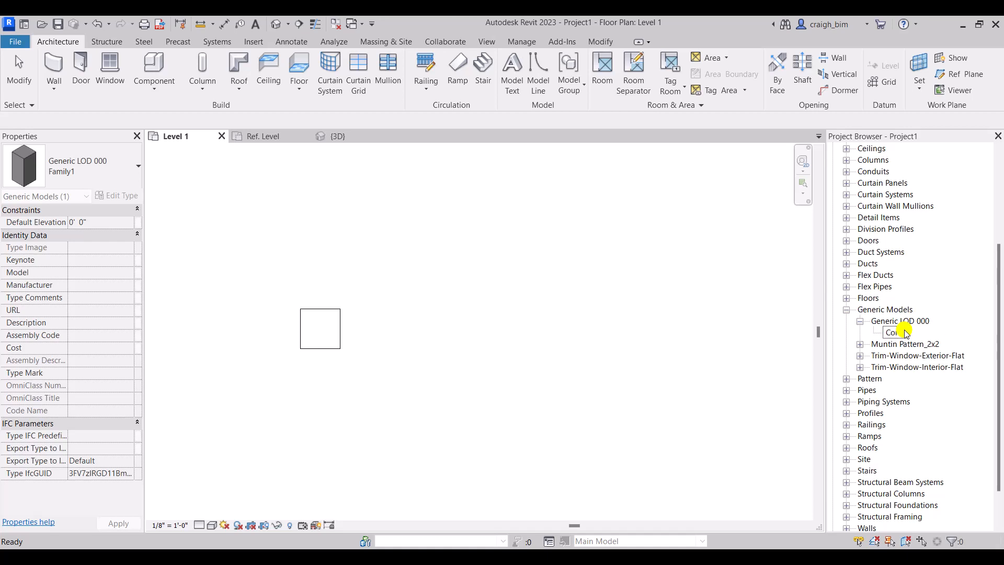
key("Return")
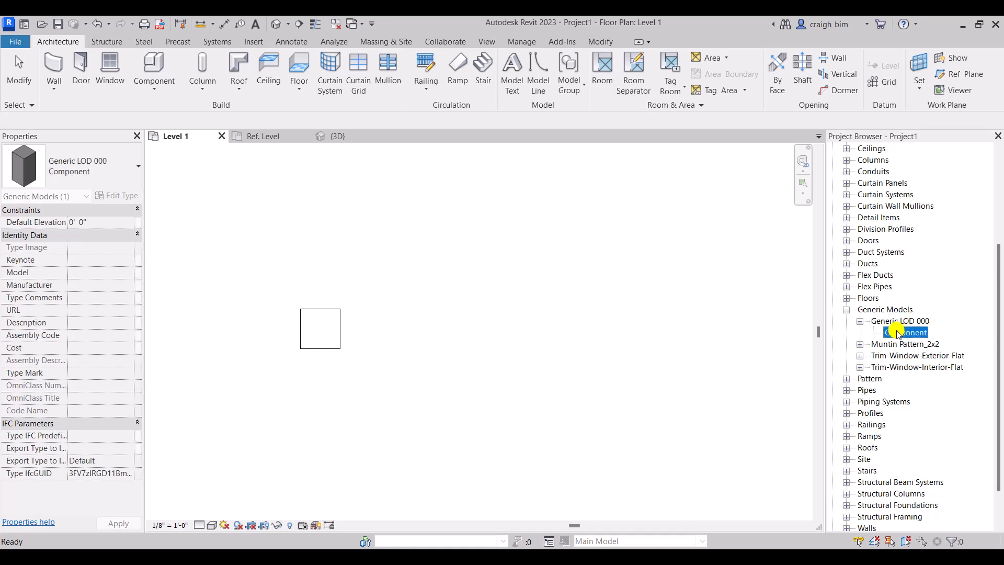
Close the inactive views and select the block extrusion in the family's Ref. Level plan.
left_click(339, 24)
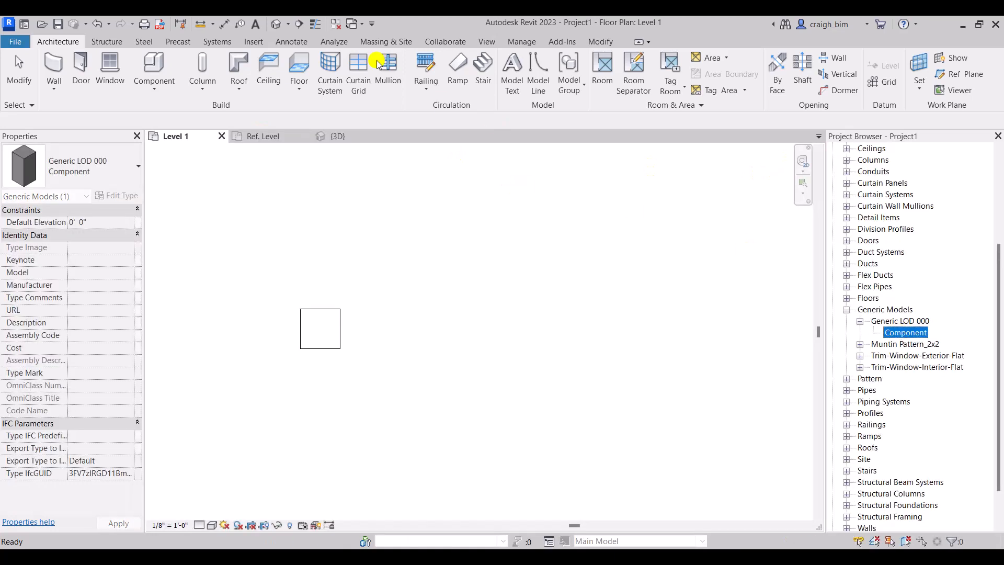
left_click(337, 25)
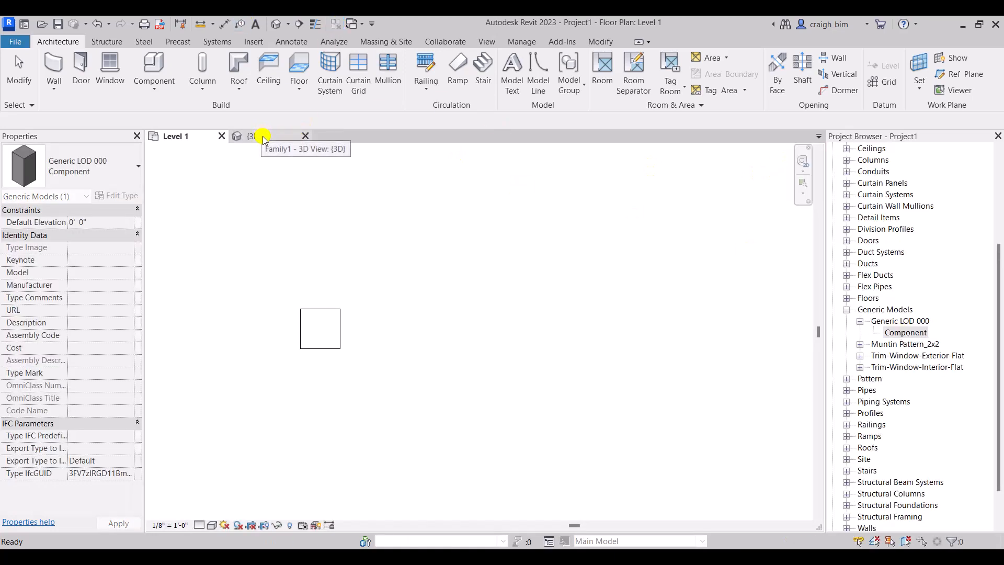
left_click(246, 135)
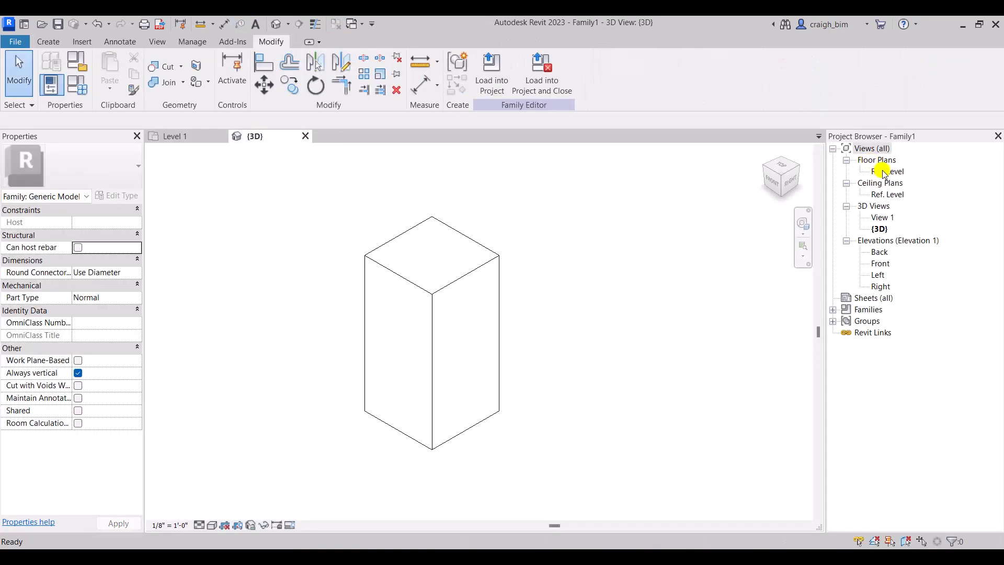
double_click(887, 171)
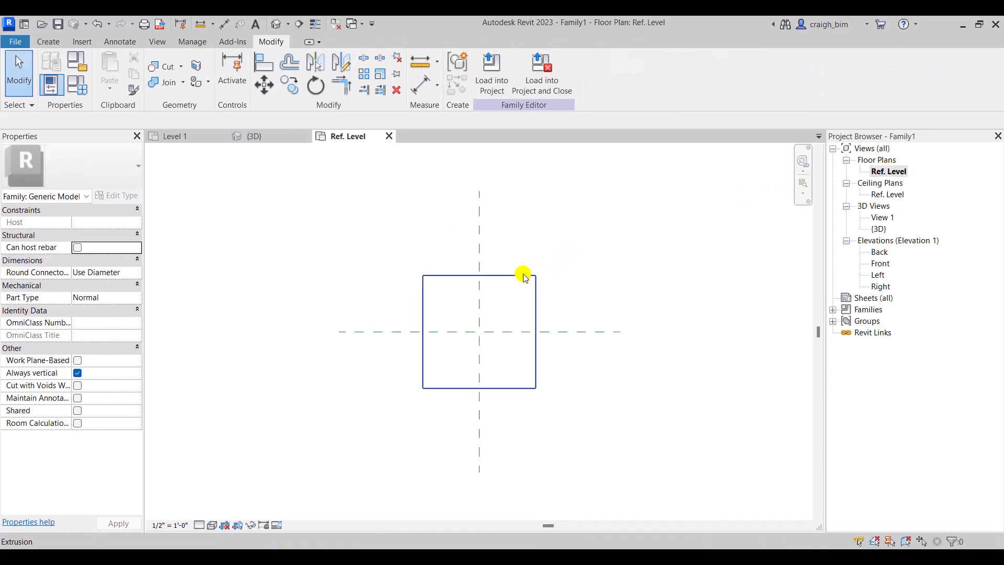
left_click(525, 276)
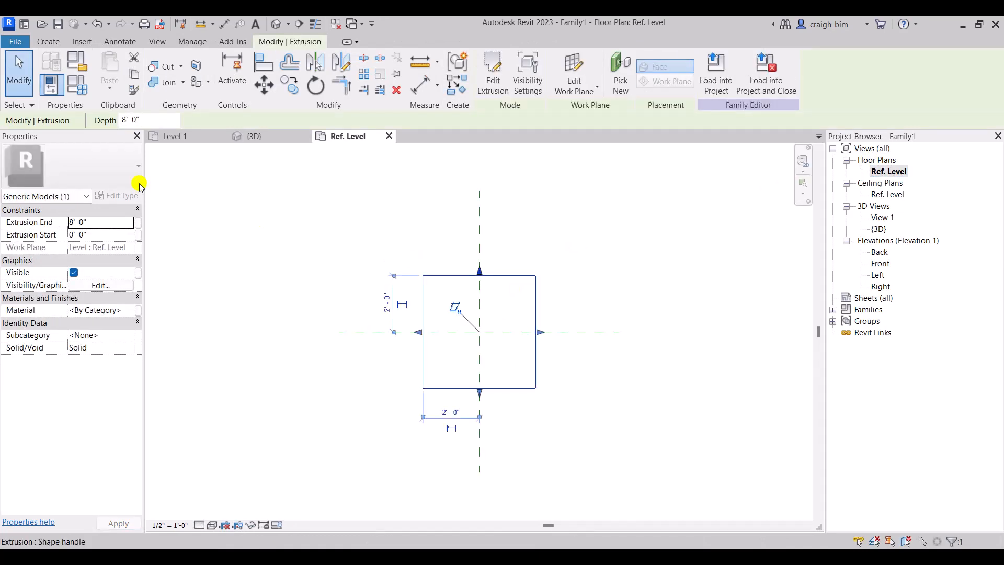
Return to the project's Level 1 plan, move the placed block slightly to the south-east and deselect it.
left_click(170, 133)
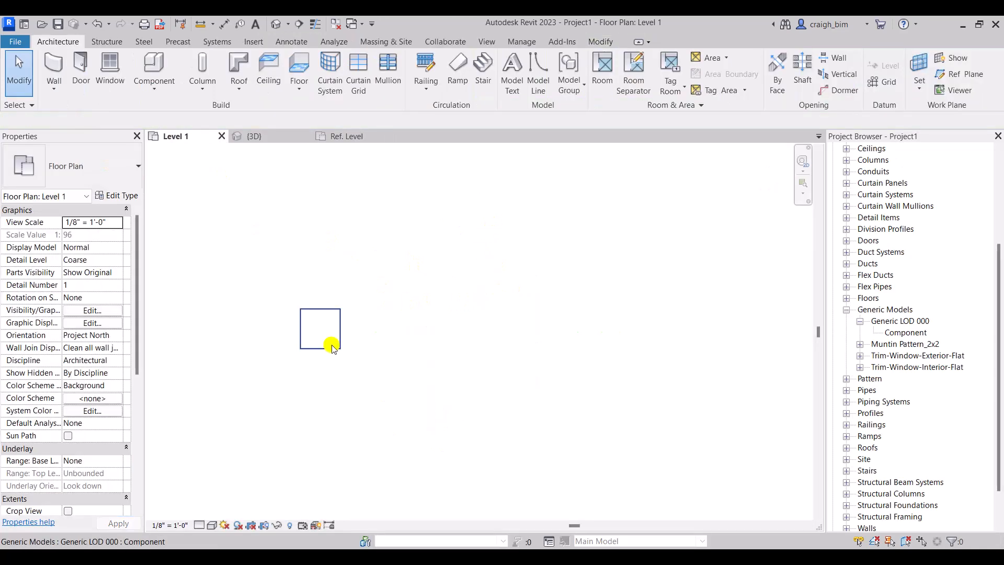
left_click(335, 349)
left_click_drag(334, 348, 381, 379)
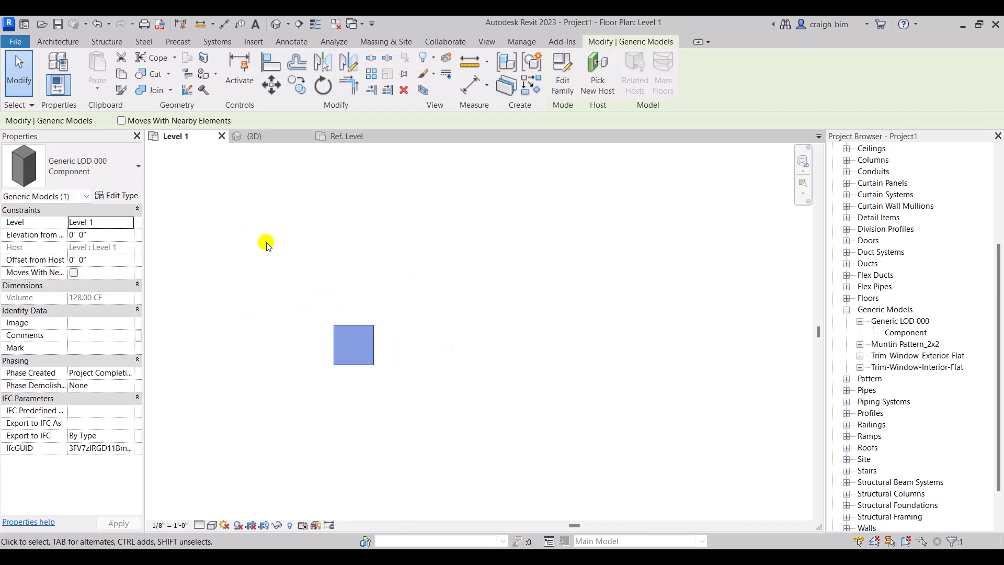
left_click(505, 161)
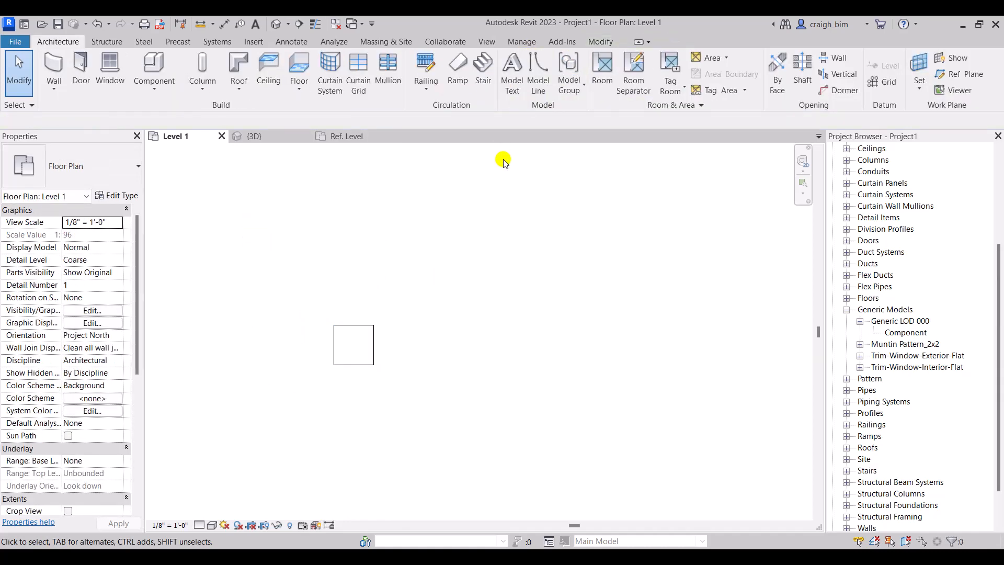
Hide the Generic Models category through the Level 1 plan's visibility/graphic overrides.
key("v")
key("v")
left_click_drag(440, 97, 640, 64)
key("g")
scroll(523, 316, "down", 2)
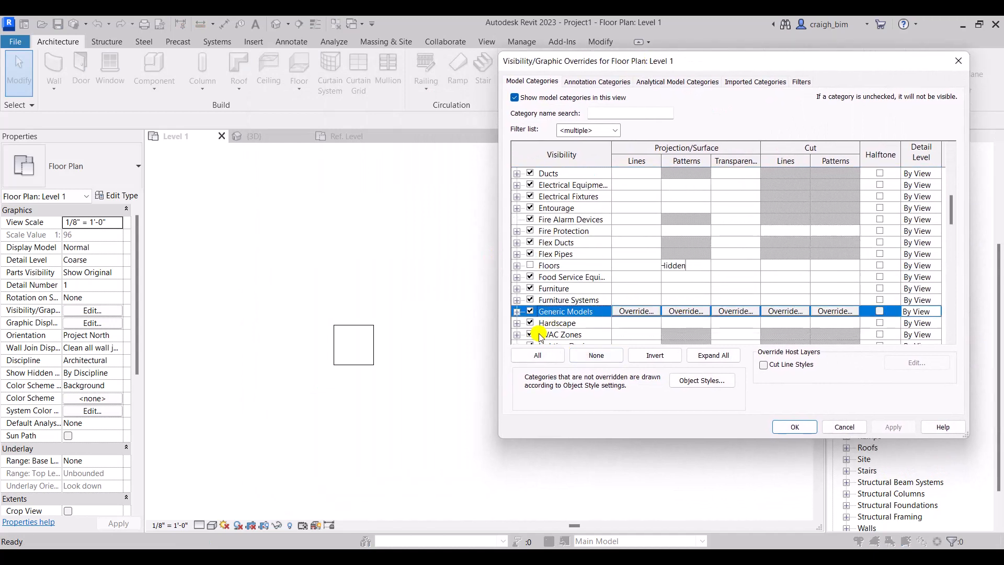
left_click(516, 301)
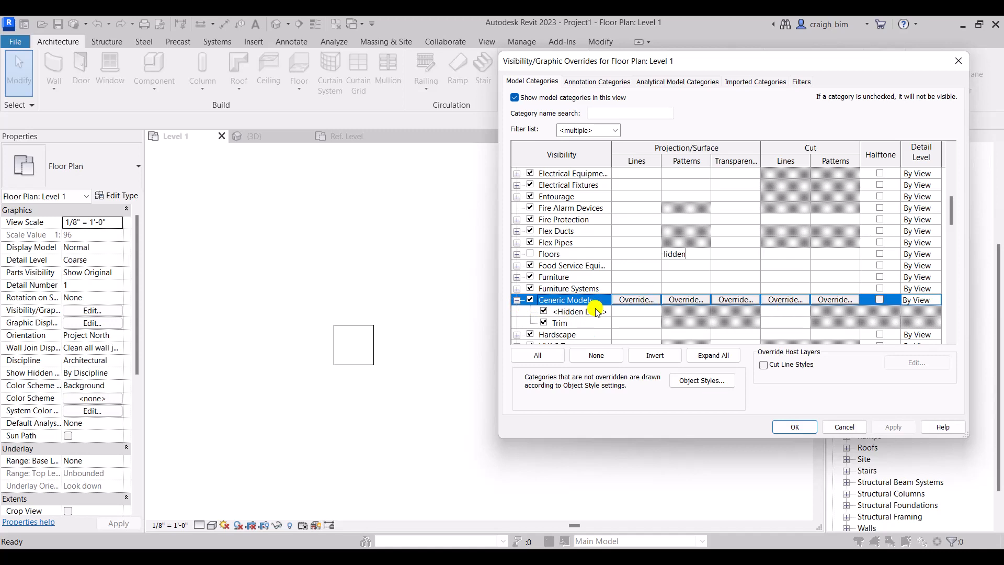
left_click(543, 311)
left_click(529, 300)
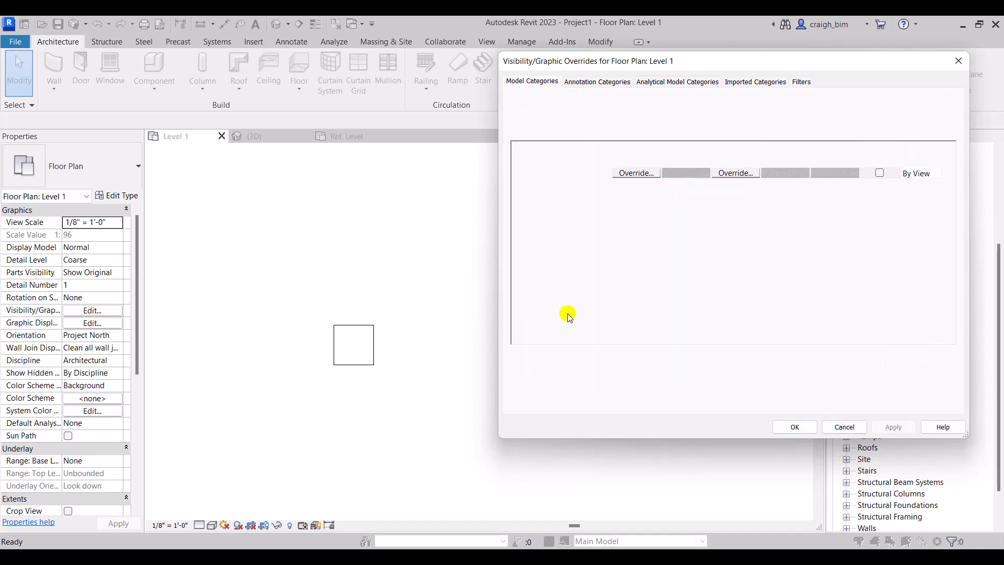
Turn the Generic Models category's visibility back on, view the filter overrides and accept the settings.
left_click(529, 300)
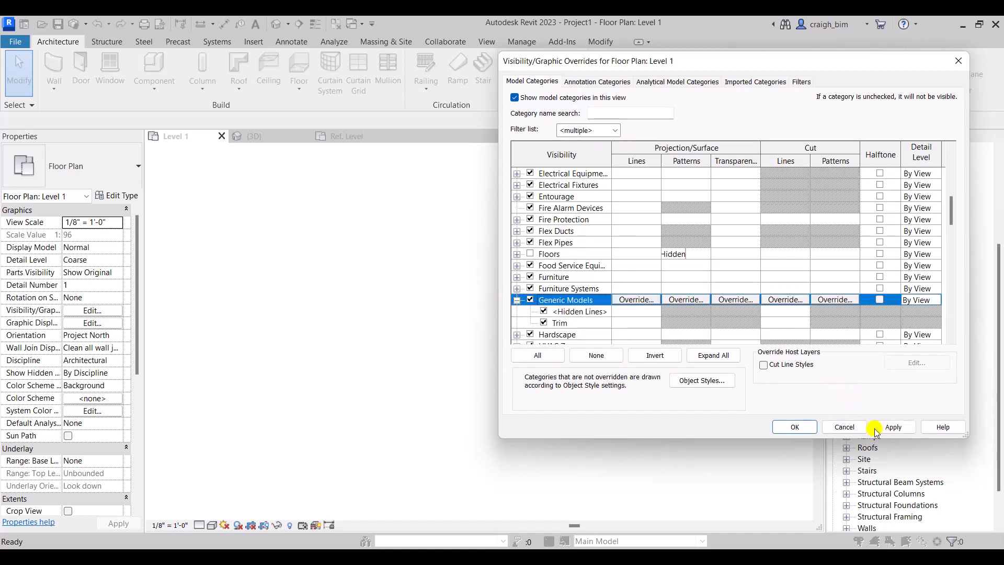
left_click(801, 82)
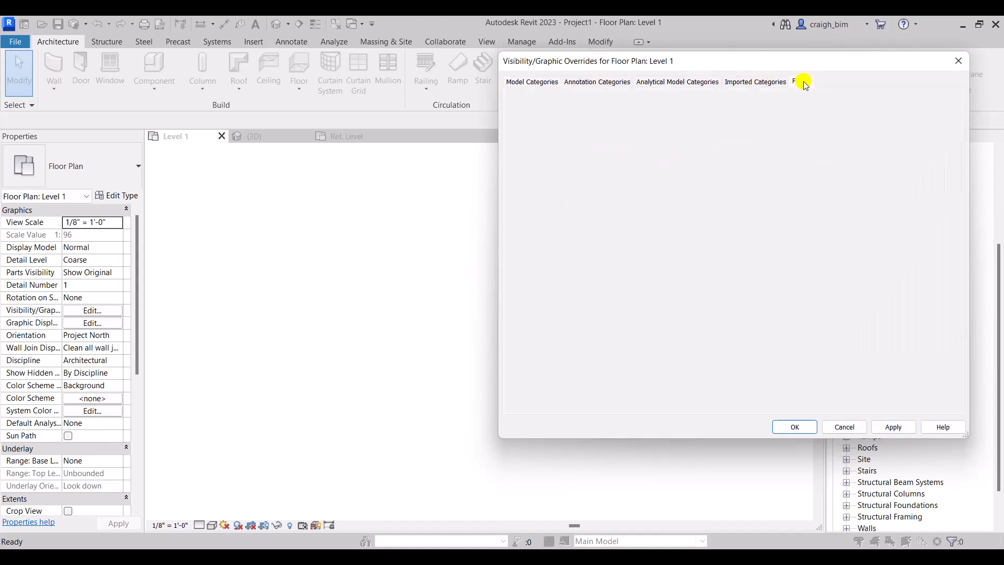
left_click(794, 427)
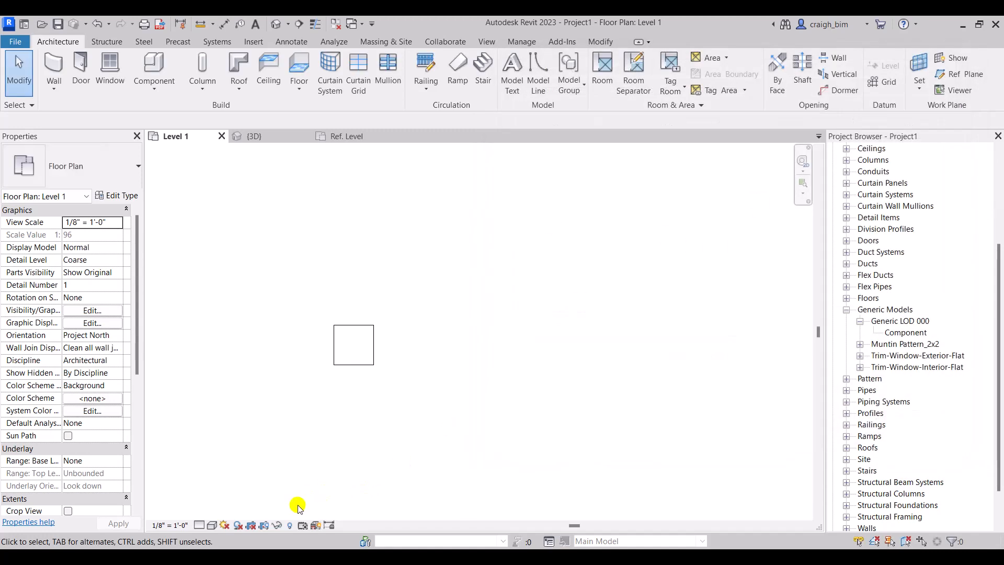
Try the Shaded and Wireframe visual styles on the Level 1 plan, and set it back to Hidden Line.
left_click(211, 525)
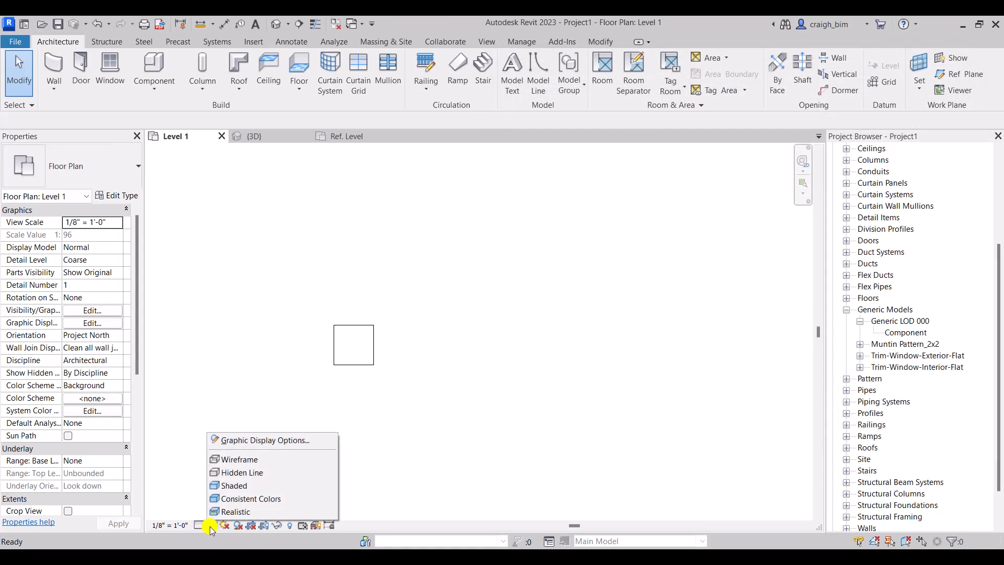
left_click(236, 483)
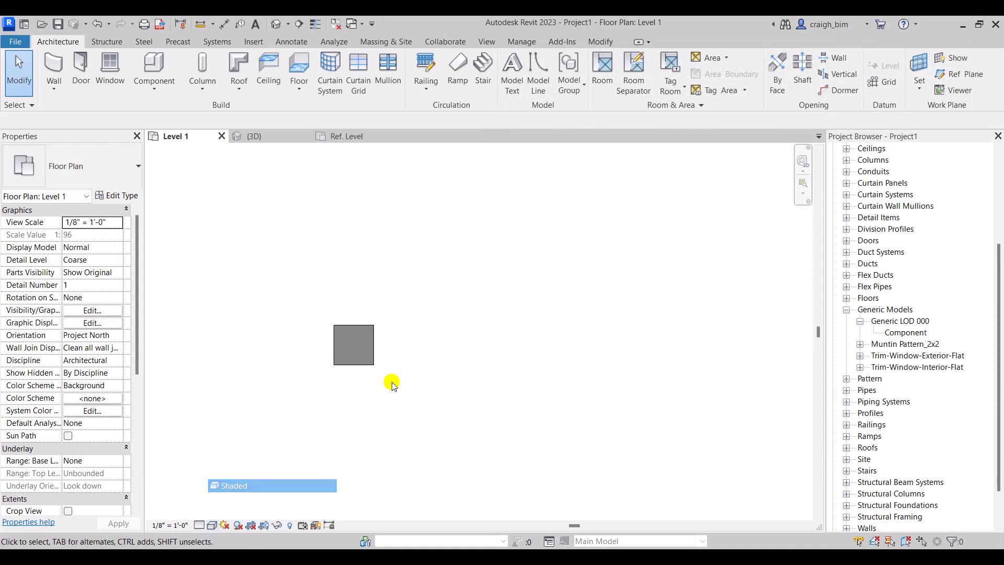
left_click(214, 525)
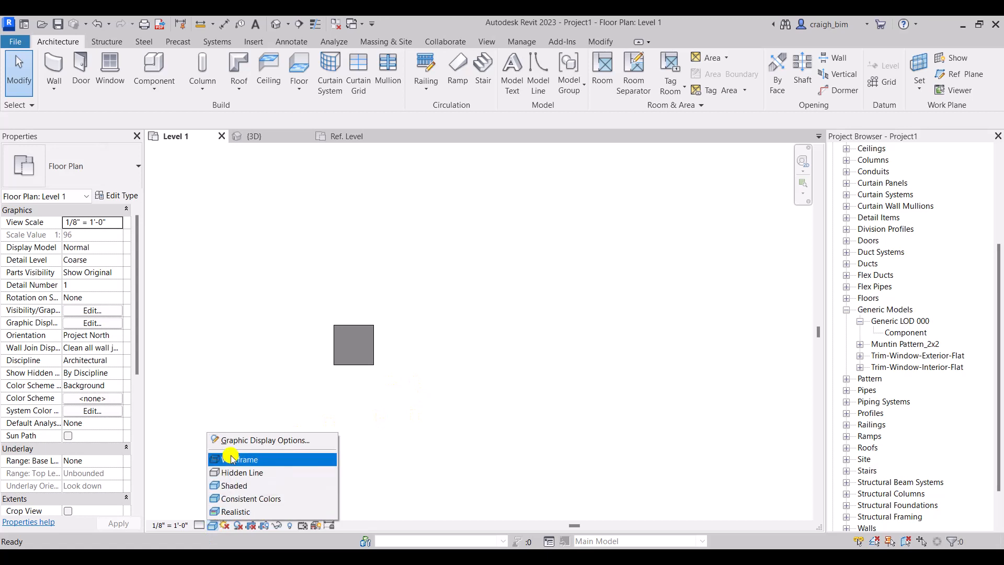
left_click(231, 458)
left_click(215, 524)
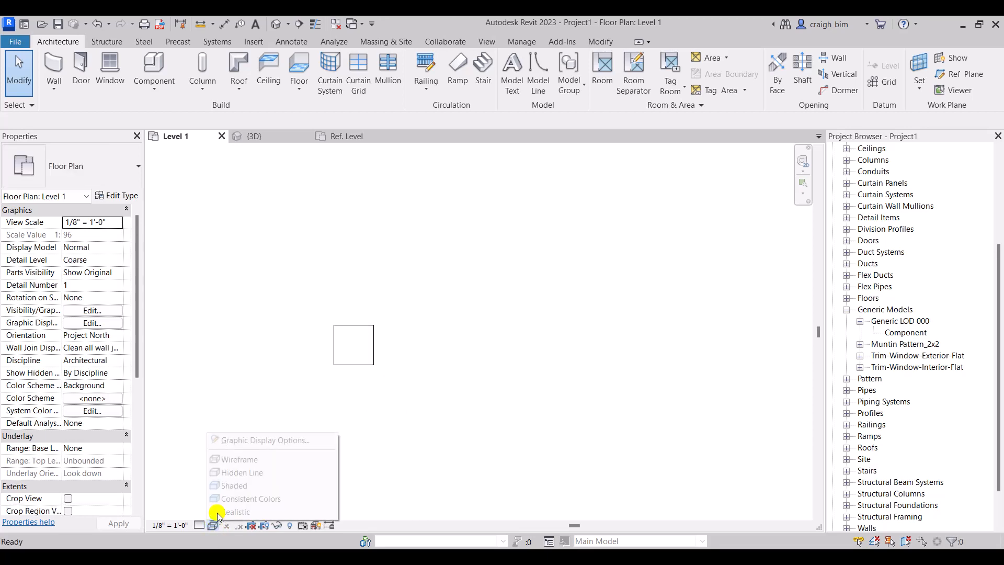
left_click(240, 470)
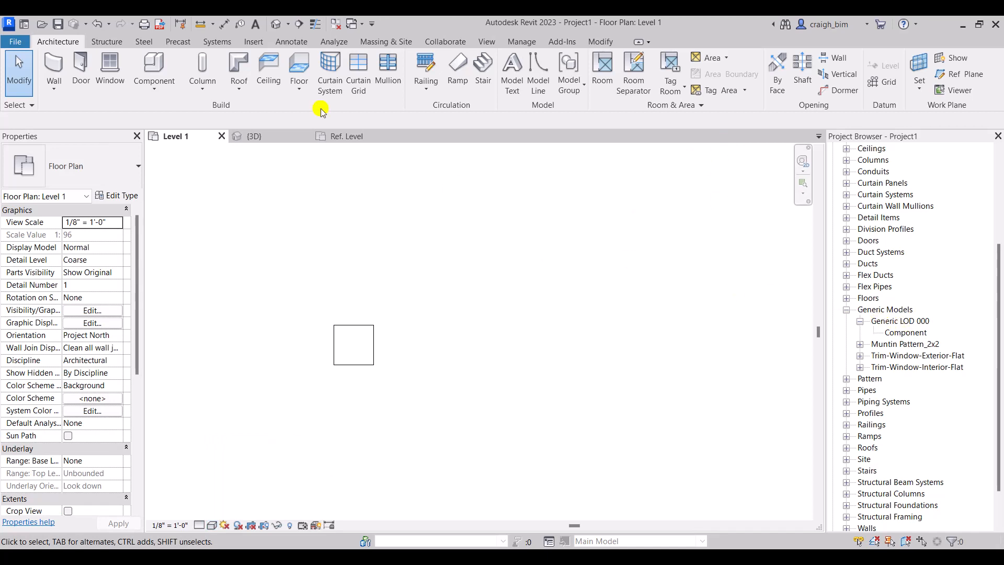
Open the family's Ref. Level plan and start editing the block extrusion's sketch.
left_click(272, 137)
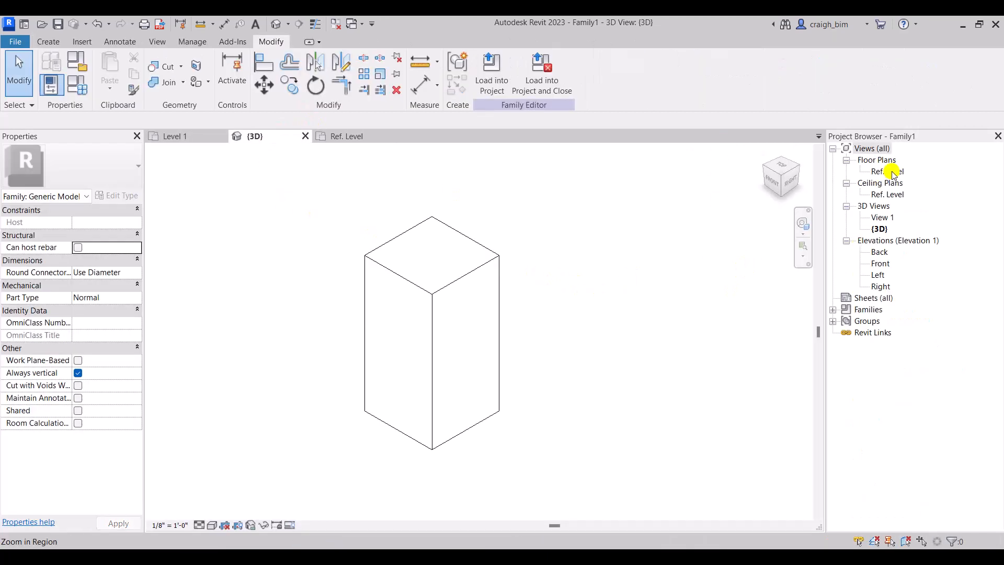
double_click(888, 172)
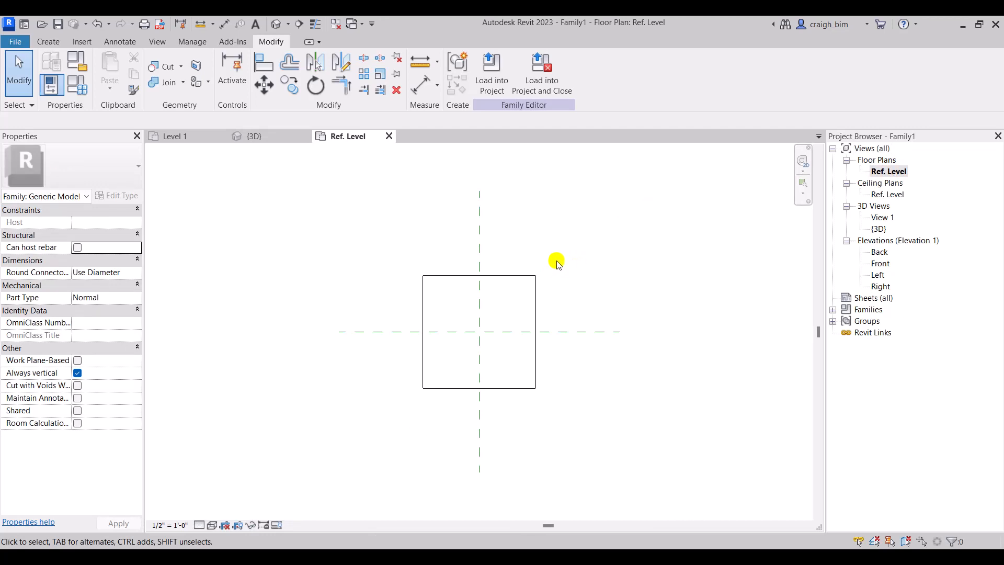
double_click(512, 276)
Add an aligned dimension above the sketch from the left edge through the vertical reference plane to the right edge, and make its segments equal.
key("d")
key("i")
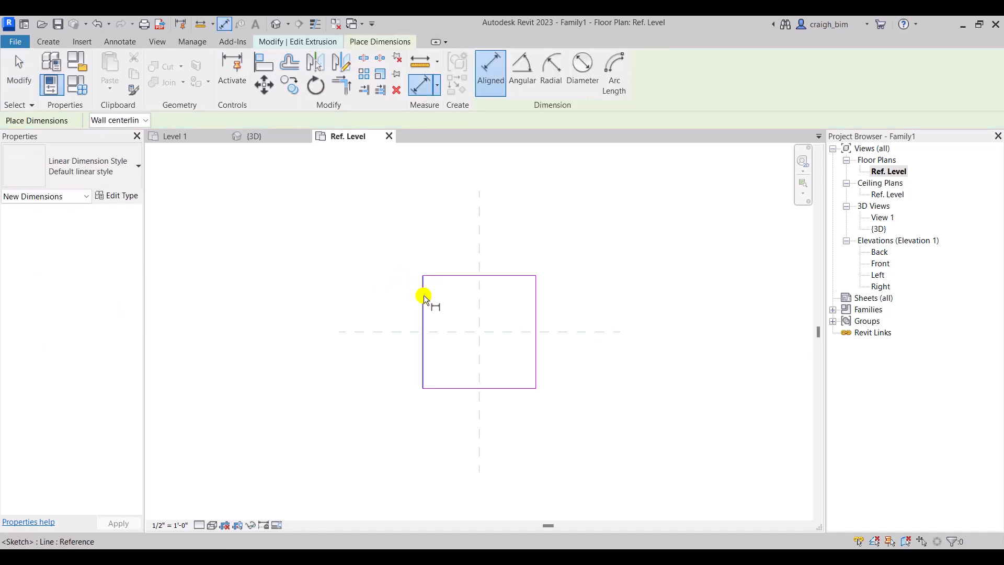
left_click(424, 295)
left_click(480, 294)
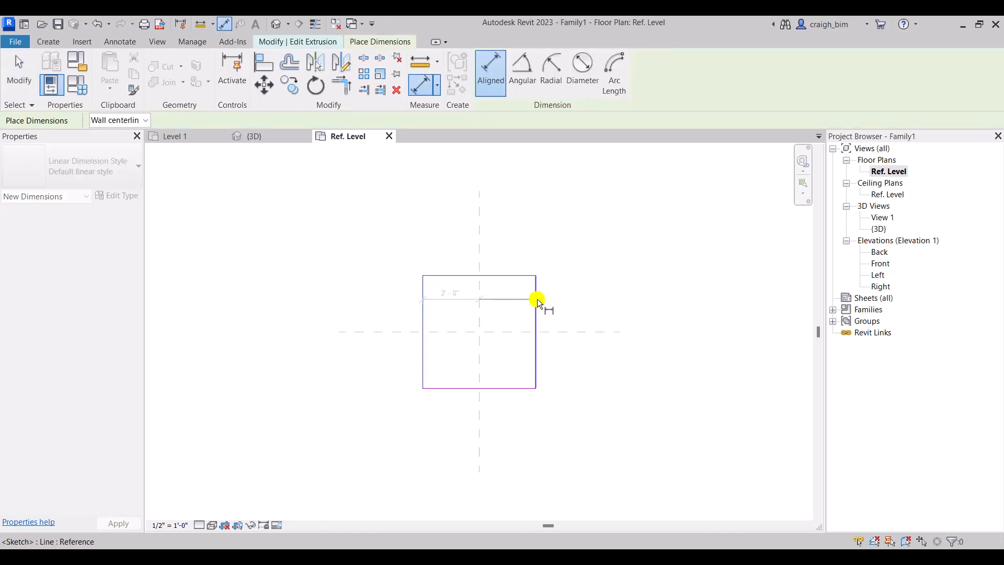
left_click(537, 299)
left_click(538, 252)
left_click(479, 224)
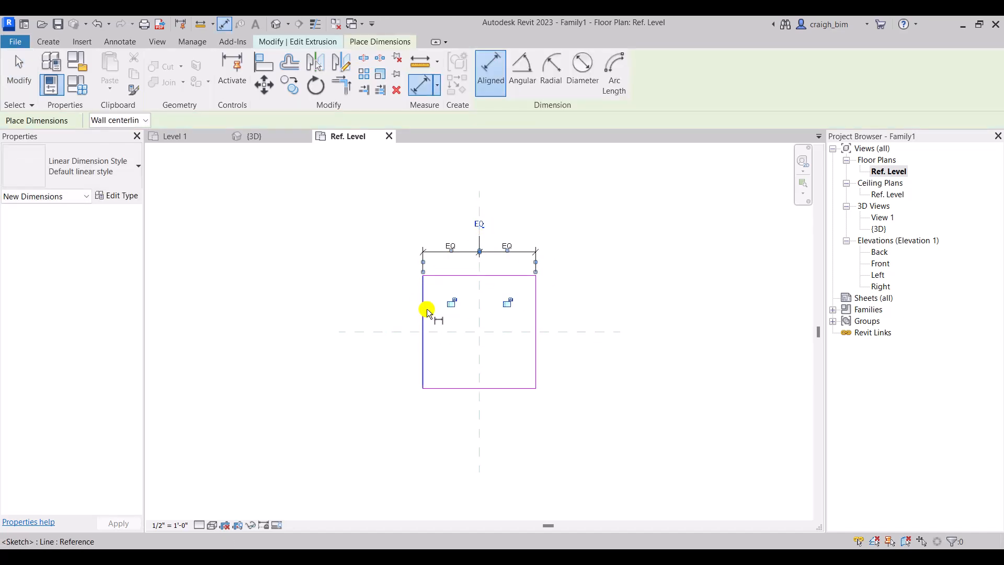
Dimension the square's overall width, placing the dimension above the equality dimension.
left_click(425, 308)
left_click(532, 310)
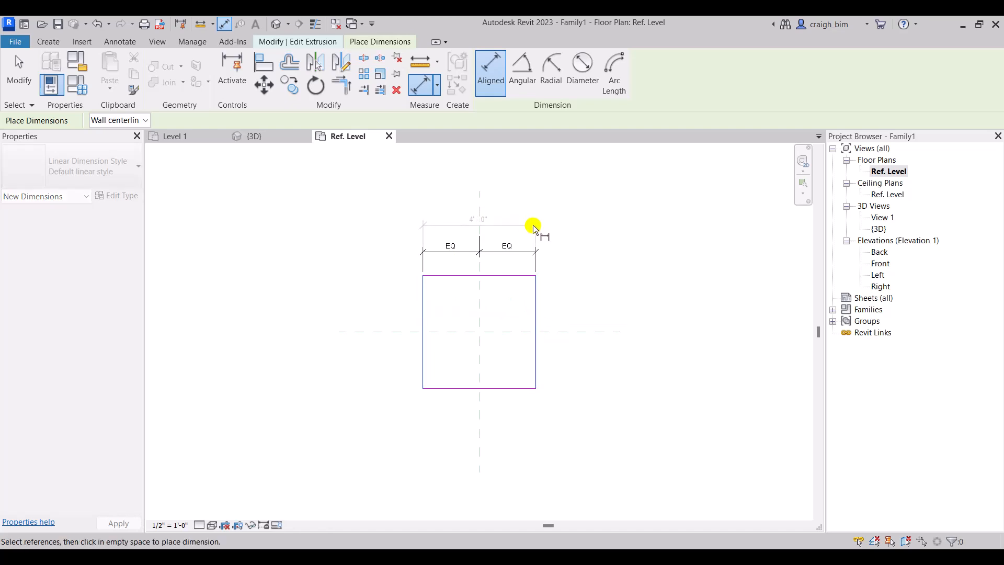
left_click(529, 225)
Dimension the top edge, horizontal reference plane and bottom edge in one string beside the square, and make its segments equal.
left_click(449, 276)
left_click(447, 337)
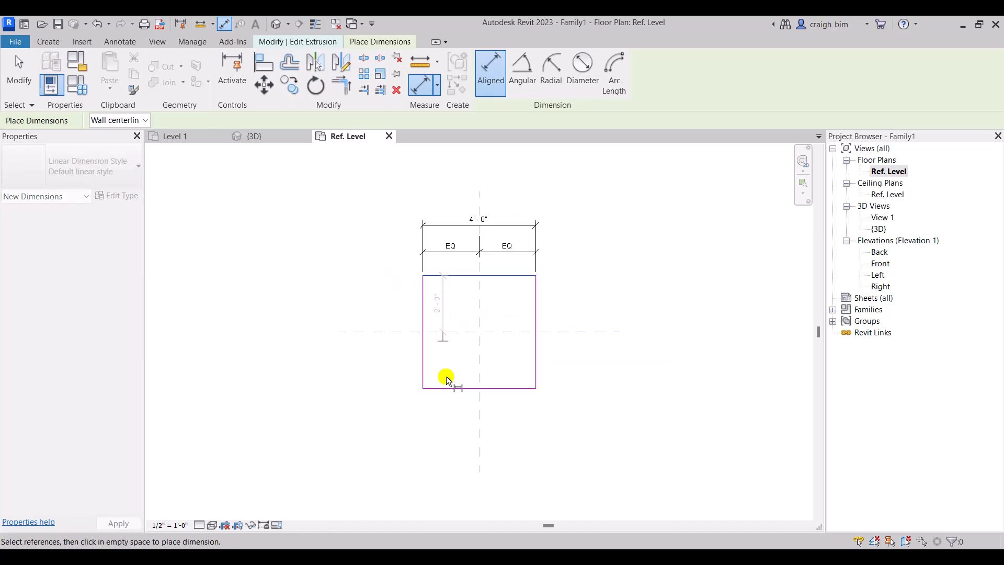
left_click(448, 388)
left_click(386, 408)
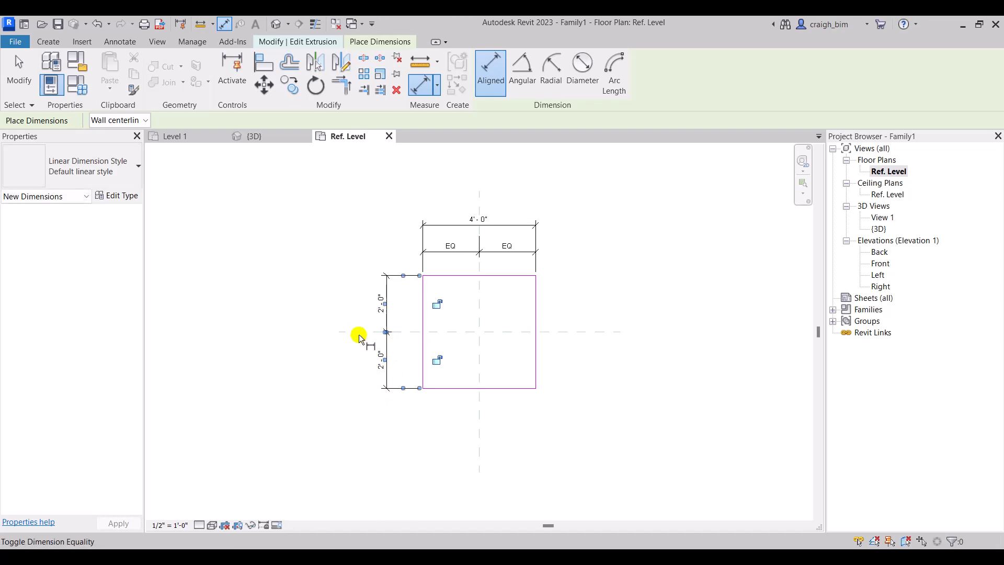
left_click(358, 332)
Dimension the square's overall height outside the vertical equality dimension, and end the dimension command.
left_click(466, 391)
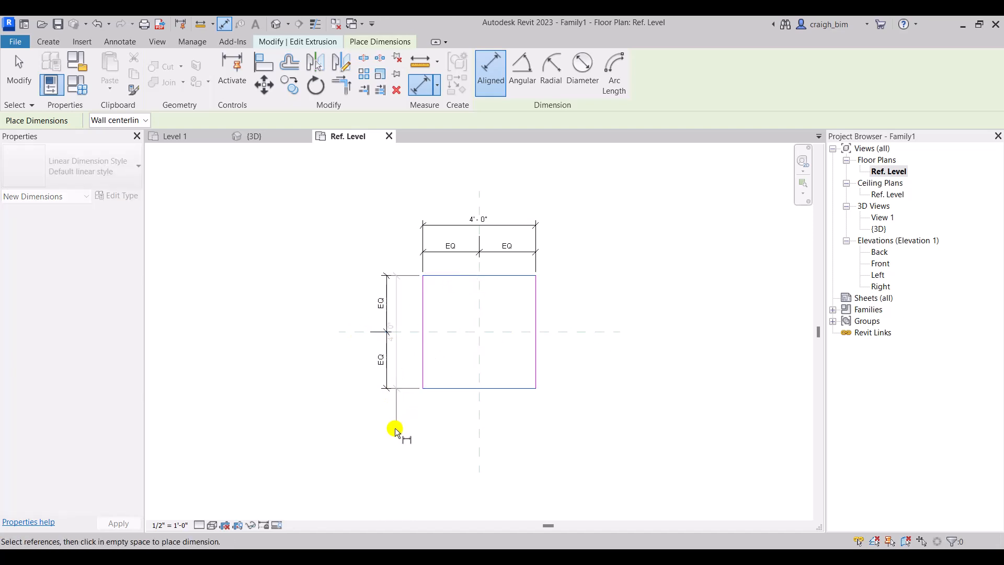
left_click(368, 436)
key("Escape")
key("Escape")
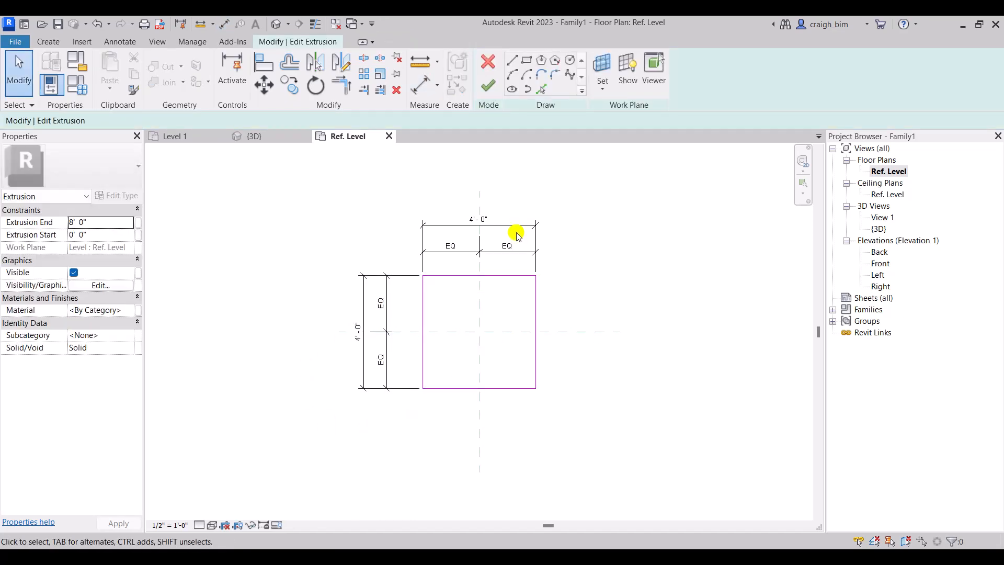
Label the overall 4'-0" dimension above the square with a new instance family parameter named Width.
left_click(519, 225)
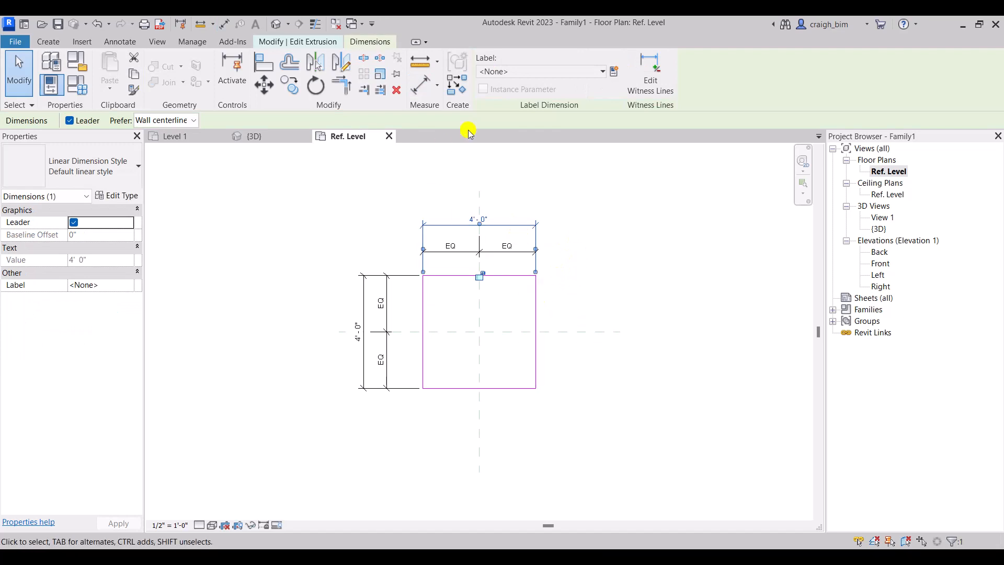
left_click(614, 72)
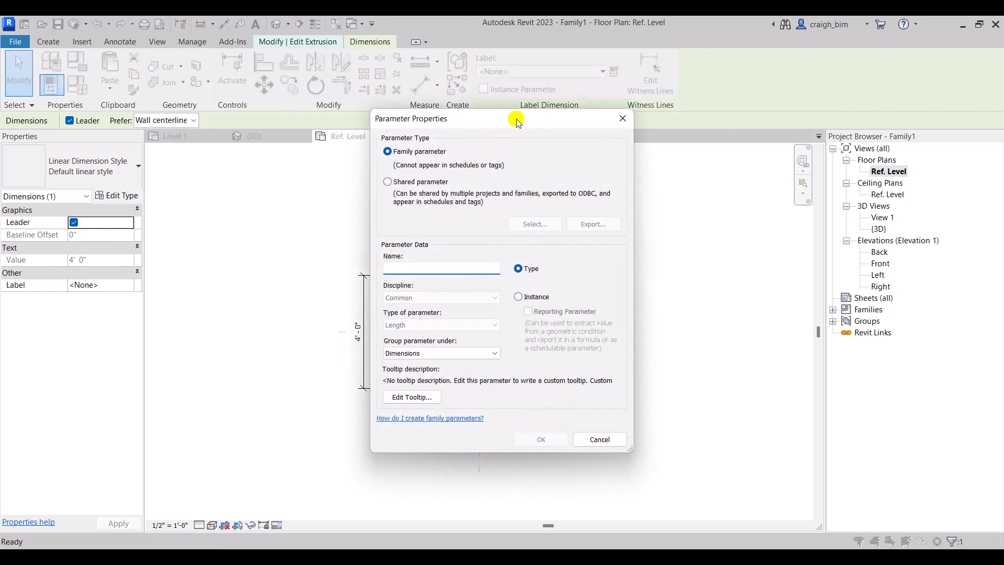
left_click_drag(518, 122, 724, 98)
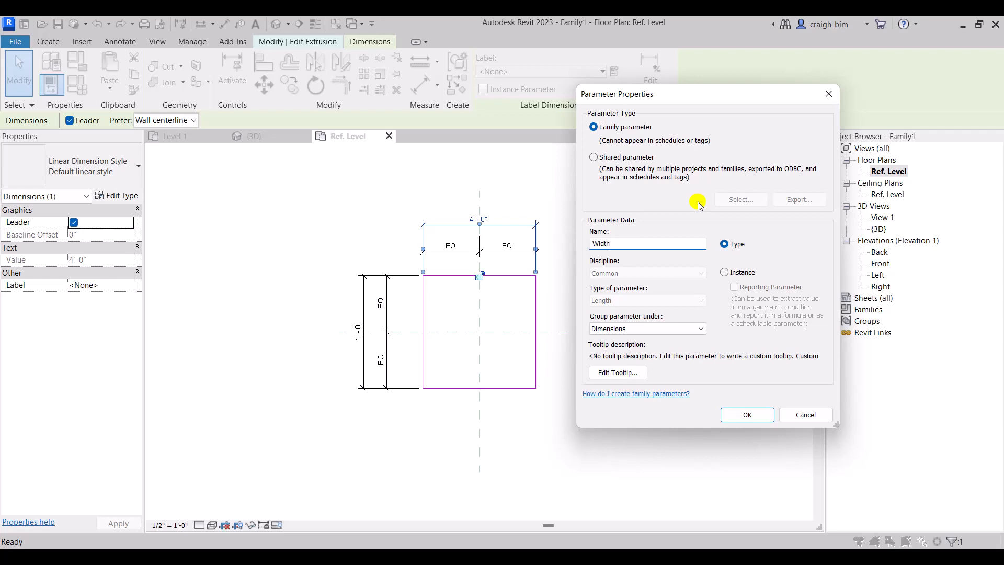
left_click(735, 273)
left_click(746, 414)
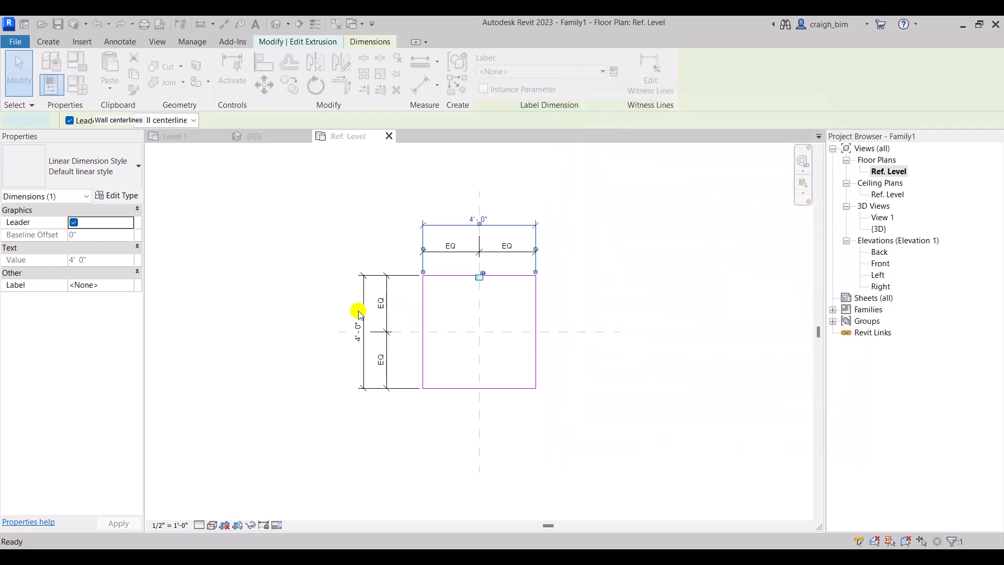
Label the square's overall vertical dimension with a new instance family parameter named Depth.
left_click(358, 312)
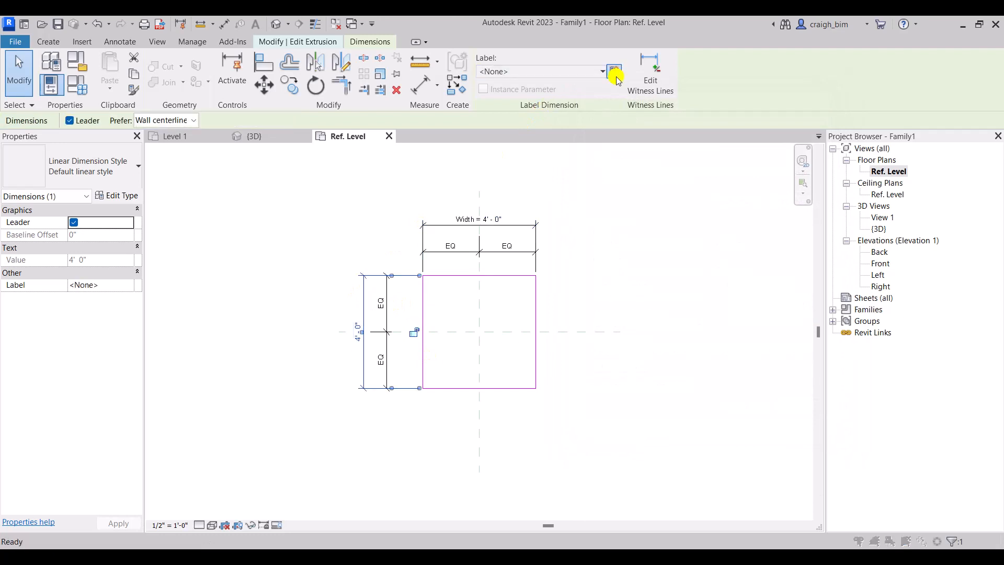
left_click(615, 73)
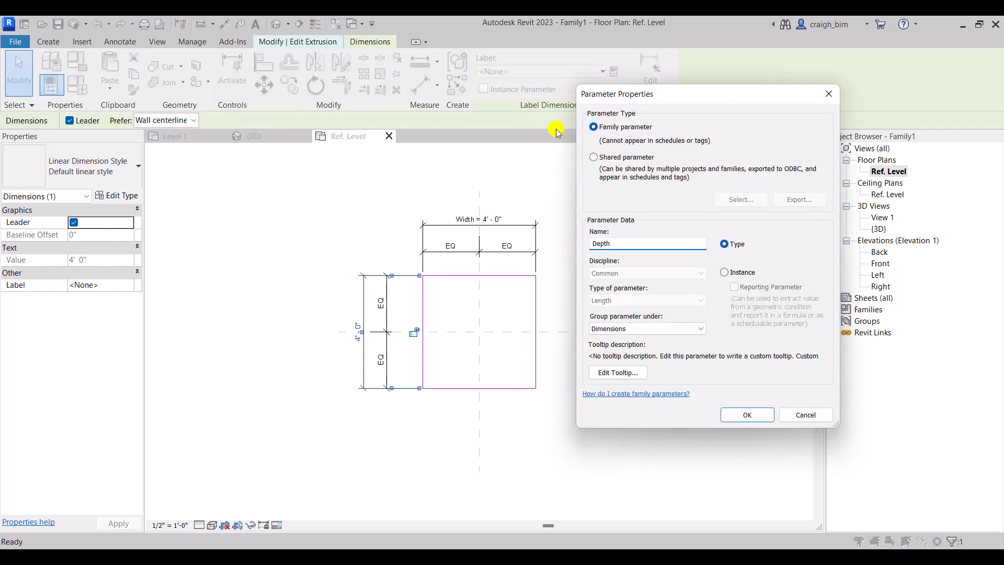
left_click(726, 273)
left_click(746, 414)
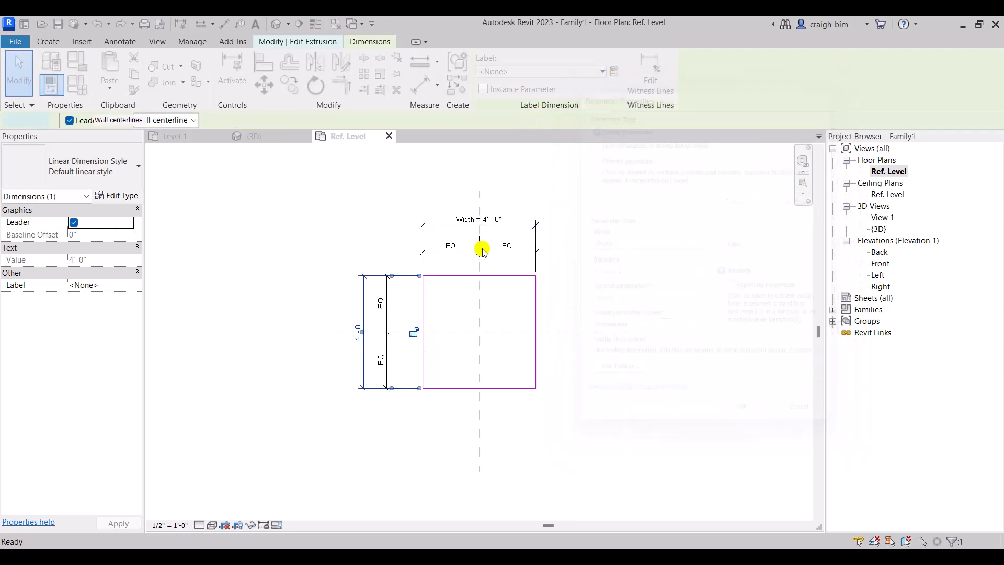
left_click(260, 208)
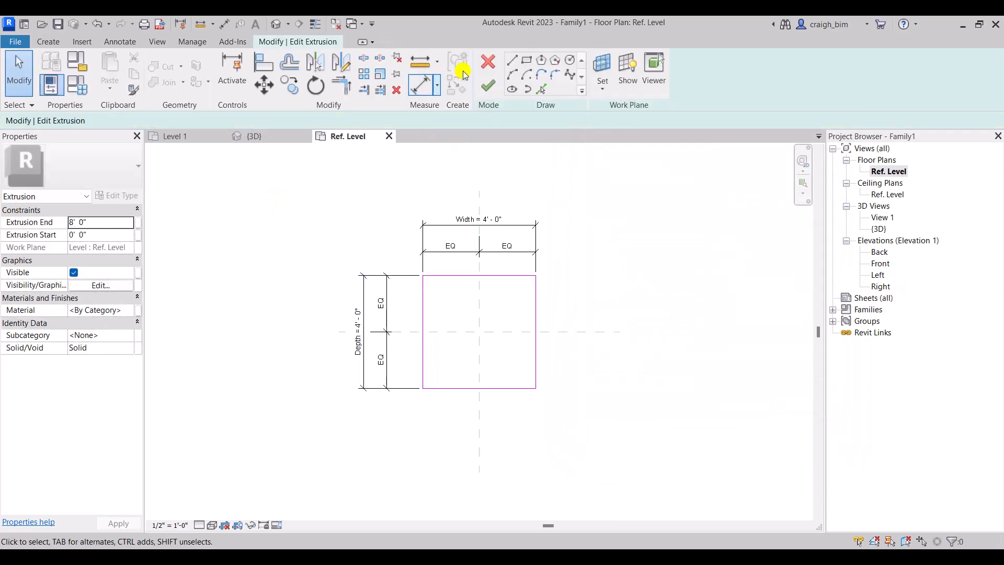
Finish the extrusion sketch and associate Extrusion End with a new instance family parameter named Height.
left_click(487, 86)
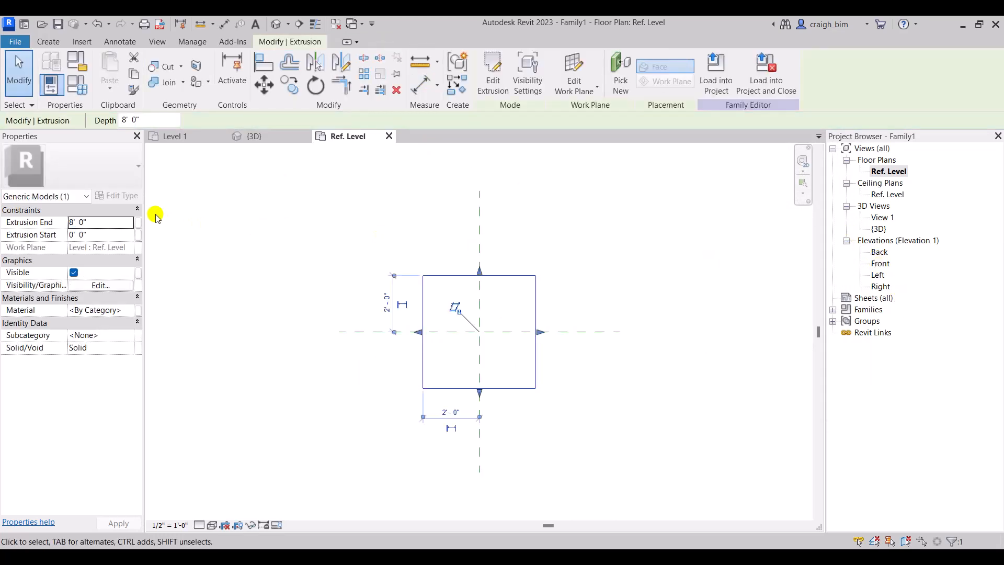
left_click(138, 223)
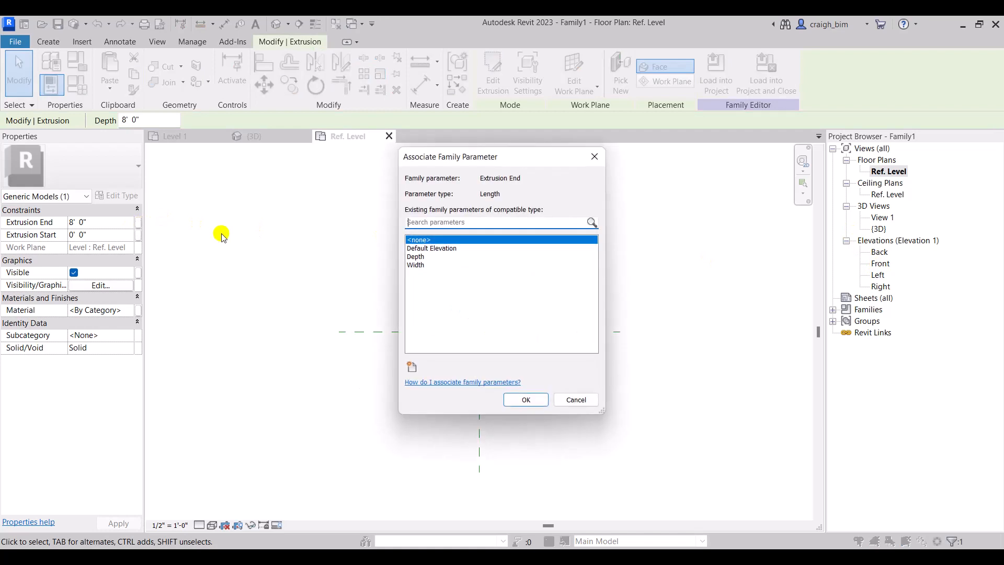
left_click(411, 366)
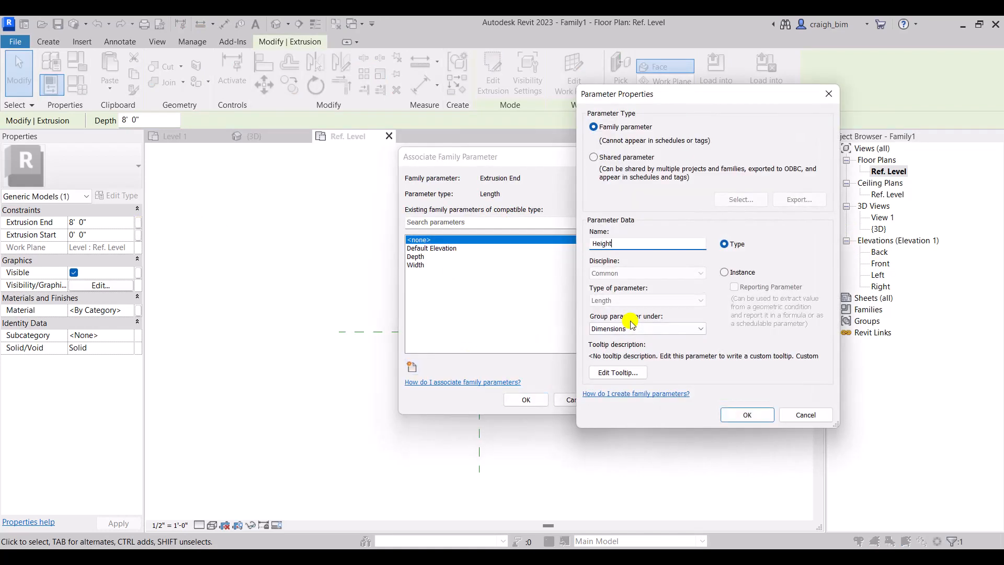
key("Tab")
left_click(724, 272)
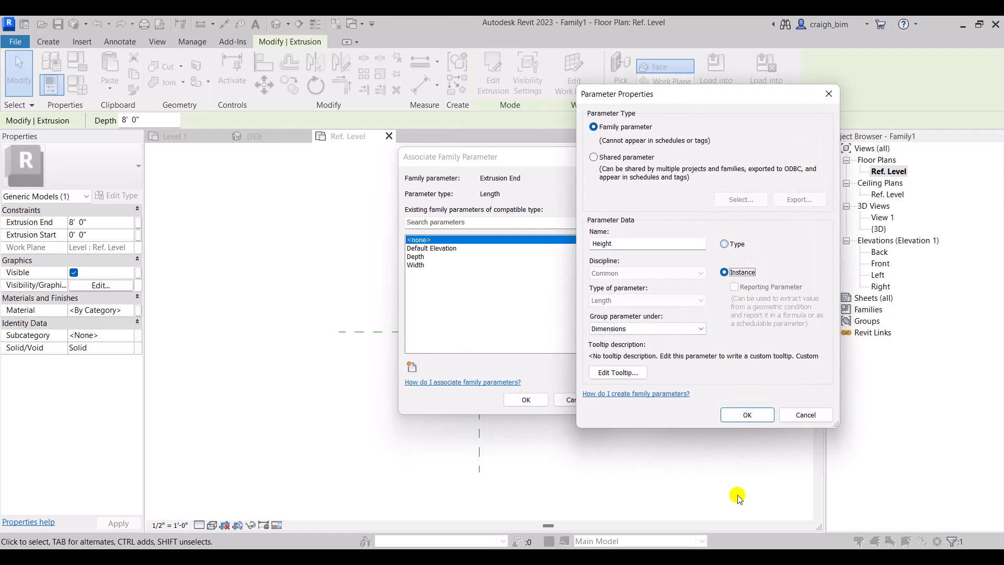
left_click(747, 414)
left_click(526, 399)
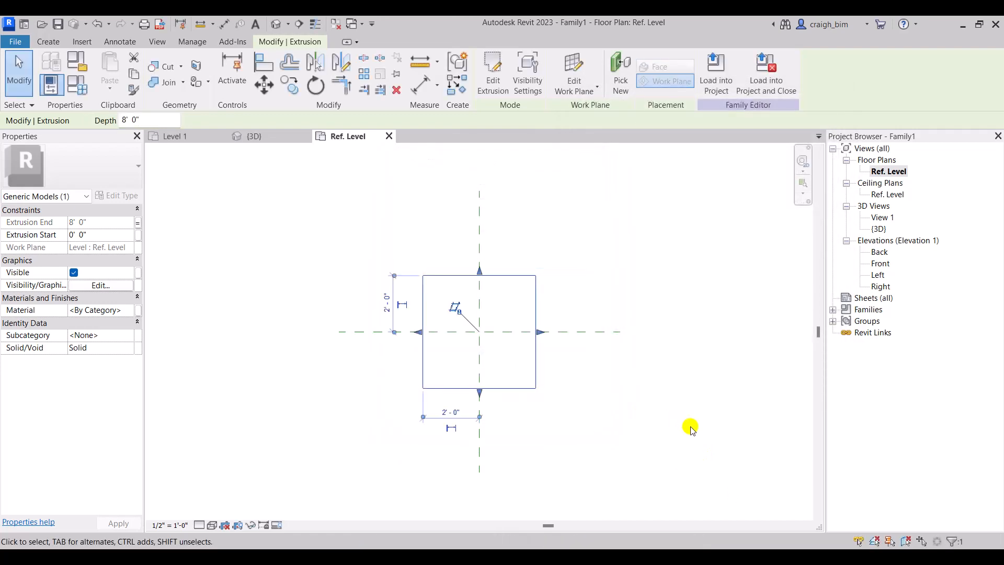
left_click(691, 429)
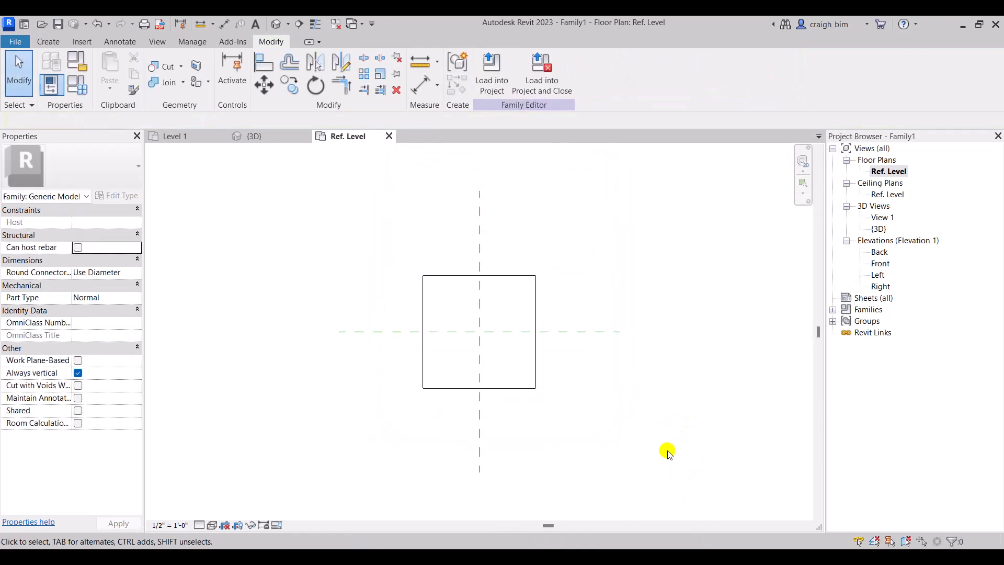
Load the family into the project and place one instance on Level 1, aligned beside the existing block.
left_click(485, 76)
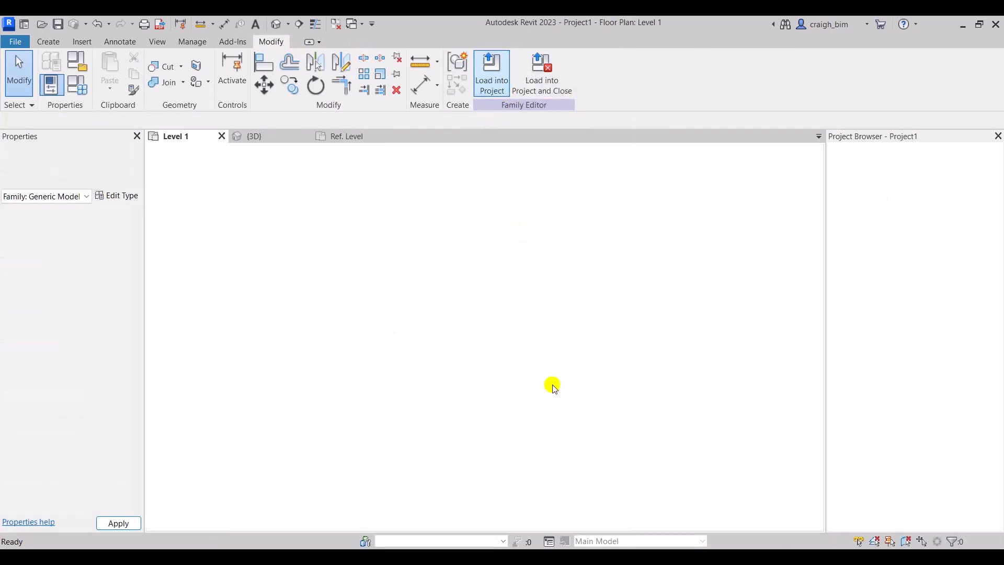
left_click(436, 346)
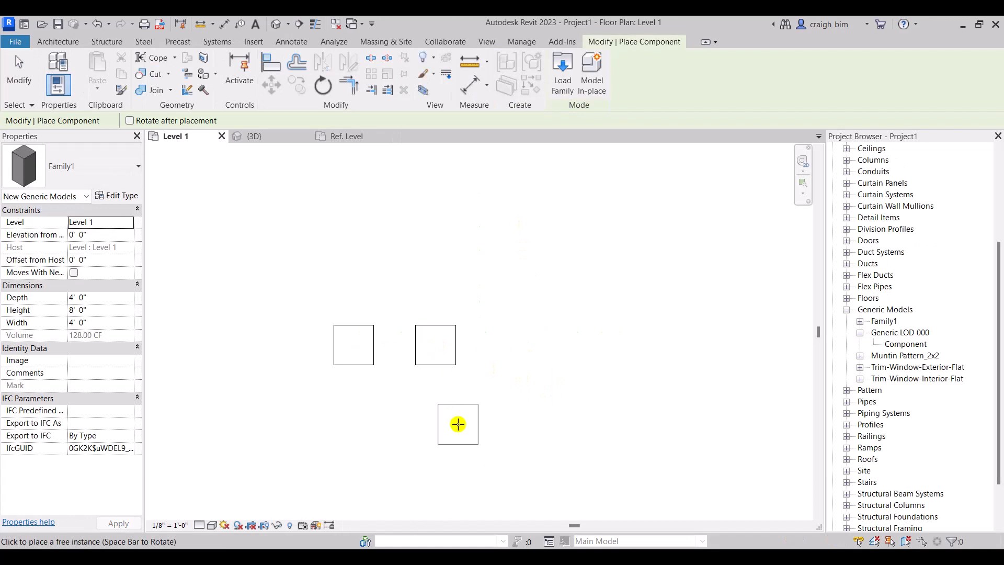
key("Escape")
left_click(455, 364)
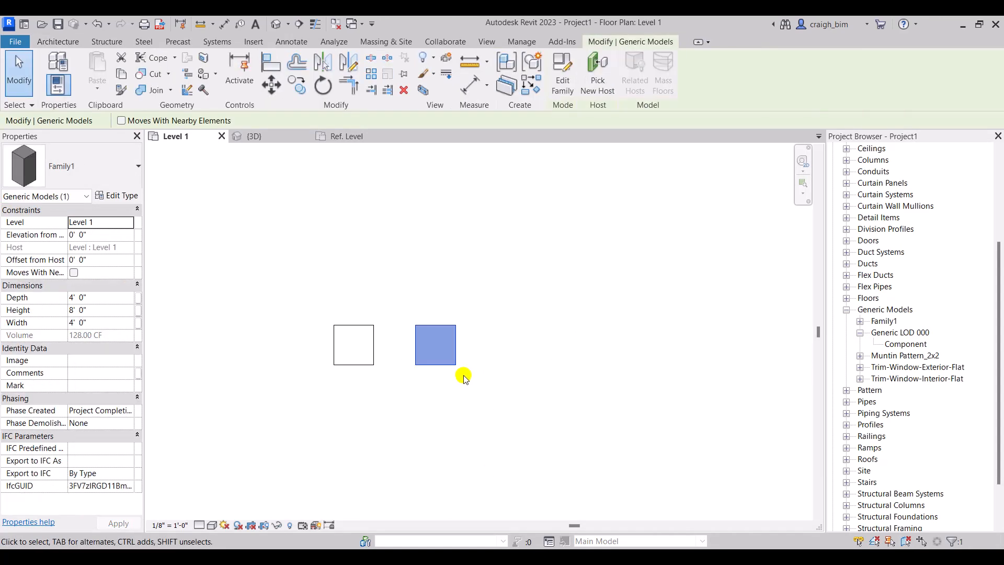
mouse_move(442, 356)
left_mouse_down()
mouse_move(477, 341)
mouse_move(363, 303)
mouse_move(345, 311)
mouse_move(394, 316)
mouse_move(409, 363)
mouse_move(441, 361)
left_mouse_up()
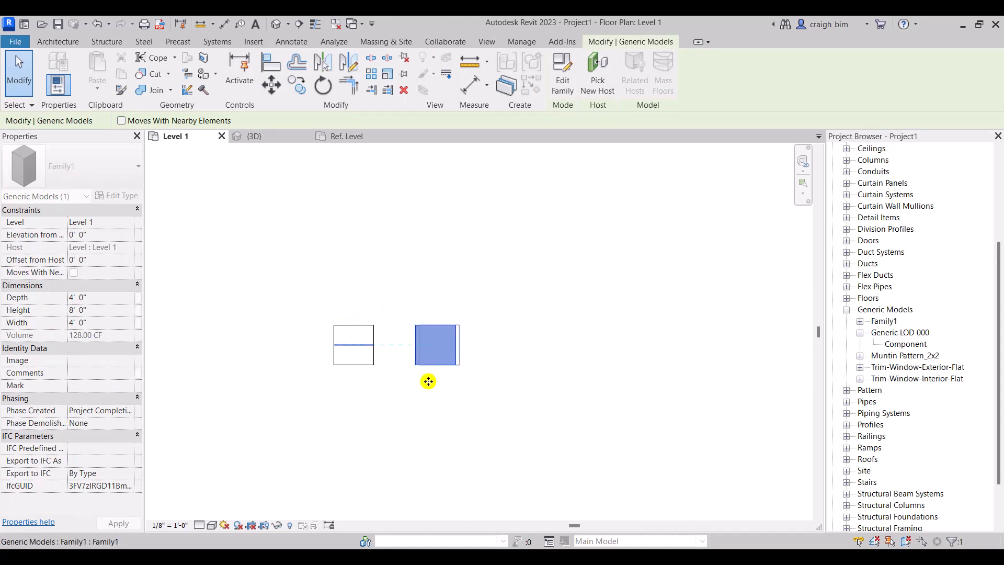
Compare the instance properties of the two blocks, checking for editable Depth, Height and Width values.
left_click(350, 366)
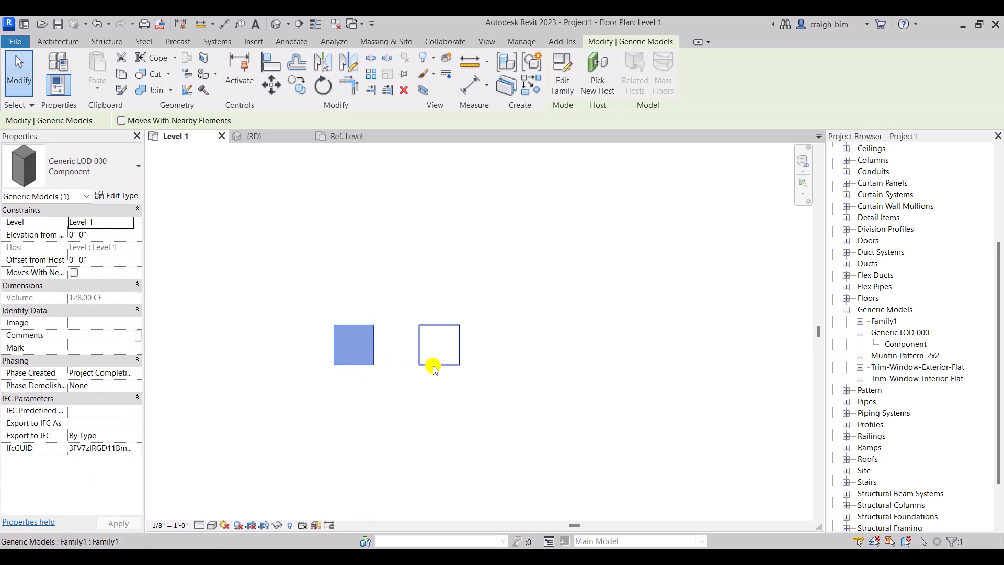
left_click(106, 298)
left_click(106, 310)
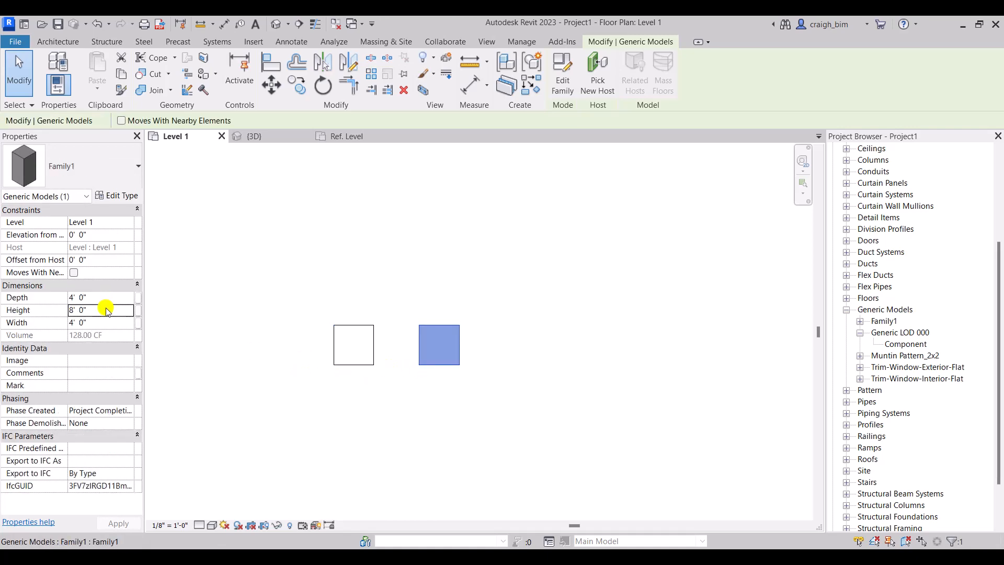
left_click(109, 322)
left_click(110, 297)
left_click(110, 310)
left_click(108, 322)
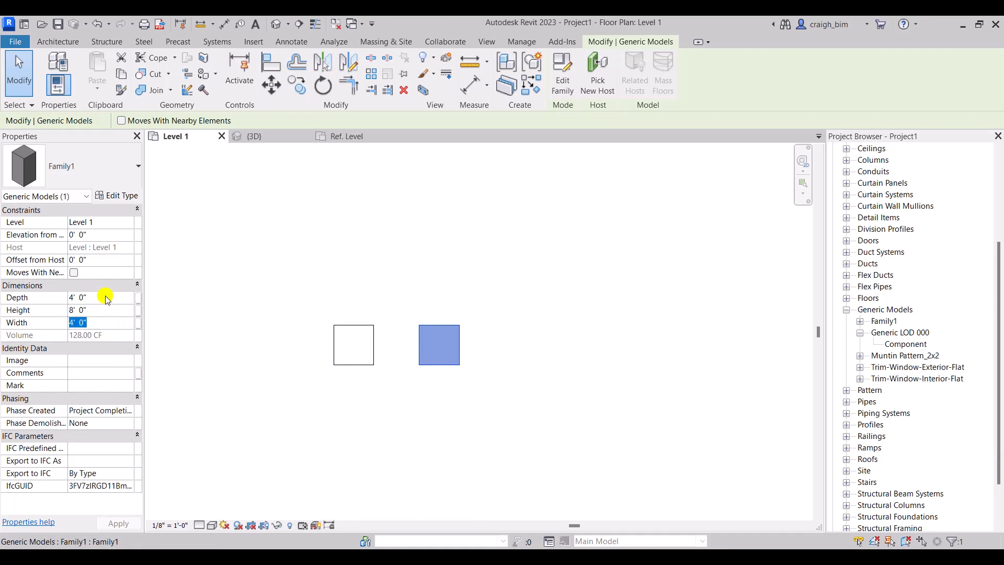
left_click(489, 317)
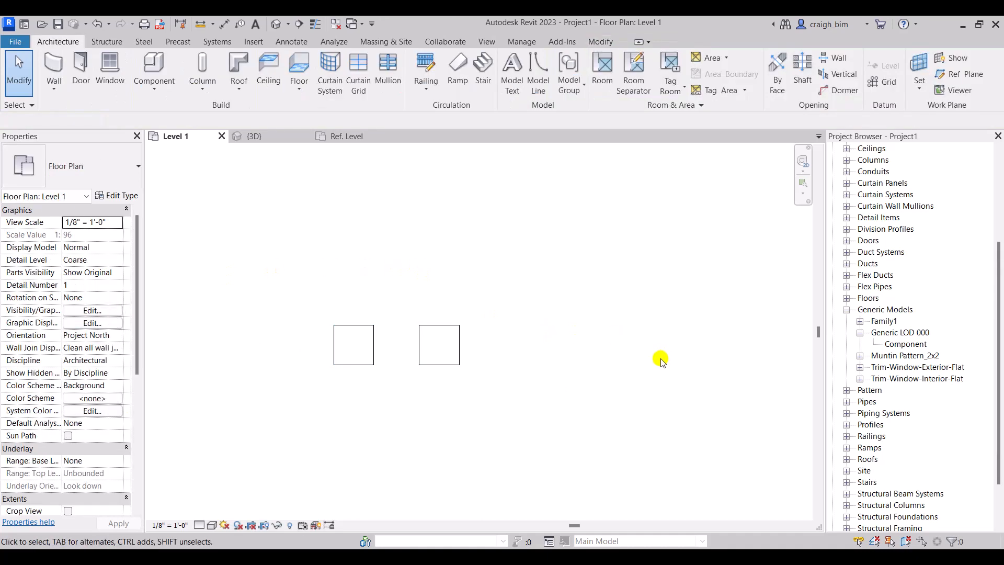
Rename the loaded family Family1 to Generic LOD 150 and its type to Component.
left_click(879, 322)
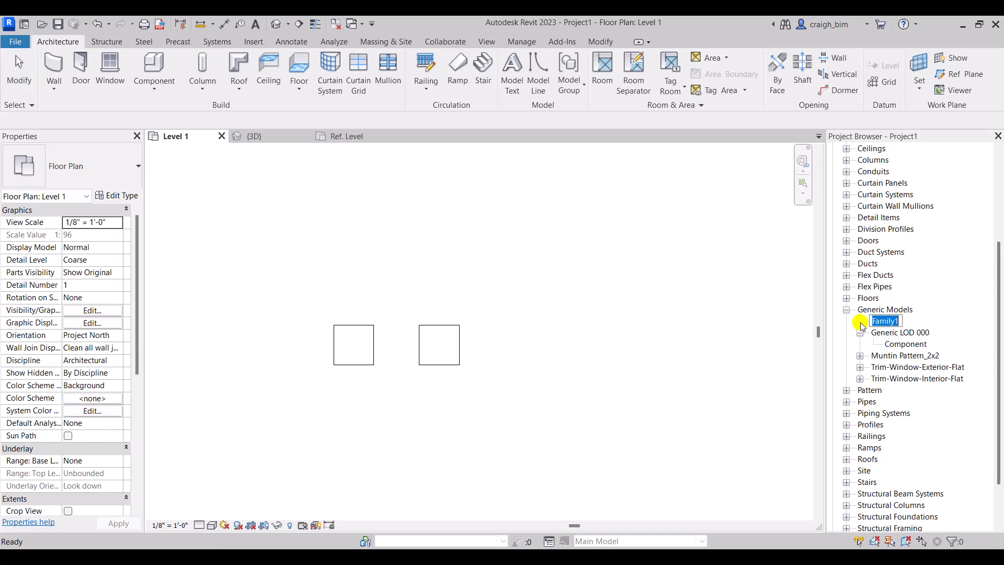
double_click(888, 331)
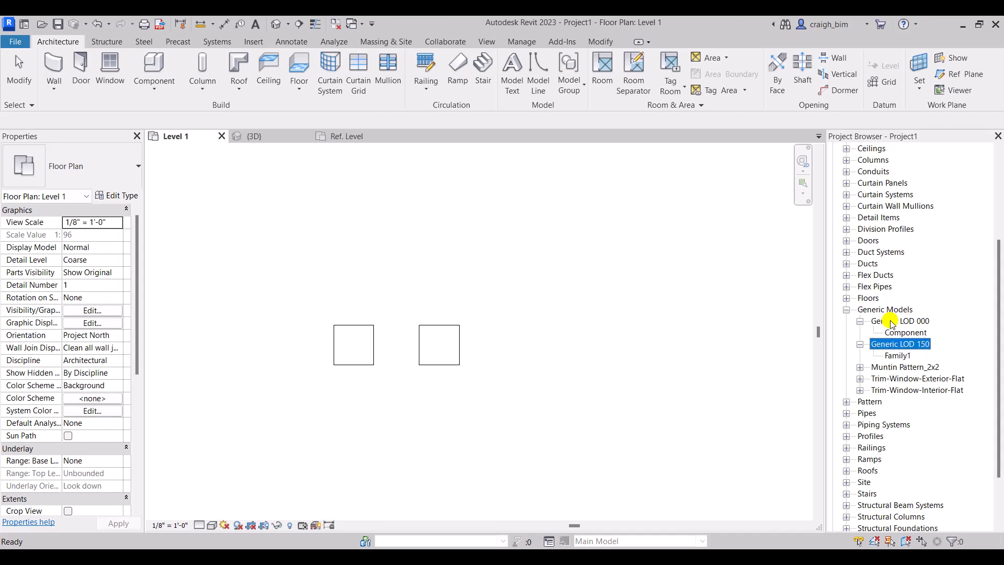
left_click(896, 355)
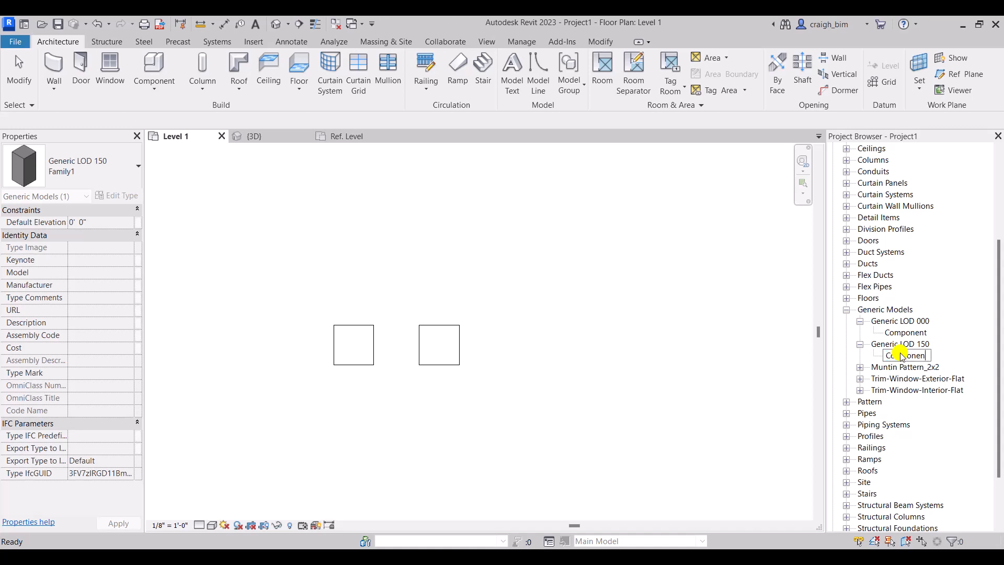
type("t")
key("Return")
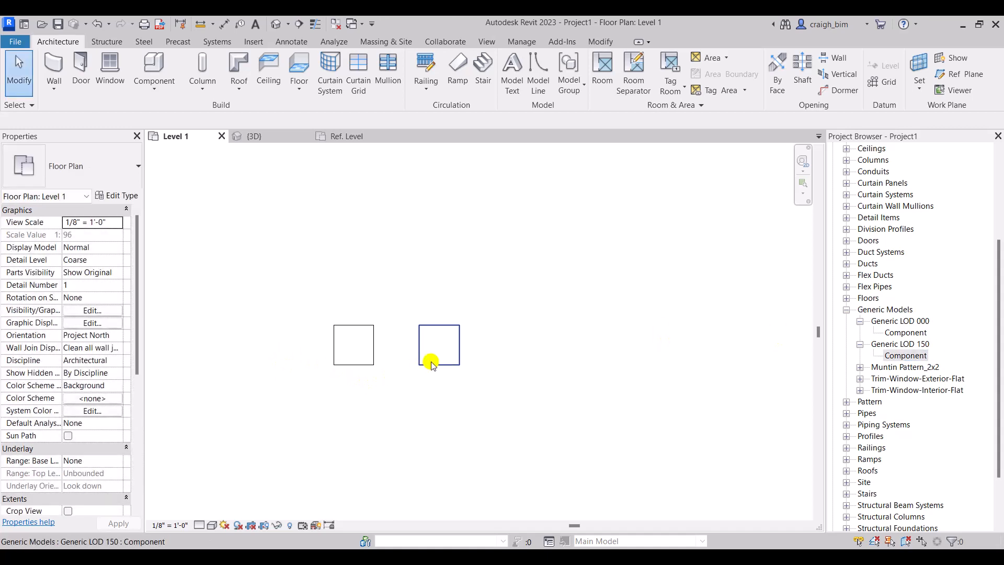
Copy the Generic LOD 150 block twice straight down at 6'-0" spacing.
left_click(431, 364)
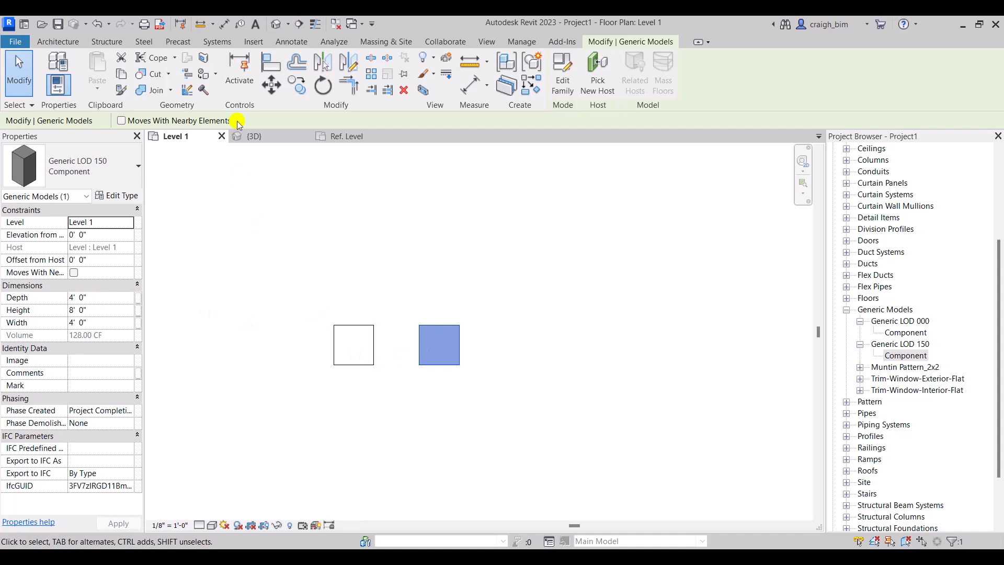
left_click(296, 84)
left_click(449, 346)
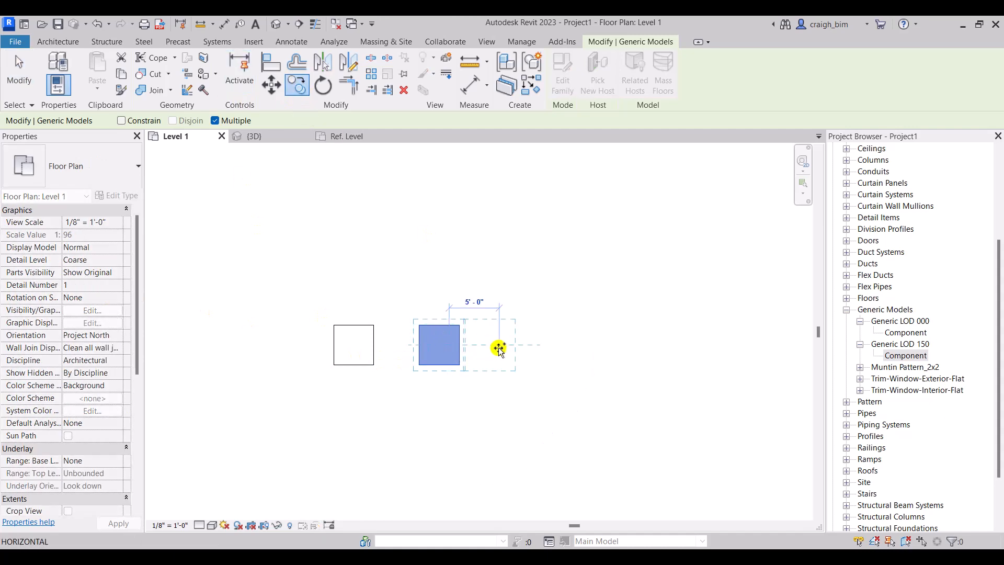
left_click(448, 406)
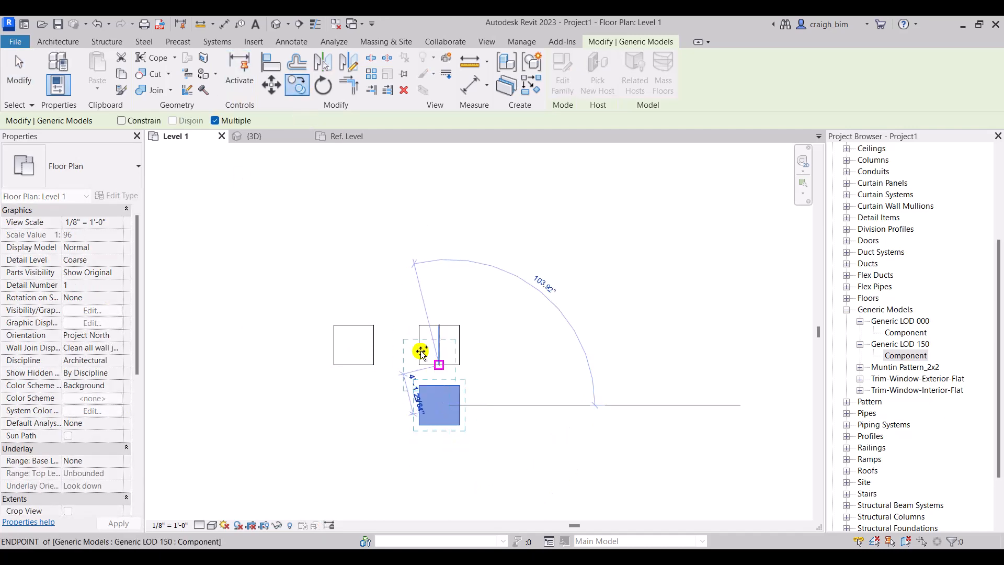
middle_click_drag(475, 376, 475, 301)
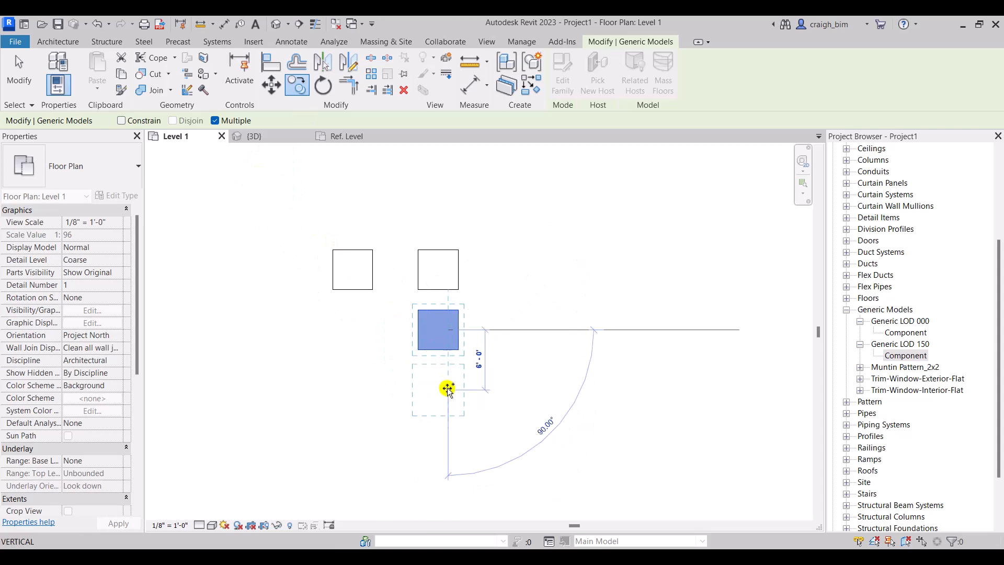
left_click(448, 389)
key("Escape")
key("Escape")
Set the Width of the middle Generic LOD 150 block to 2'.
left_click(453, 284)
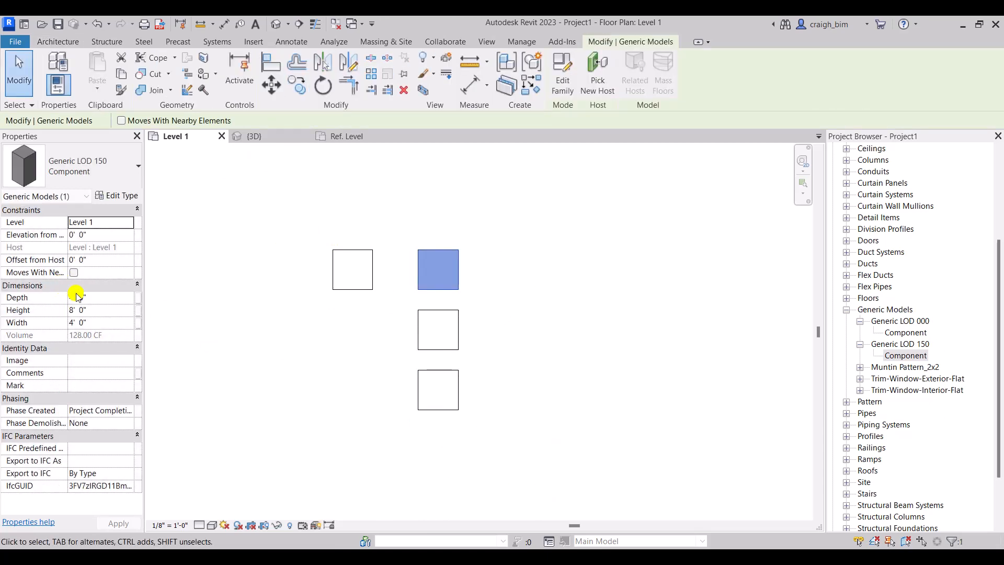
left_click(459, 339)
left_click(112, 322)
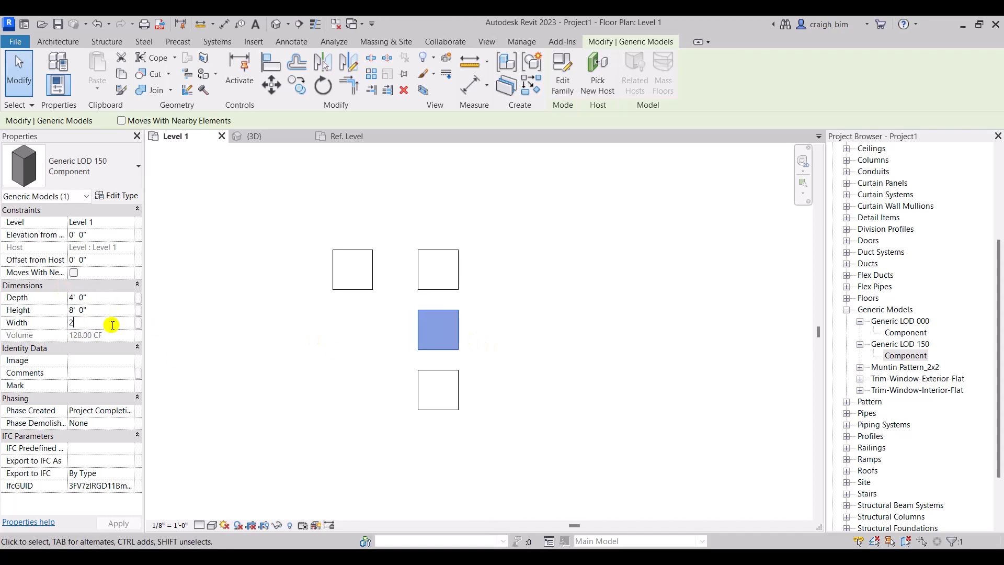
type("2")
left_click(300, 337)
Set the Width of the lowest Generic LOD 150 block to 8'.
left_click(454, 374)
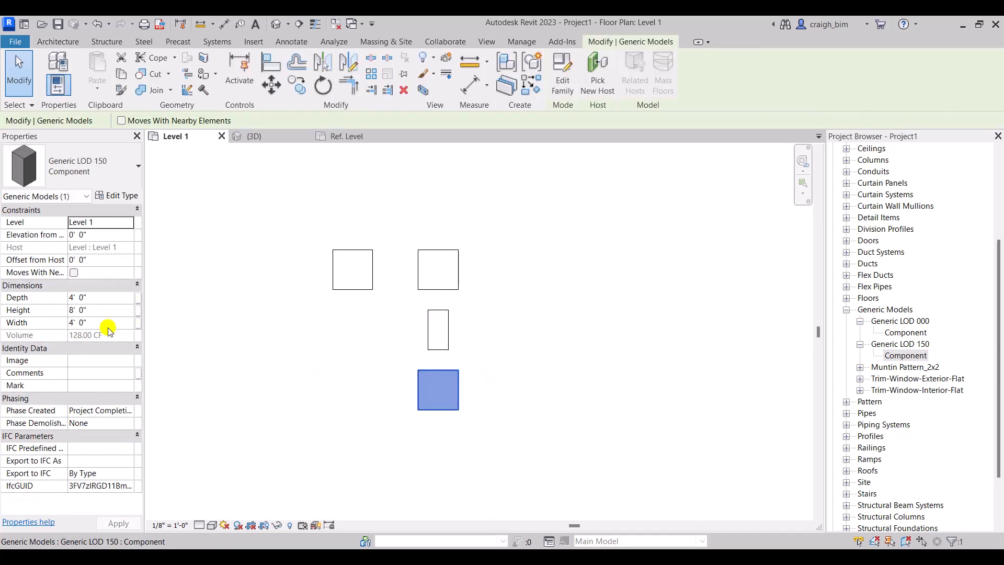
left_click(108, 327)
type("8")
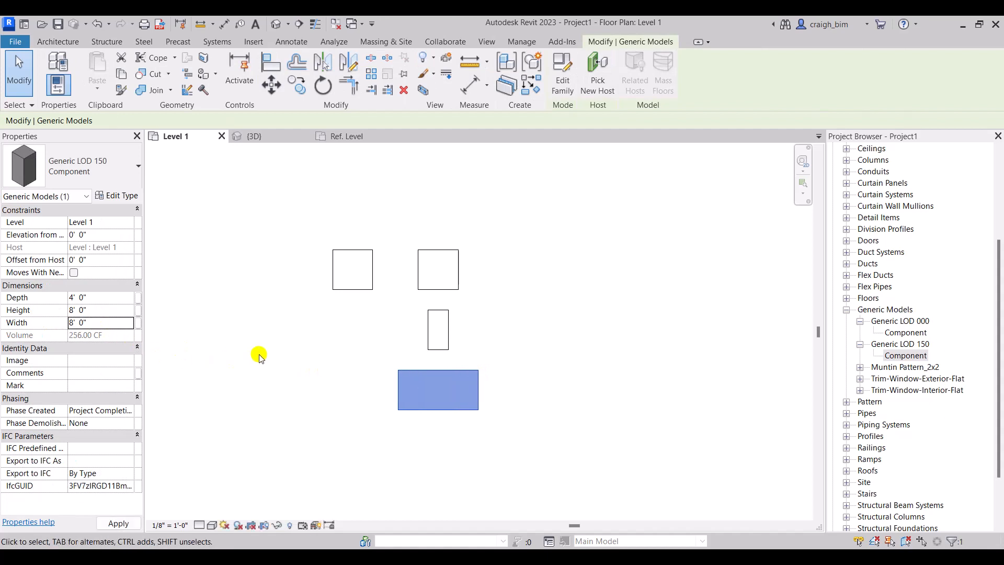
left_click(260, 363)
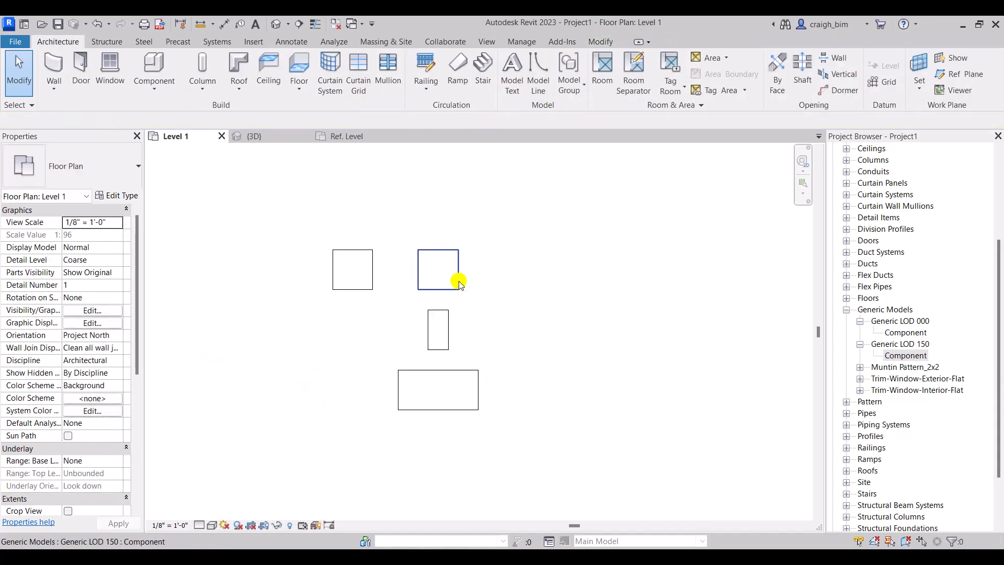
Select all instances of the Generic LOD 150 block and check their shared dimension properties.
left_click_drag(510, 264, 442, 394)
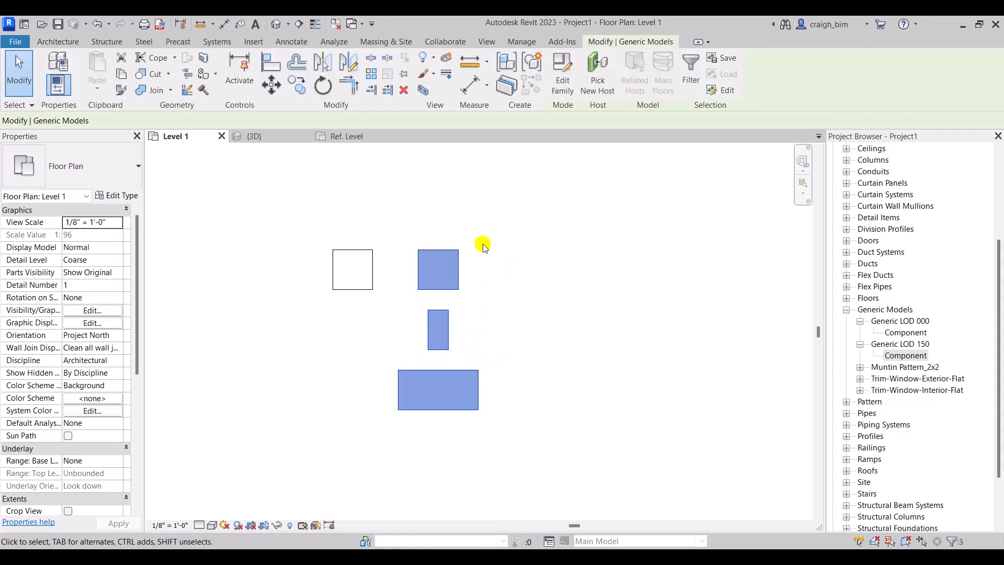
left_click(483, 233)
right_click(452, 255)
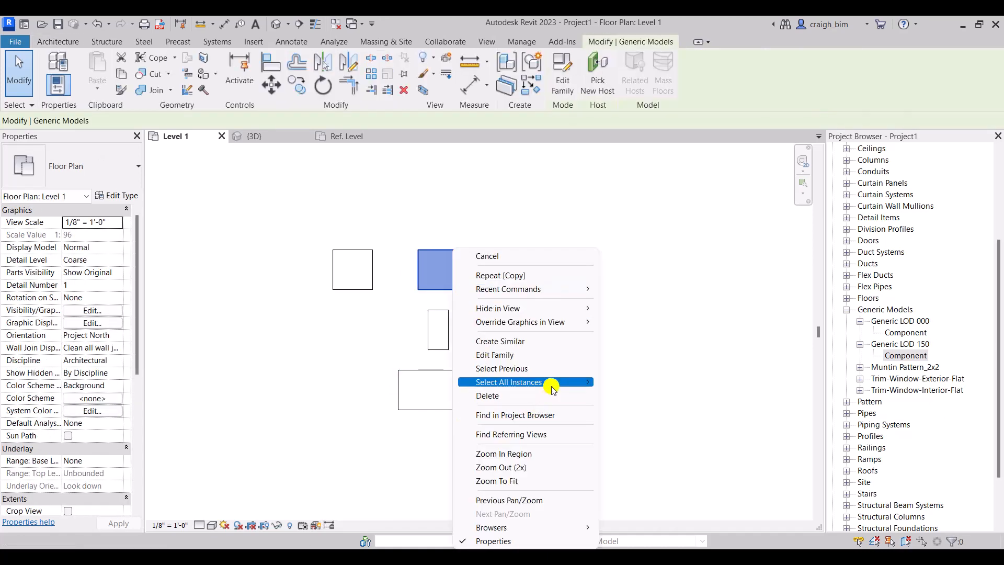
mouse_move(552, 384)
left_click(648, 396)
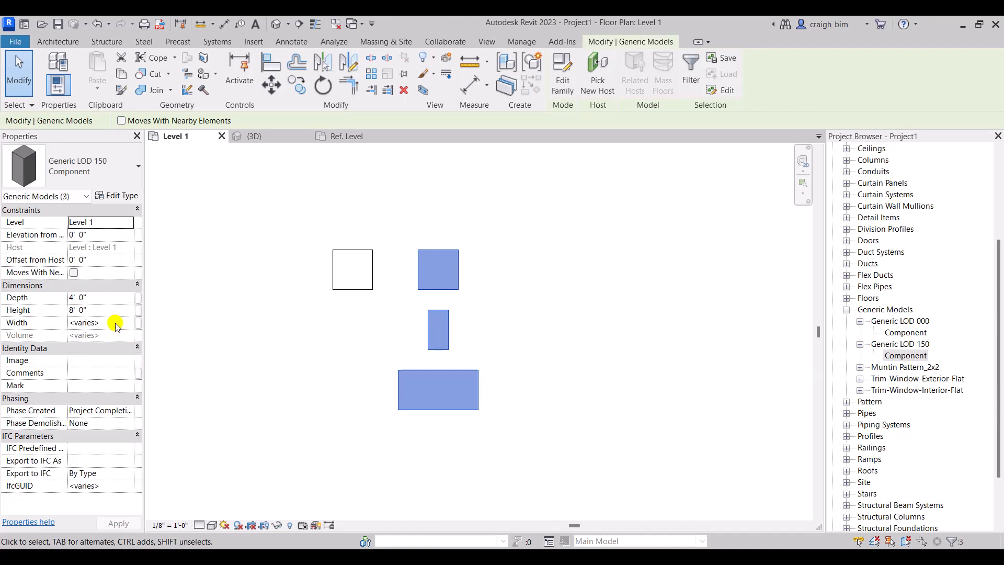
left_click(267, 337)
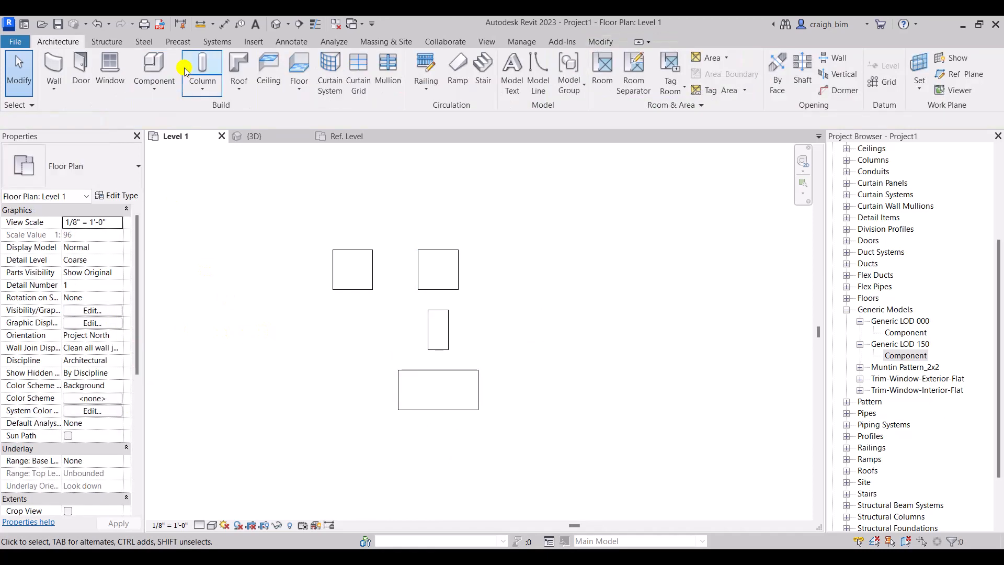
In the default 3D view, set the Height of the widest Generic LOD 150 block to 2'.
left_click(275, 23)
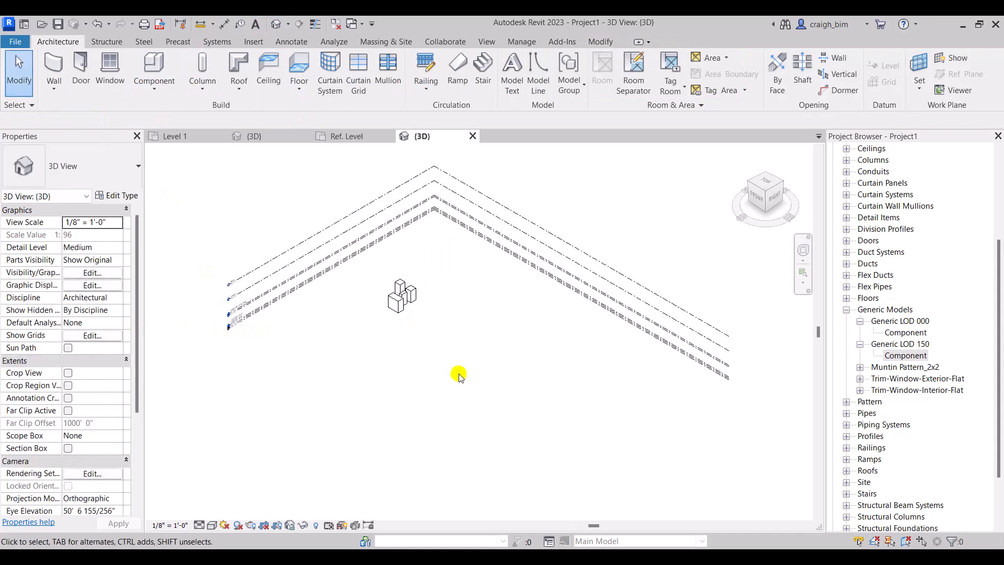
scroll(403, 290, "up", 5)
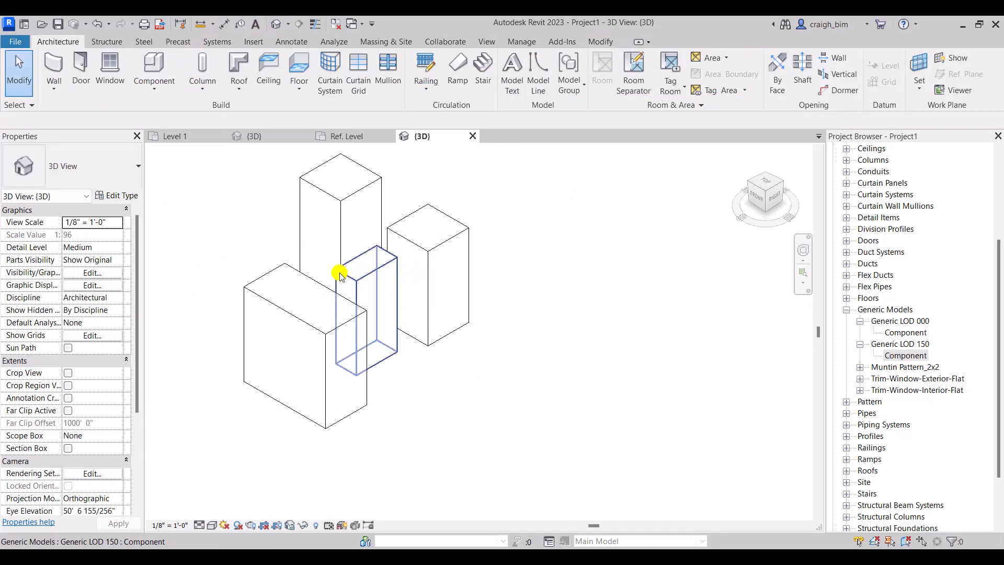
left_click(308, 281)
double_click(100, 310)
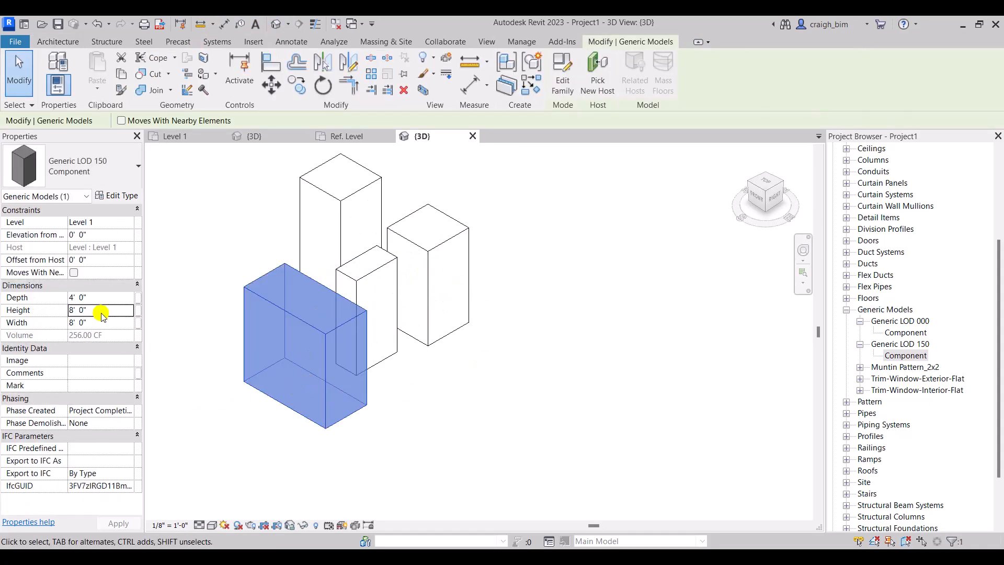
type("2")
left_click(453, 400)
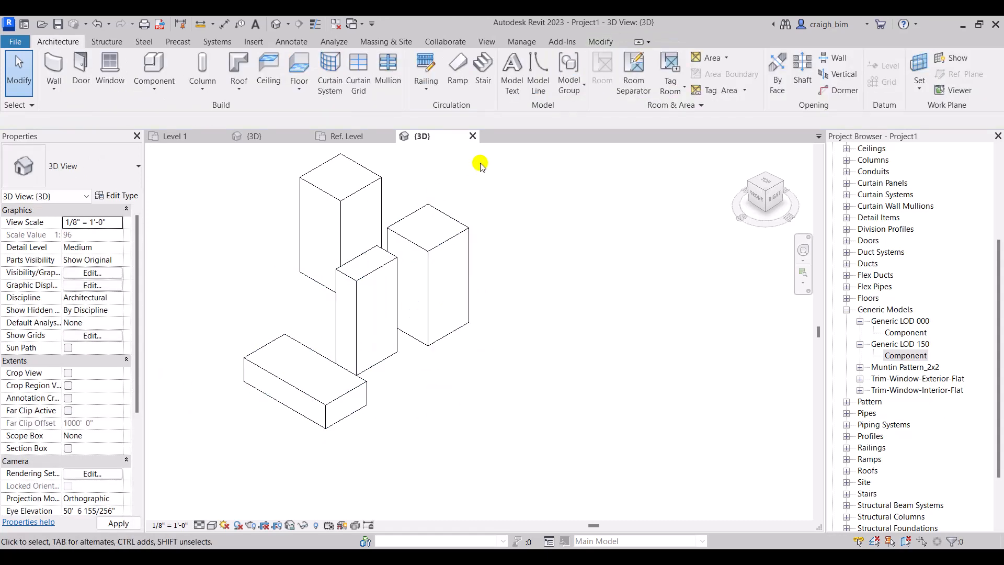
Close the 3D views and delete the block extrusion in Family1's Ref. Level plan.
left_click(354, 136)
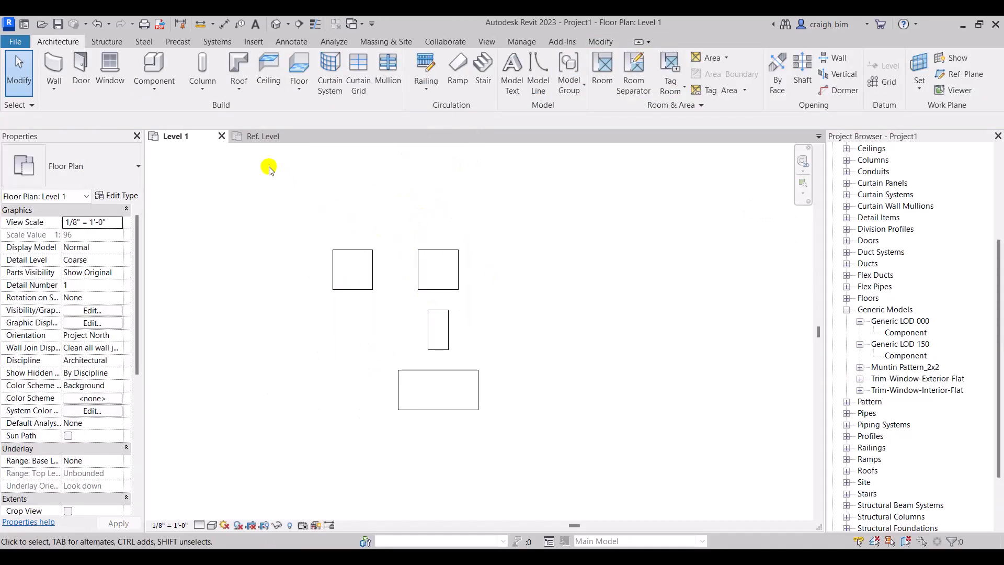
left_click(270, 137)
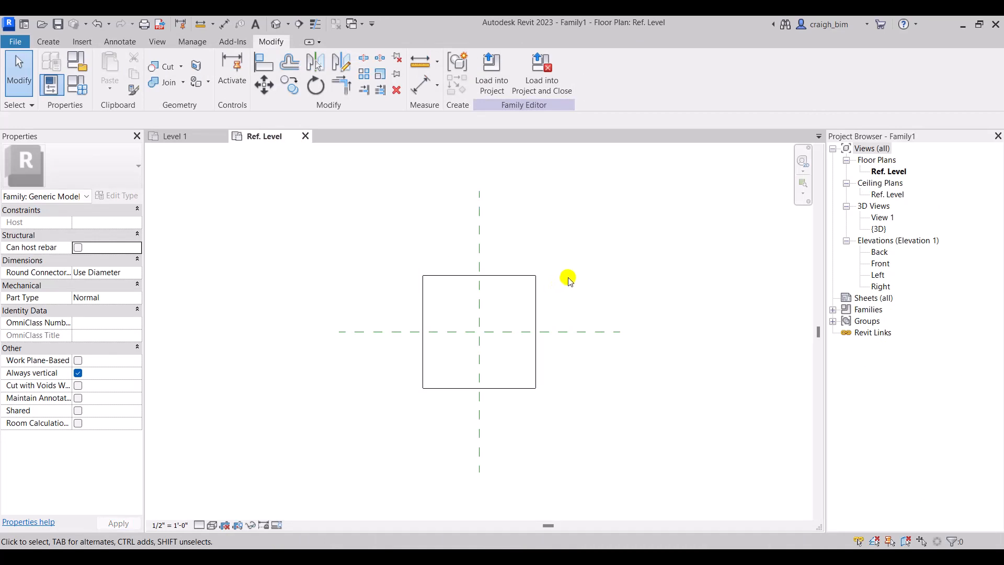
left_click(505, 275)
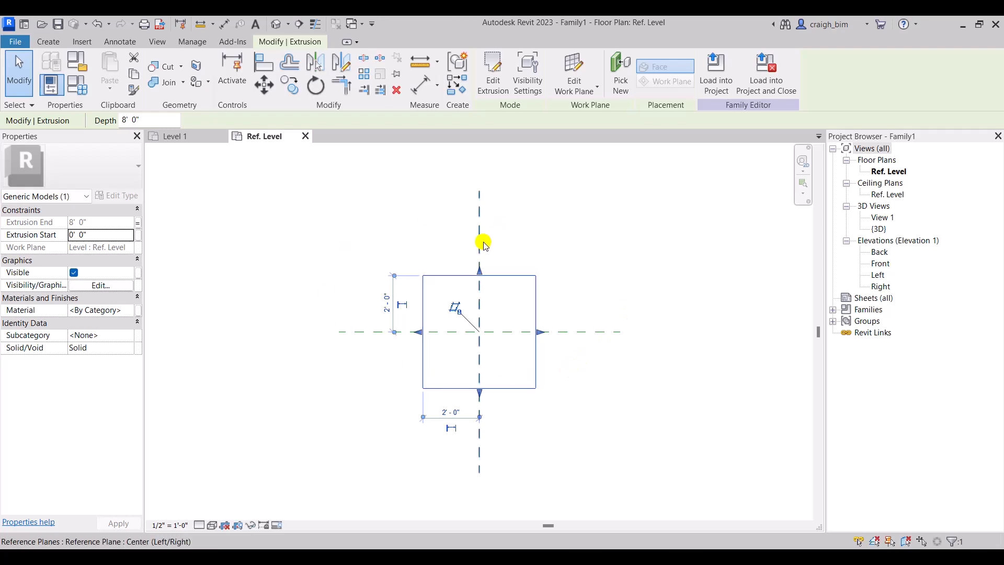
key("Delete")
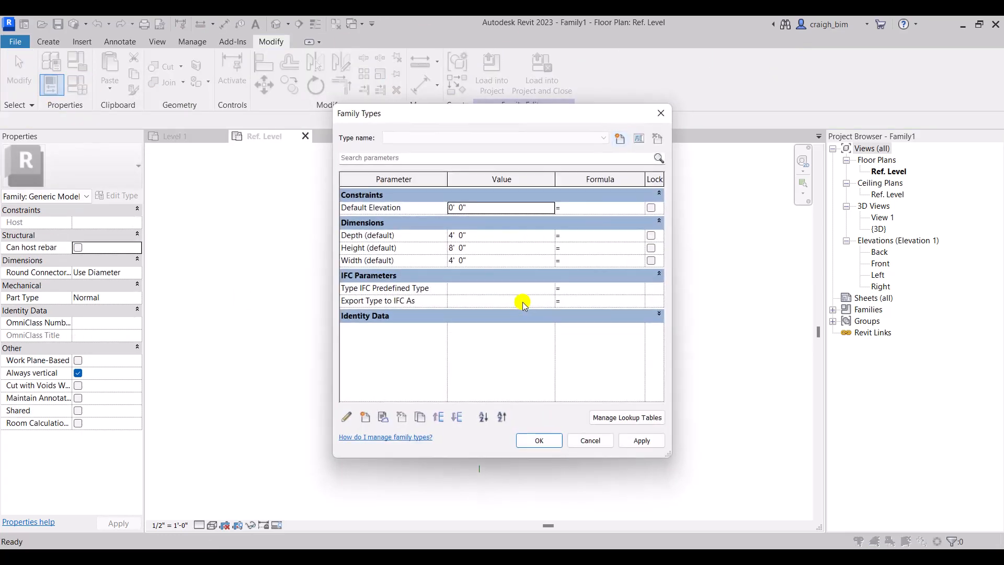
Reorder the family's Dimensions parameters so Width comes before Depth and Height.
left_click(409, 262)
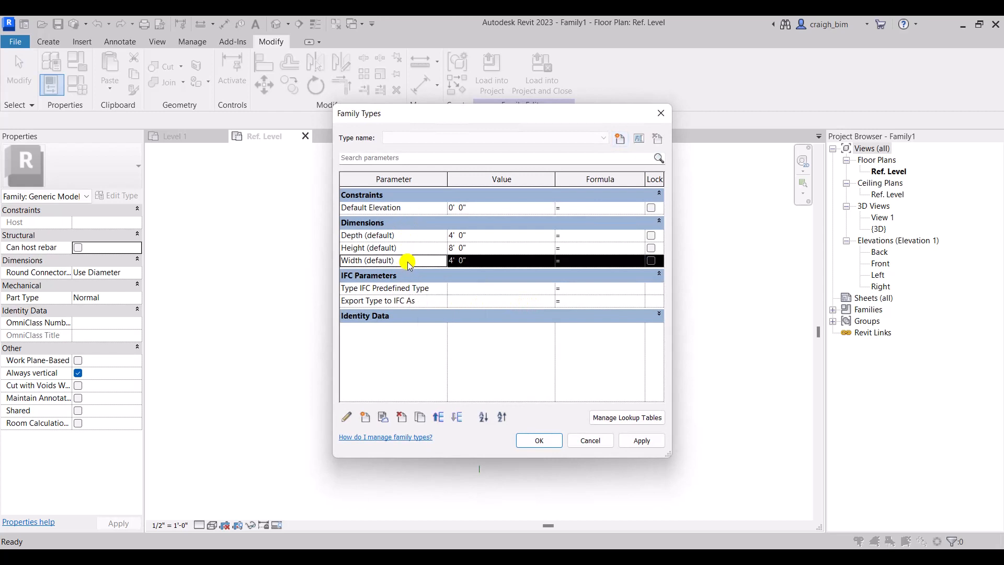
left_click(440, 418)
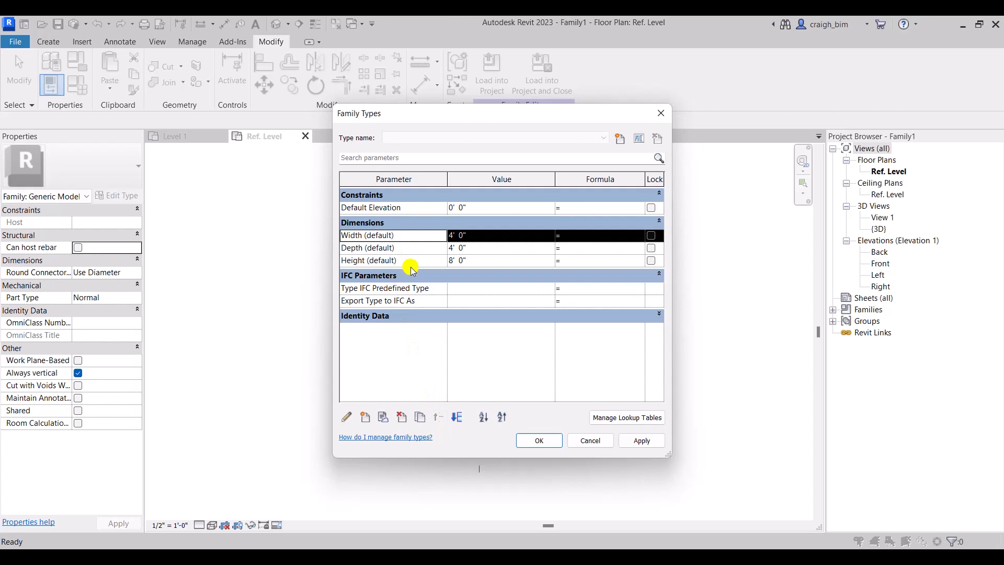
left_click(537, 438)
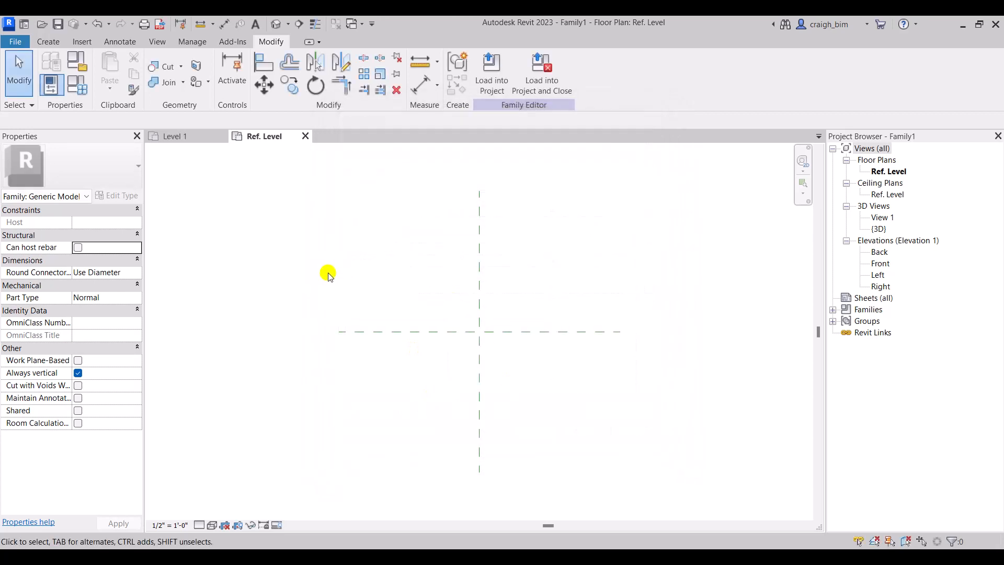
Draw two vertical reference planes, about 2'-7" left and 3'-3" right of the vertical center plane.
key("r")
key("p")
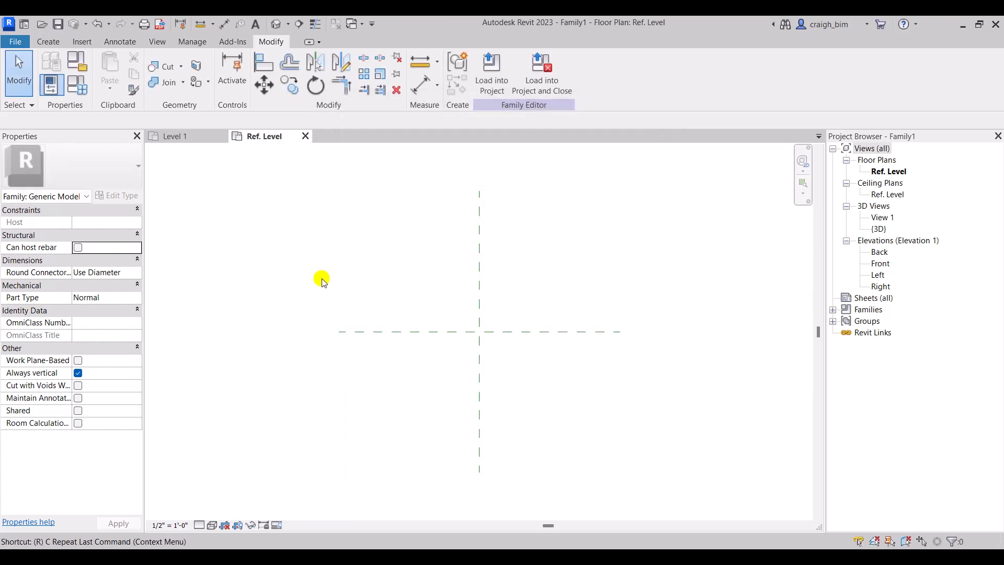
left_click(406, 257)
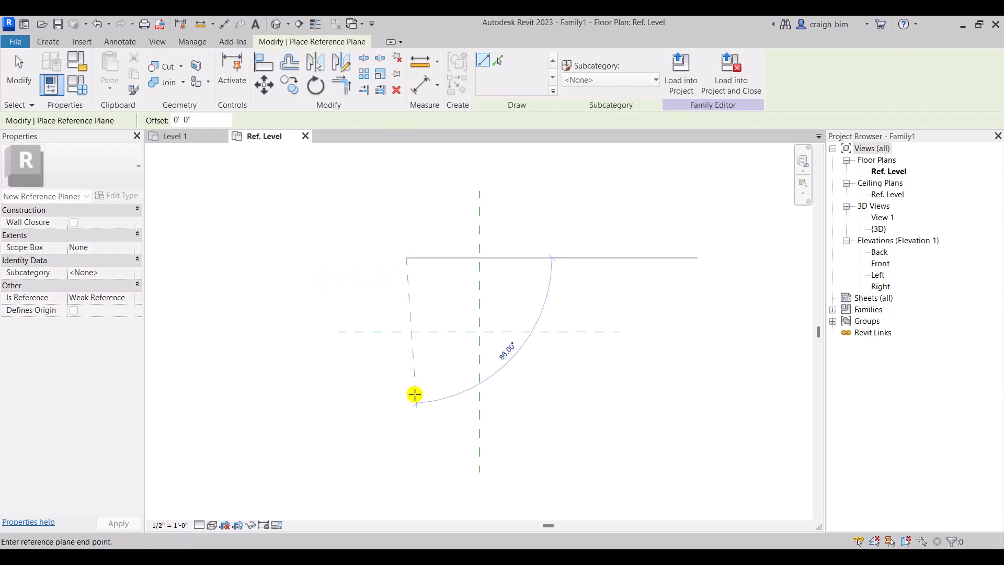
left_click(407, 393)
left_click(571, 257)
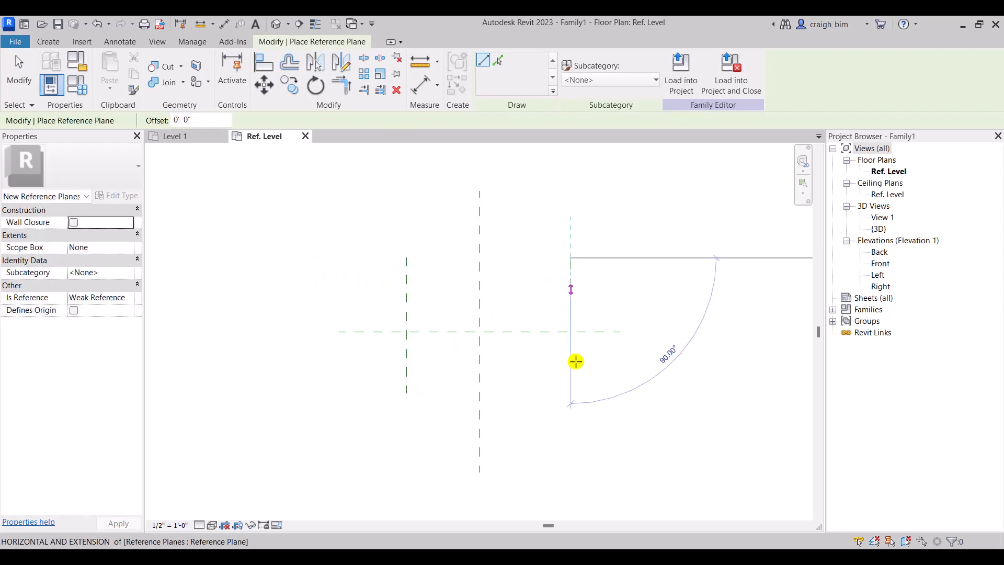
left_click(570, 394)
Draw two horizontal reference planes, about 3'-5" above and 3'-0" below the horizontal center plane.
left_click(385, 235)
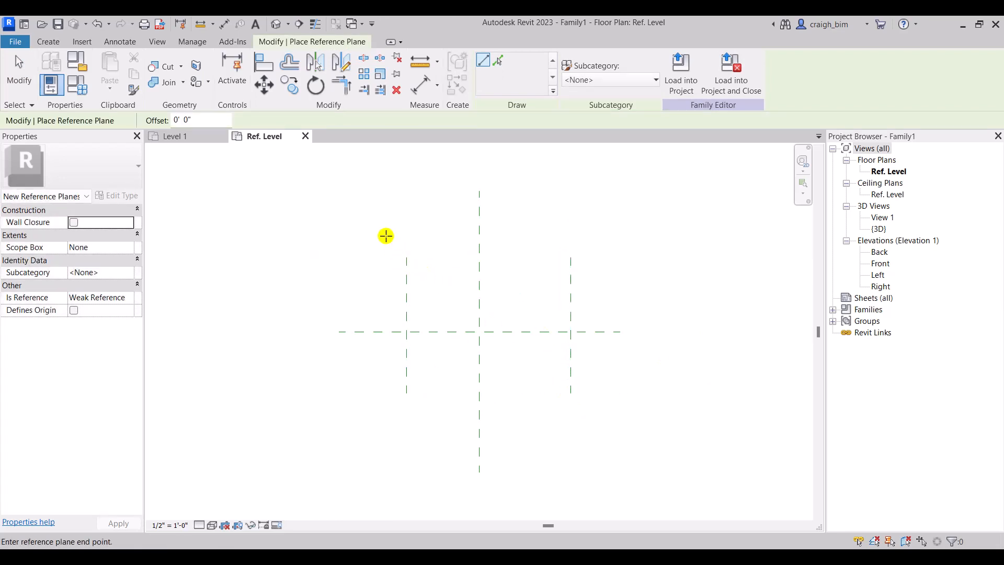
left_click(596, 235)
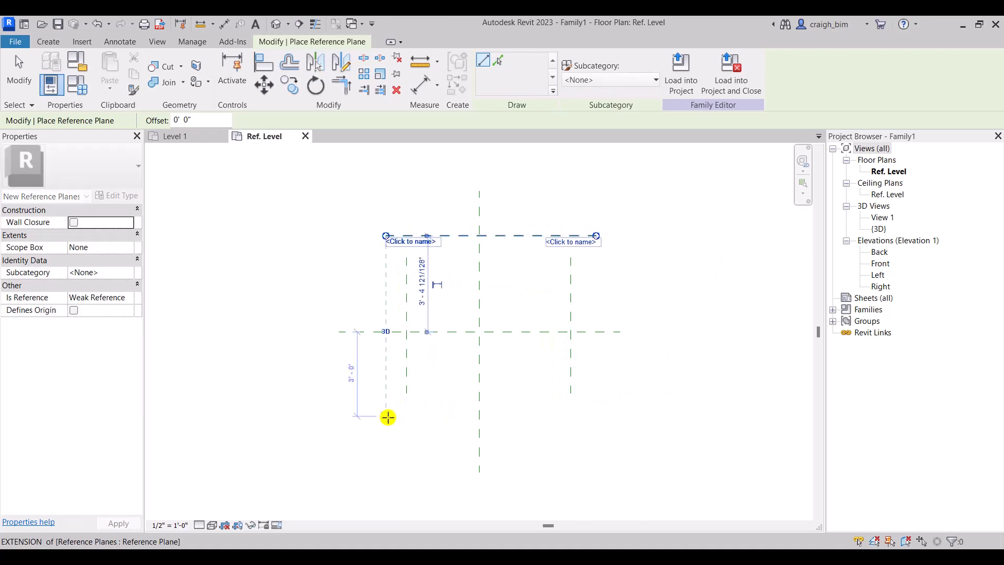
left_click(386, 416)
left_click(597, 416)
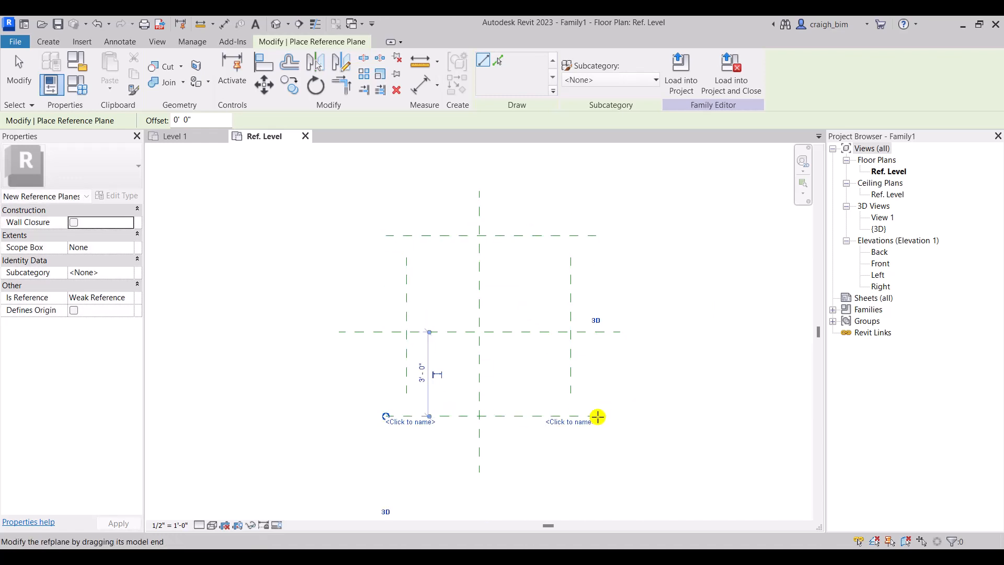
key("Escape")
Name the vertical reference plane left of center Left.
left_click_drag(424, 369, 388, 383, "ctrl")
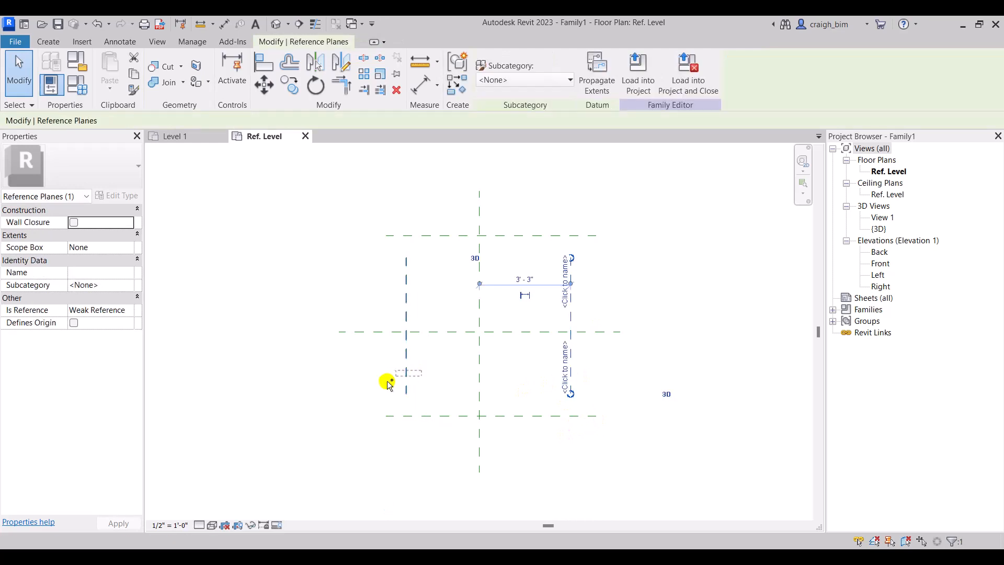
left_click(399, 300)
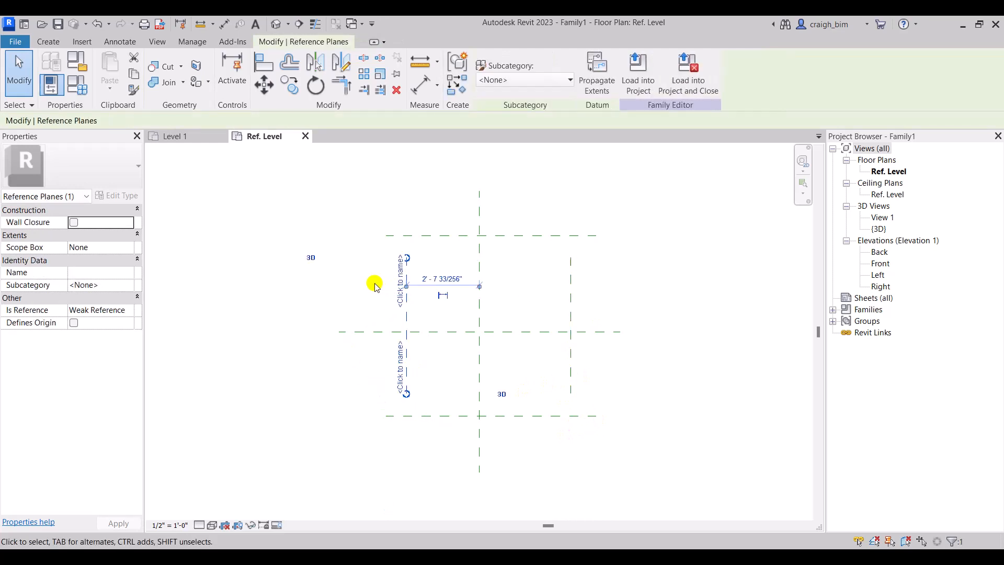
left_click(377, 284)
left_click(406, 280)
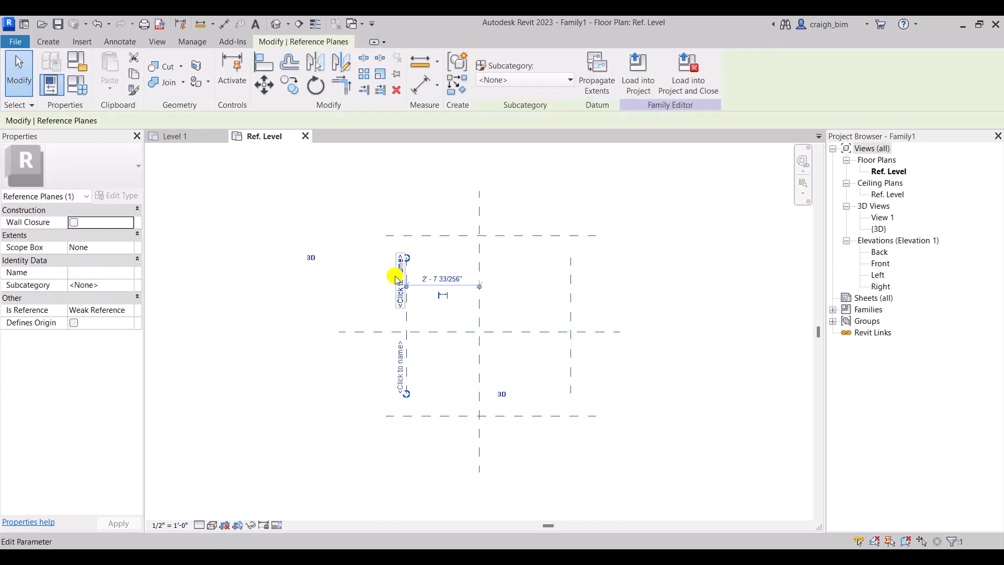
left_click(400, 274)
type("L")
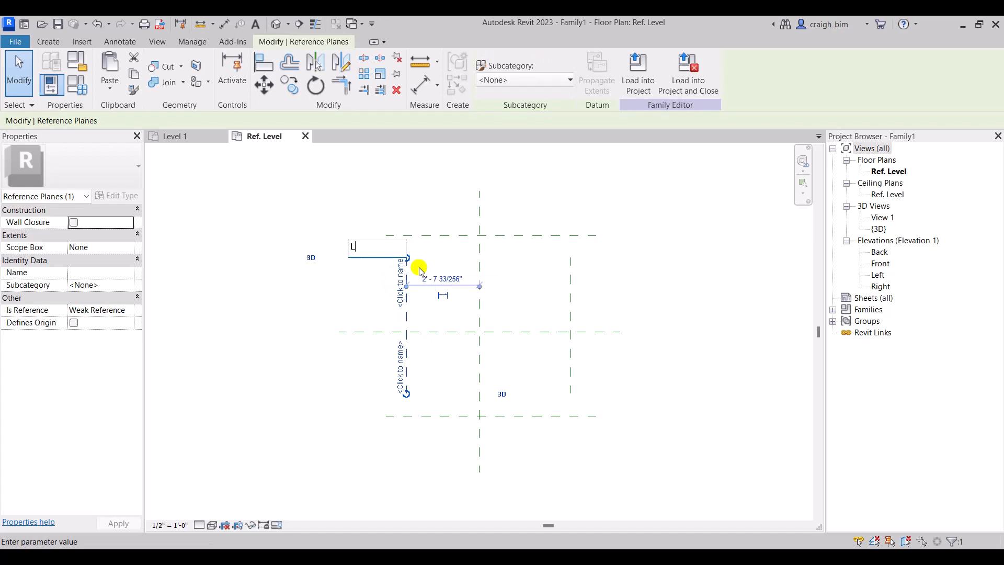
type("eft")
key("Return")
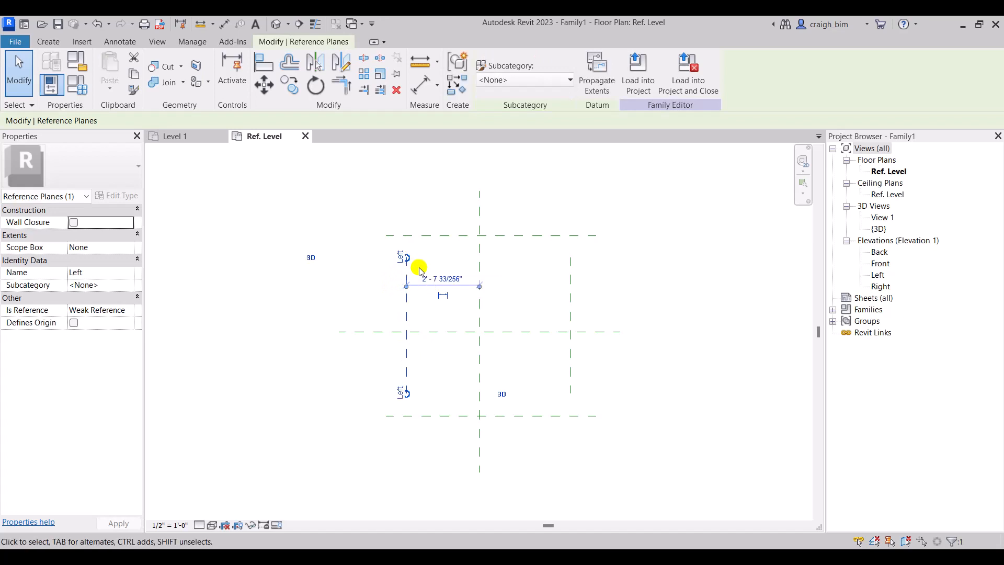
Name the vertical reference plane on the other side of center Right.
left_click(577, 265)
left_click(563, 267)
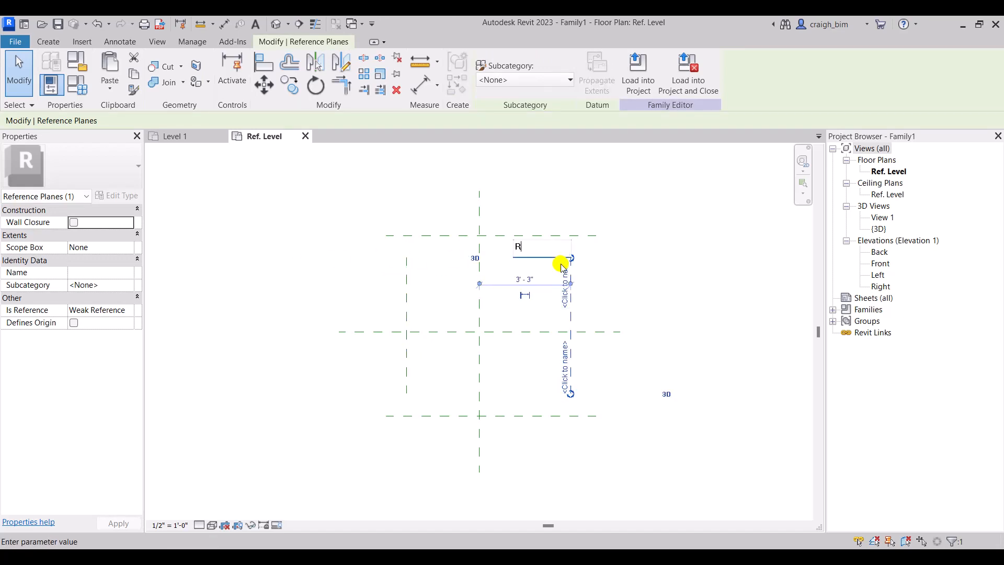
type("Right")
key("Return")
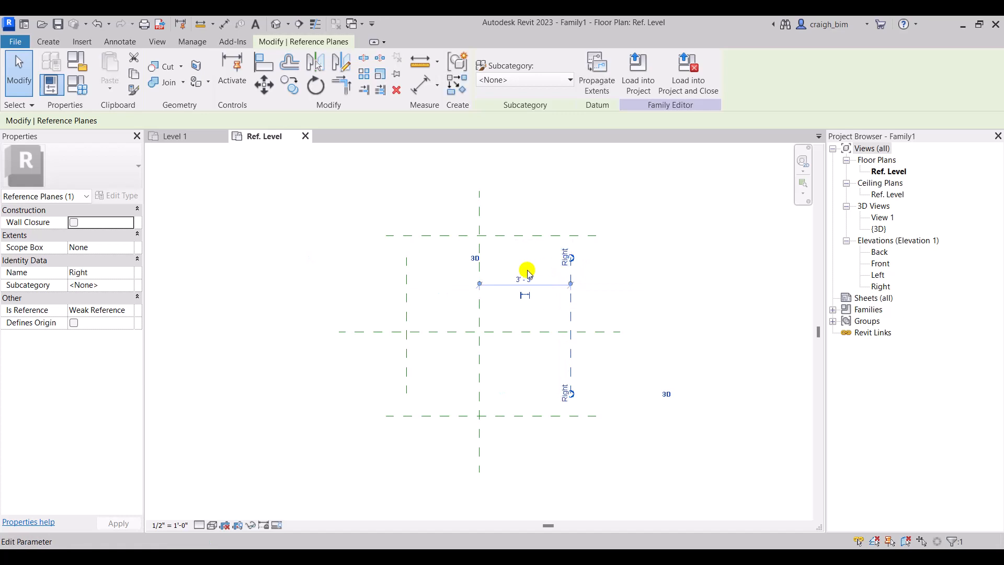
Name the upper horizontal reference plane Front.
left_click(533, 237)
left_click(584, 241)
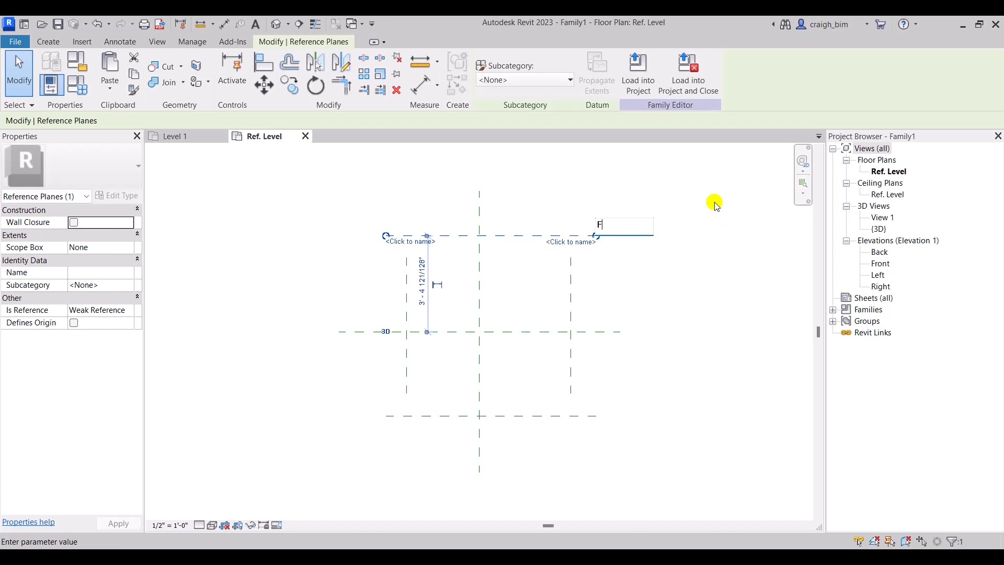
key("Return")
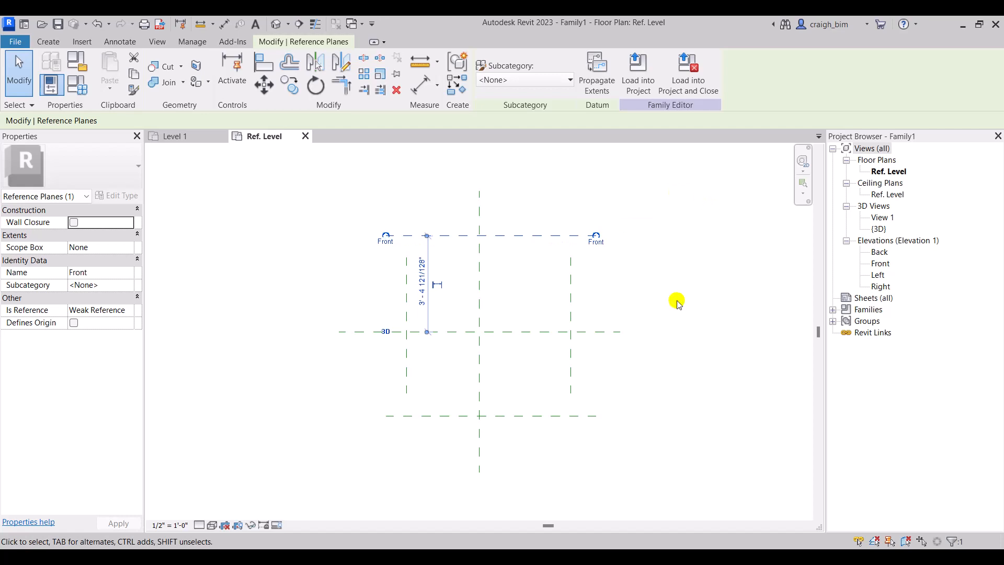
Name the lower horizontal reference plane Back.
left_click(575, 415)
left_click(583, 425)
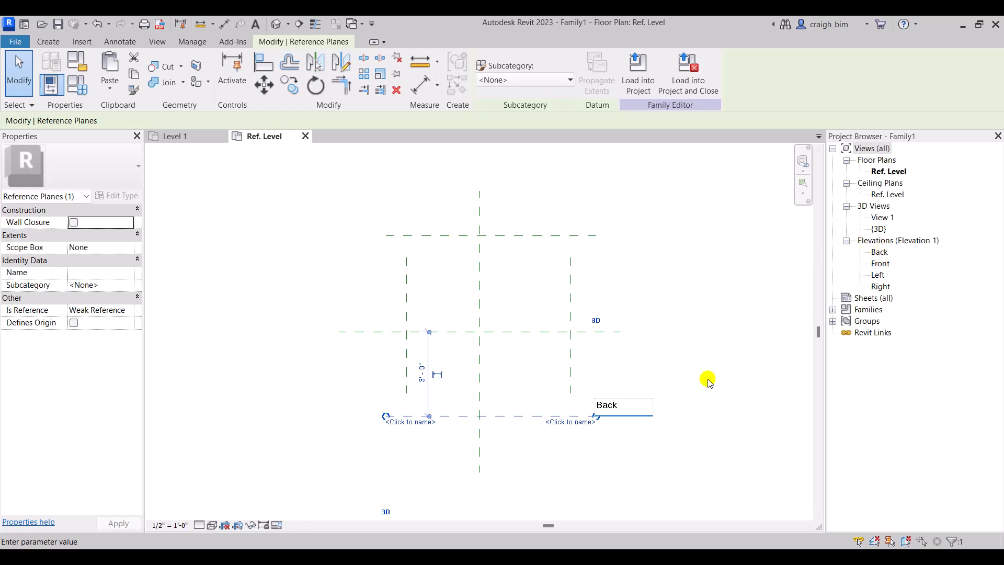
key("Return")
left_click(697, 440)
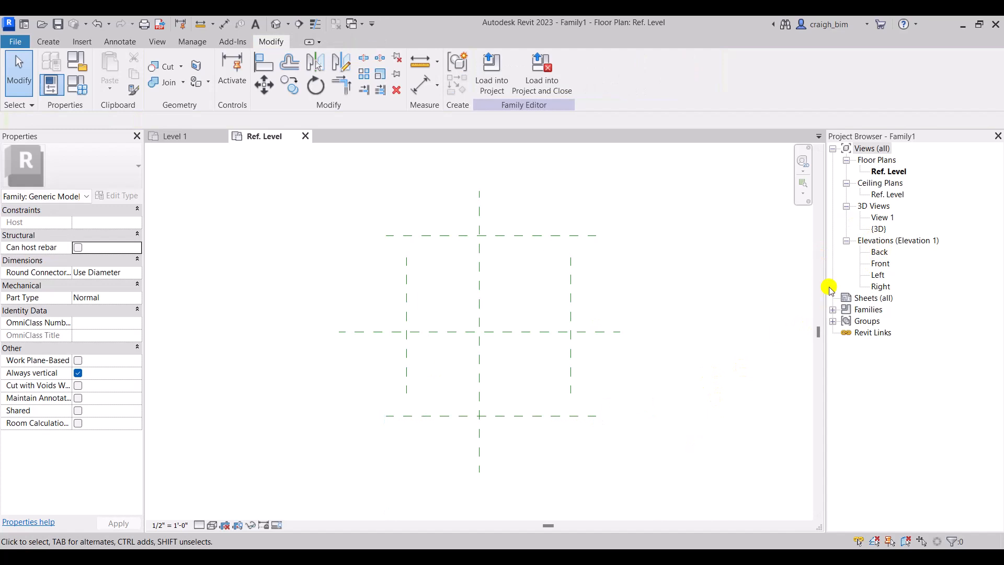
In the Front elevation, draw a horizontal reference plane about 6'-10" above Ref. Level, crossing the vertical planes.
double_click(880, 263)
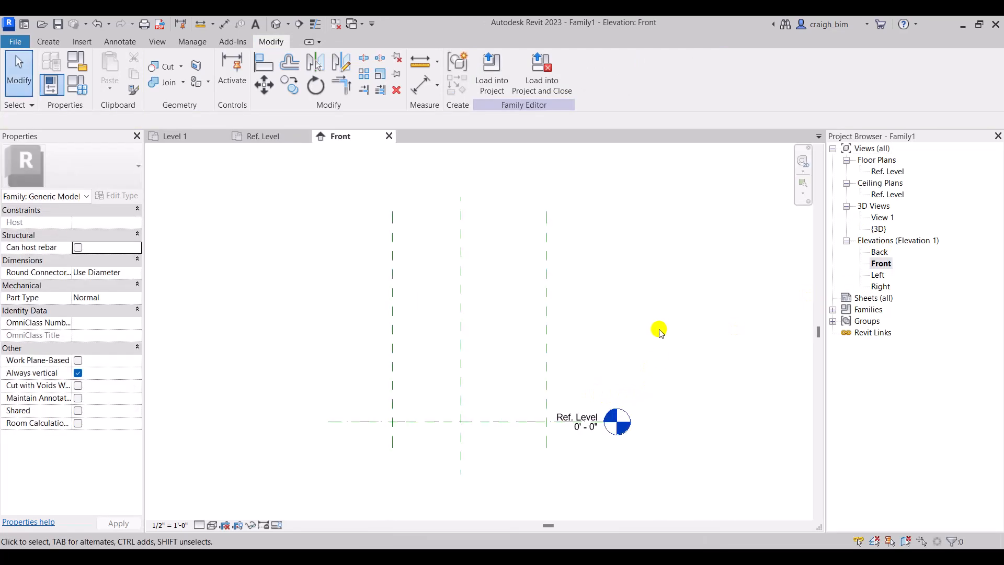
key("r")
key("p")
left_click(342, 242)
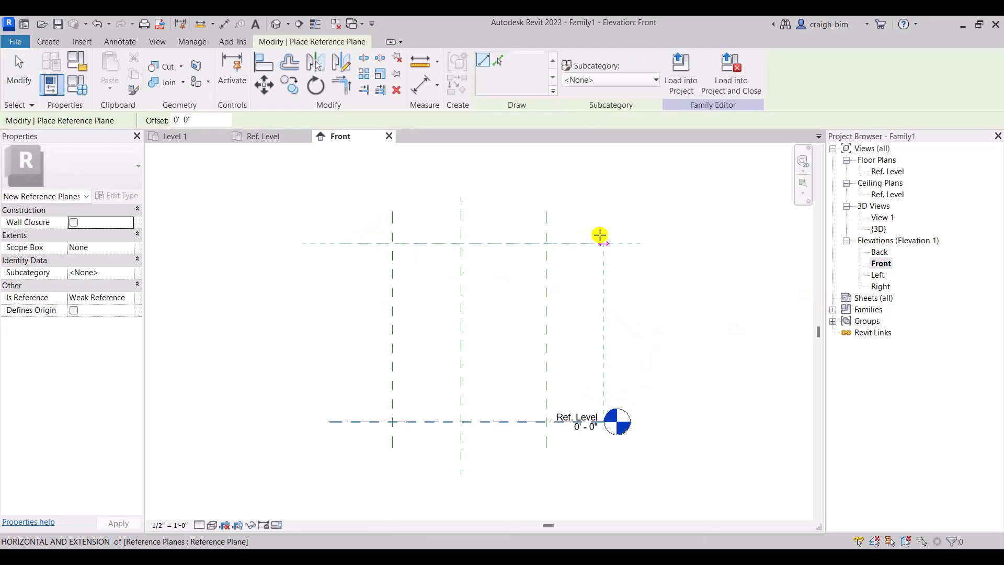
left_click(597, 236)
key("Escape")
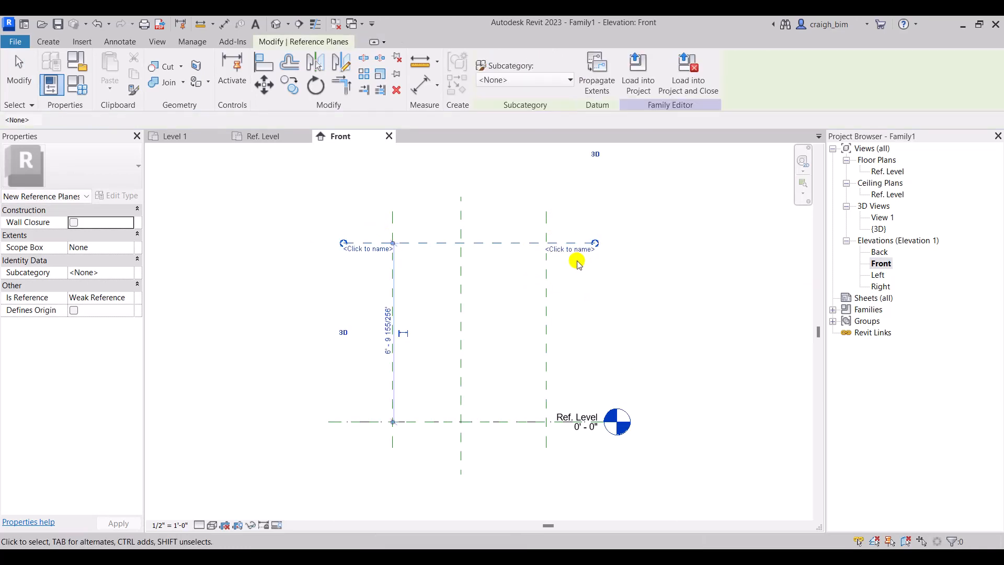
Name the new horizontal reference plane above Ref. Level Top.
left_click(575, 250)
type("To")
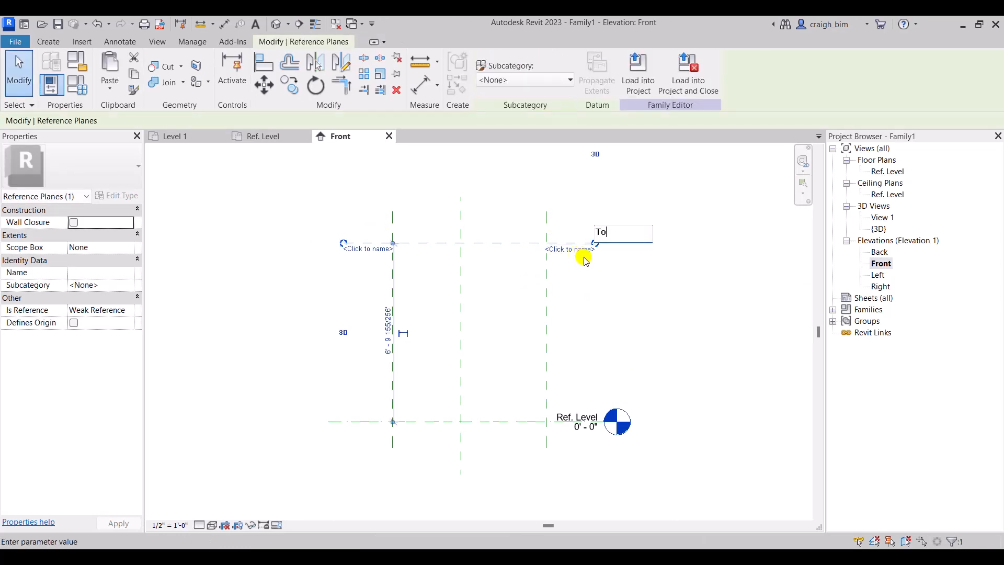
type("p")
key("Return")
key("Escape")
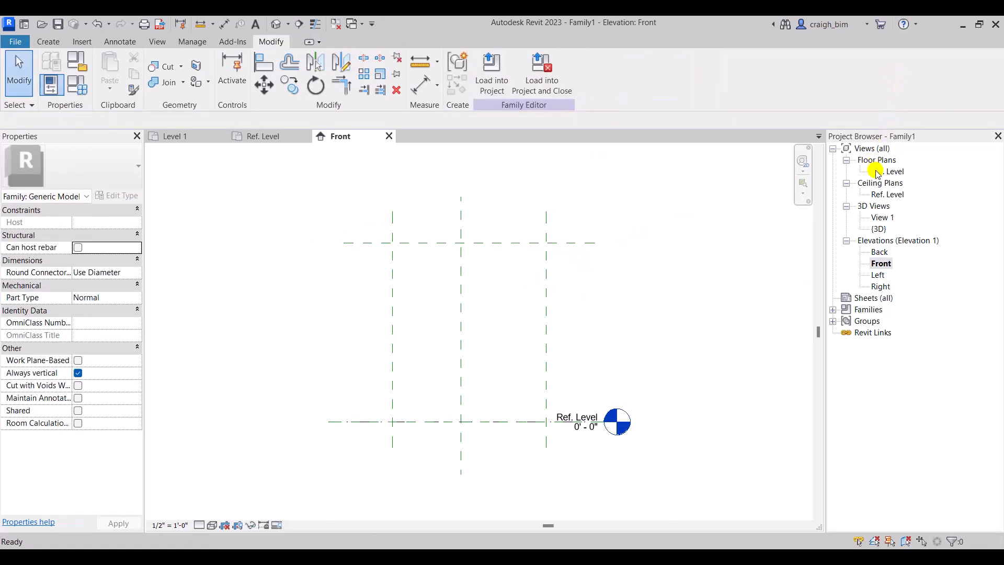
In the Ref. Level plan, dimension the Left, center and Right reference planes in one string and make the spacing equal.
double_click(887, 171)
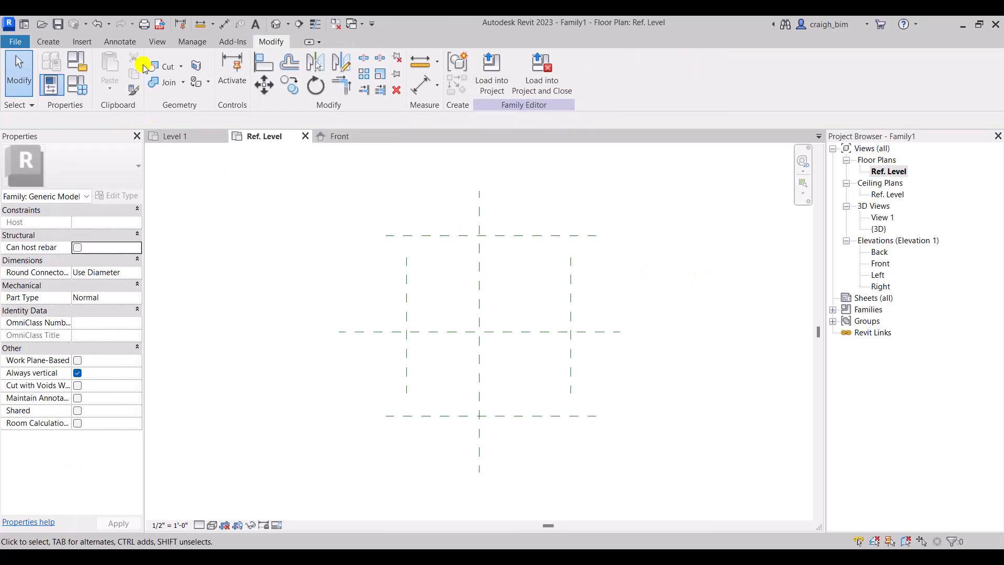
left_click(224, 23)
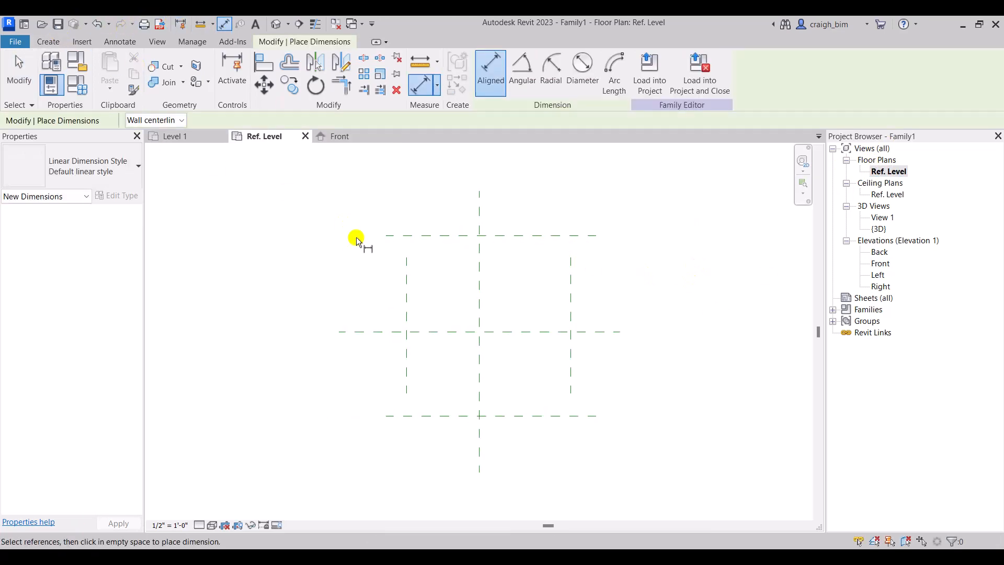
left_click(406, 267)
left_click(480, 260)
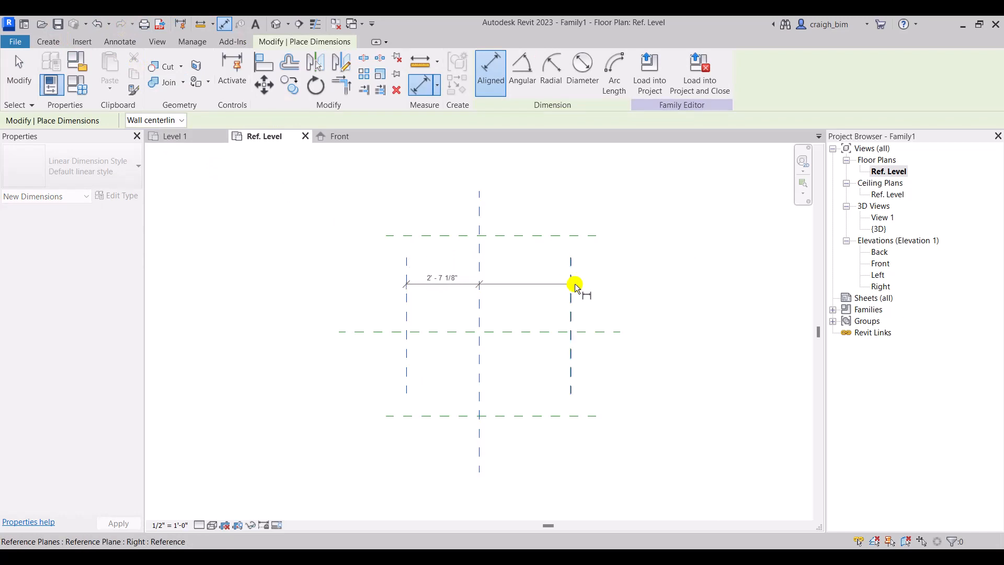
left_click(571, 282)
left_click(552, 206)
left_click(492, 180)
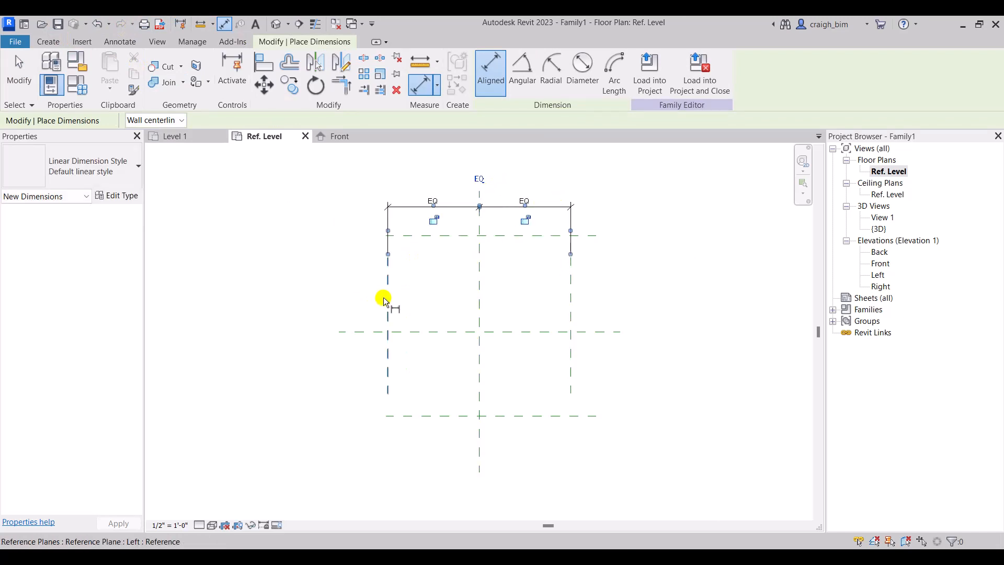
Add an overall aligned dimension between the Left and Right reference planes, above the equalized string.
left_click(388, 298)
left_click(571, 287)
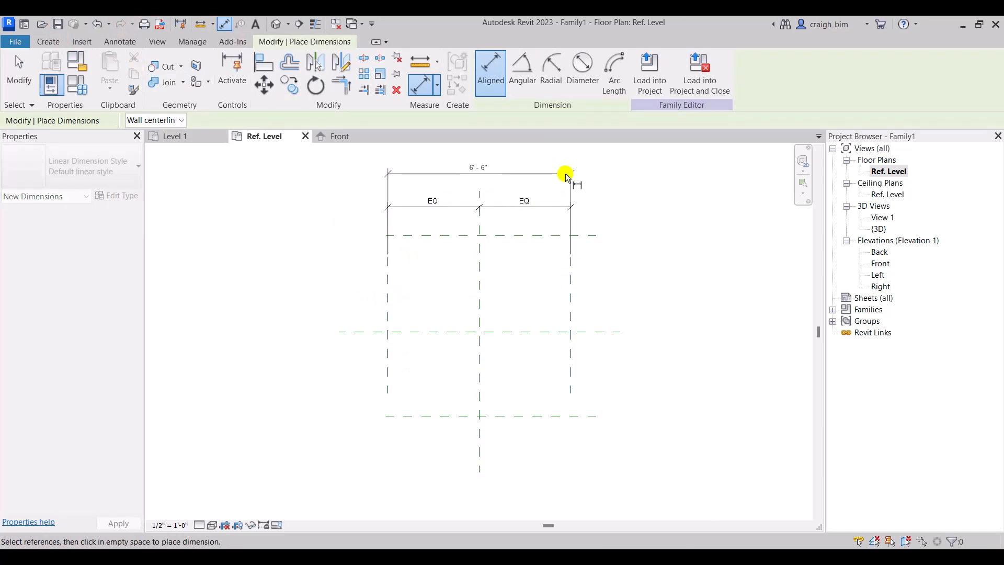
left_click(566, 172)
Dimension the Front, center and Back reference planes in one string and make the spacing equal.
left_click(523, 235)
left_click(523, 330)
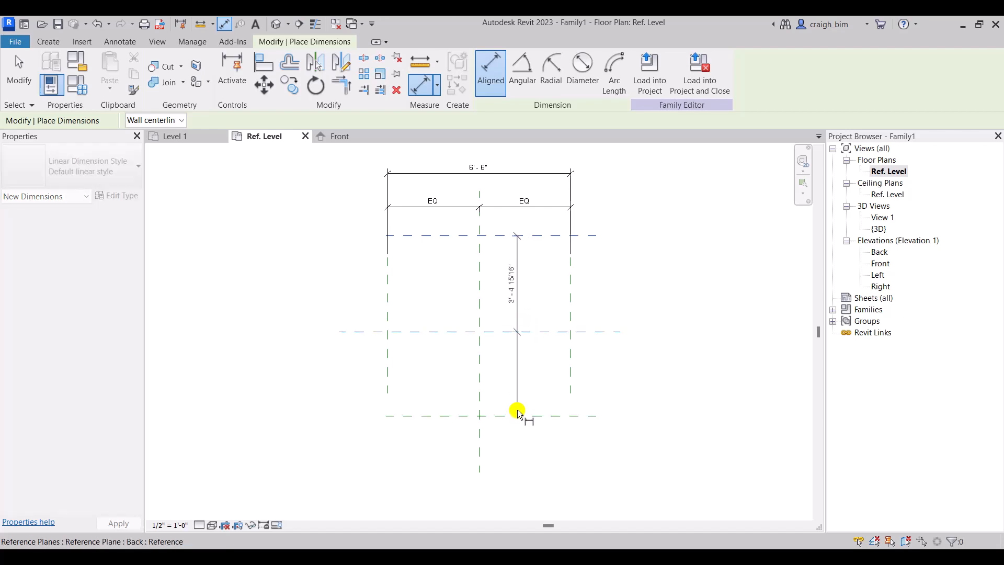
left_click(517, 417)
left_click(336, 400)
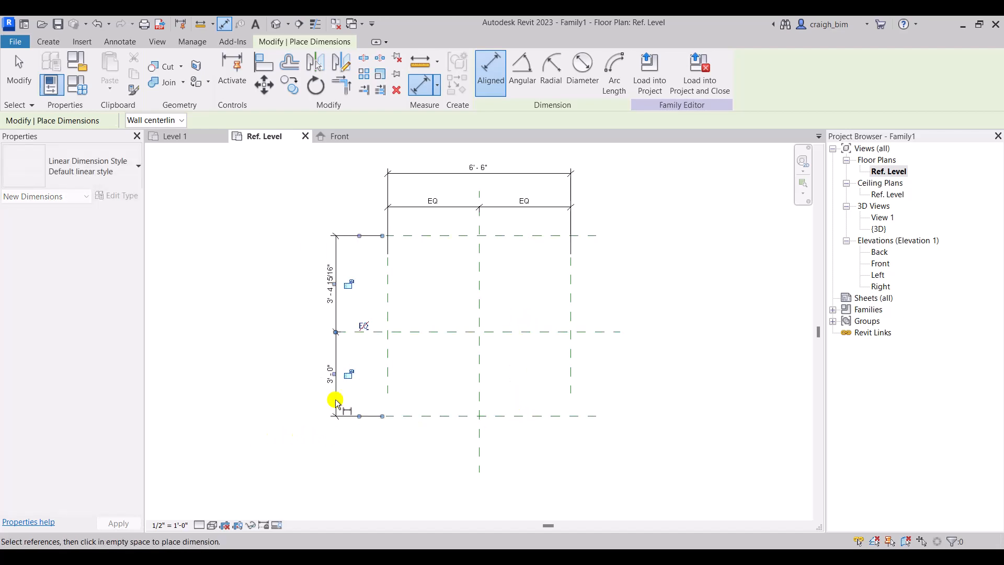
left_click(363, 332)
Add an overall aligned dimension between the Front and Back reference planes, outside the equalized string.
left_click(425, 248)
left_click(410, 416)
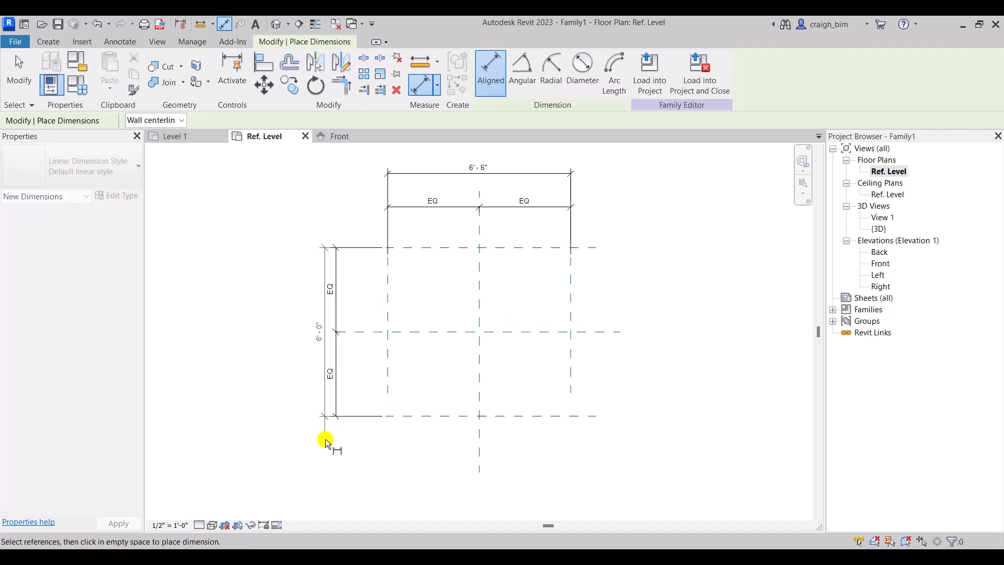
left_click(320, 443)
In the Front elevation, add an aligned dimension from Ref. Level to the Top reference plane.
double_click(881, 263)
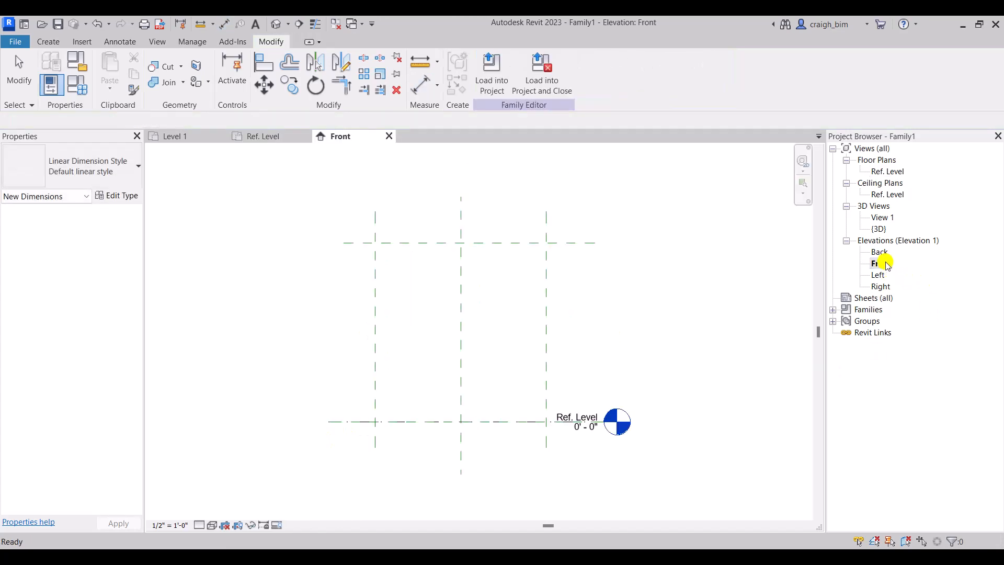
left_click(224, 23)
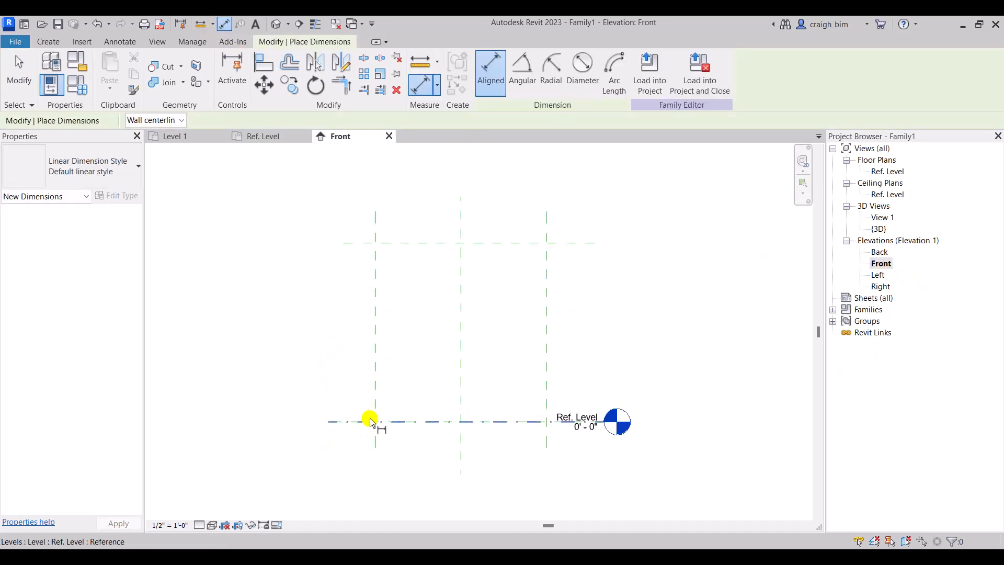
left_click(369, 421)
left_click(366, 243)
left_click(320, 319)
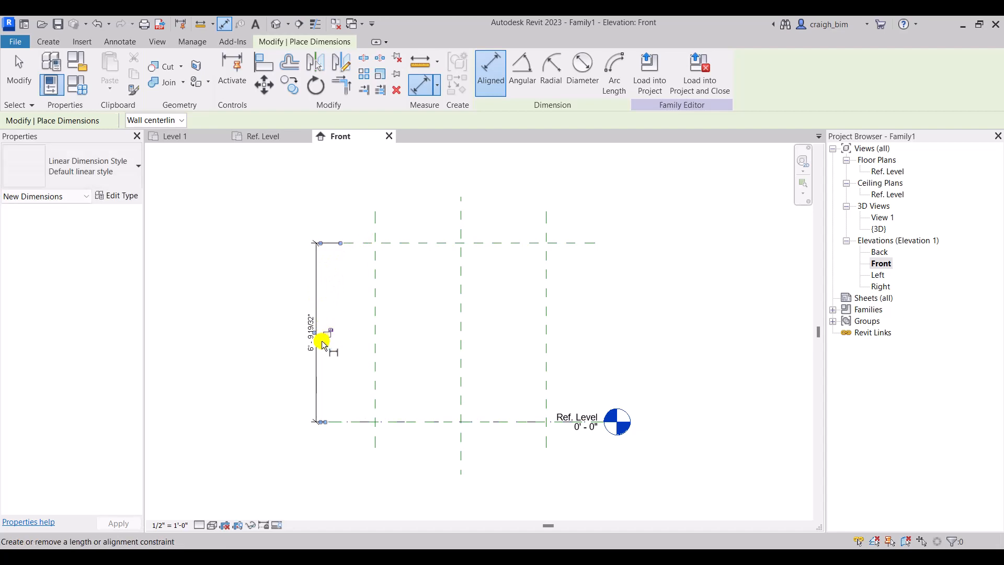
Label the vertical dimension in the Front elevation with the existing Height parameter.
key("Escape")
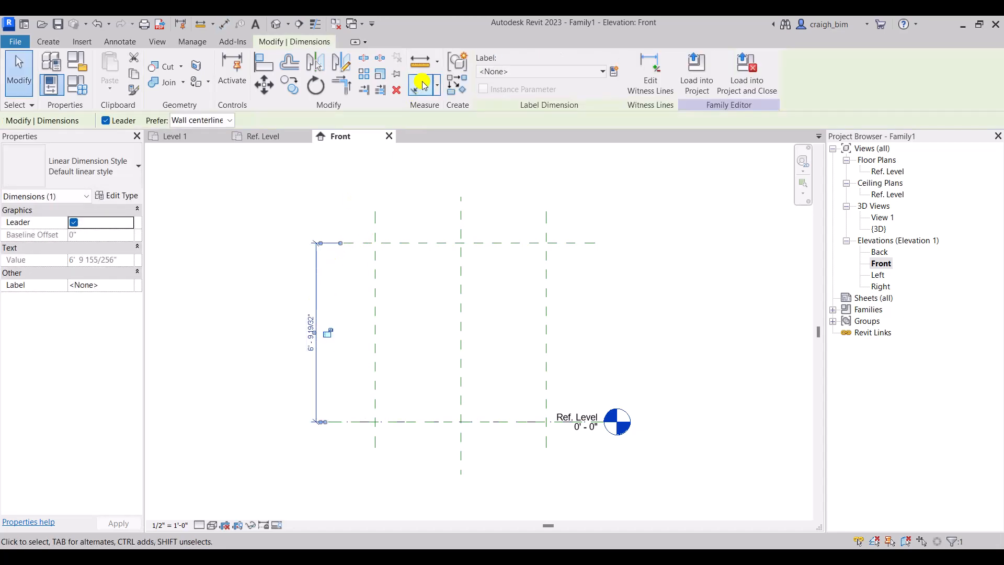
left_click(499, 72)
left_click(505, 149)
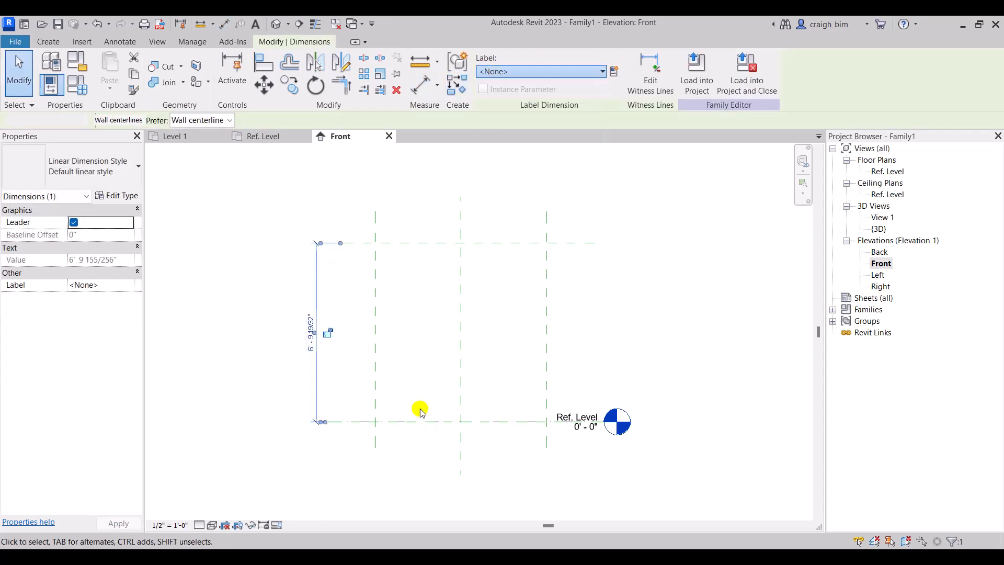
left_click(416, 377)
Inspect the properties of the reference plane that coincides with Ref. Level.
key("Tab")
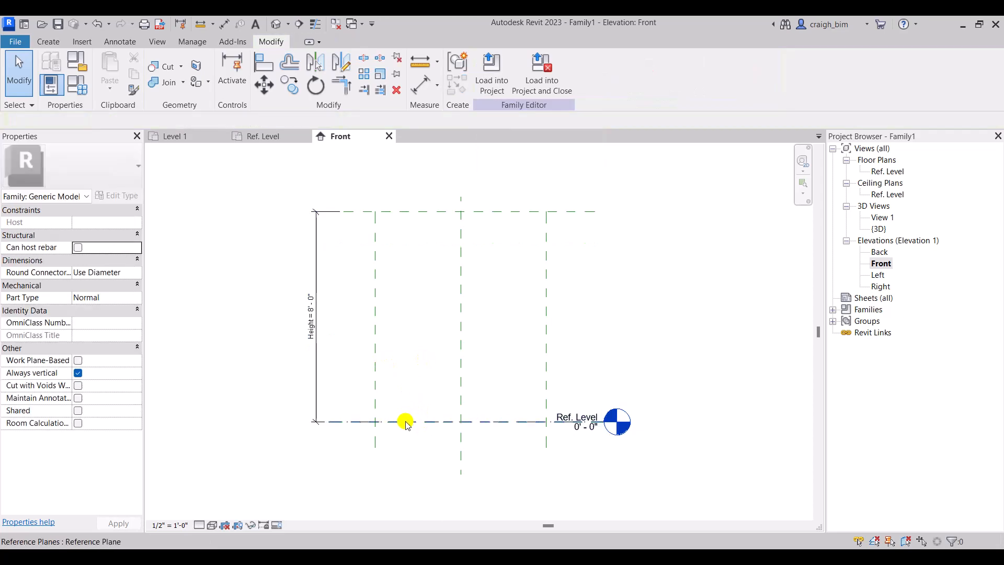
left_click(407, 422)
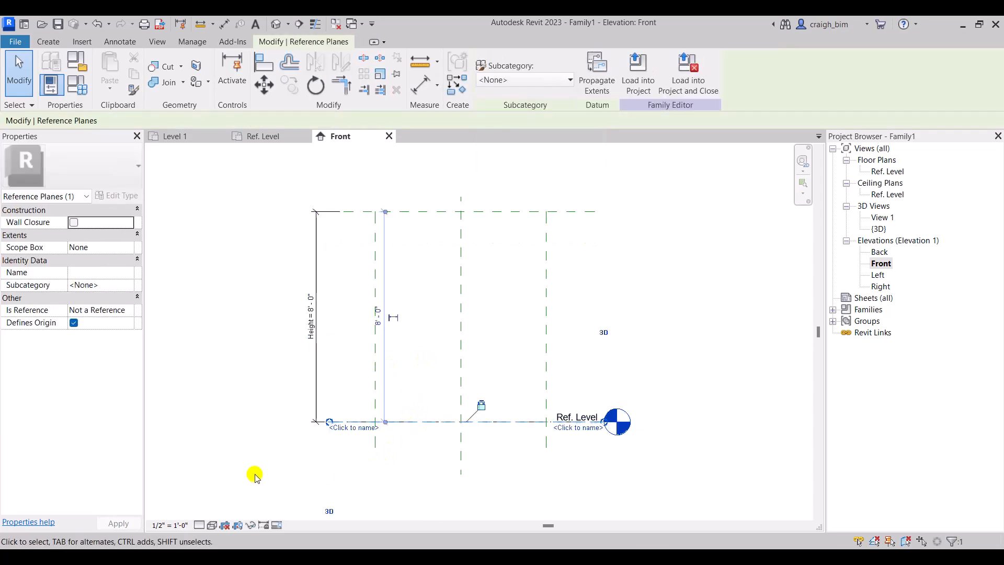
left_click(254, 473)
In the Ref. Level plan, label the overall dimension between the Left and Right planes with the Width parameter.
left_click(296, 133)
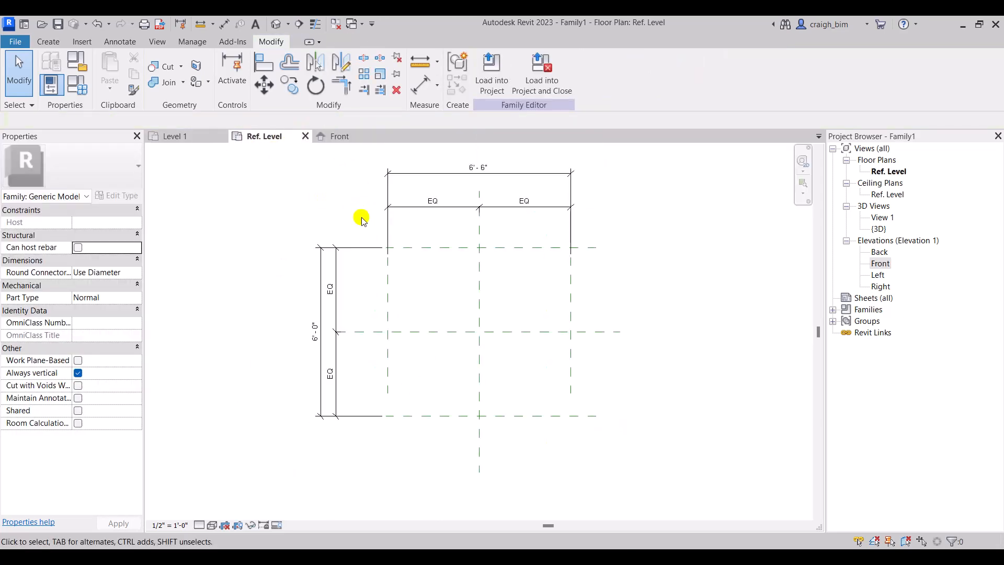
left_click(468, 177)
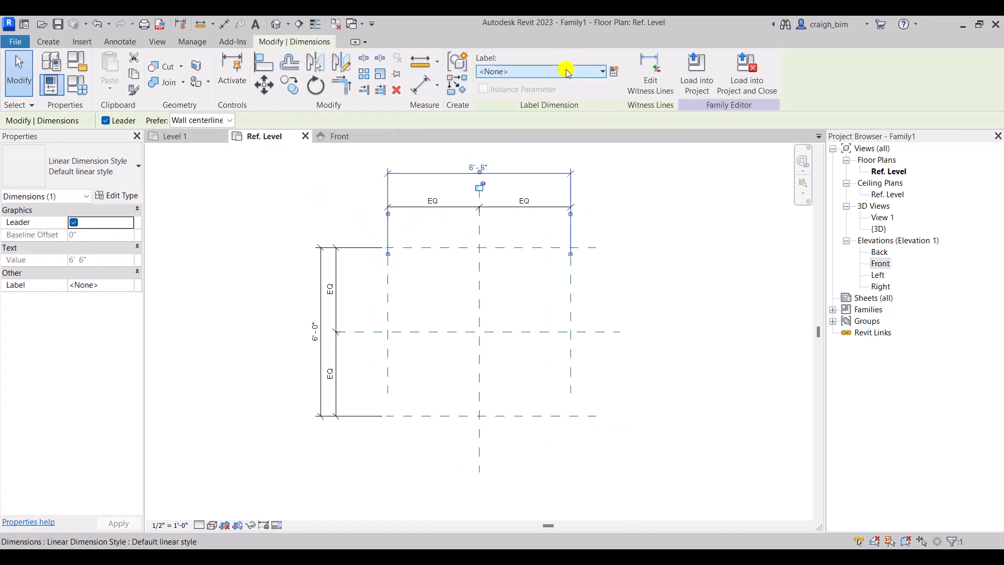
left_click(541, 71)
left_click(494, 164)
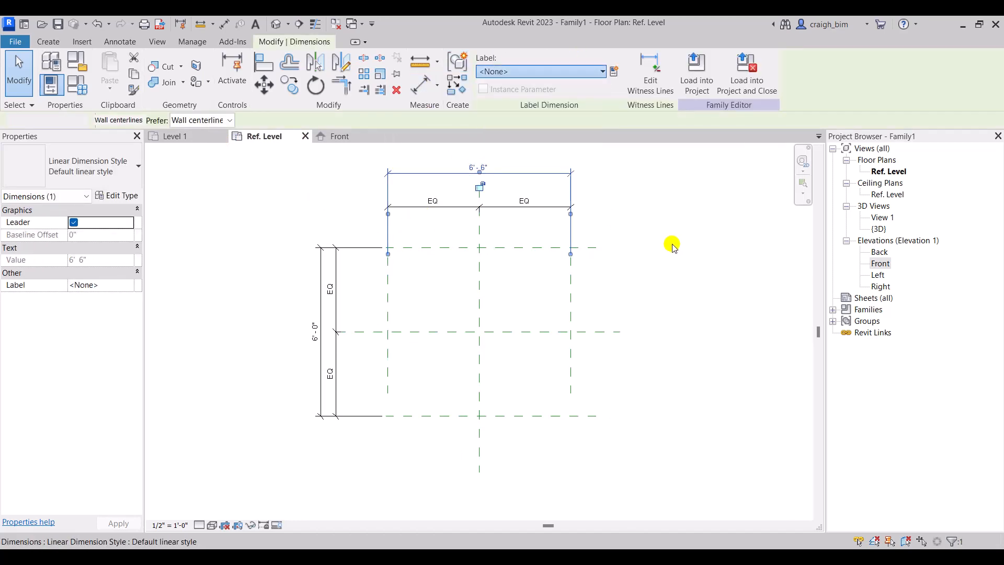
left_click(379, 239)
Label the overall dimension between the Front and Back planes with the Depth parameter.
left_click(328, 249)
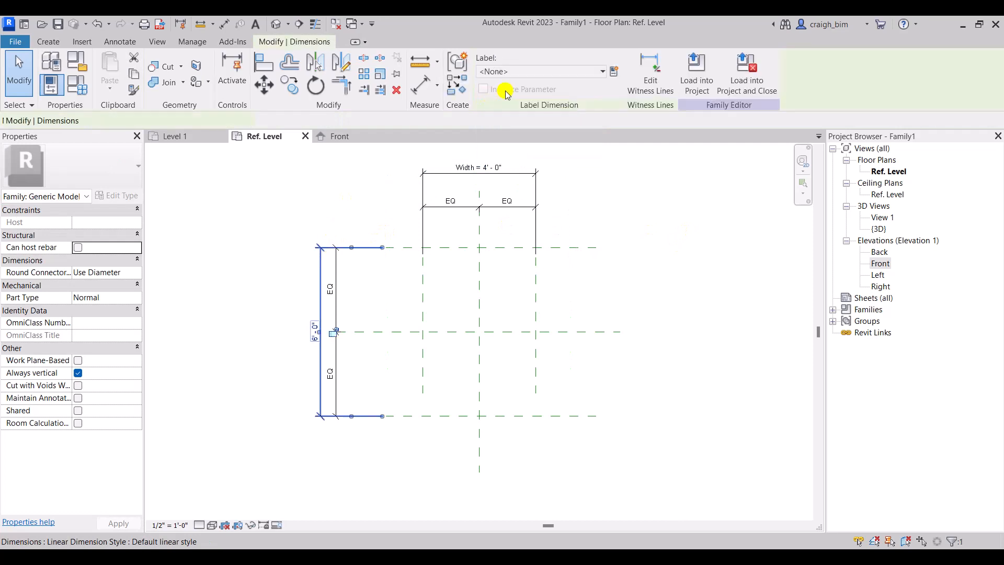
left_click(542, 71)
left_click(529, 133)
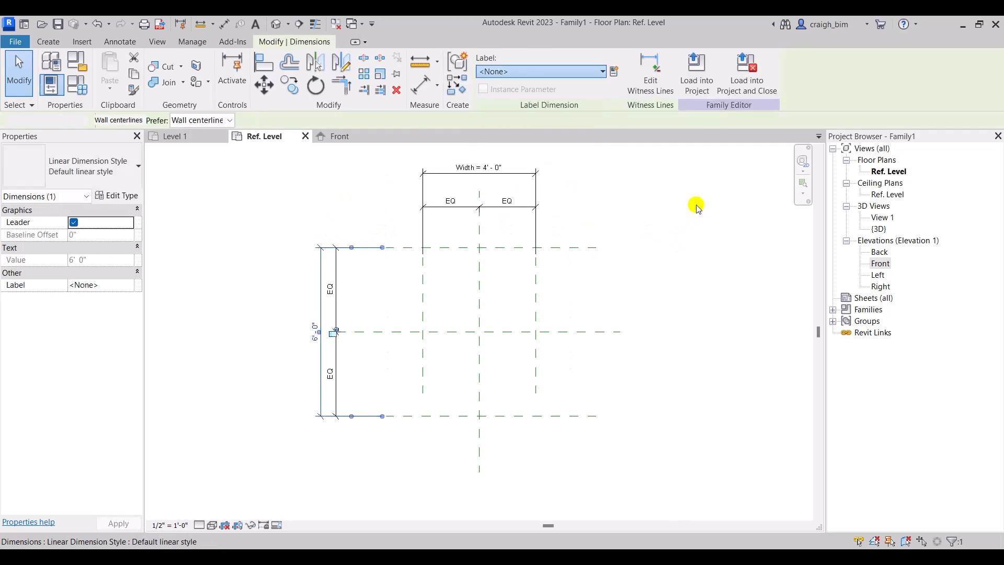
left_click(669, 325)
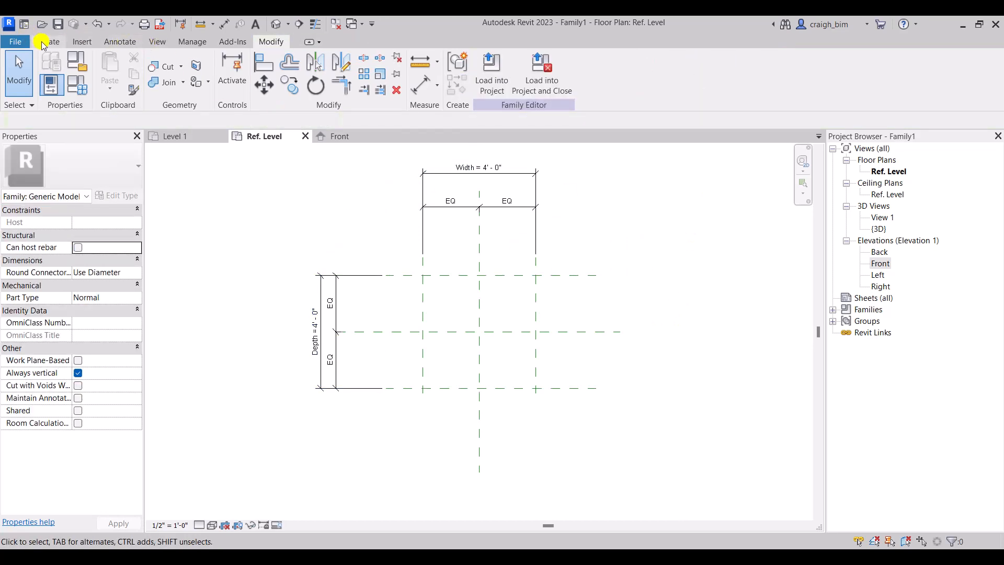
Start an extrusion and sketch a 4'-0" by 4'-0" rectangle from the Left/Front plane intersection to the Right/Back intersection.
left_click(48, 41)
left_click(114, 71)
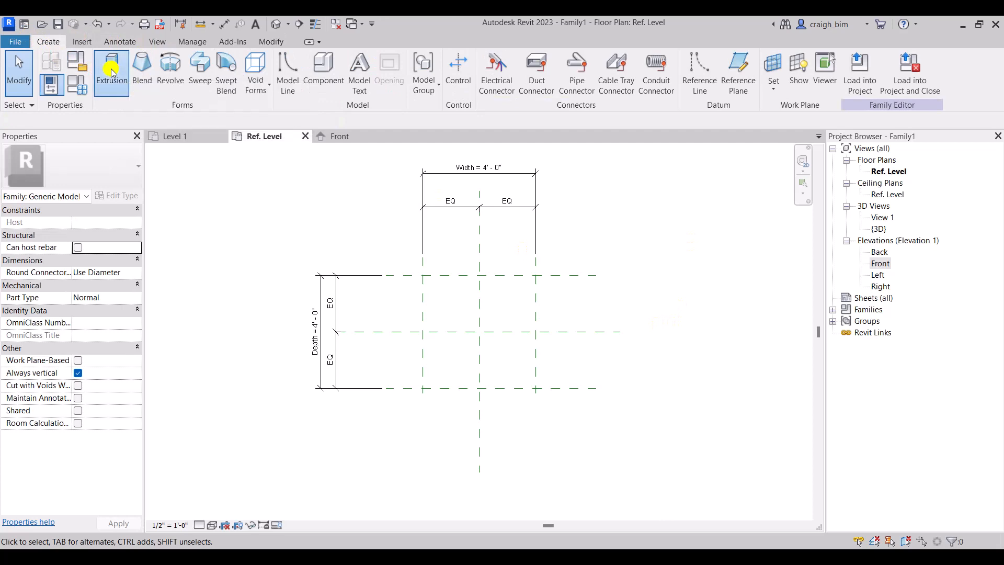
left_click(526, 59)
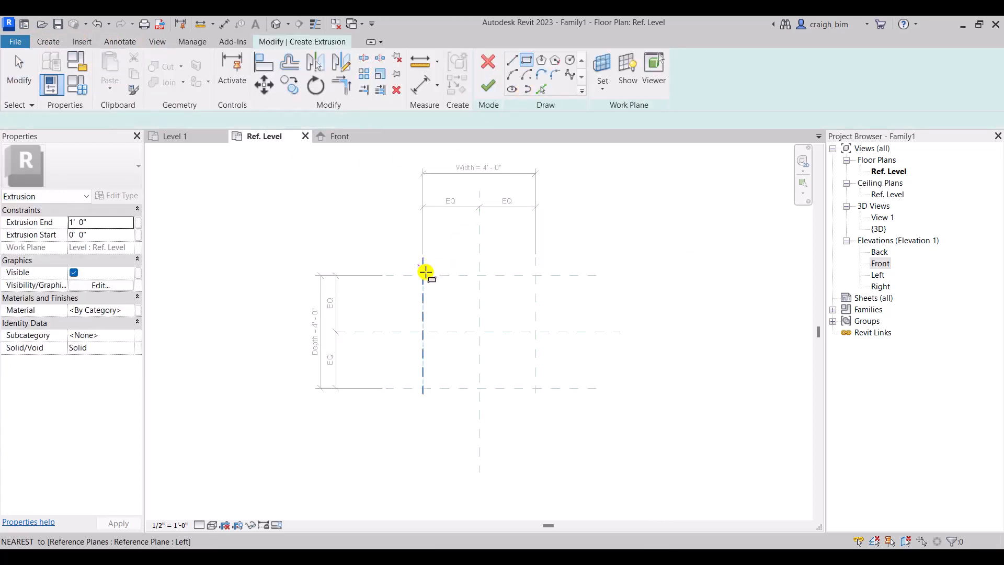
left_click(422, 276)
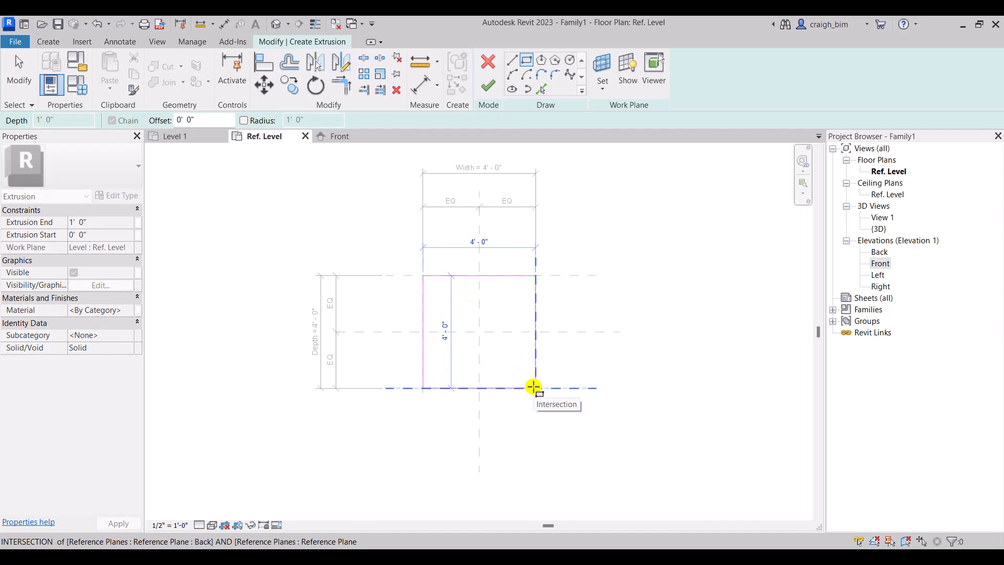
left_click(533, 387)
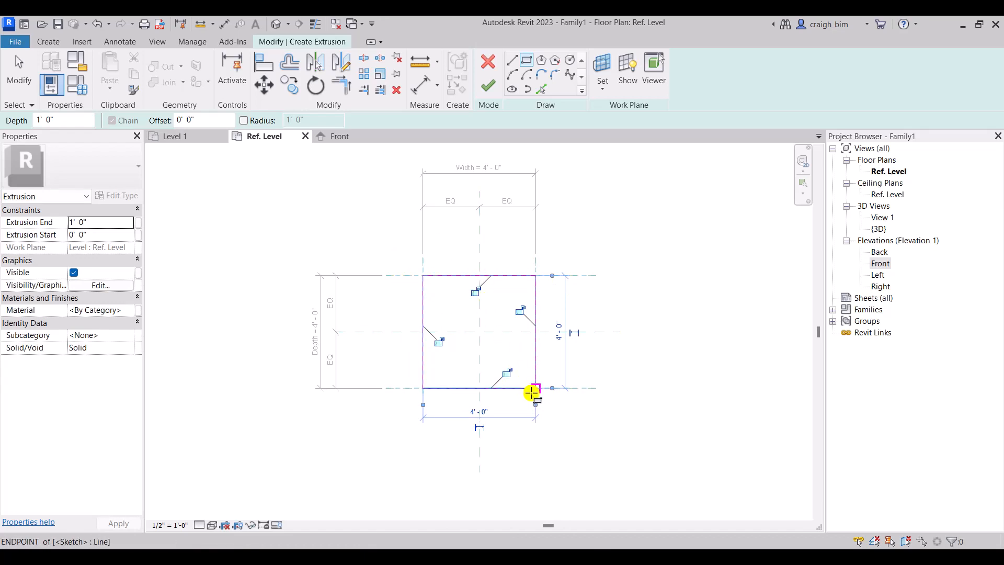
Lock all four sides of the rectangle to their reference planes and finish the extrusion.
left_click(475, 290)
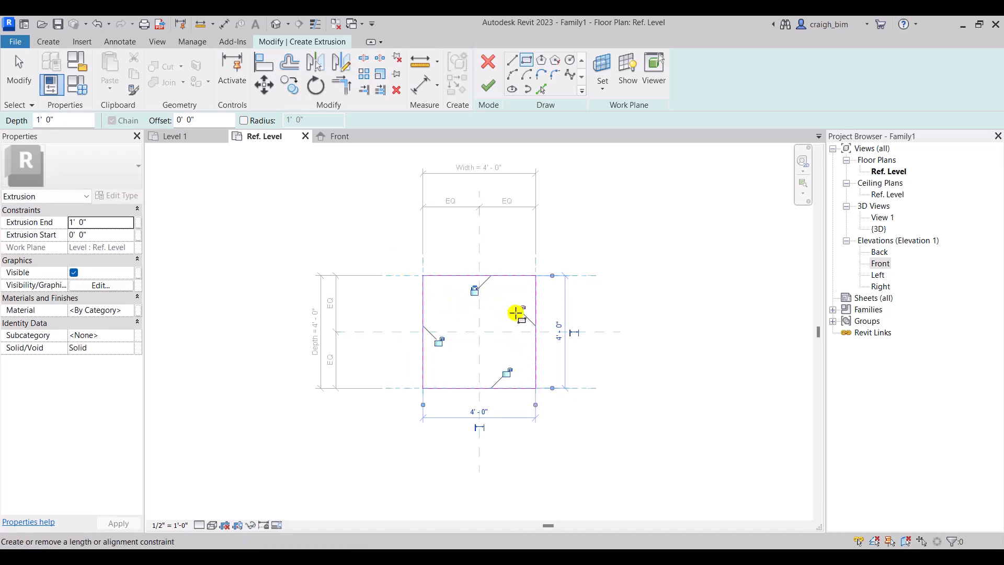
left_click(510, 376)
left_click(439, 342)
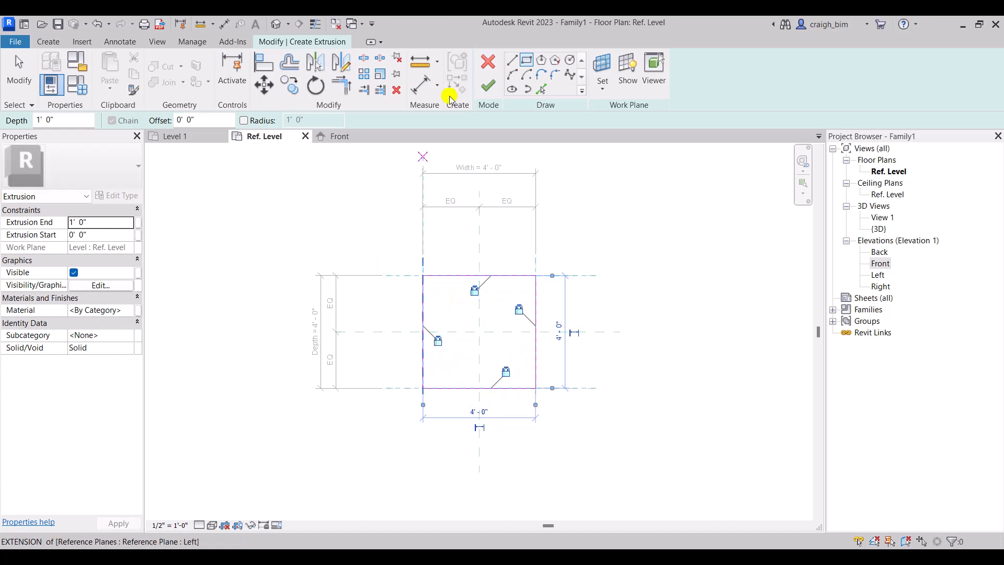
left_click(488, 83)
In the Front elevation, align the top face of the extrusion to the Top reference plane and lock it.
double_click(880, 263)
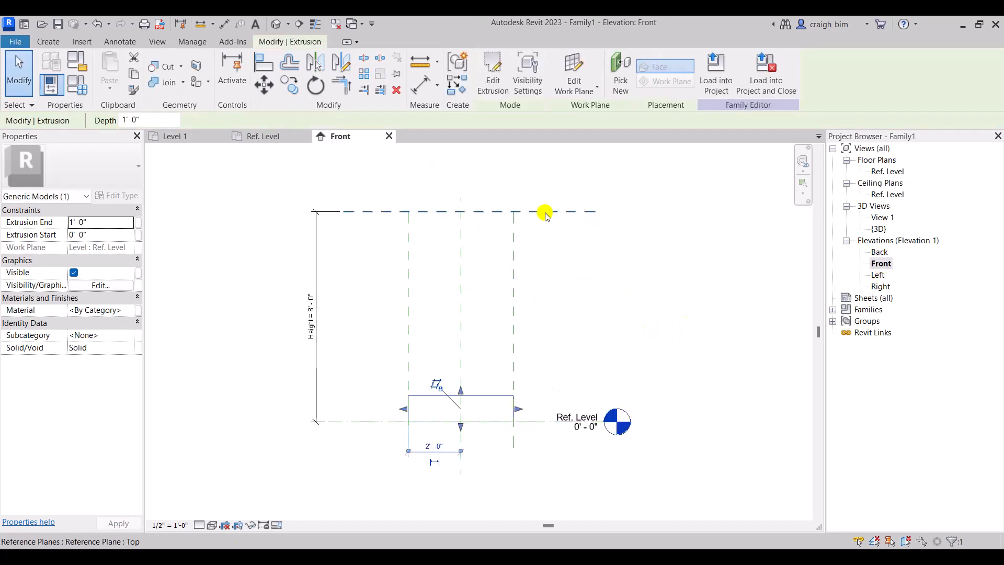
left_click(265, 61)
left_click(443, 210)
left_click(425, 396)
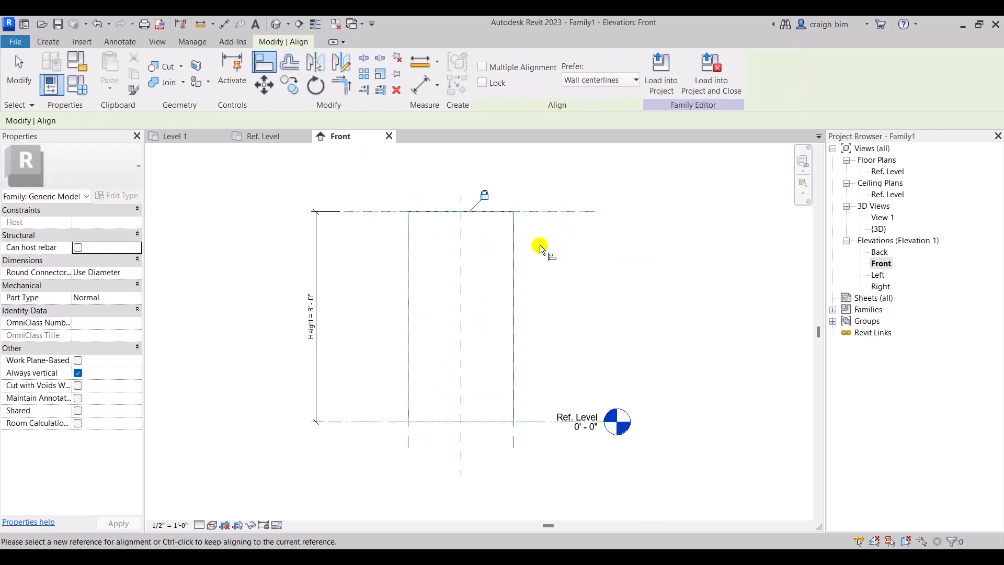
key("Escape")
key("Escape")
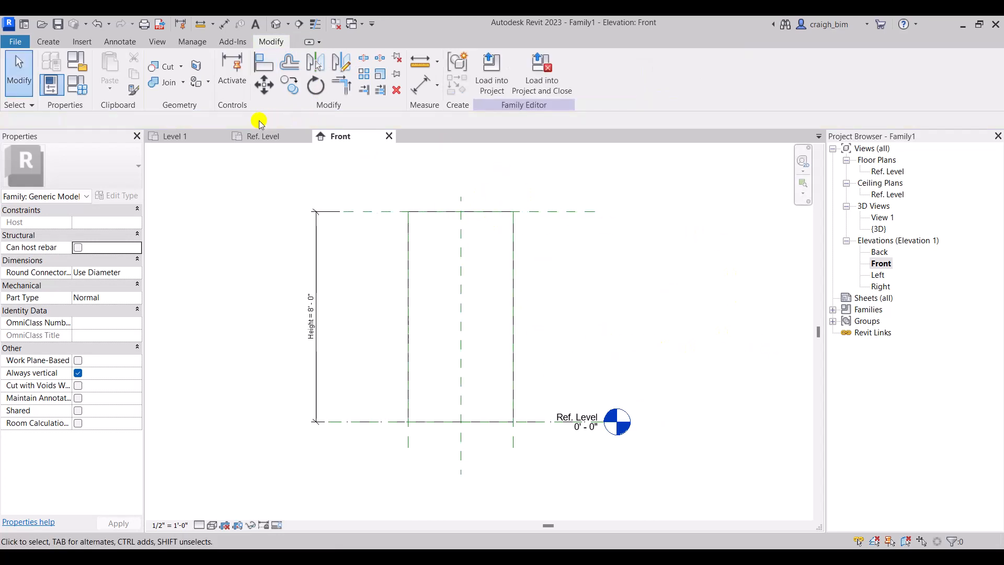
In the family's Ref. Level plan, set the Width dimension to 8'-0".
left_click(172, 135)
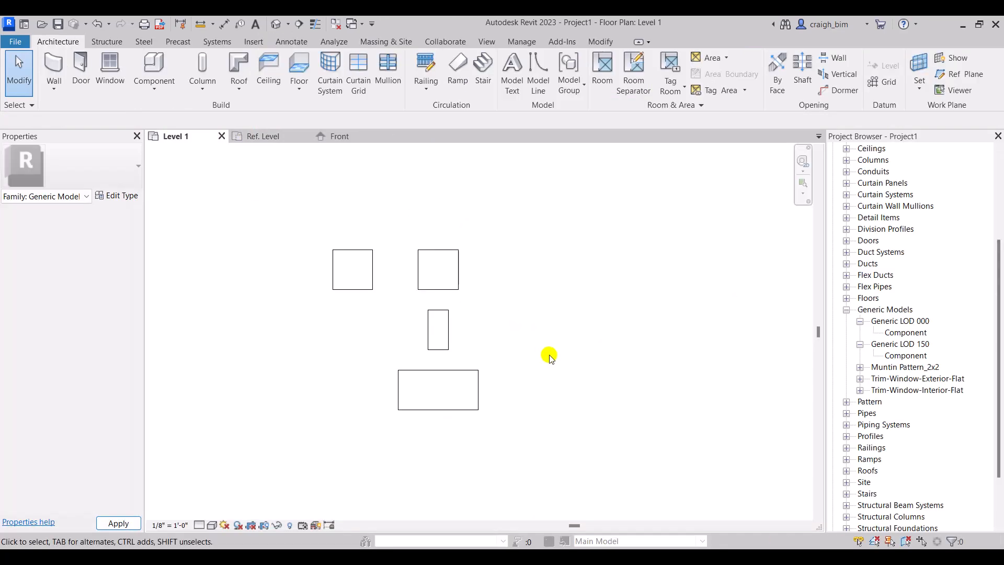
left_click(263, 136)
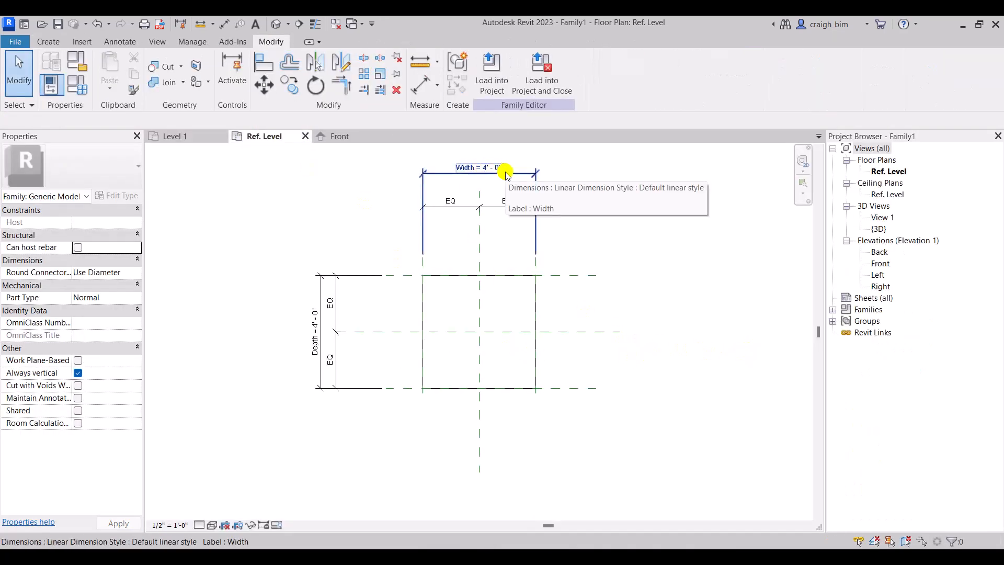
left_click(494, 170)
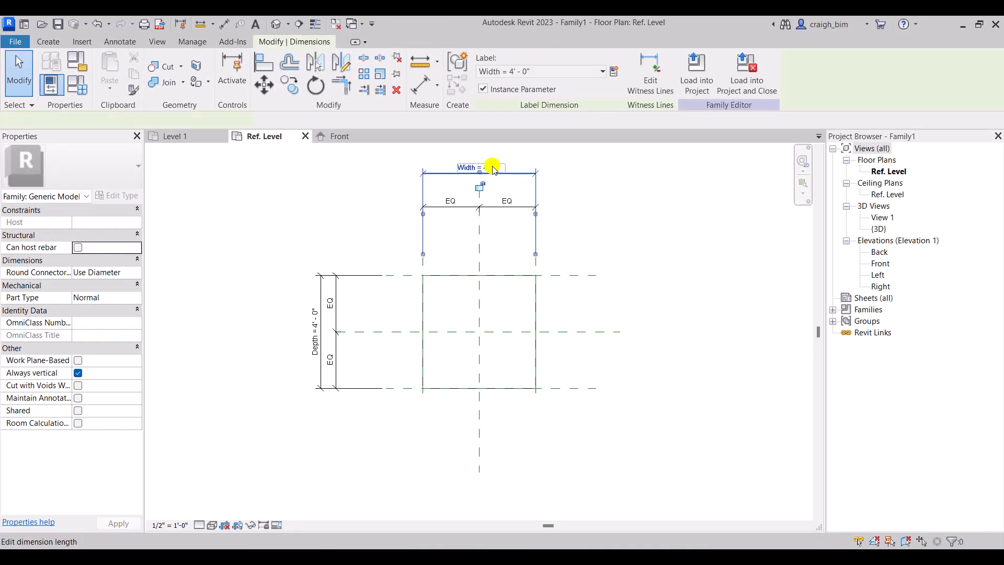
left_click(504, 162)
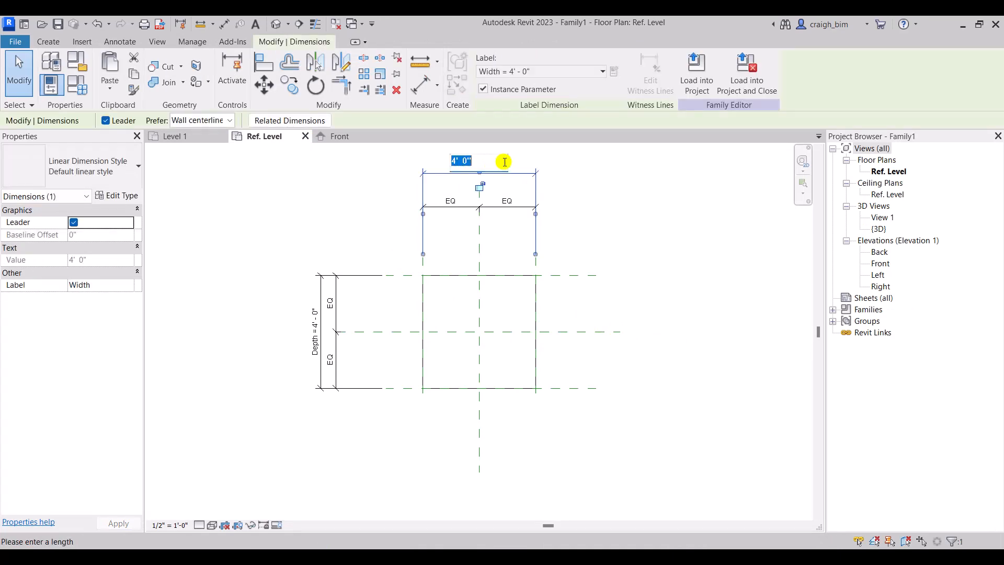
left_click(541, 160)
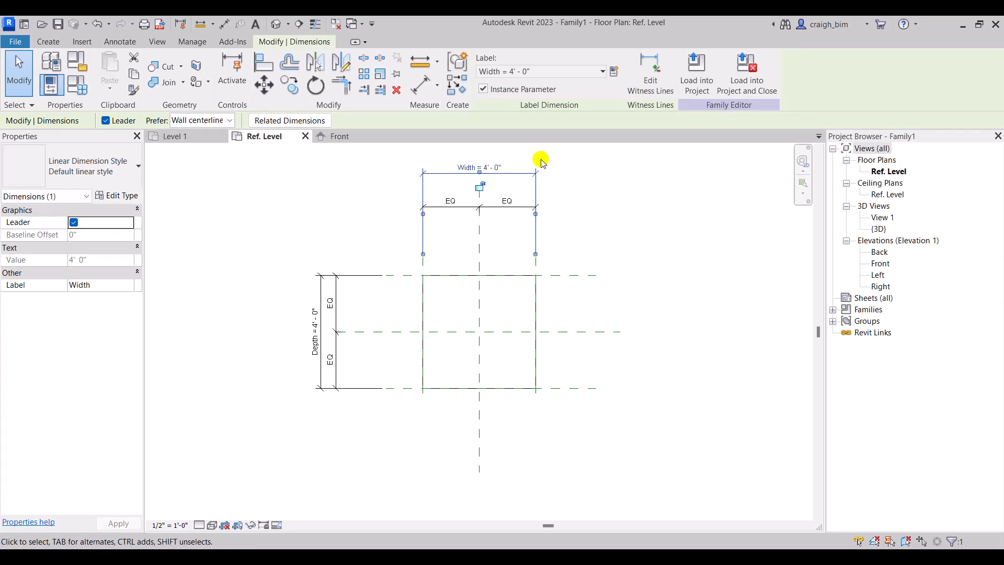
left_click(501, 159)
left_click(503, 163)
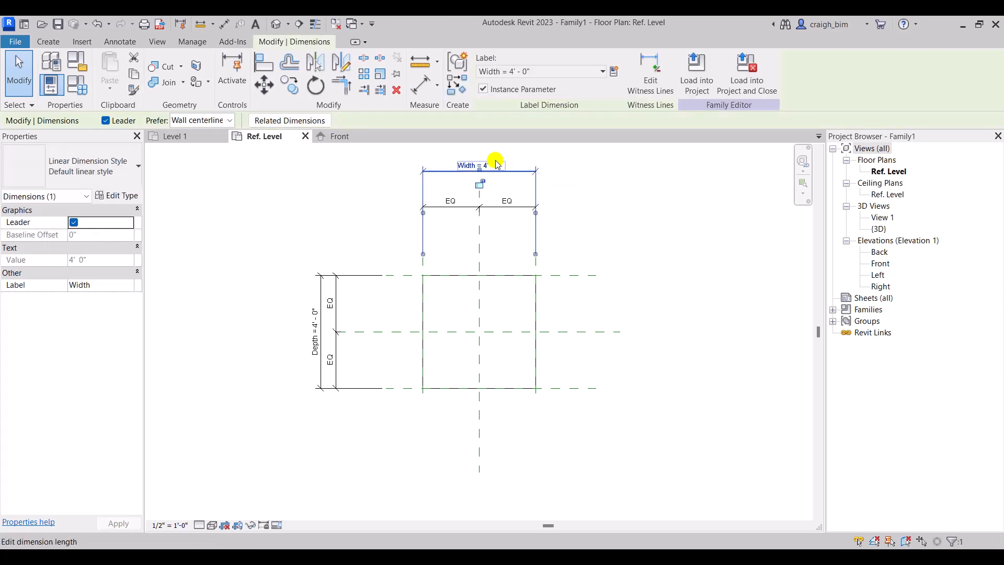
left_click(496, 162)
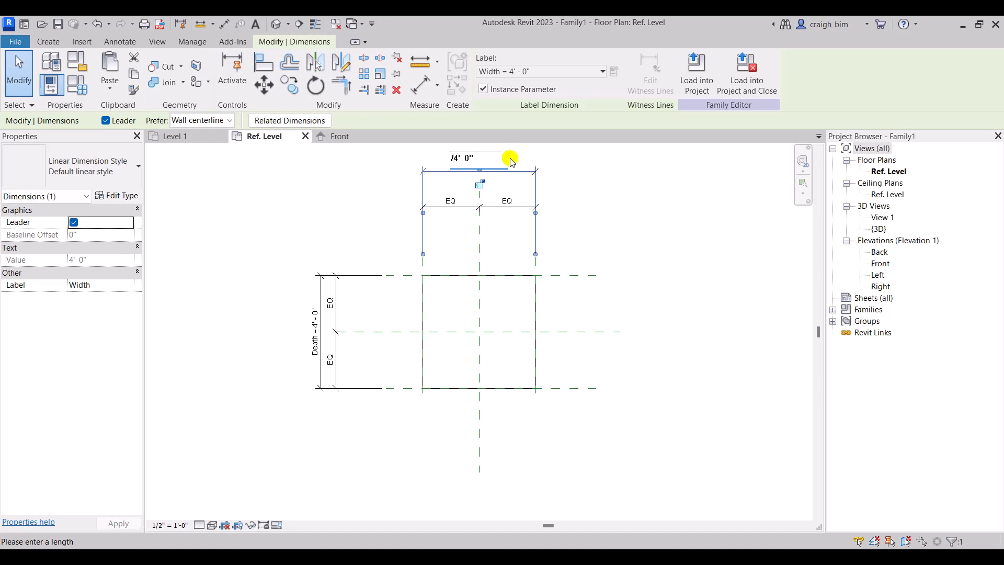
left_click_drag(511, 161, 380, 157)
type("8")
key("Return")
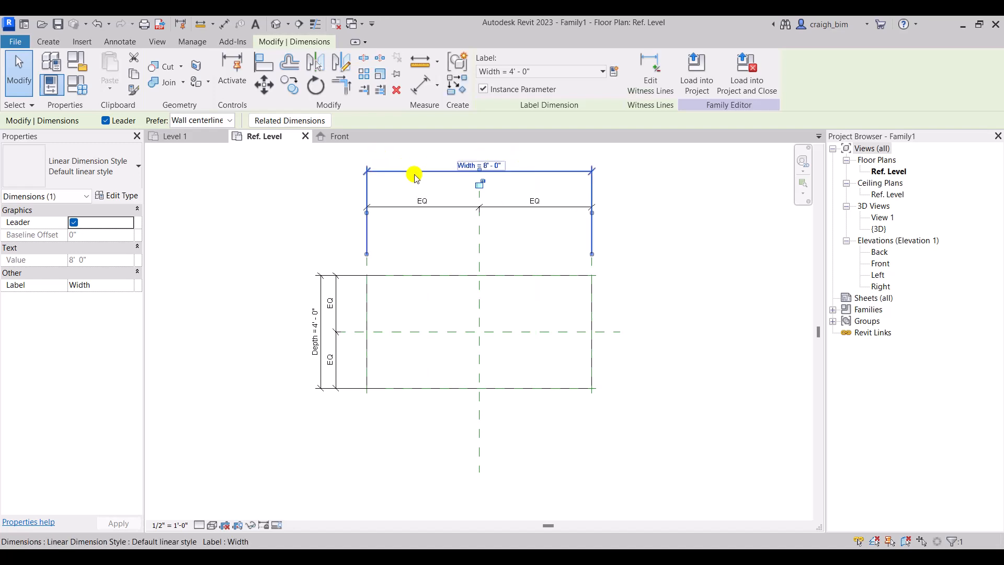
key("Escape")
Flex the family by setting the Depth dimension to 3'-0".
left_click(312, 324)
left_click(314, 334)
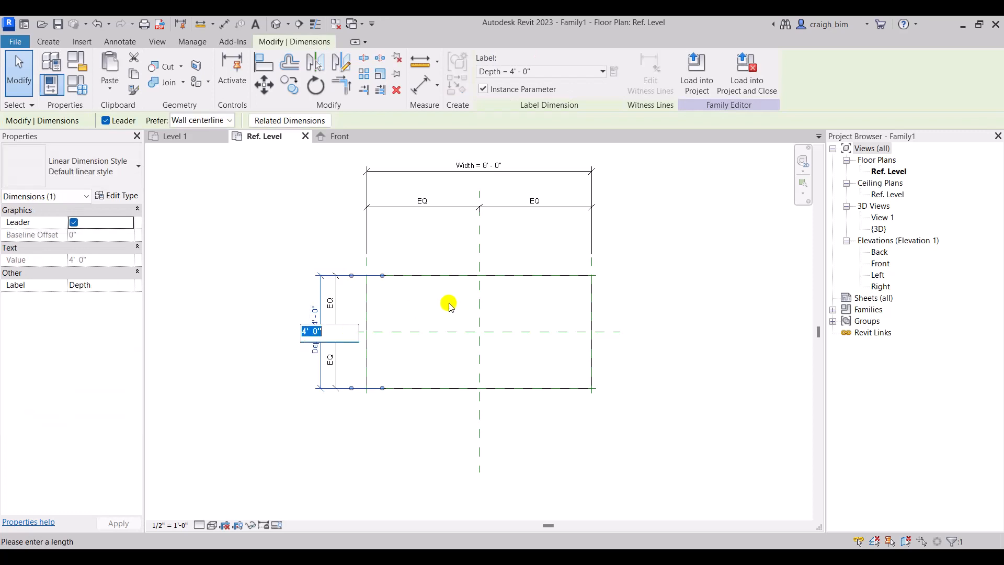
type("3")
key("Return")
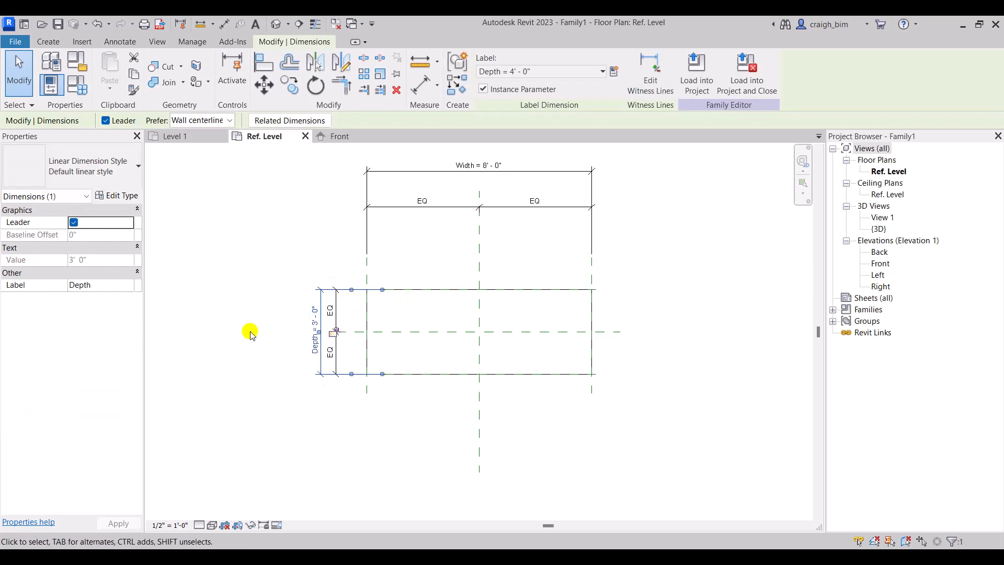
Set both the Depth and Width dimensions of the block to 6'-0".
left_click(312, 322)
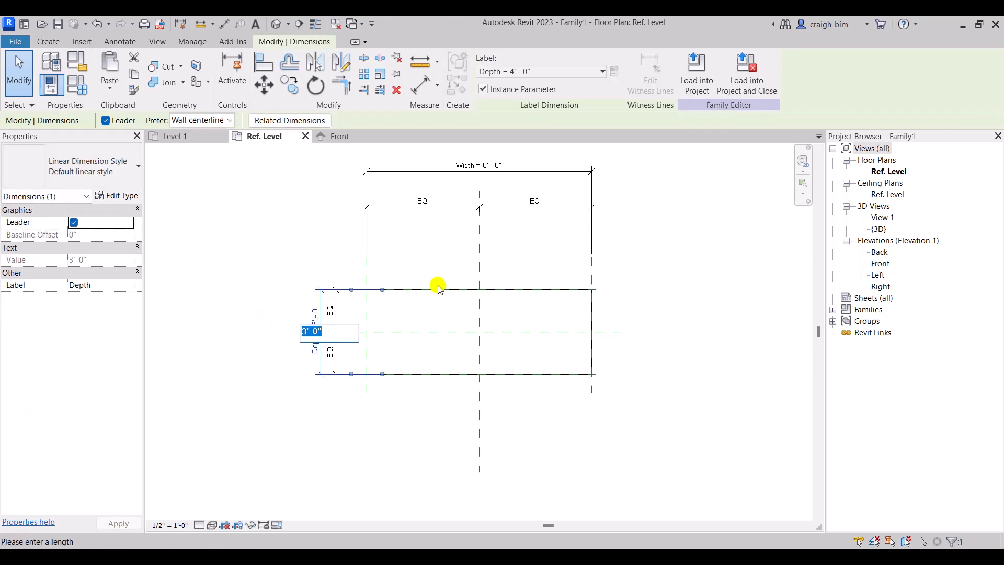
type("6")
key("Return")
left_click(426, 170)
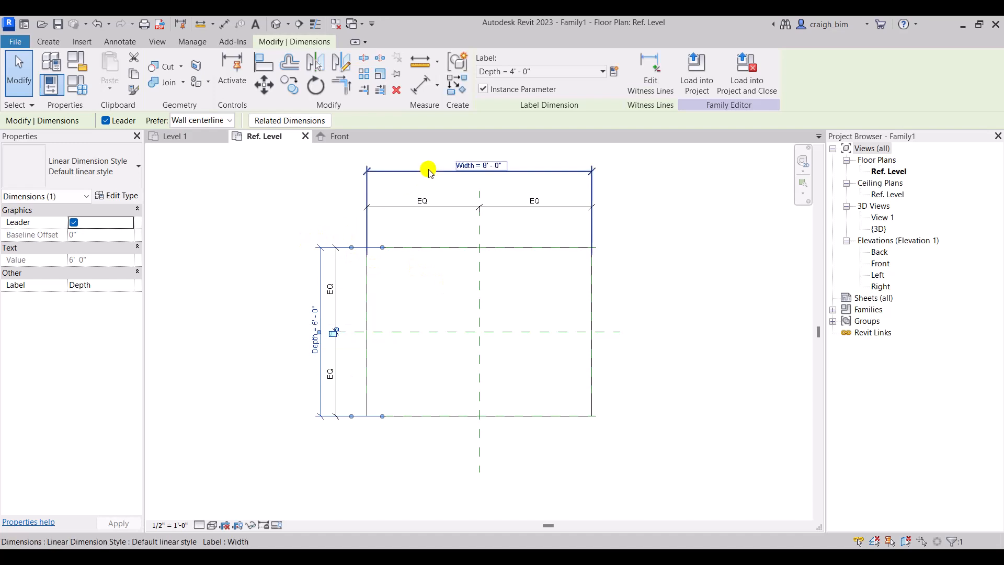
left_click(467, 167)
type("6")
key("Return")
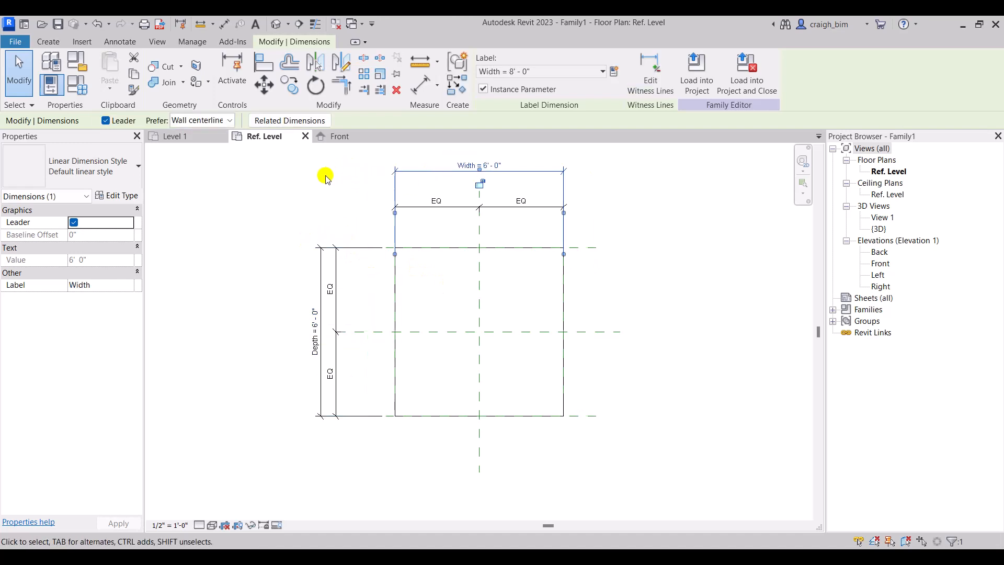
In the Front elevation, flex the family by setting the Height dimension to 4'-0".
double_click(881, 263)
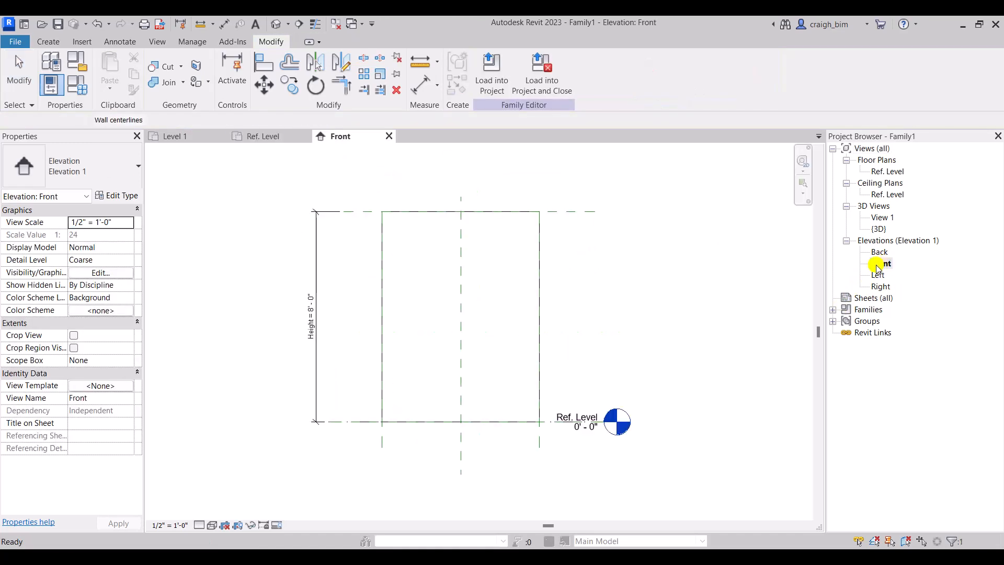
left_click(323, 332)
left_click(309, 337)
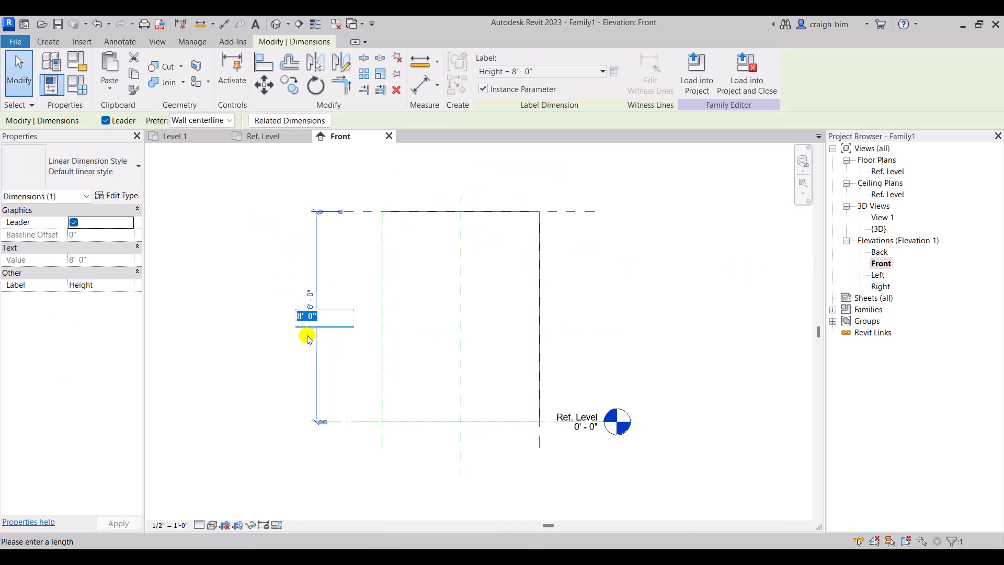
type("4")
key("Return")
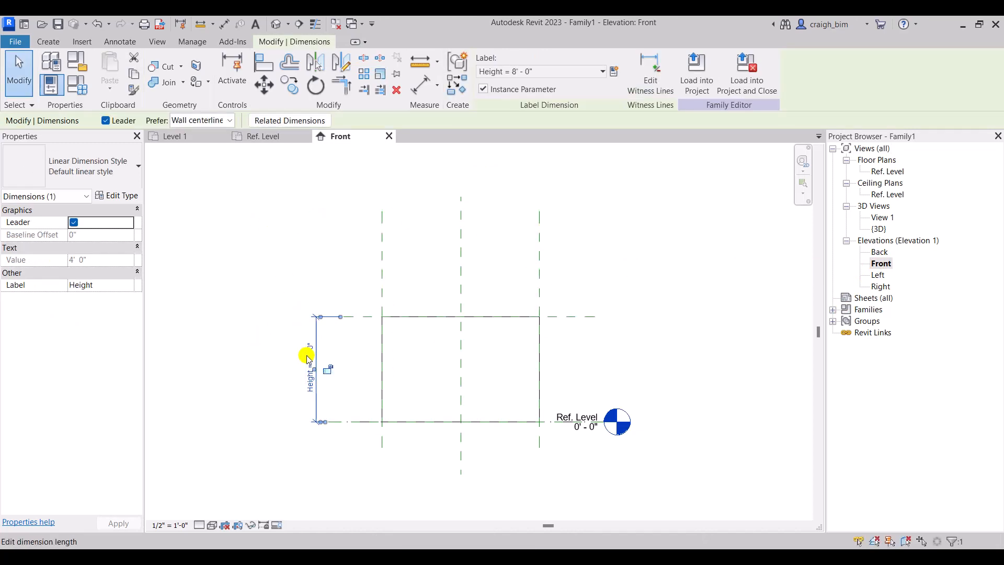
Set the Height dimension in the Front elevation to 12'-0".
left_click(307, 358)
key("Return")
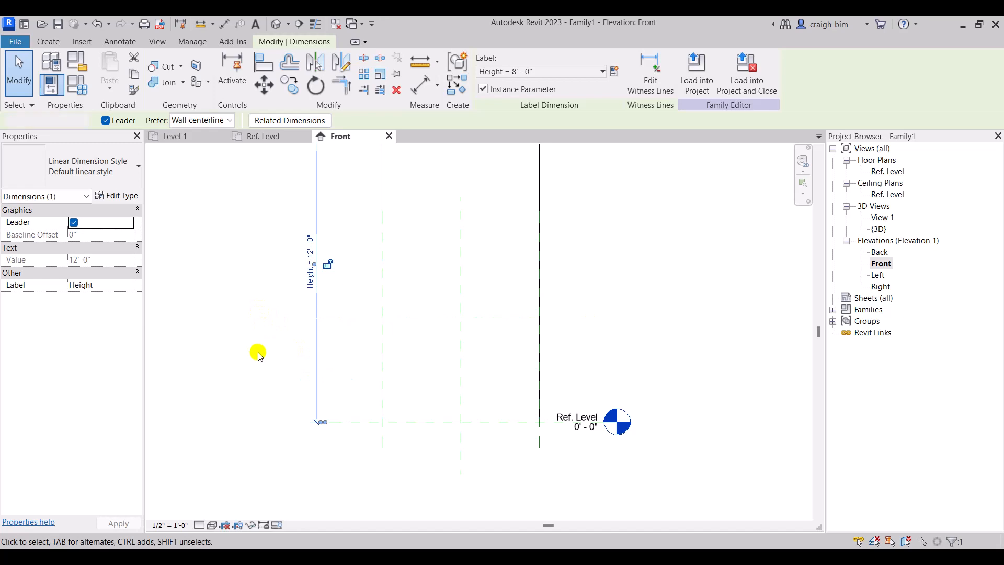
left_click(258, 354)
scroll(655, 416, "down", 3)
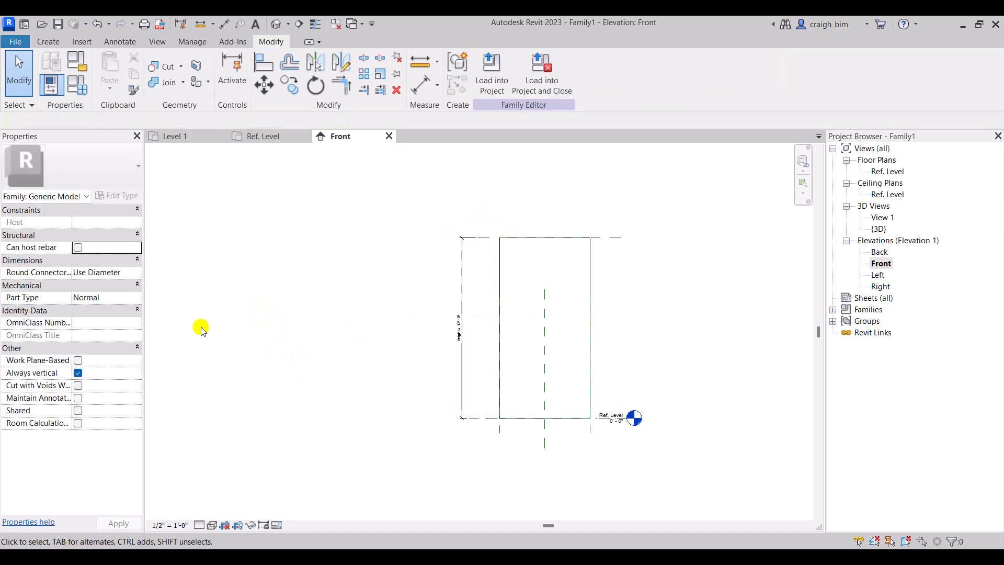
left_click(78, 372)
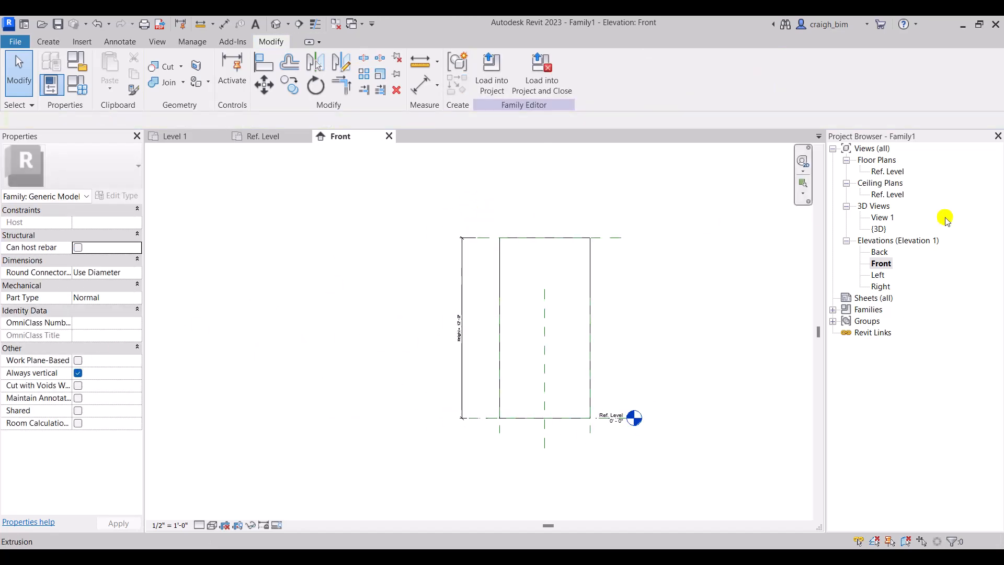
Load the family into Project1 and place one instance on Level 1 to the right of the existing blocks.
double_click(872, 174)
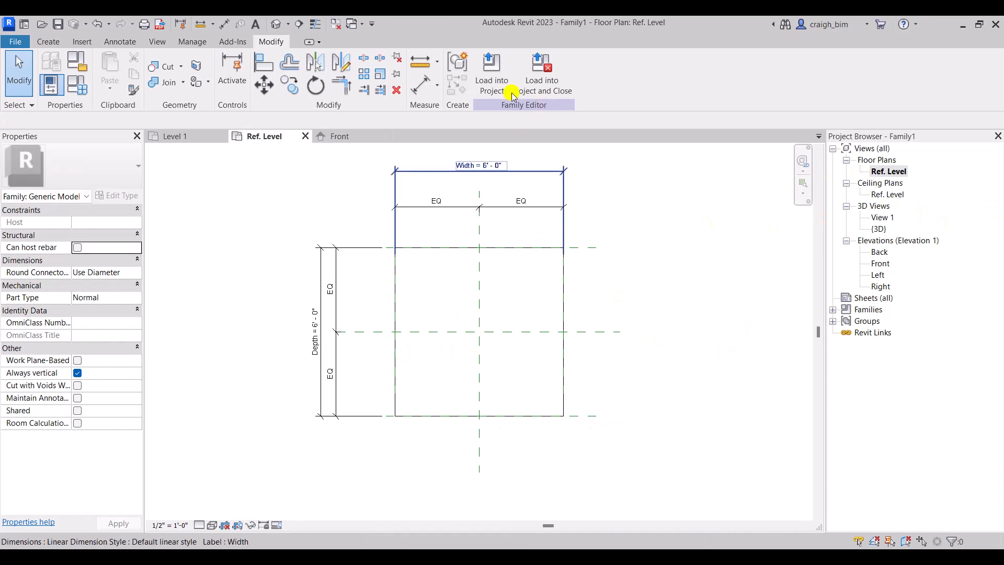
left_click(499, 166)
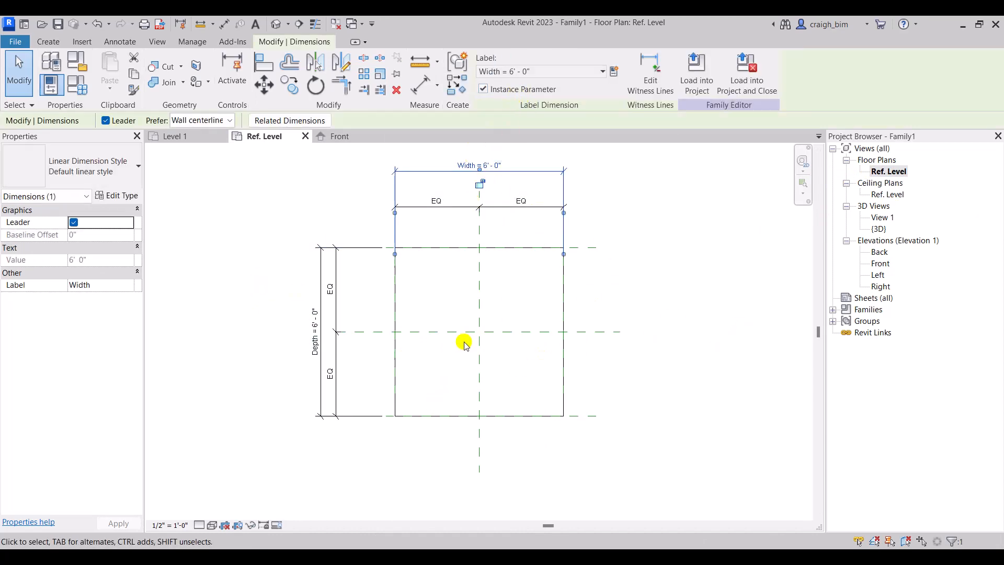
left_click(696, 71)
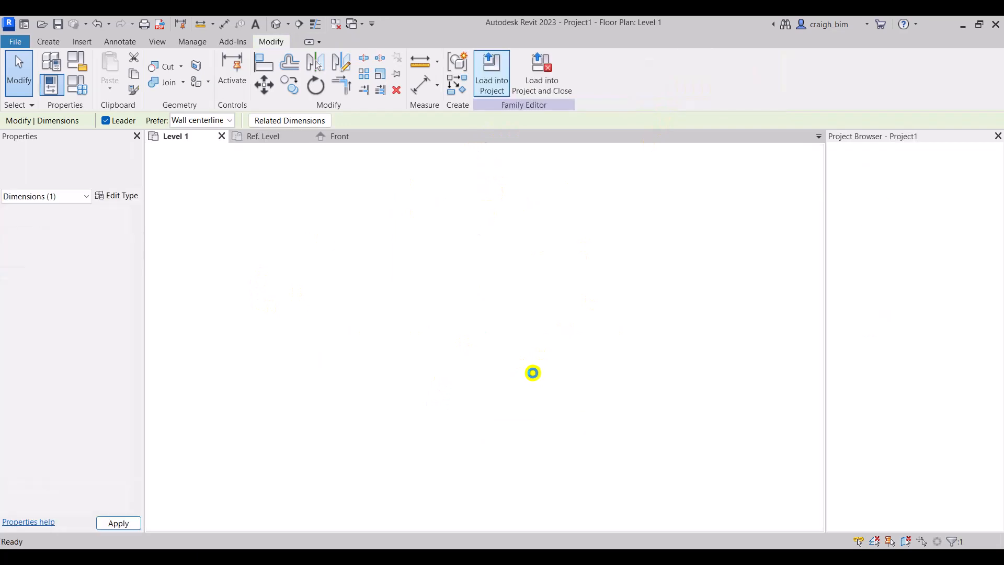
left_click(559, 301)
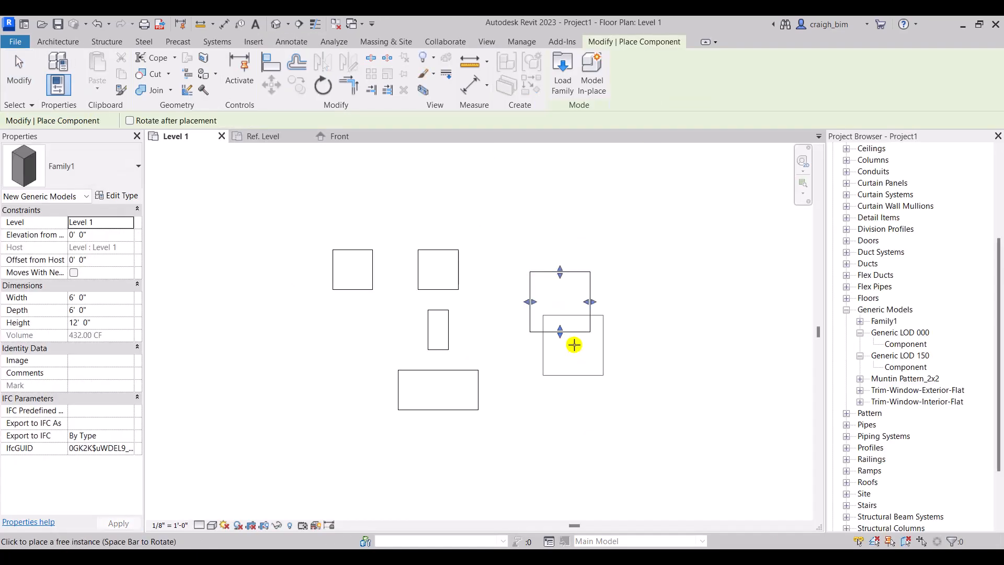
key("Escape")
key("Escape")
Move the placed Family1 instance slightly up and to the right on Level 1.
left_click(591, 325)
left_click_drag(591, 325, 610, 298)
left_click(619, 361)
middle_click_drag(619, 367, 503, 376)
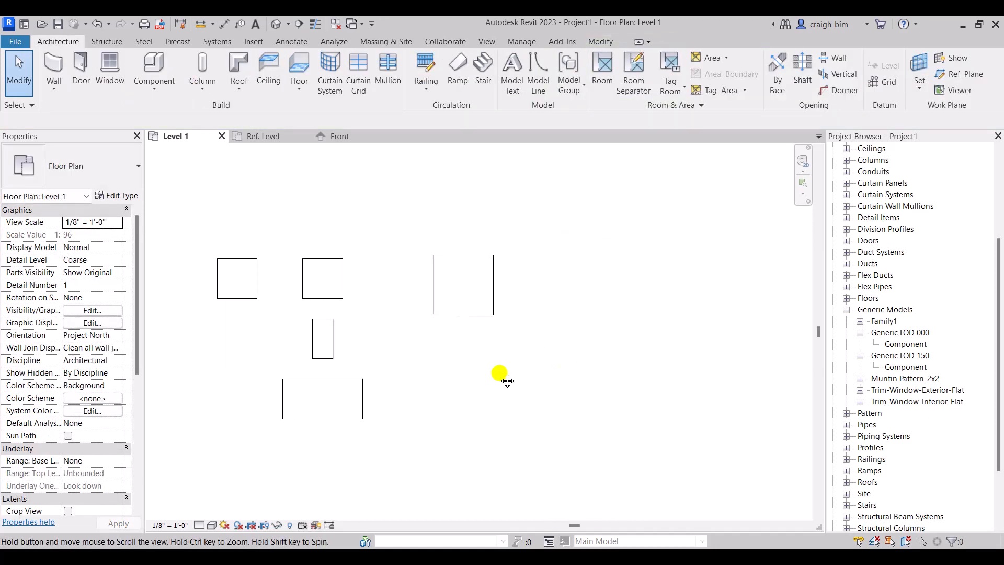
Stretch the Family1 instance with its shape handles to about 15'-6" wide and 14'-0" deep.
left_click(341, 298)
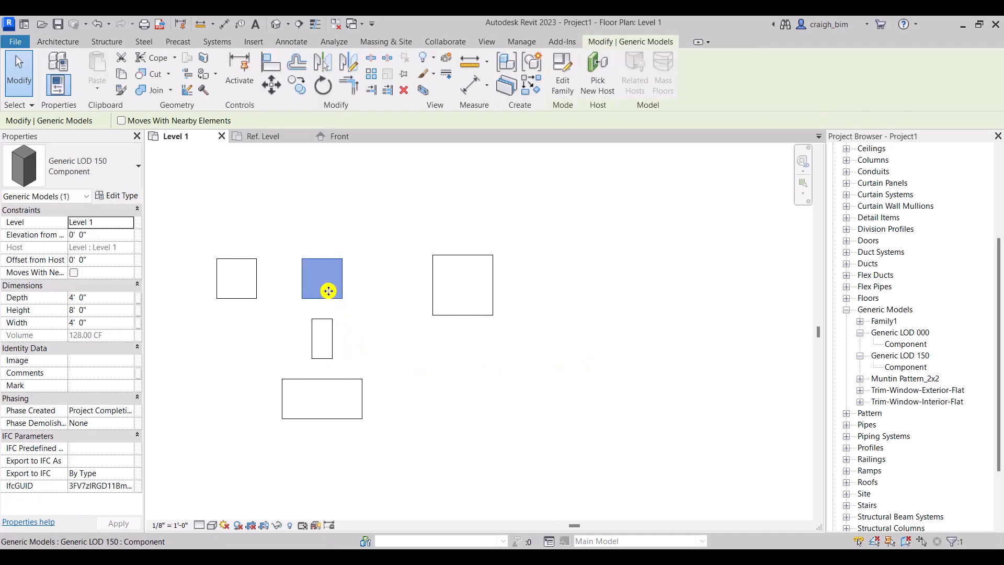
left_click(396, 333)
left_click(432, 315)
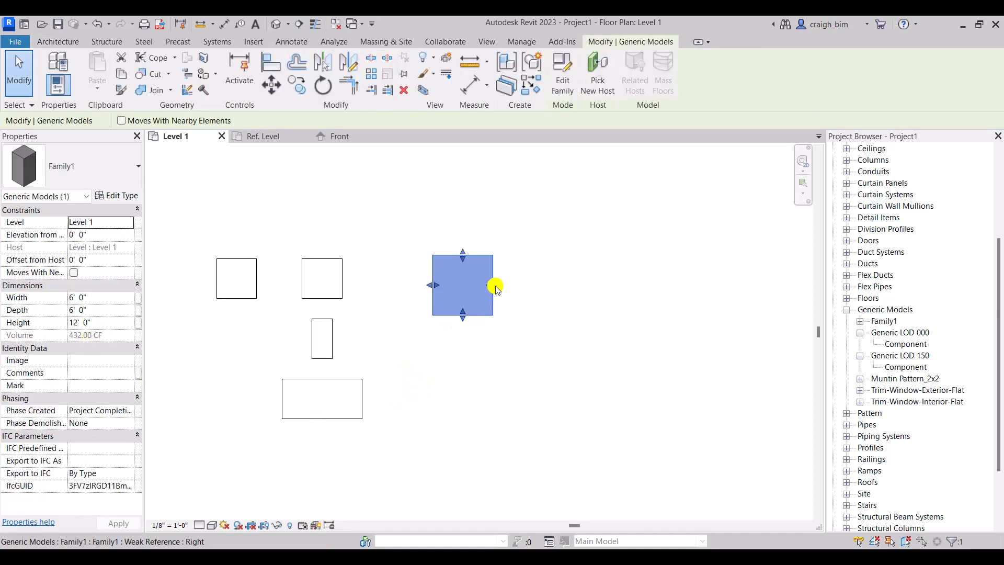
left_click_drag(493, 285, 588, 294)
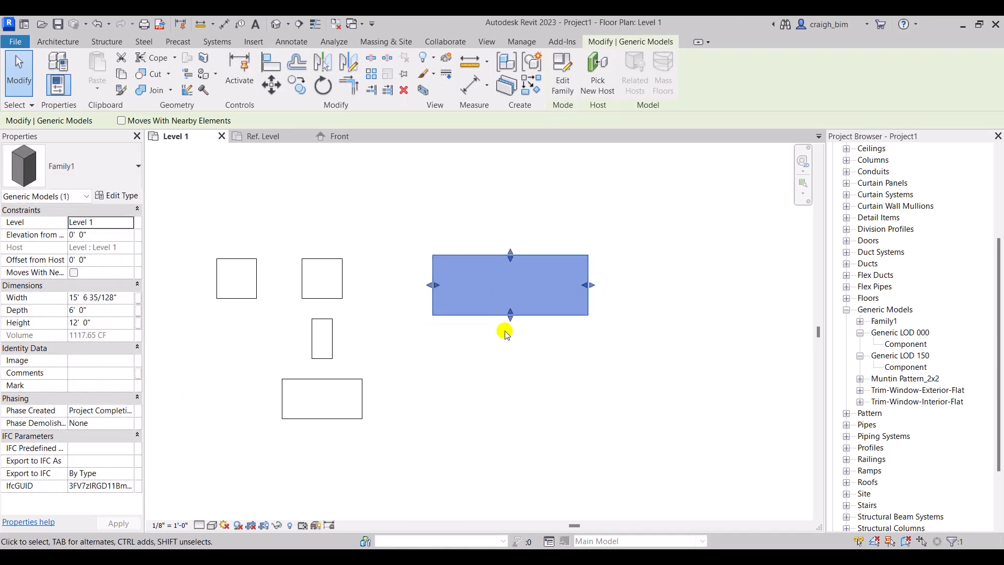
left_click_drag(511, 316, 504, 396)
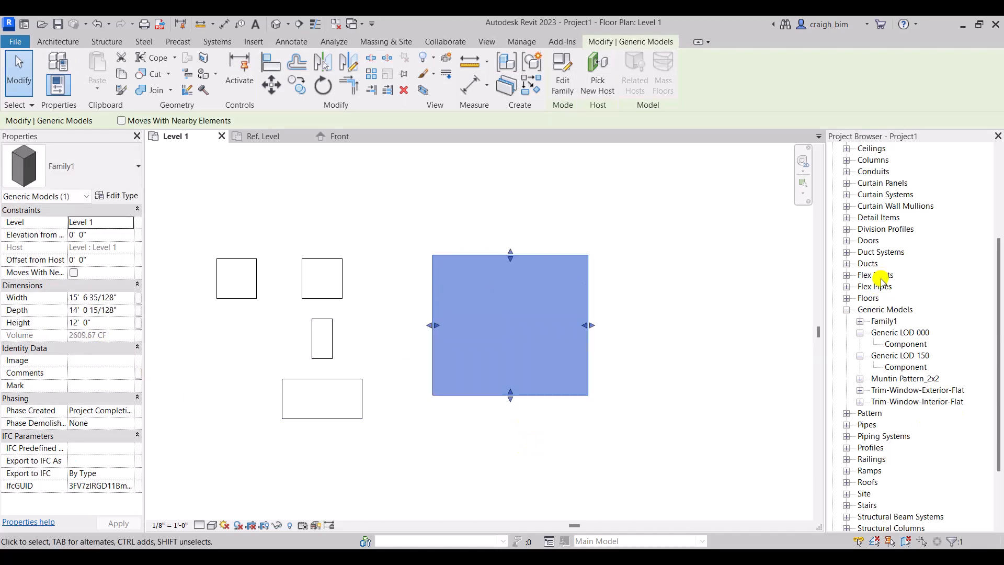
Narrow the Family1 instance to about 12'-4" wide and reduce its depth using the shape handles.
scroll(411, 307, "down", 3)
scroll(448, 299, "up", 2)
left_click_drag(494, 318, 477, 319)
left_click_drag(413, 325, 406, 323)
left_click_drag(439, 276, 438, 296)
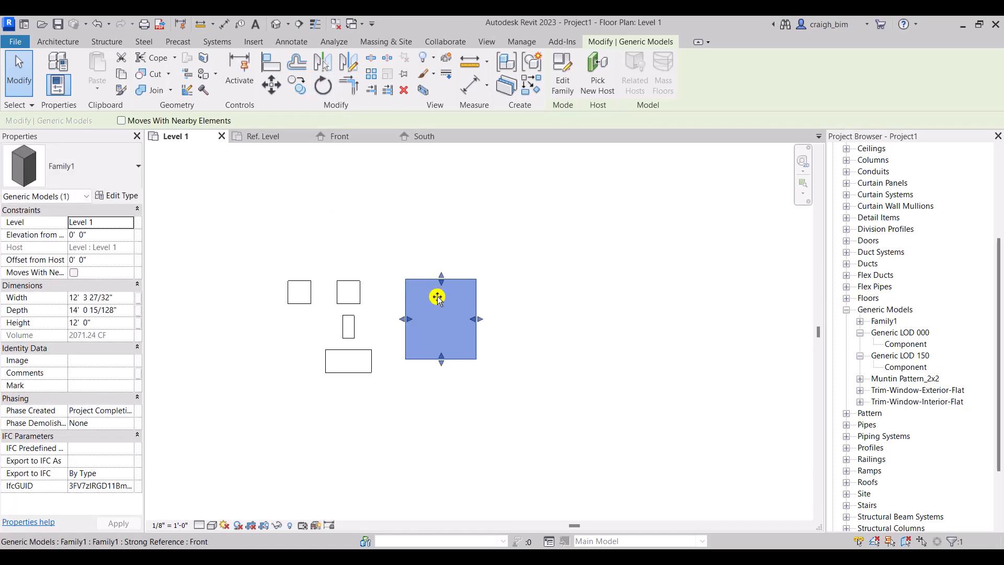
left_click(558, 404)
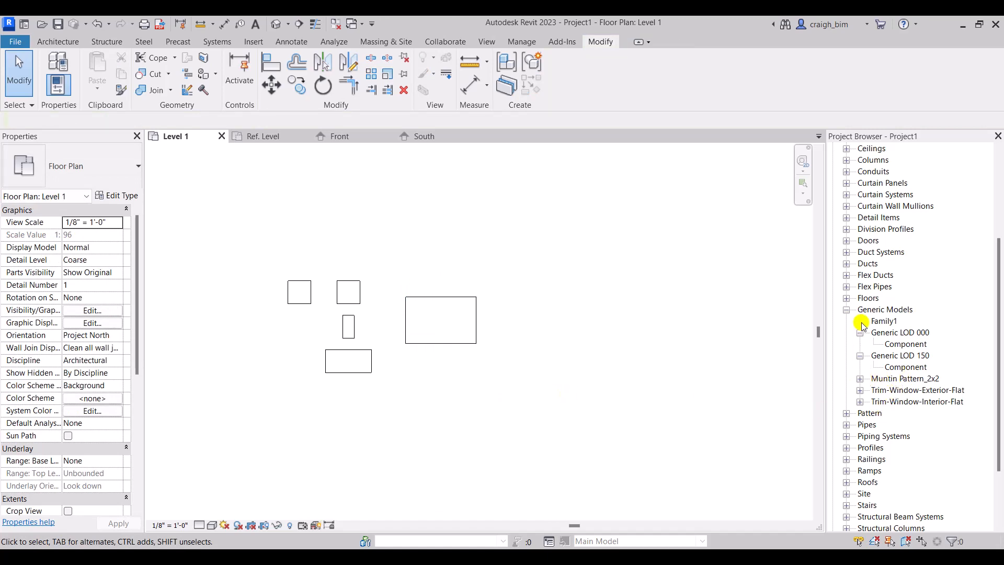
Rename the loaded Family1 family as Generic LOD 175 and its type as Component.
left_click(881, 322)
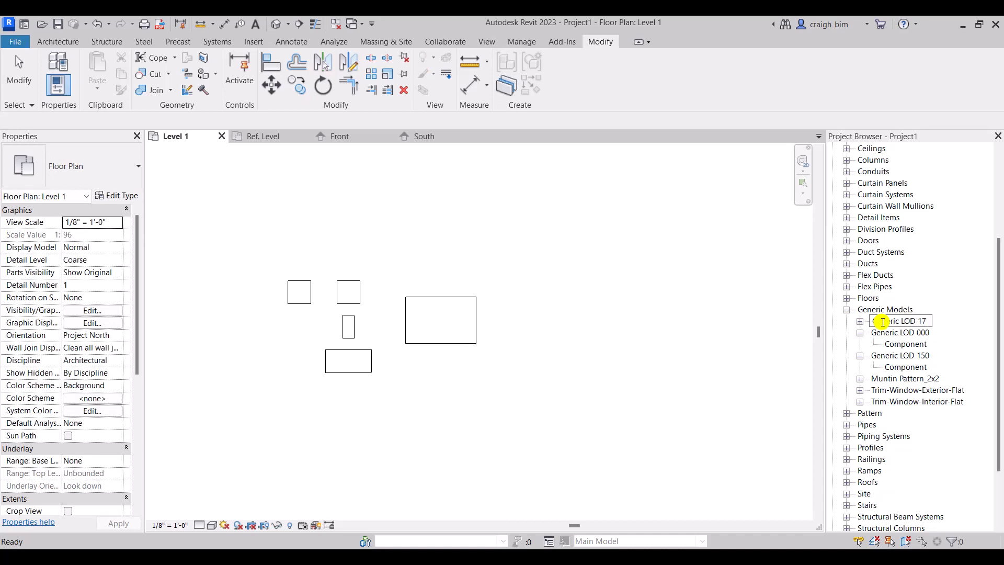
key("Return")
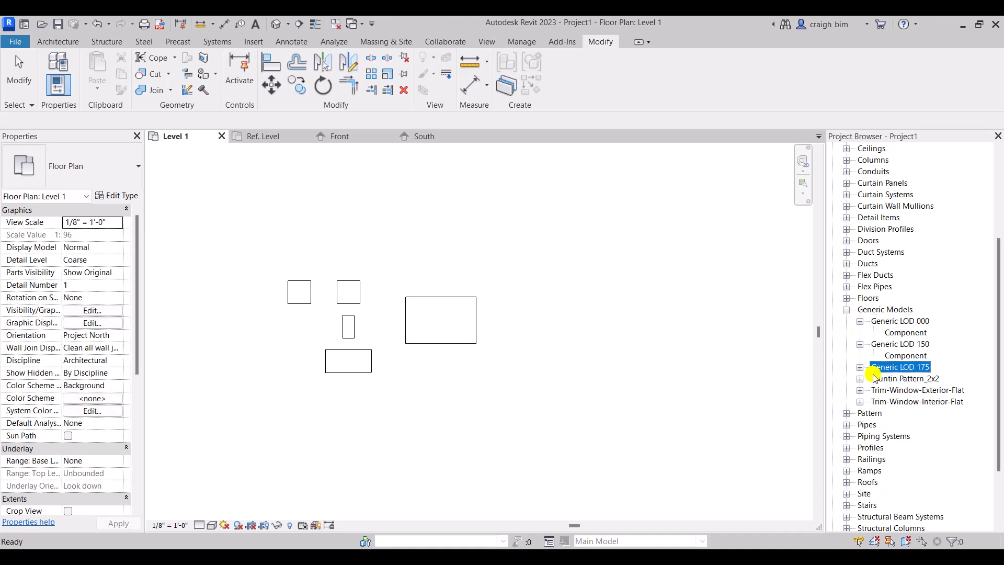
double_click(885, 367)
left_click(892, 379)
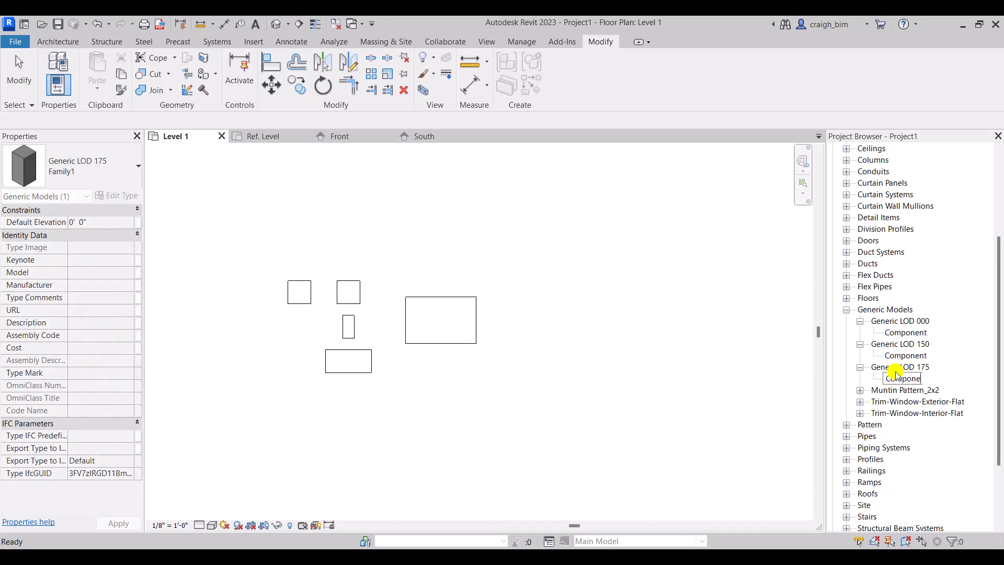
type("Component")
key("Return")
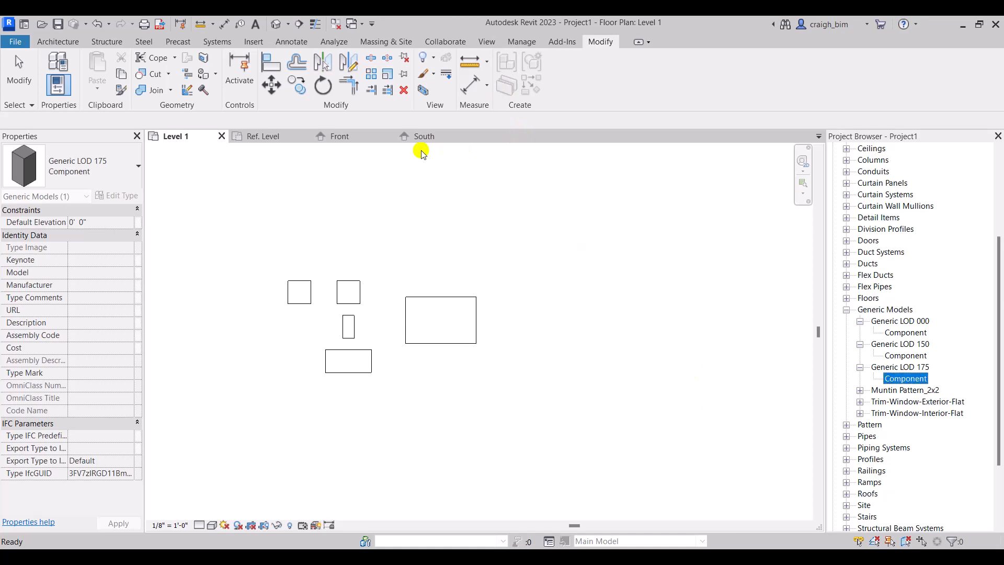
Return to Family1's Ref. Level plan and close the inactive views.
left_click(418, 137)
left_click(362, 143)
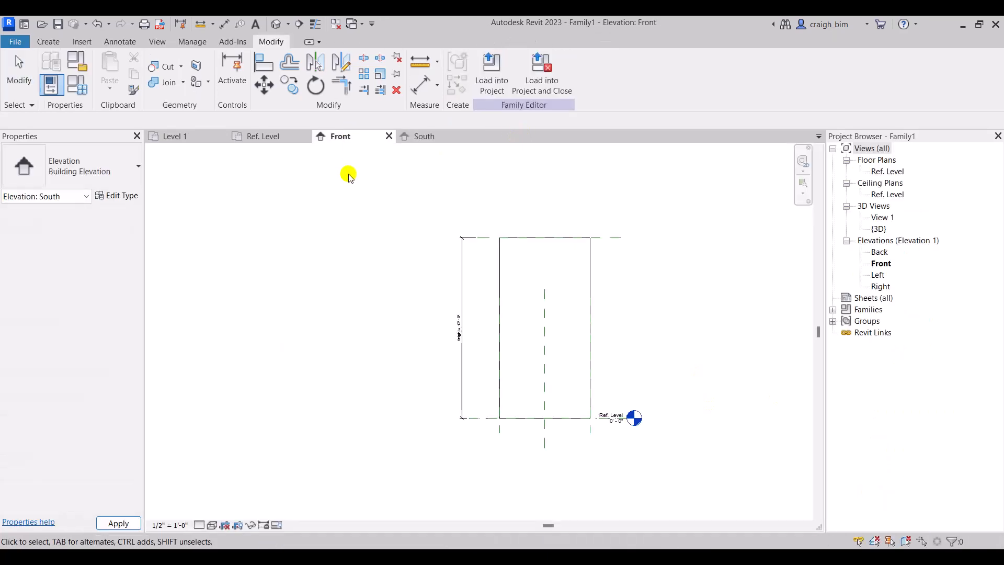
left_click(268, 138)
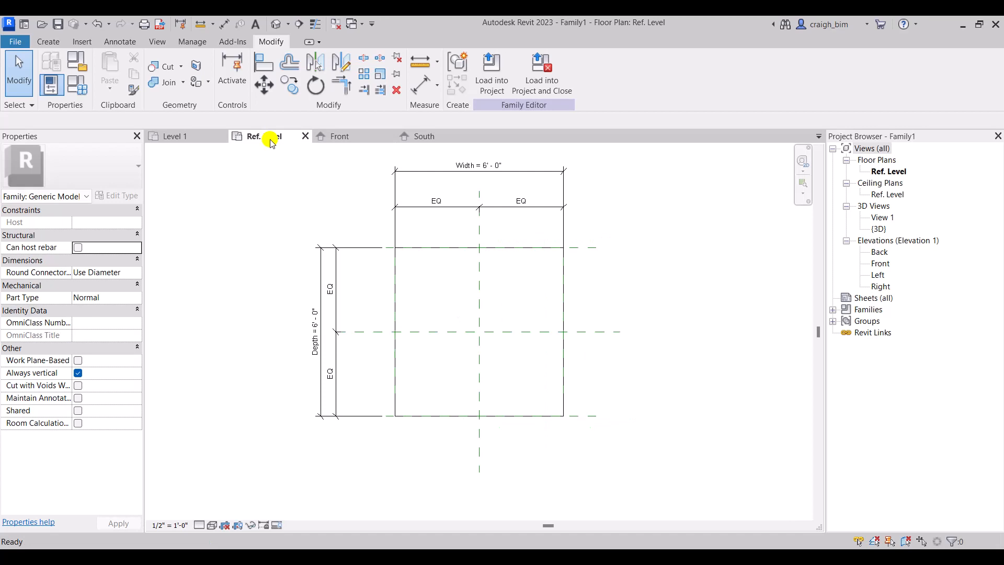
left_click(334, 25)
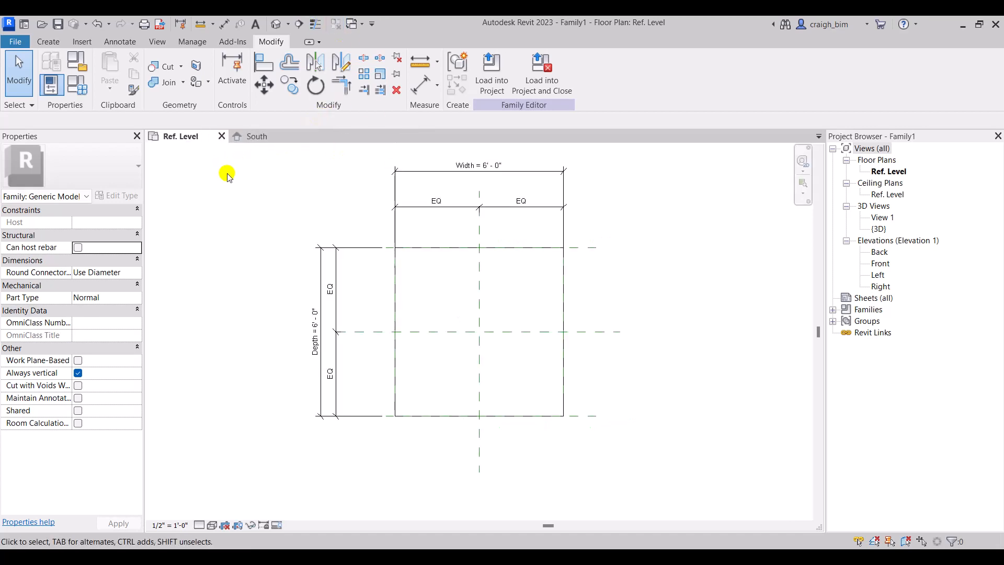
Change the Width and Depth dimensions in the Ref. Level plan from instance to type parameters.
left_click(519, 172)
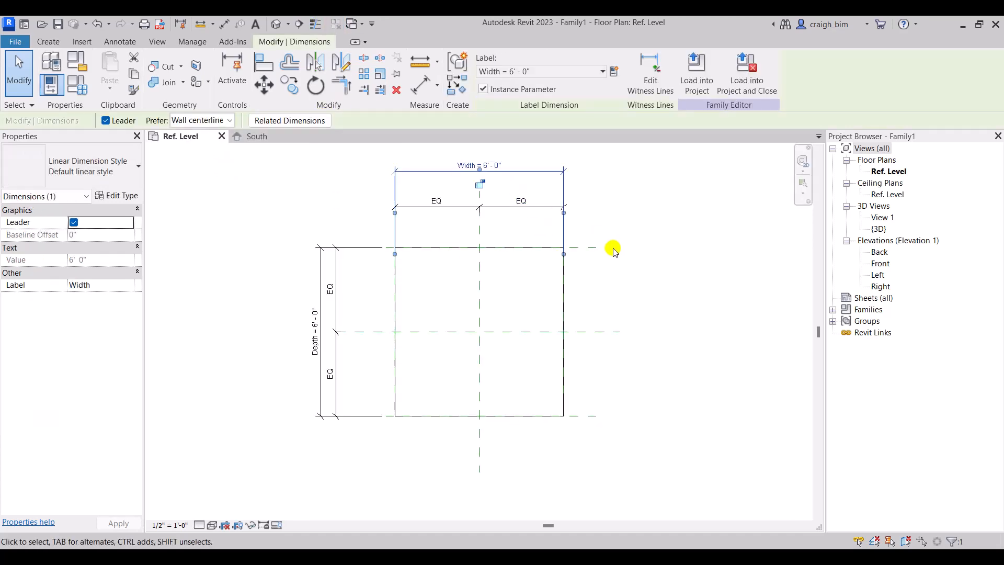
left_click(483, 89)
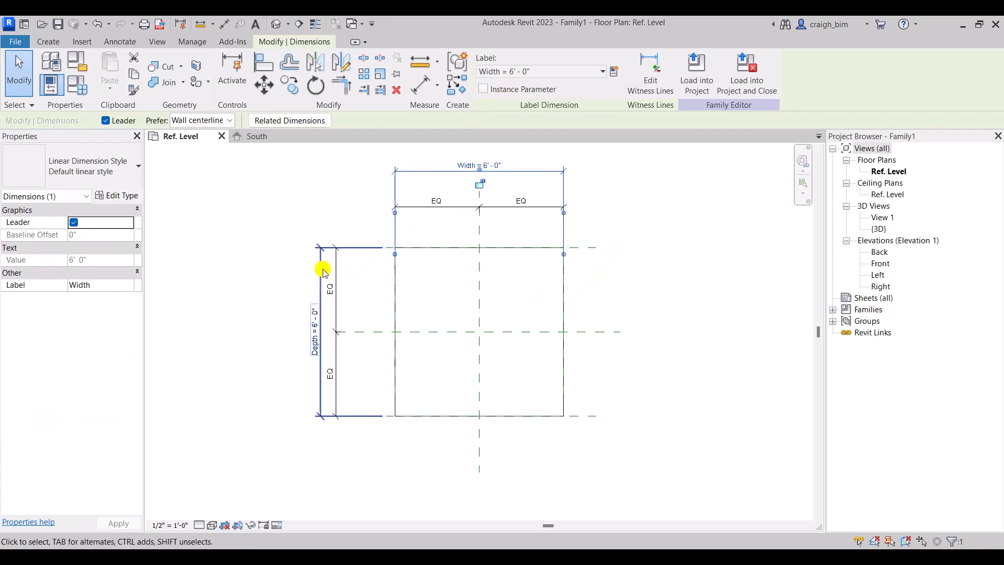
left_click(324, 271)
left_click(505, 89)
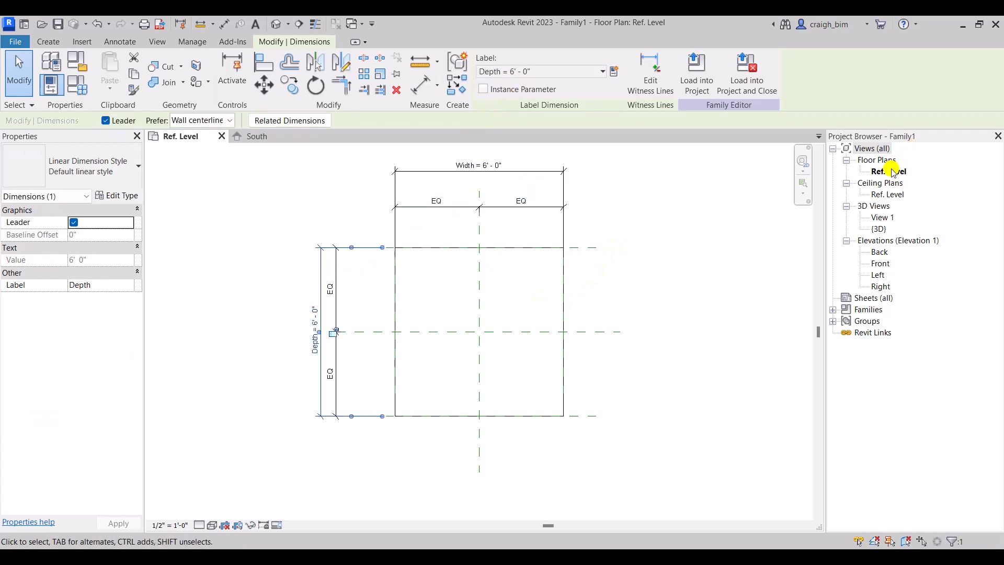
Review the parameters in Family Types and change the Height dimension in the Front elevation to a type parameter.
left_click(78, 82)
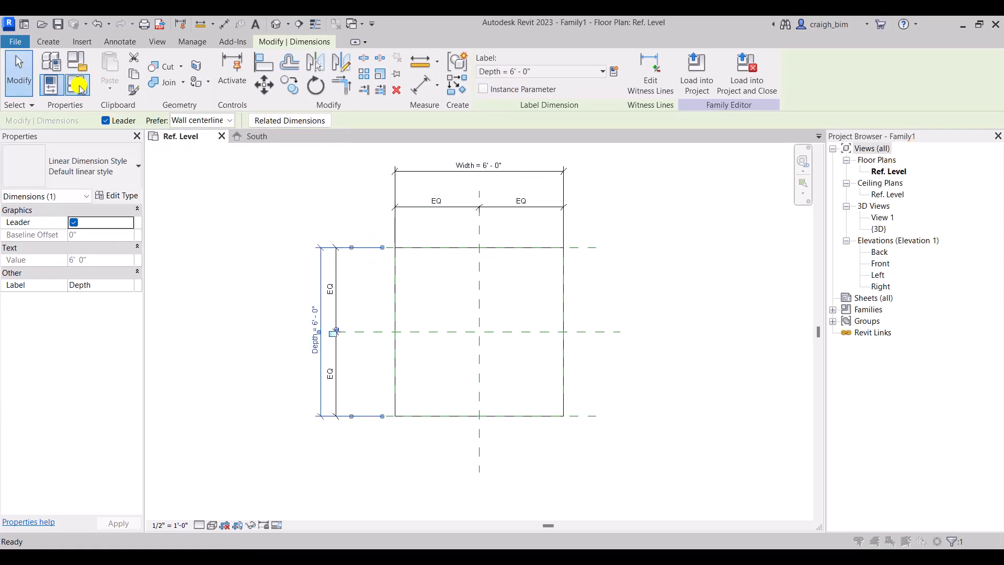
left_click(392, 260)
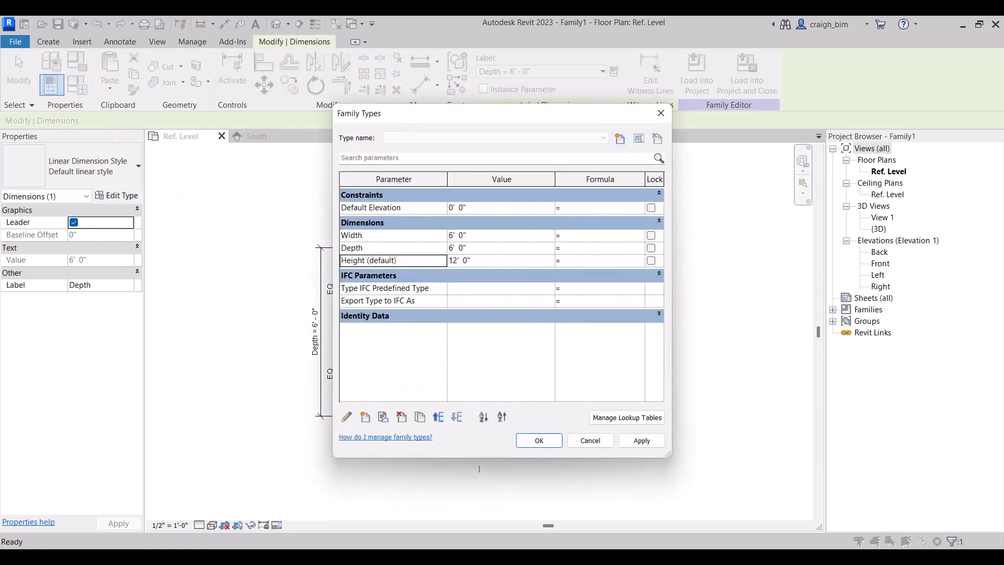
key("Escape")
double_click(881, 263)
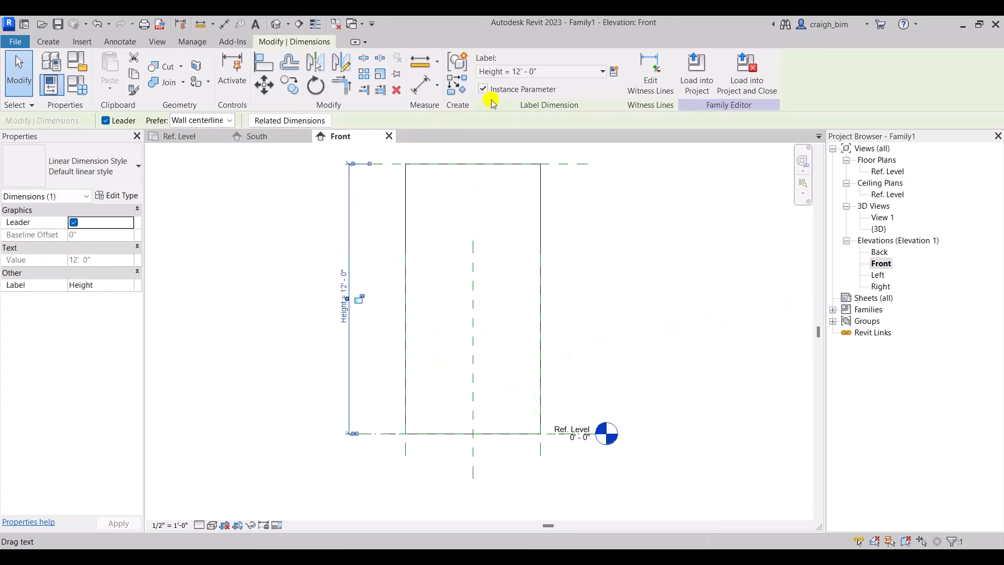
left_click(484, 90)
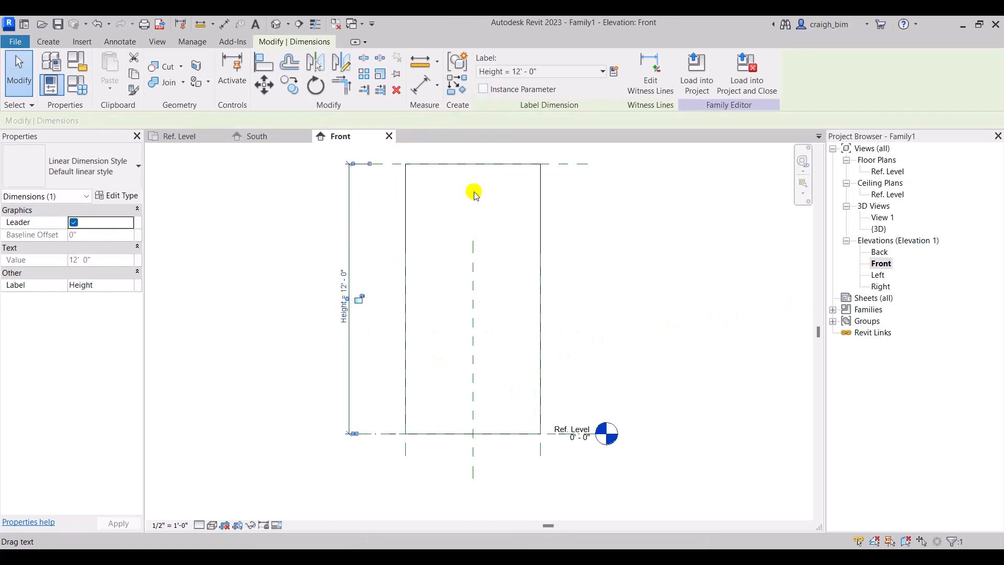
Load the modified Family1 into Project1 and open the Level 1 floor plan.
left_click(701, 71)
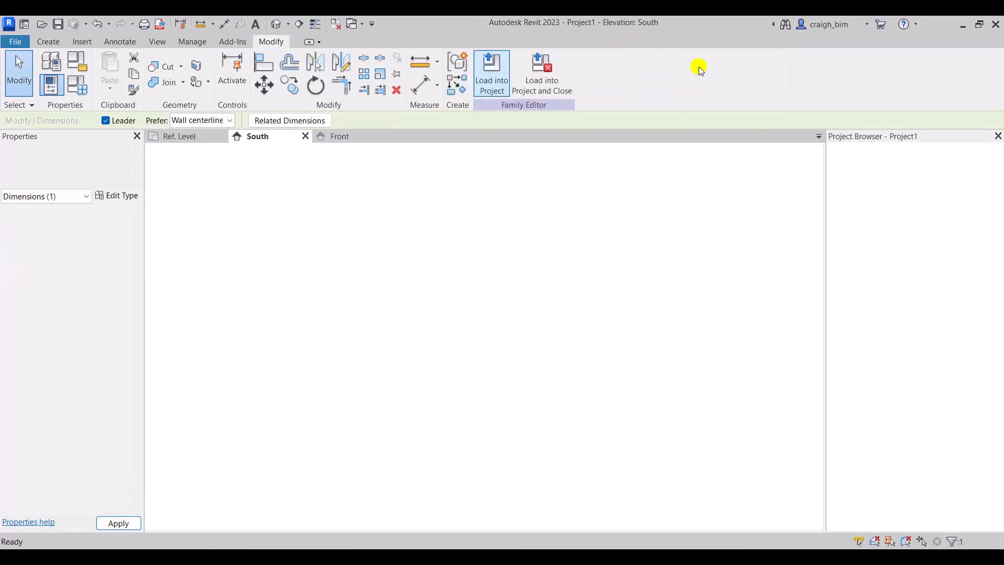
left_click(886, 173)
double_click(886, 173)
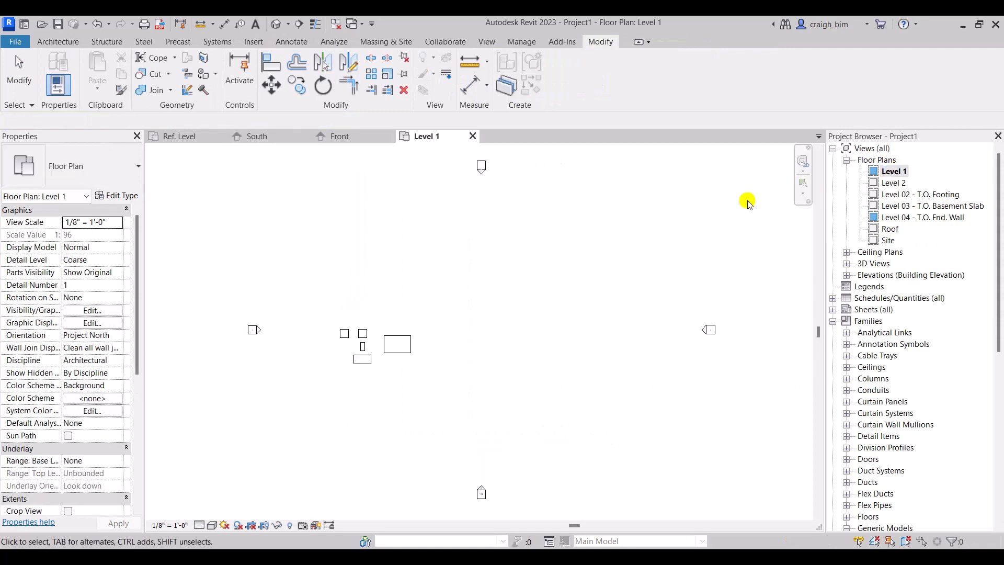
Place a Family1 generic model on Level 1 to the right of the existing blocks and move it slightly up and left.
left_click(876, 472)
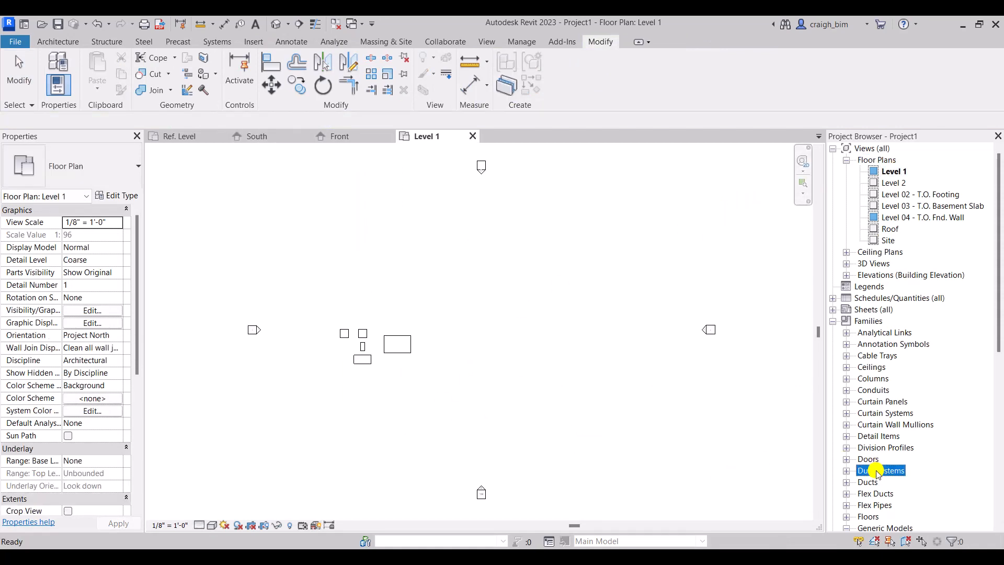
key("g")
scroll(876, 484, "down", 2)
left_click(883, 462)
double_click(883, 462)
scroll(885, 465, "down", 1)
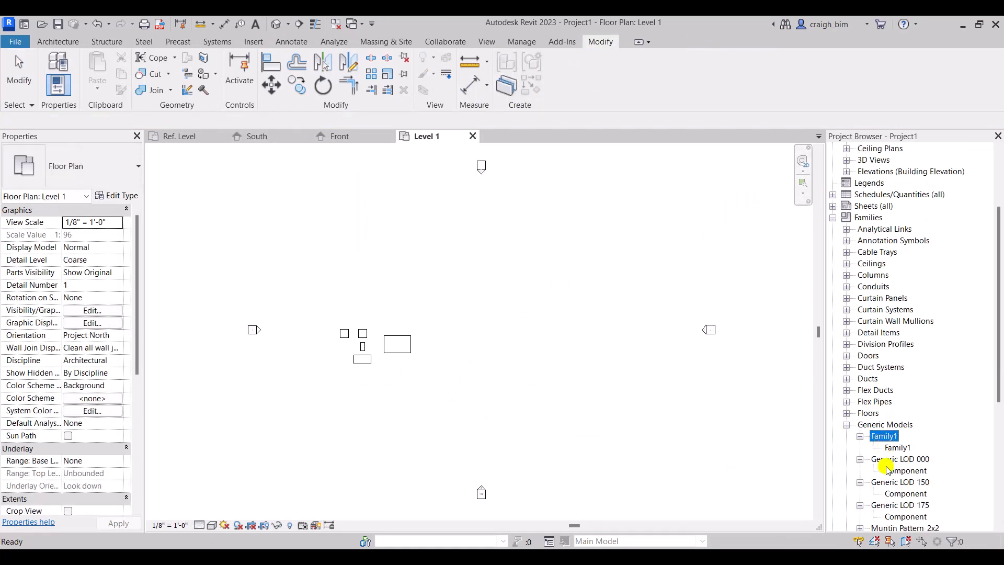
left_click_drag(895, 448, 439, 348)
left_click(448, 346)
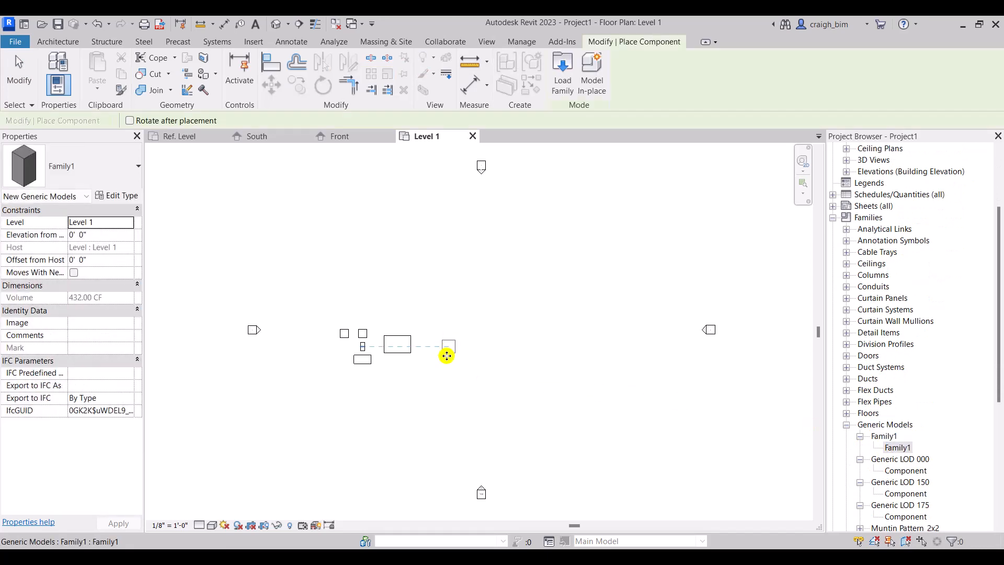
scroll(411, 357, "up", 2)
scroll(306, 330, "up", 2)
key("Escape")
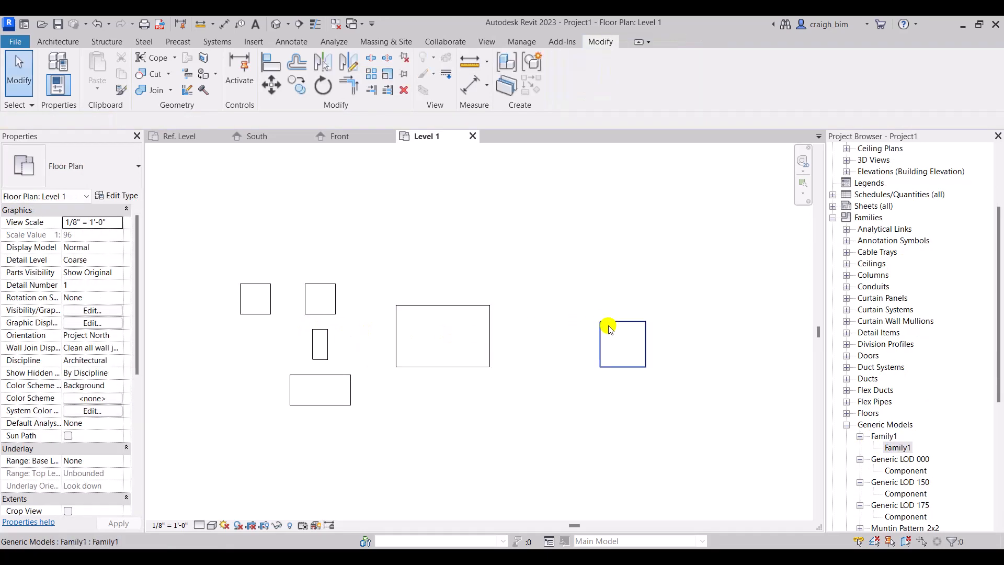
left_click(612, 324)
left_click_drag(618, 321, 586, 277)
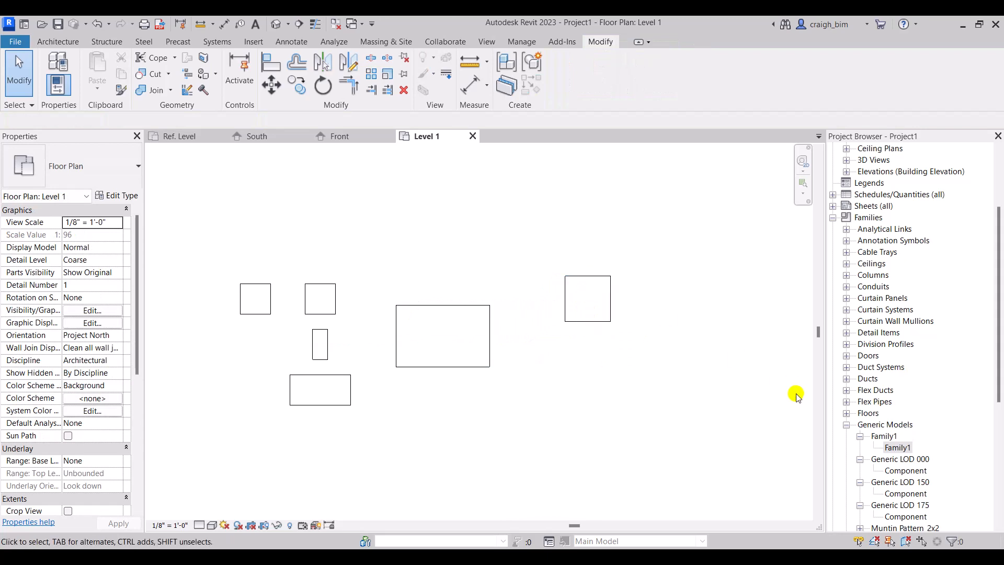
Rename the newly loaded Family1 family as Generic LOD 190 and its type as Component.
left_click(885, 437)
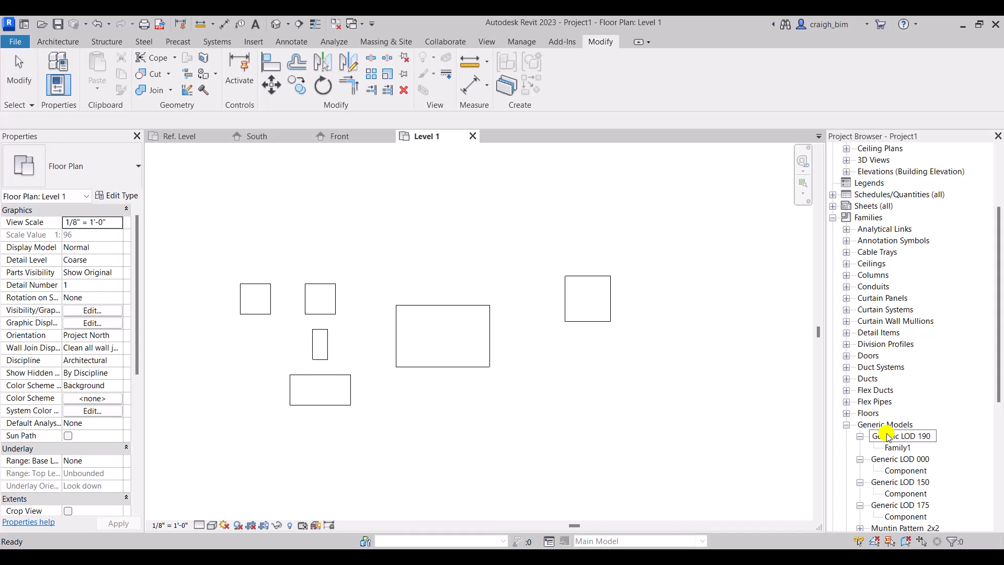
left_click(899, 448)
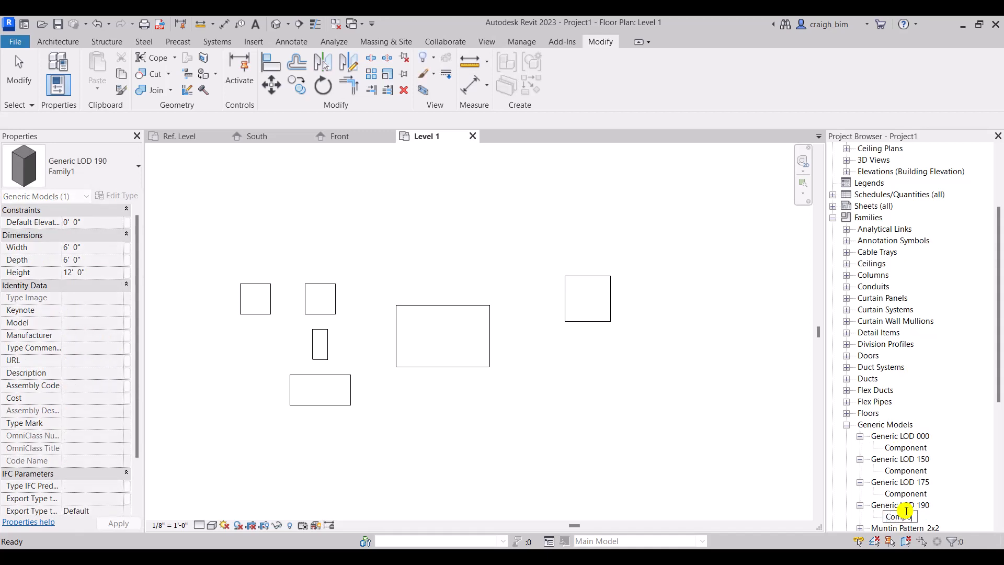
left_click(906, 515)
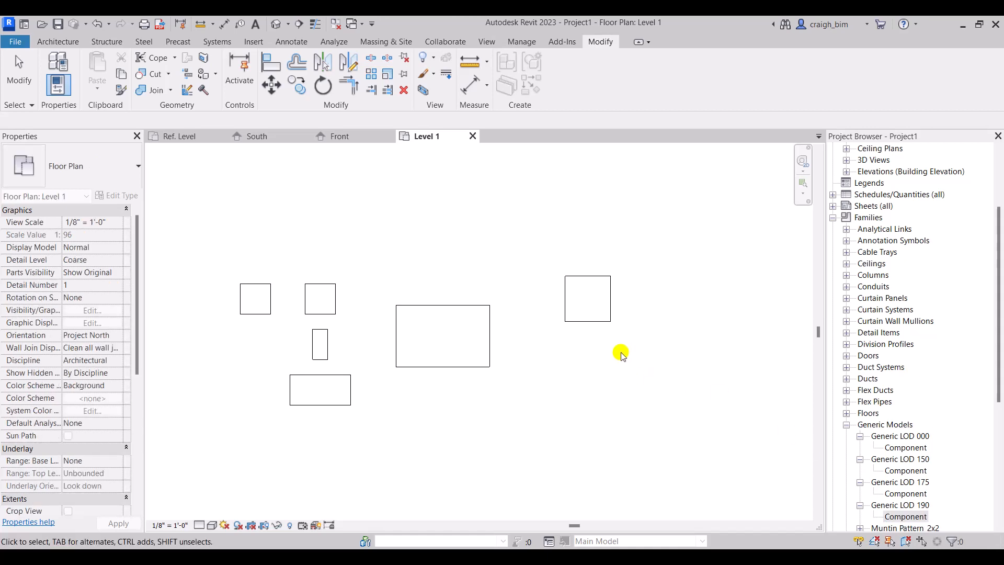
Review the placed Generic LOD 190 instance's properties and the Width, Depth and Height type parameters of its Component type.
left_click(596, 322)
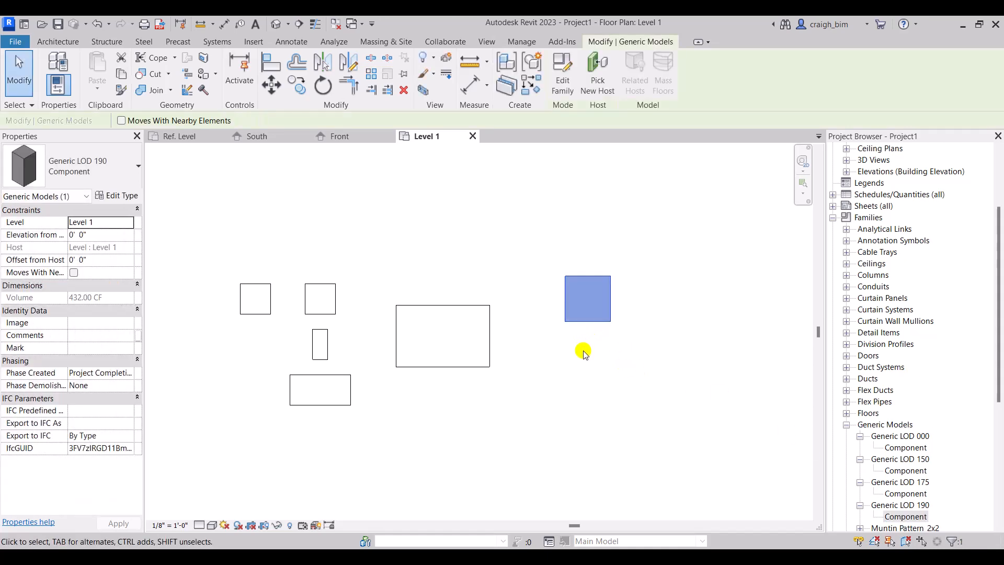
scroll(929, 473, "down", 2)
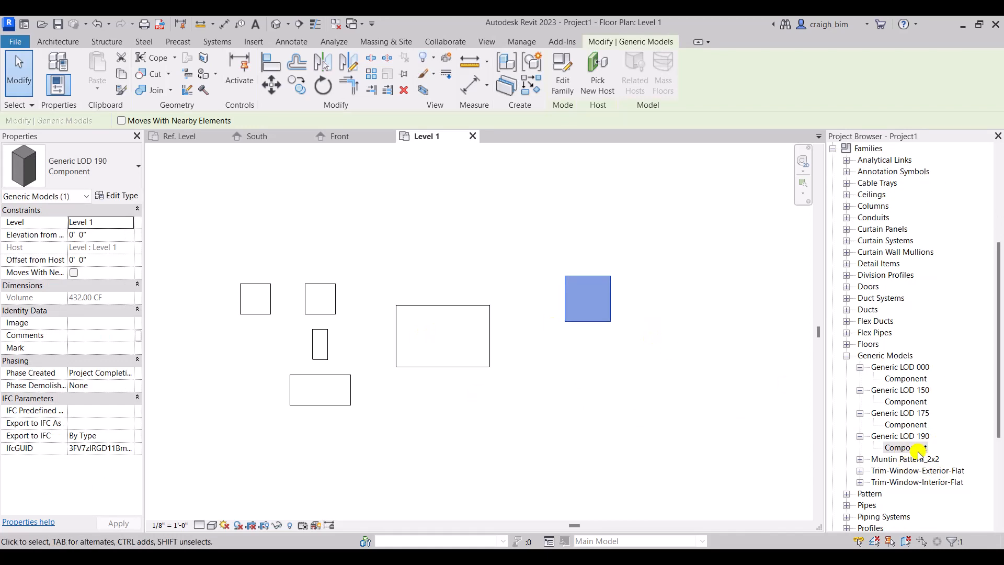
right_click(913, 449)
double_click(905, 449)
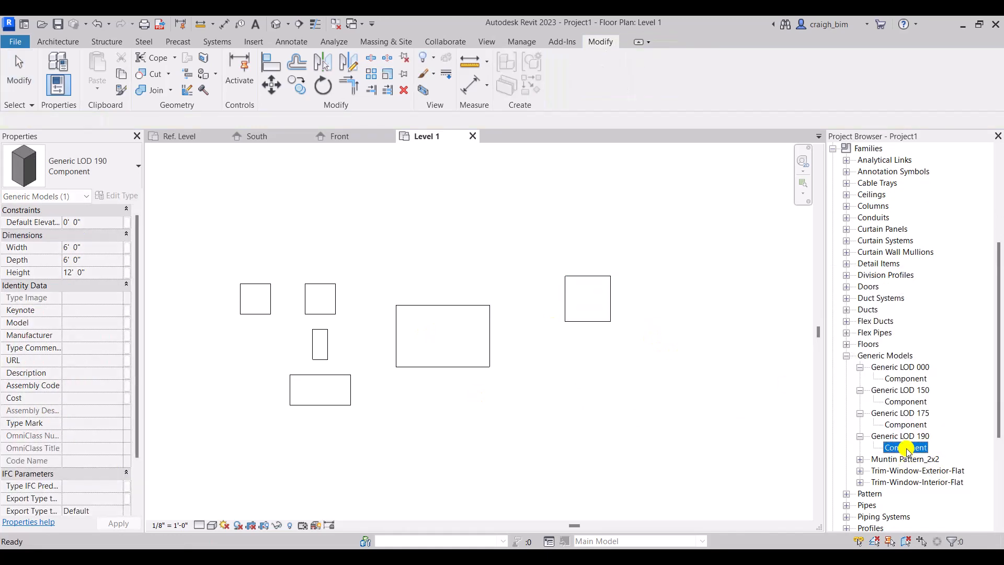
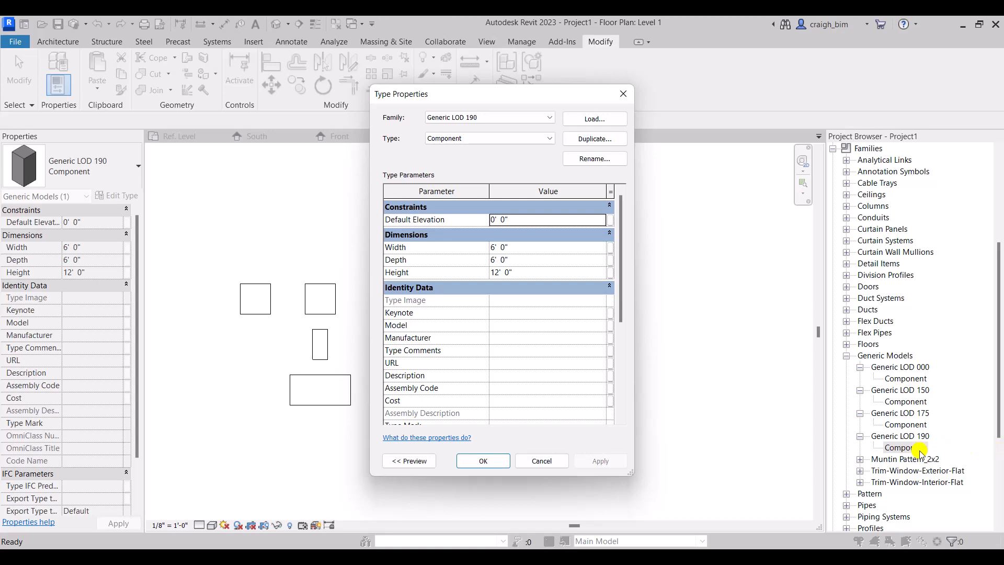
key("Escape")
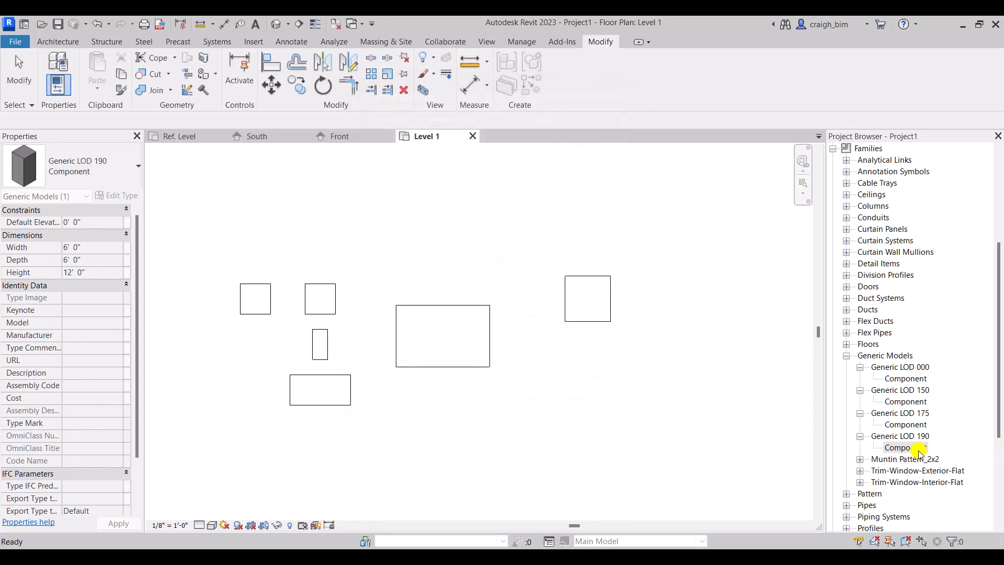
left_click(917, 460)
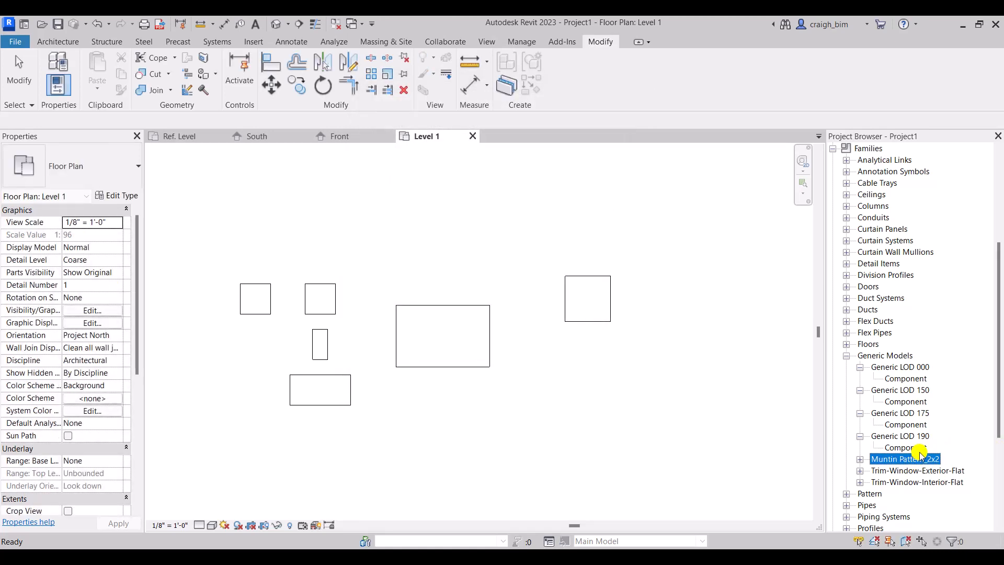
double_click(920, 448)
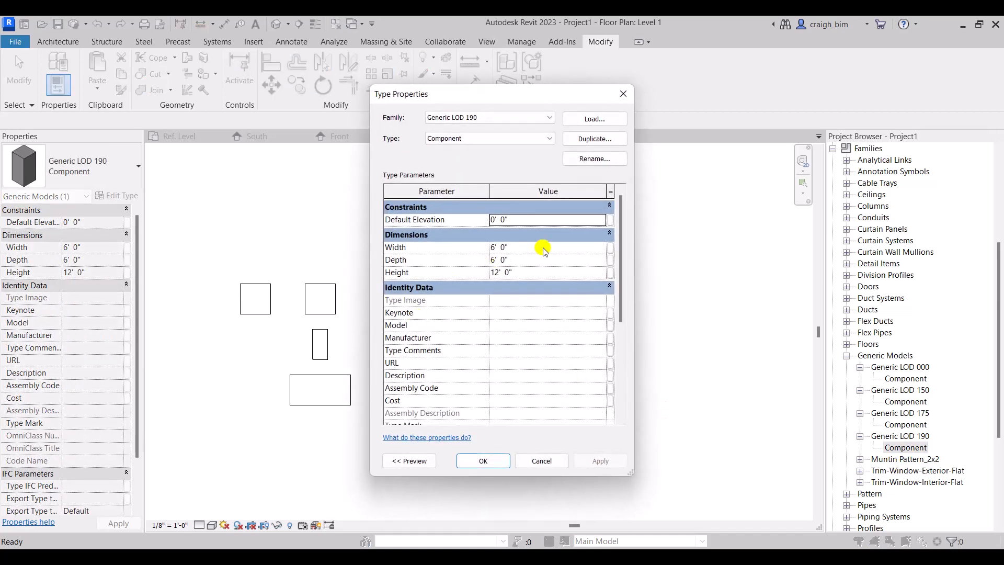
left_click(542, 247)
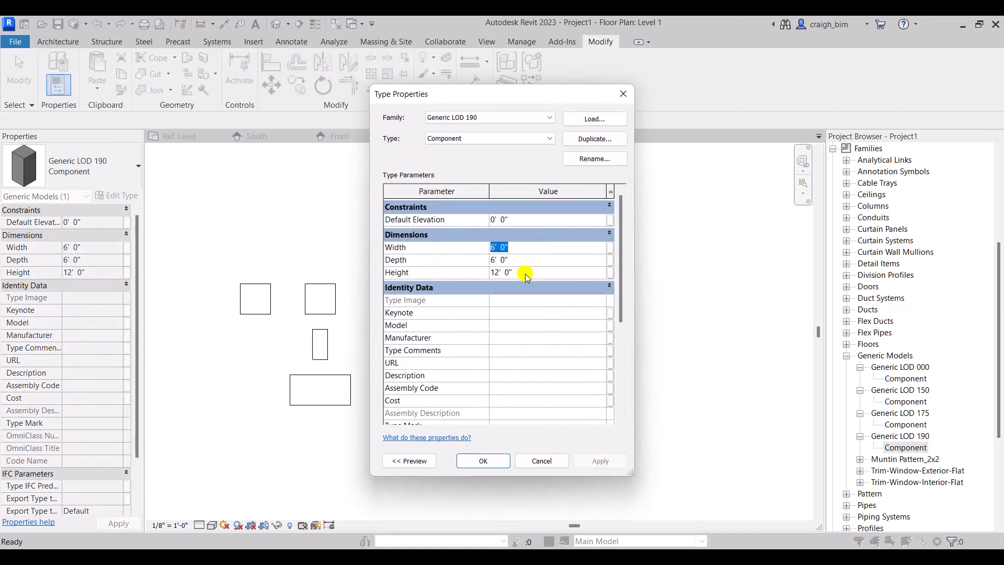
key("Escape")
key("Escape")
Rename the Component type of Generic LOD 190 as 6 x 6 x 12.
left_click(897, 447)
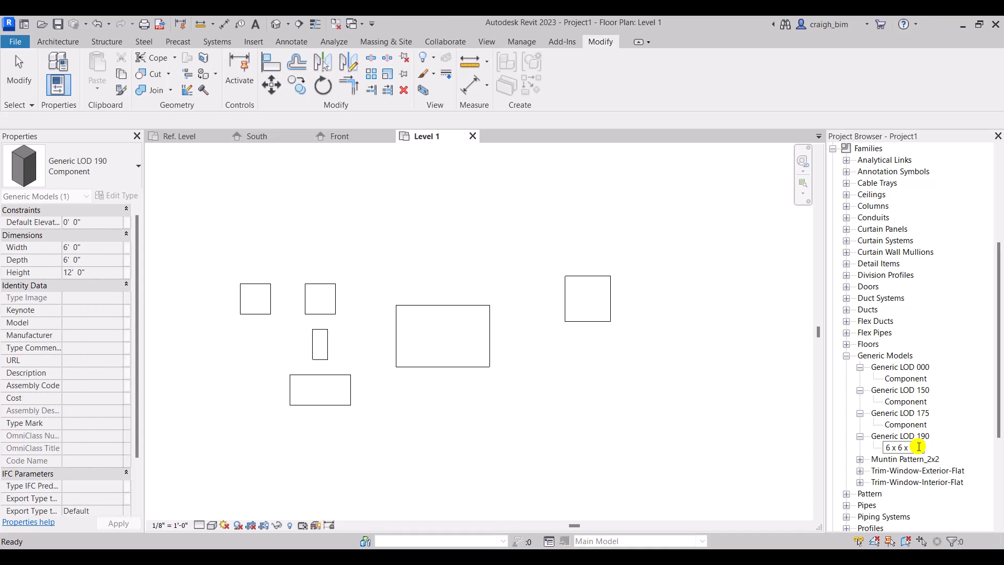
type("6 x 6 x 12")
key("Return")
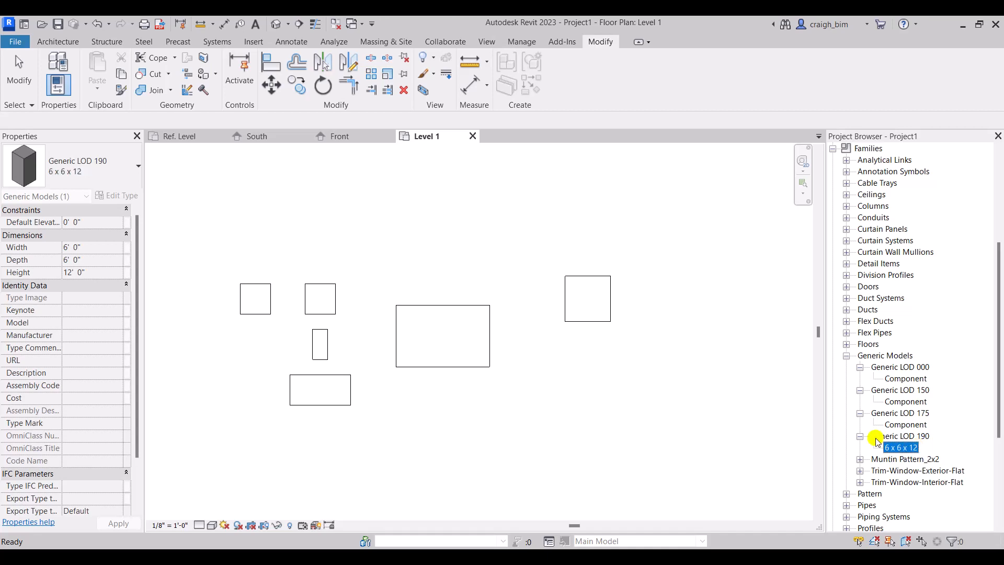
Duplicate the 6 x 6 x 12 type of Generic LOD 190 and name the copy 8 x8 x14.
right_click(899, 448)
left_click(896, 274)
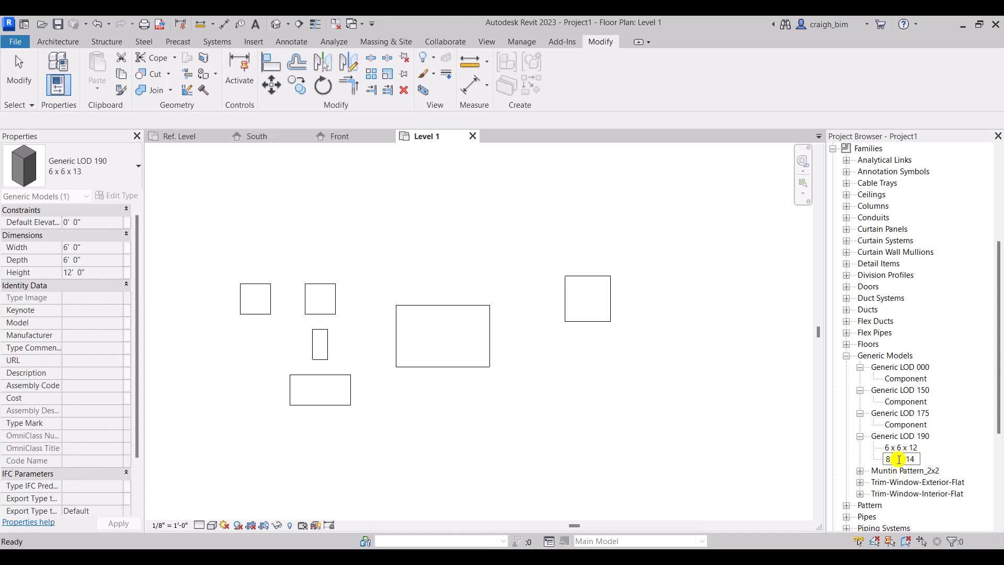
key("Return")
Correct the spacing in the duplicated Generic LOD 190 type's name so it reads 8 x 8 x 14.
double_click(899, 458)
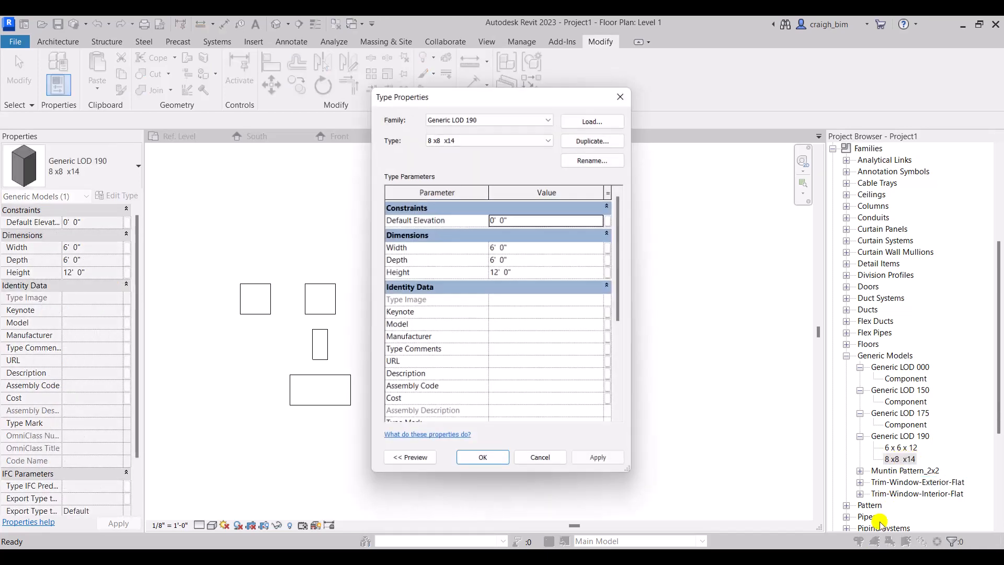
key("Escape")
left_click(895, 459)
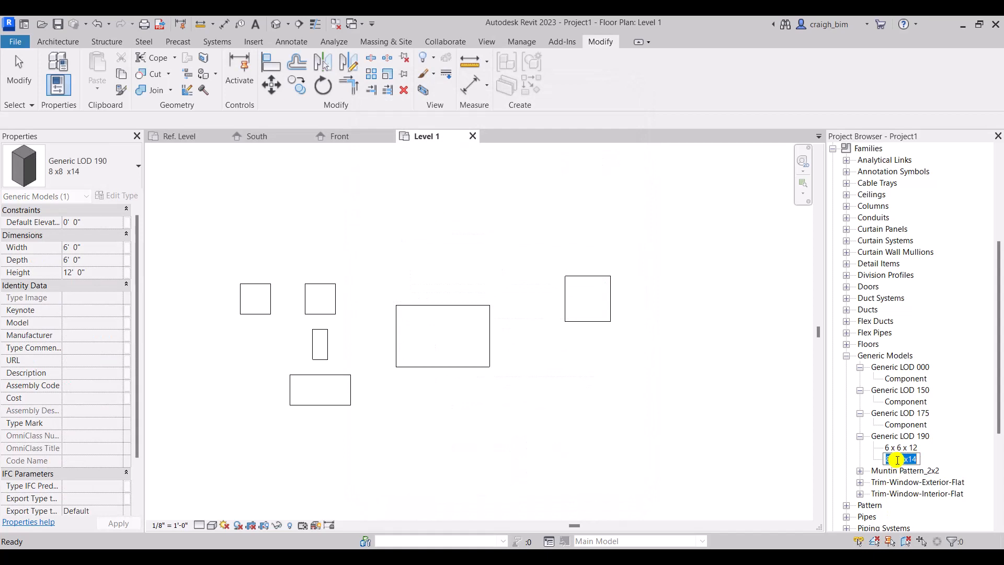
key("Return")
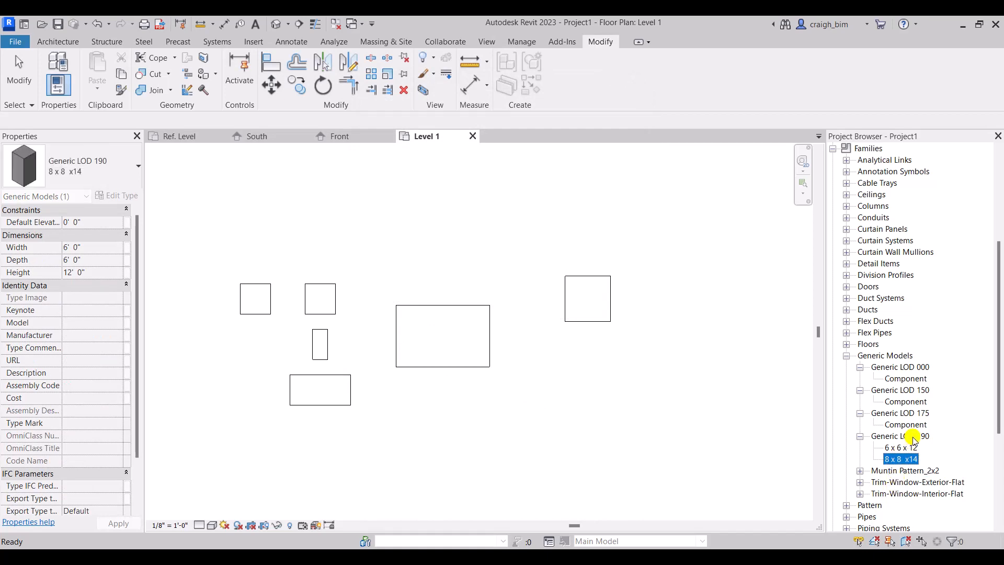
double_click(904, 459)
key("Escape")
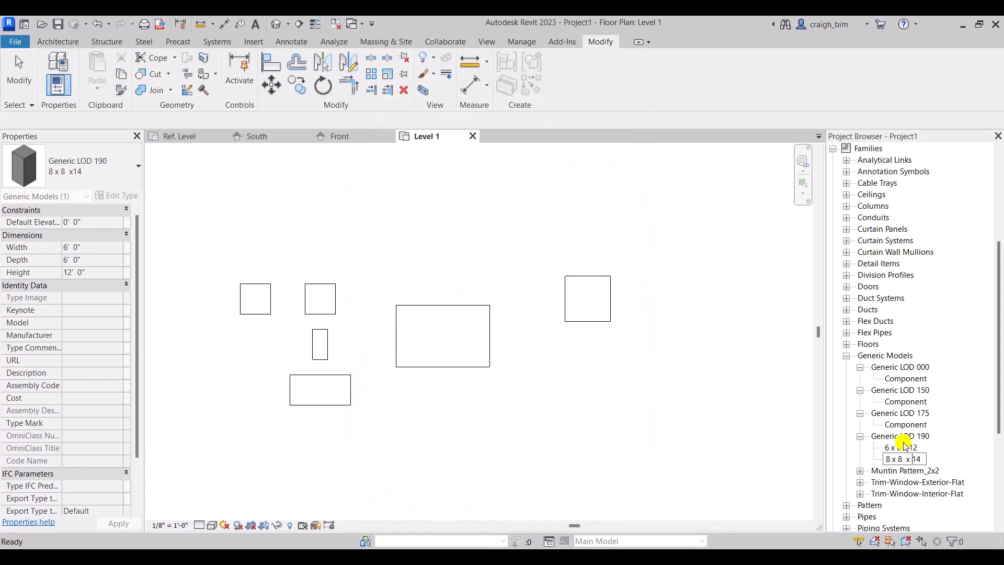
left_click(904, 448)
Set the 8 x 8 x 14 type's Width to 8', Depth to 8' and Height to 14'.
double_click(902, 459)
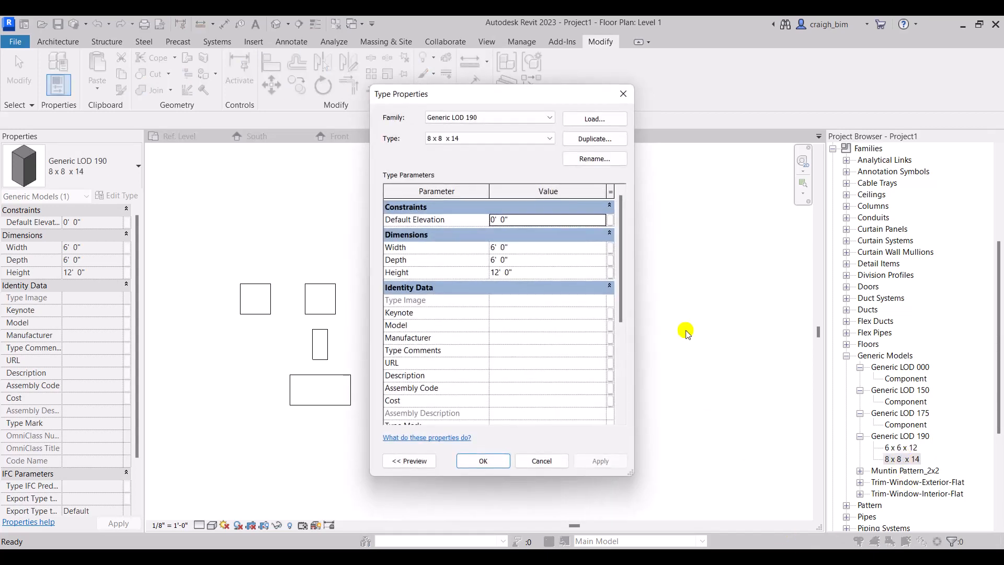
left_click(542, 248)
type("8")
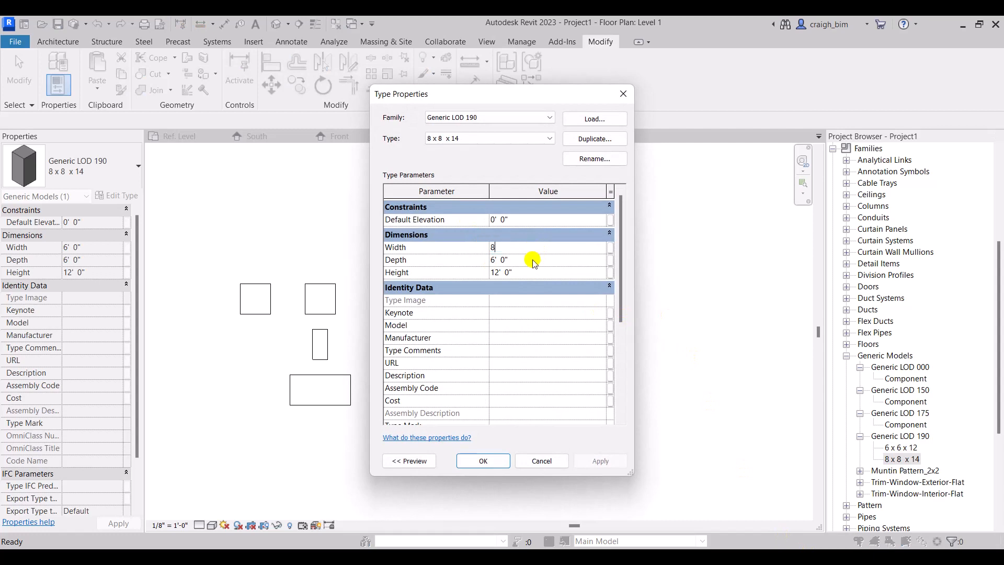
left_click(538, 256)
type("8")
left_click(536, 272)
type("1")
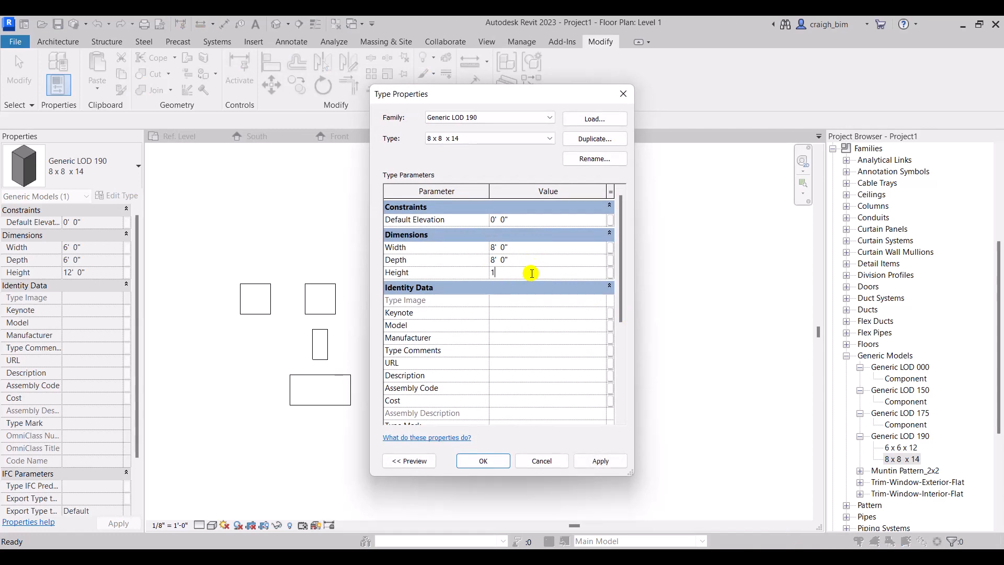
type("4")
left_click(537, 247)
left_click(483, 460)
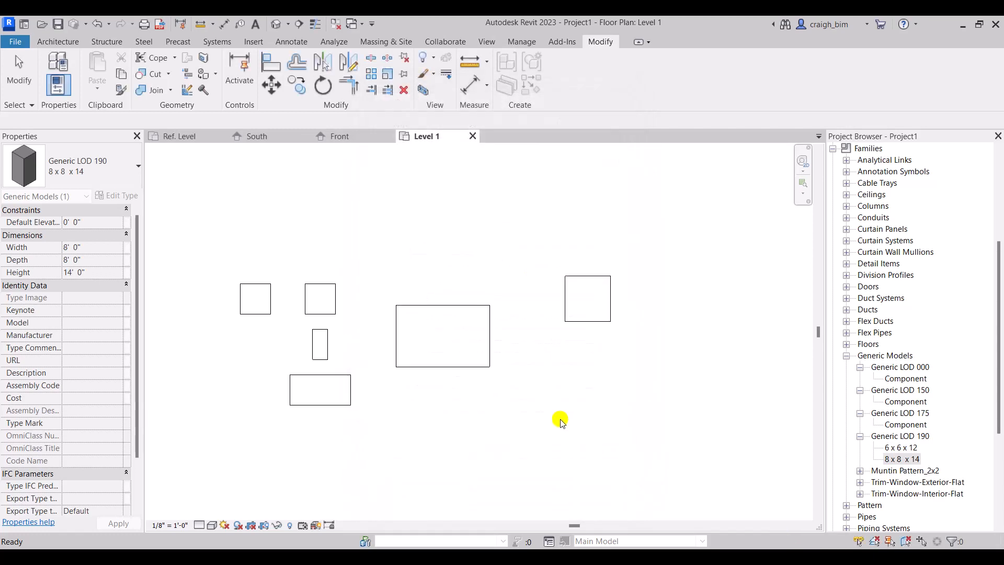
Place one 8 x 8 x 14 instance of Generic LOD 190 just below the existing 6 x 6 x 12 block in the plan.
left_click_drag(894, 460, 585, 362)
left_click(585, 361)
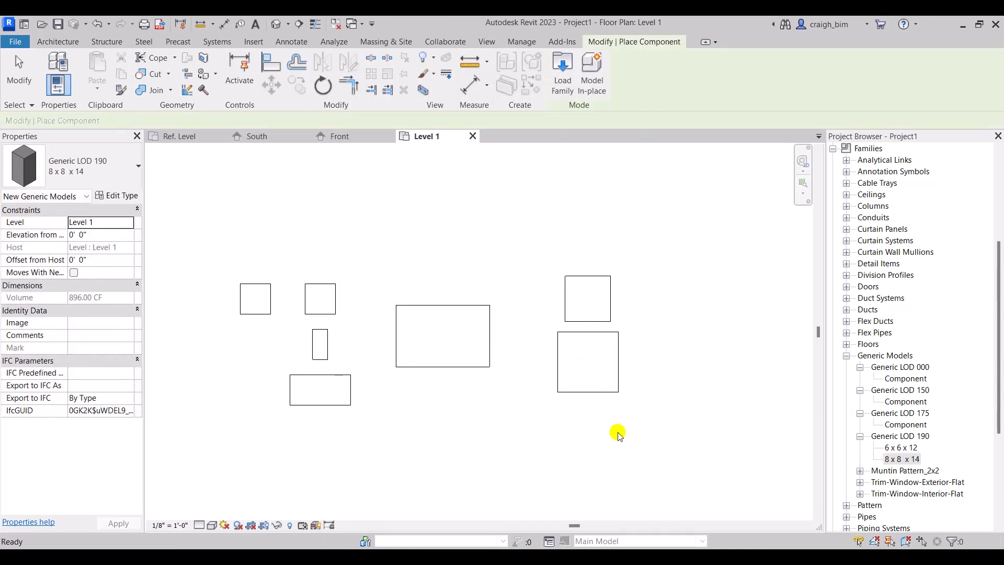
key("Escape")
key("Escape")
Select all instances of the 8 x 8 x 14 block type to check which blocks use it.
left_click(613, 394)
right_click(612, 394)
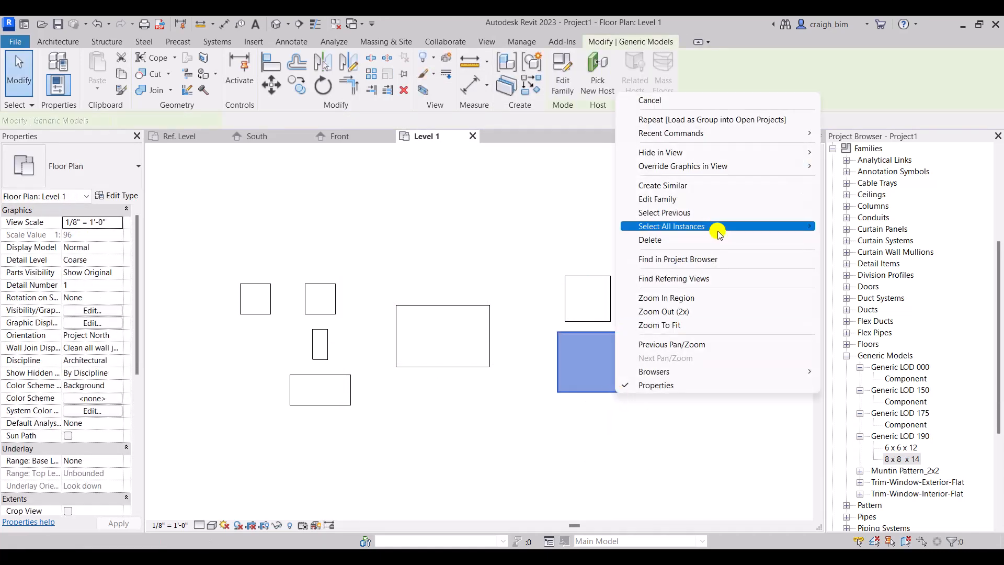
mouse_move(718, 232)
left_click(862, 240)
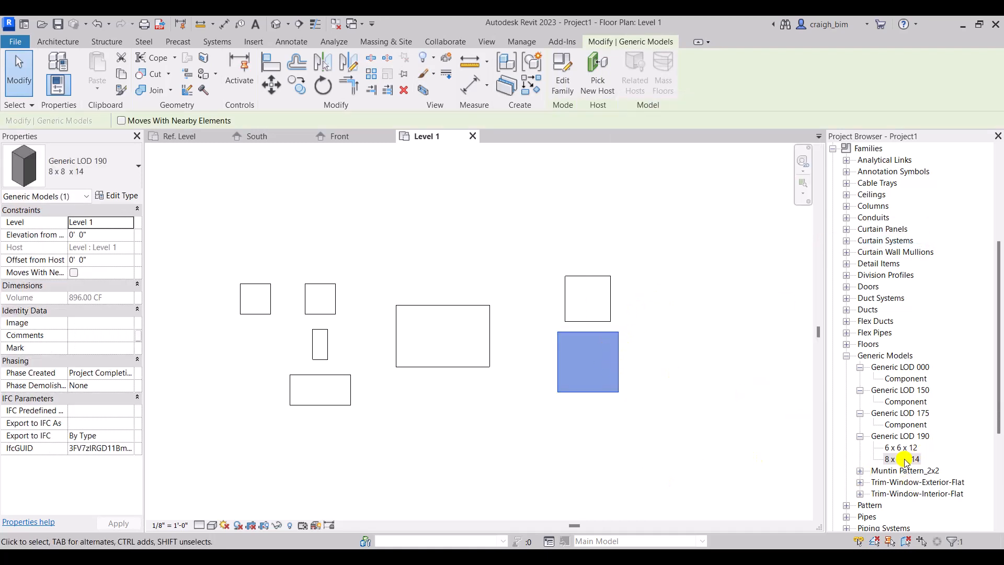
left_click(401, 422)
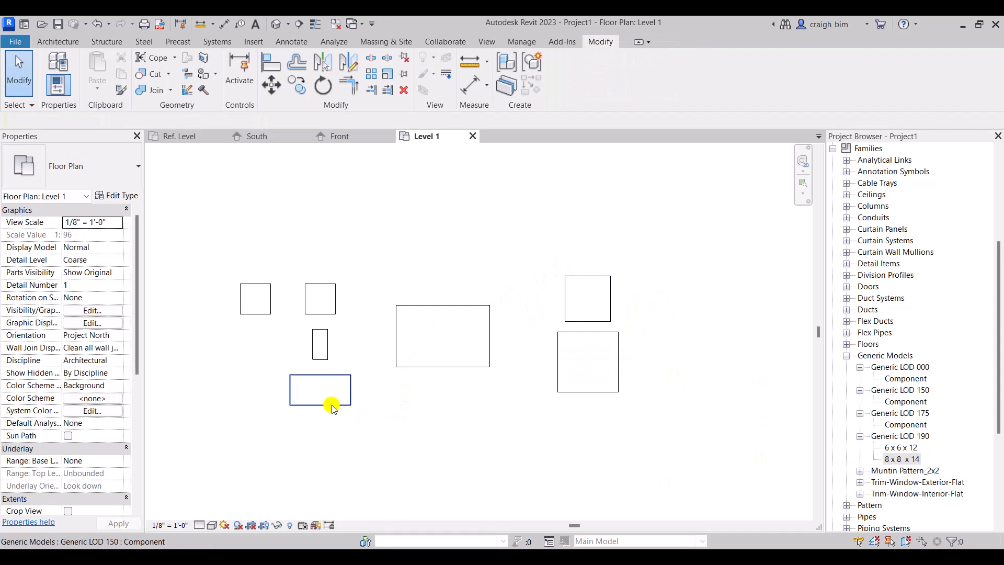
Select all instances of the Generic LOD 150 Component type and compare their Depth, Height and Width properties.
right_click(332, 407)
mouse_move(421, 238)
left_click(577, 252)
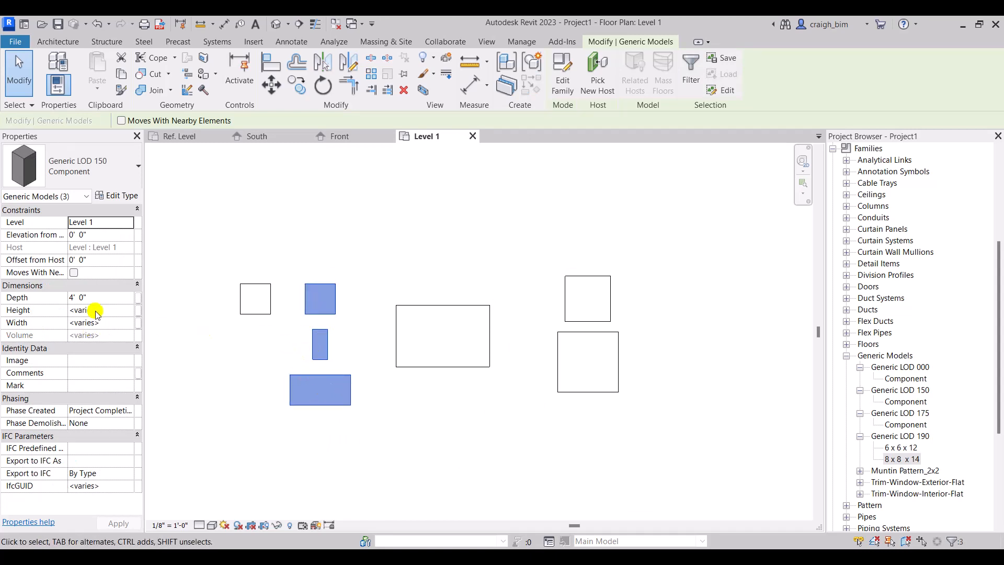
left_click(594, 418)
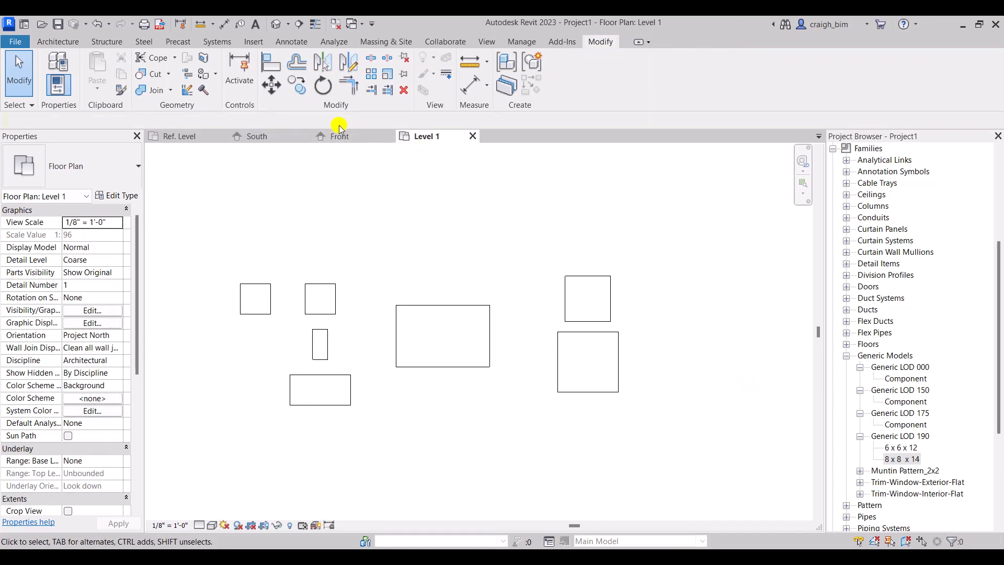
In Family1's Ref. Level plan, draw crossing reference planes, vertical about 2'-4" inside the right edge and horizontal about 1'-0" below the top edge.
left_click(341, 138)
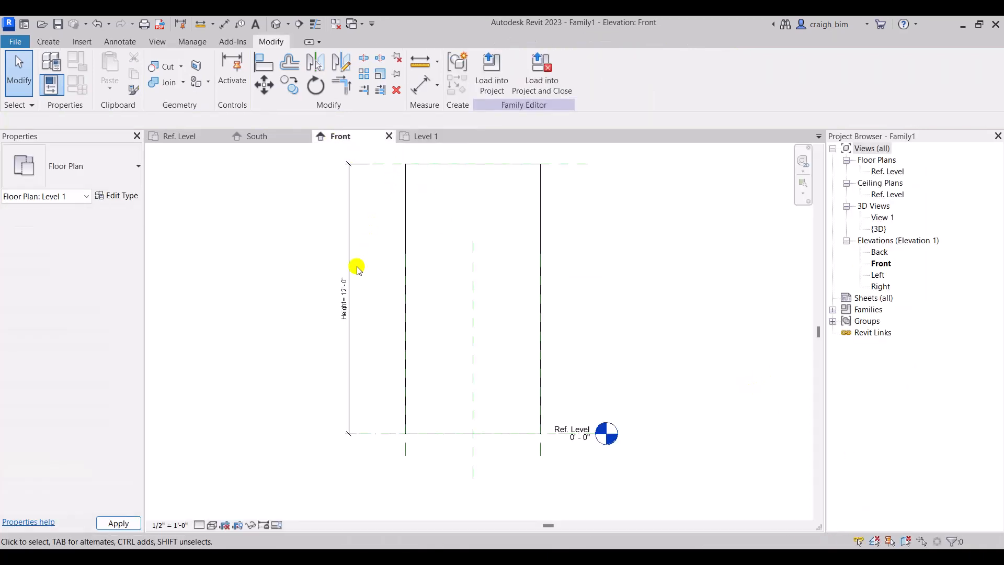
double_click(887, 171)
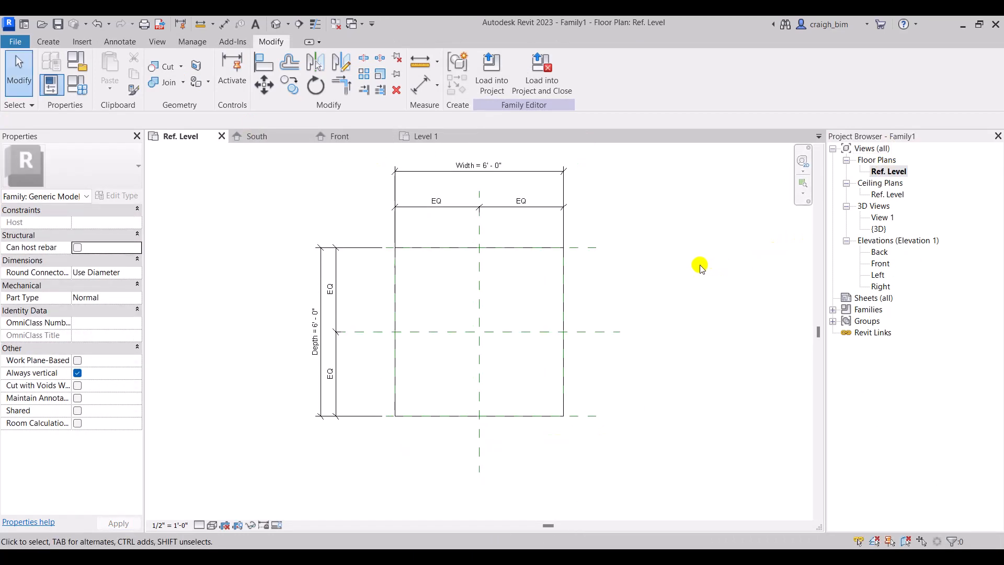
key("r")
key("p")
left_click(498, 220)
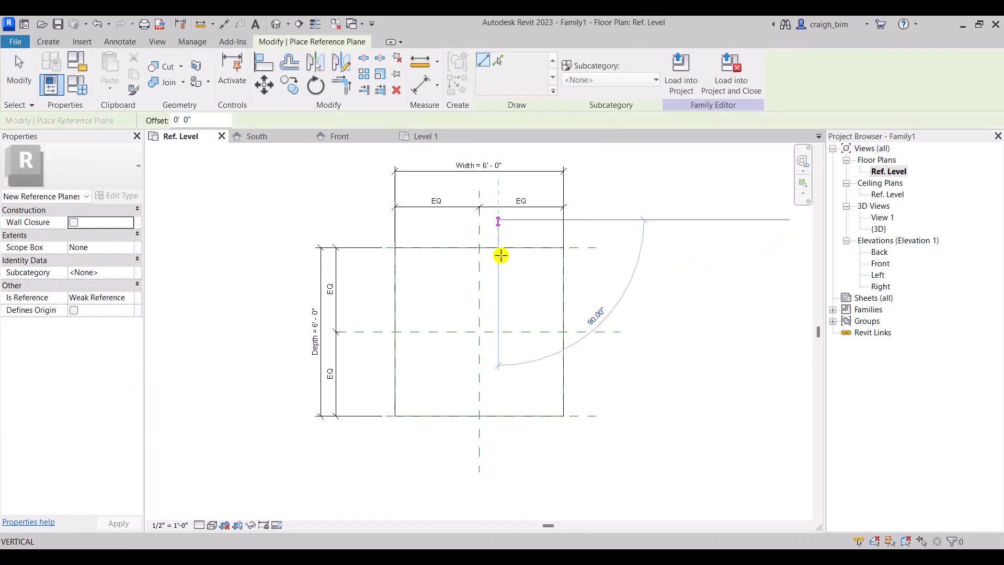
left_click(498, 288)
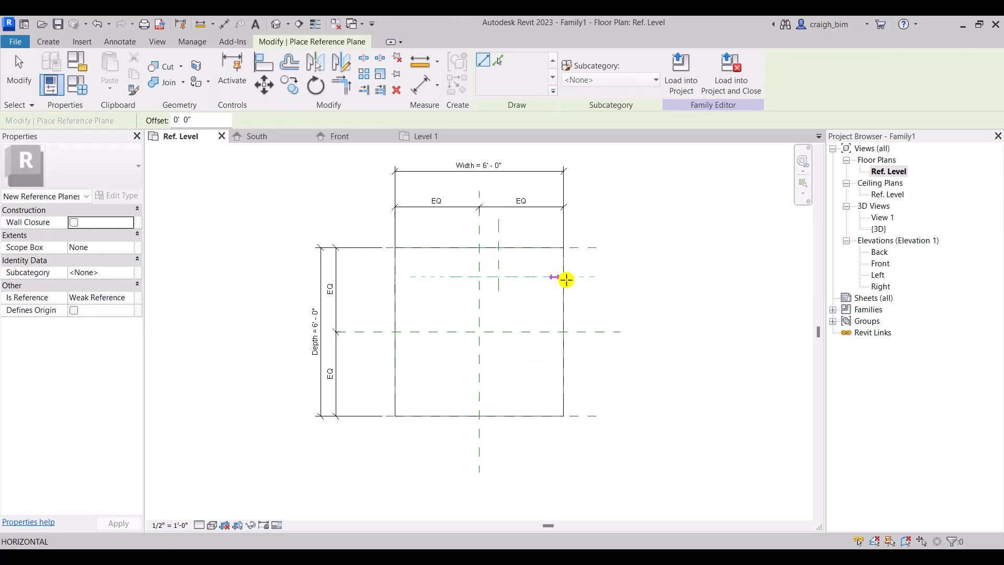
left_click(575, 277)
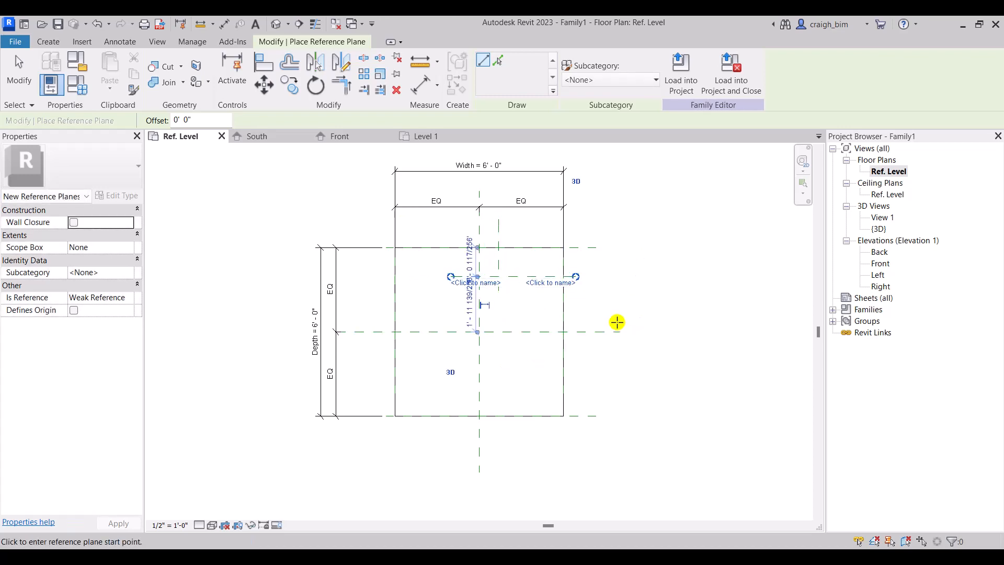
Dimension the new vertical reference plane to the block's right plane and the new horizontal one to its top plane.
left_click(224, 23)
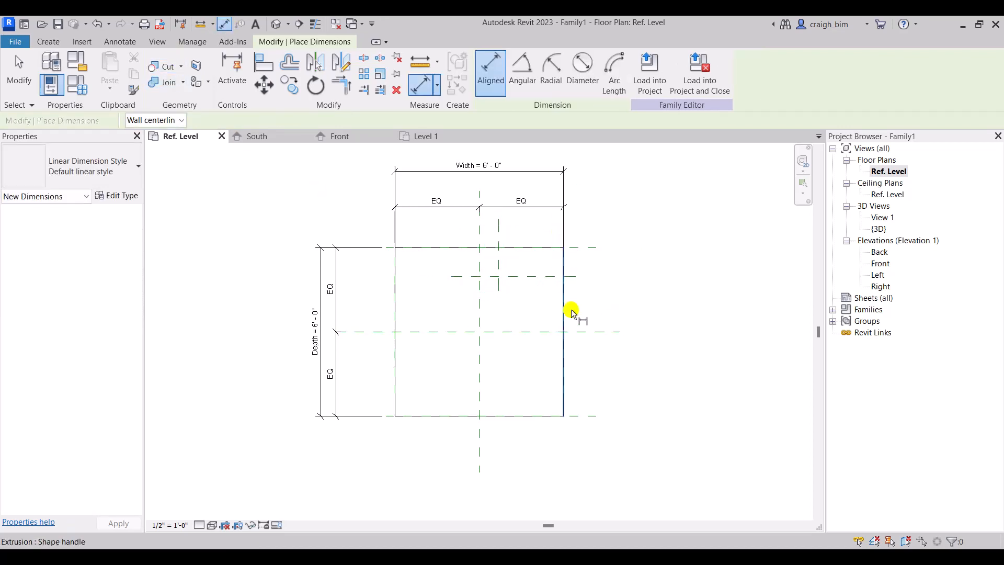
left_click(564, 394)
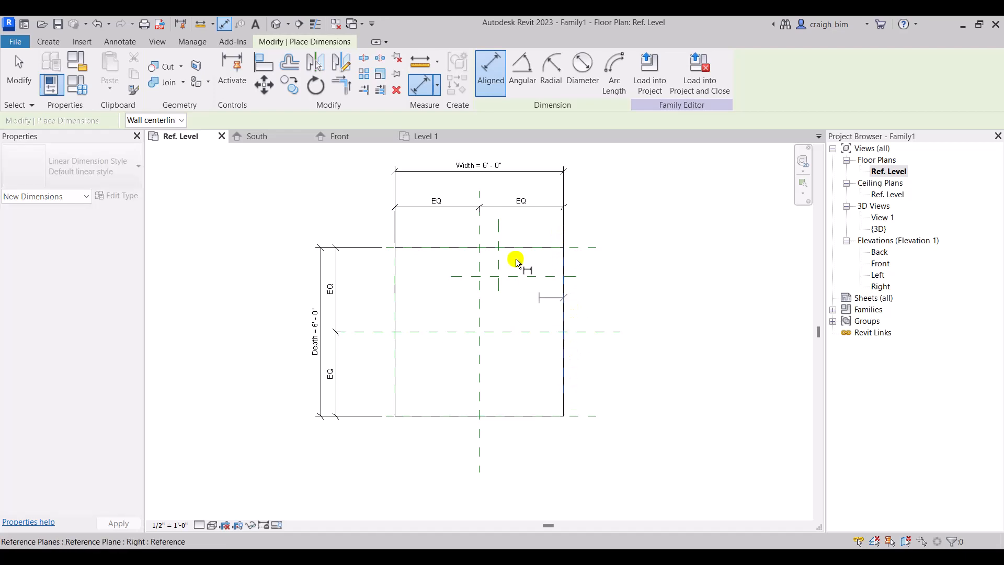
left_click(498, 240)
left_click(528, 225)
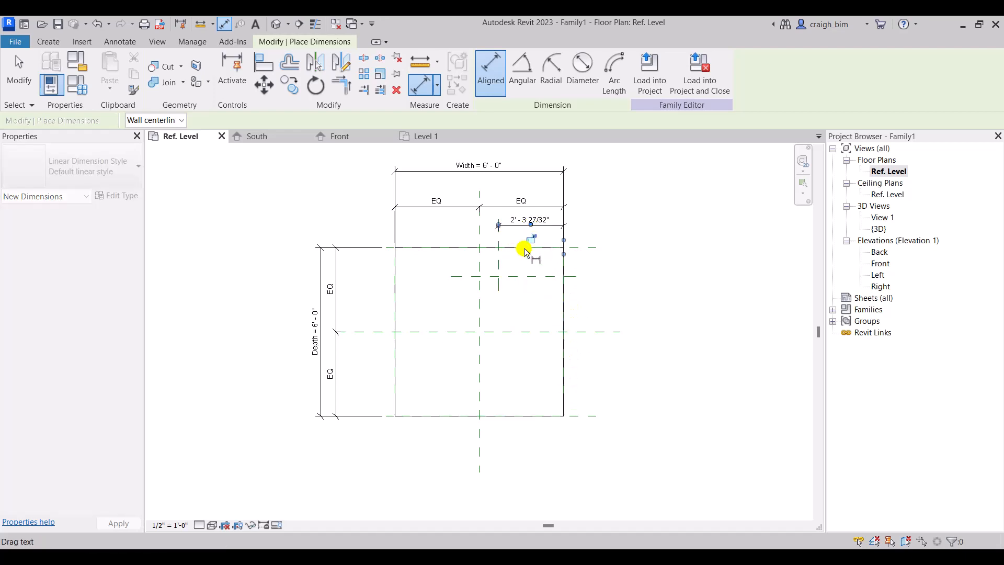
left_click(577, 249)
left_click(573, 276)
left_click(620, 285)
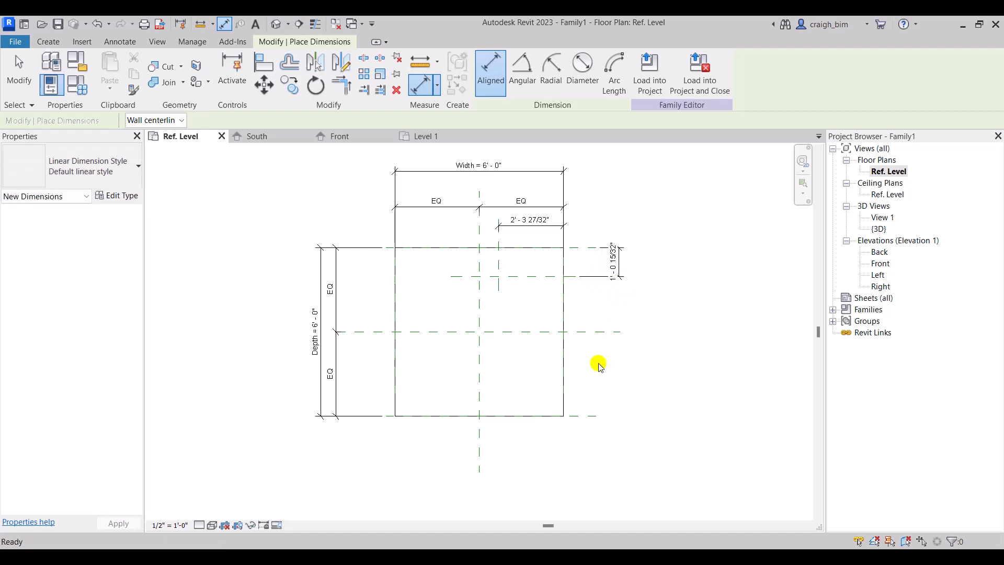
key("Escape")
Set the view scale to 3/4" = 1'-0" and label the new horizontal dimension with a type parameter named Inside Width.
left_click(186, 526)
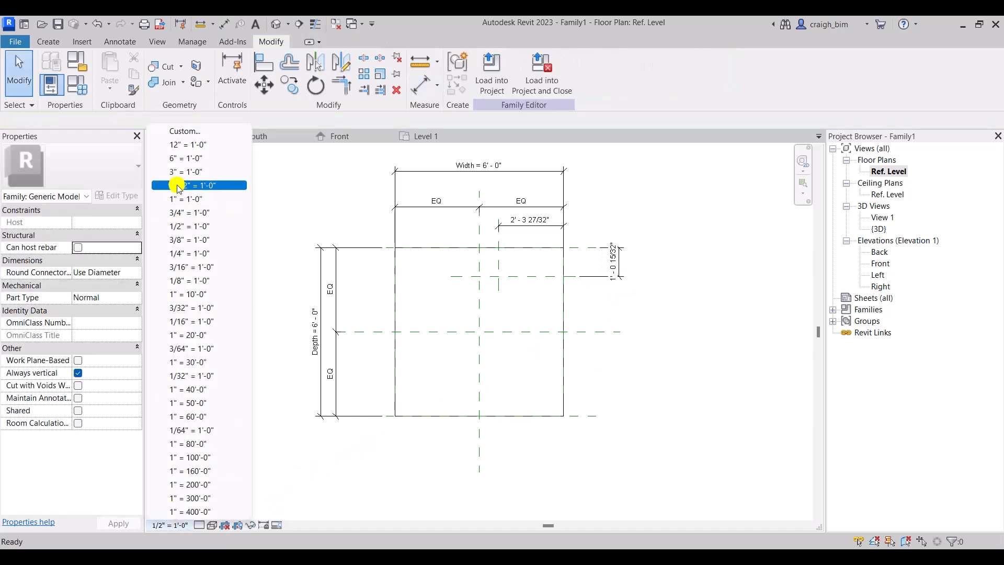
left_click(191, 213)
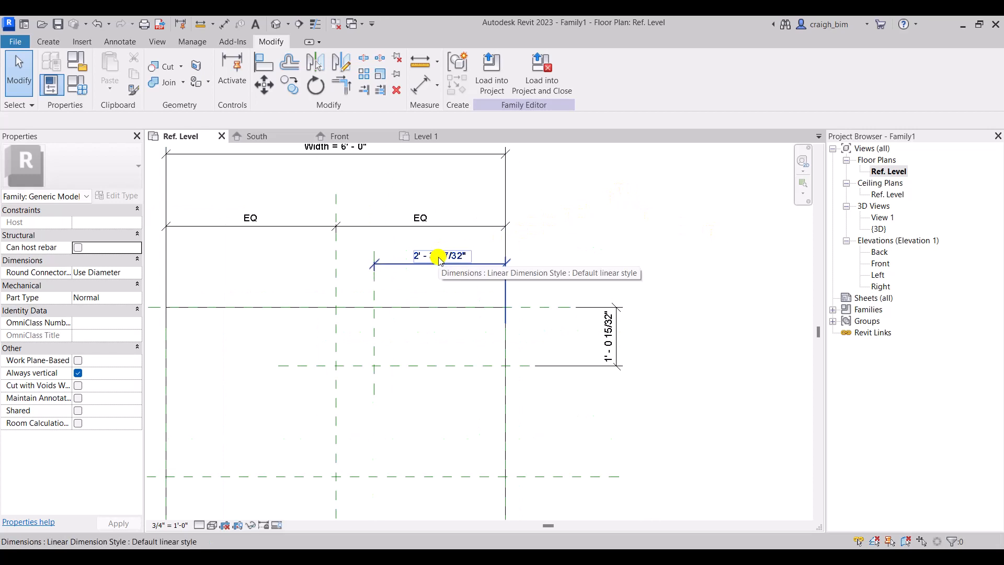
left_click(428, 273)
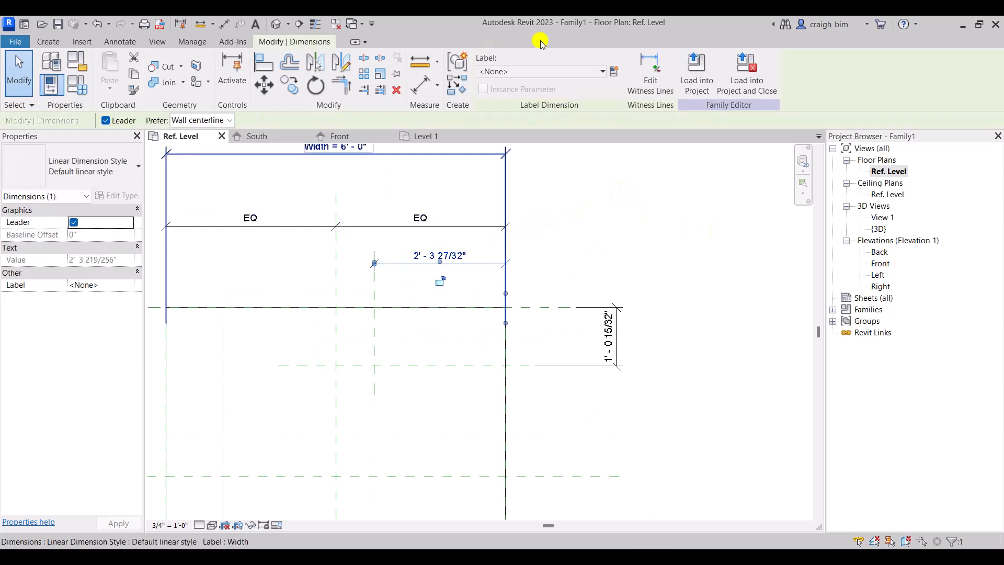
left_click(615, 72)
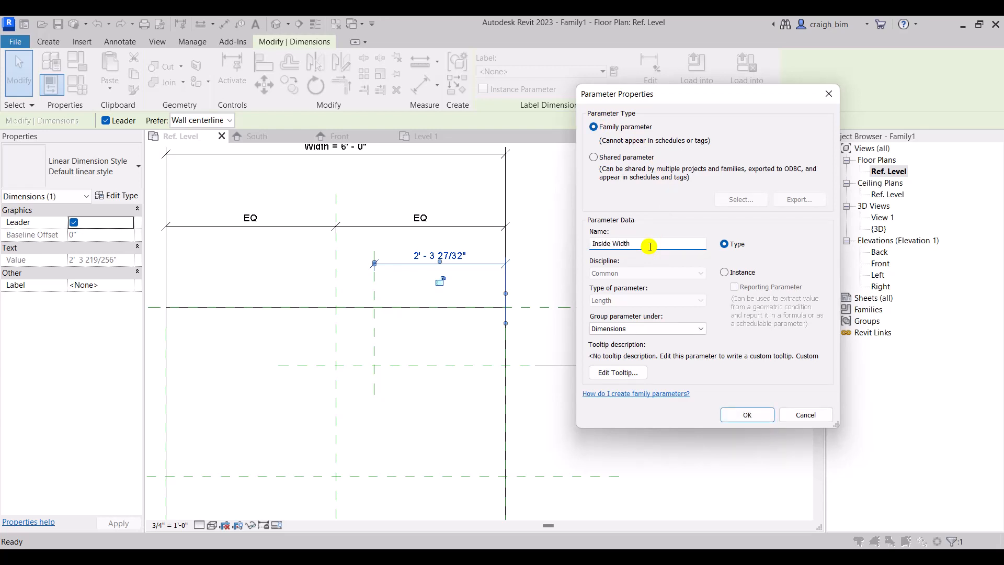
left_click(739, 414)
Label the new vertical dimension at the block's upper right with a type parameter named Inset Depth.
left_click(618, 336)
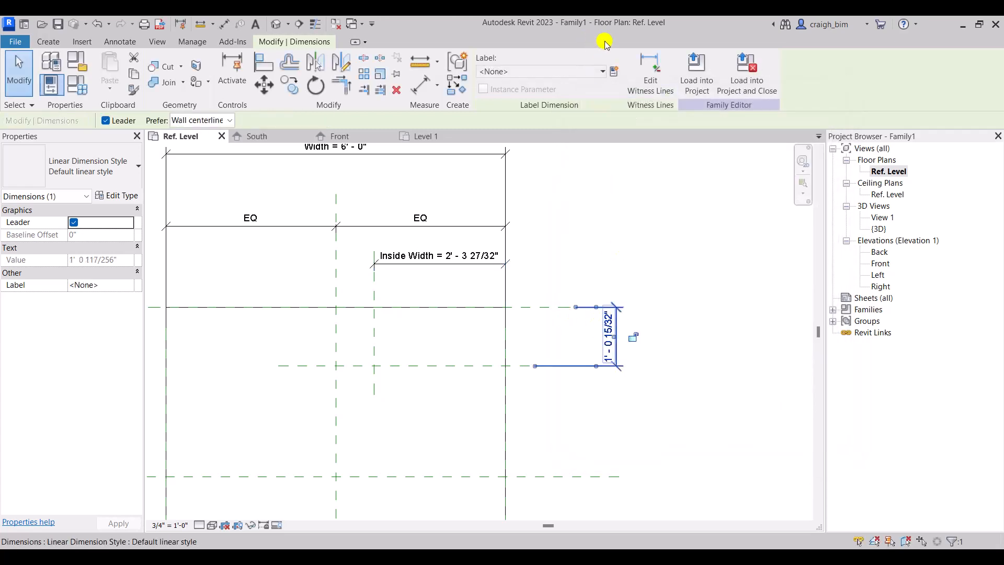
left_click(615, 72)
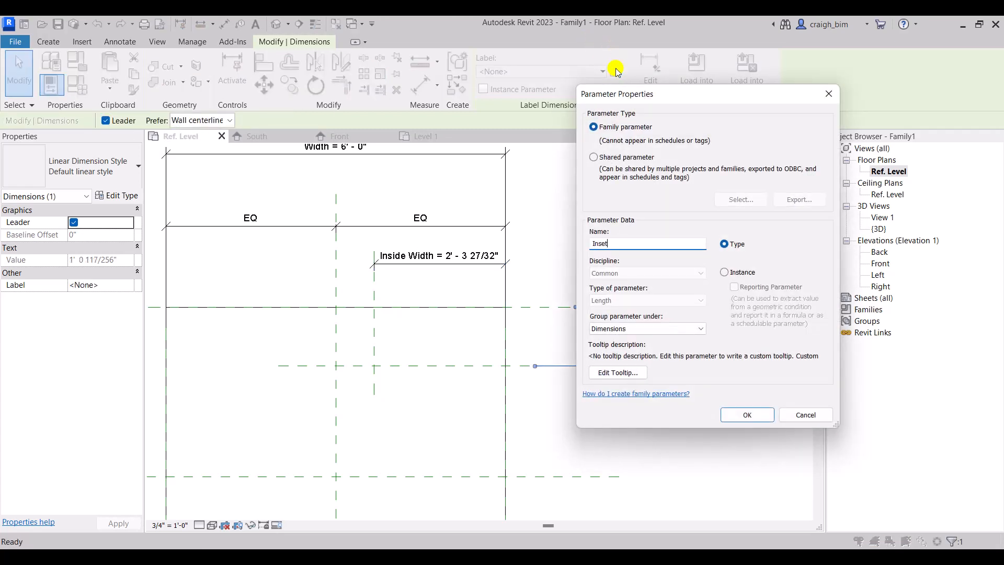
key("Return")
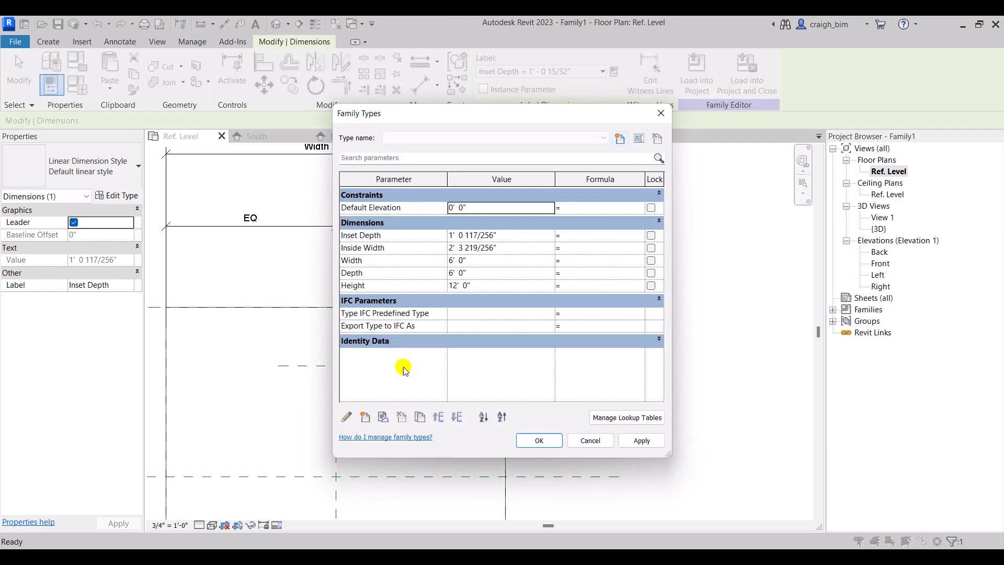
Reorder the family's dimension parameters by moving Inset Depth down below Height.
left_click(409, 236)
left_click(408, 250)
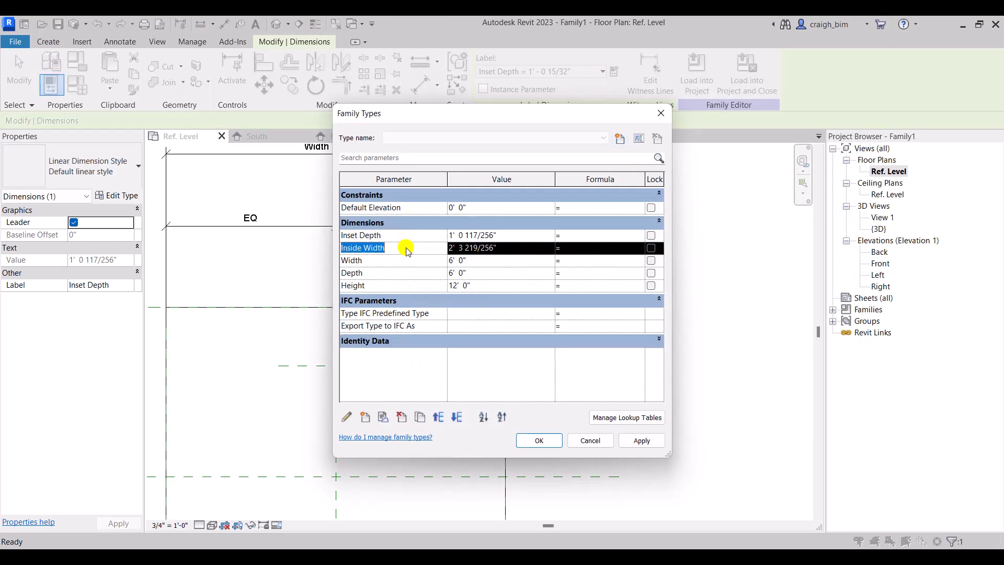
left_click(409, 238)
left_click(408, 237)
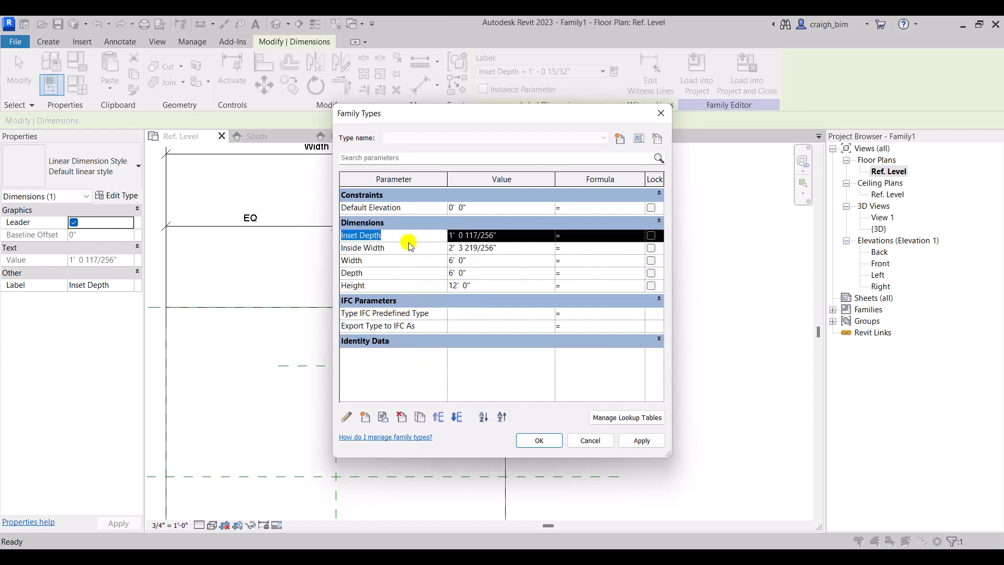
left_click(458, 418)
left_click(457, 419)
left_click(458, 419)
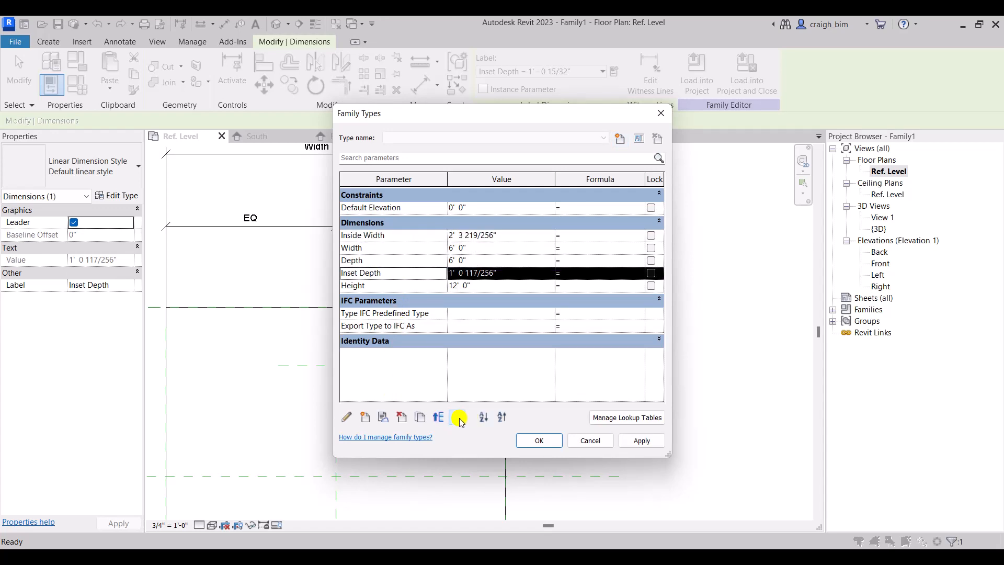
left_click(459, 418)
Move the Inside Width parameter down so it sits between Height and Inset Depth.
left_click(374, 236)
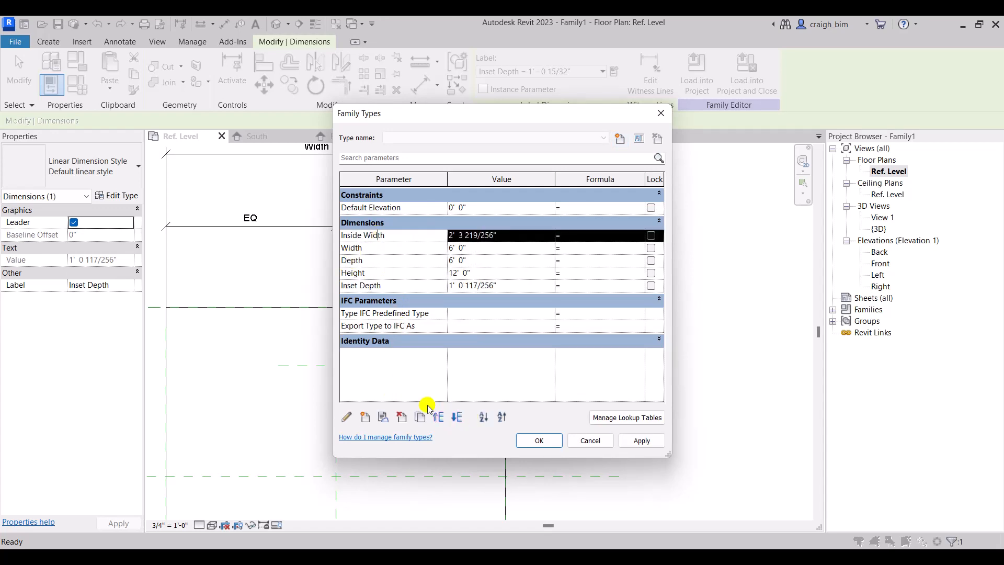
left_click(459, 418)
left_click(460, 418)
left_click(459, 418)
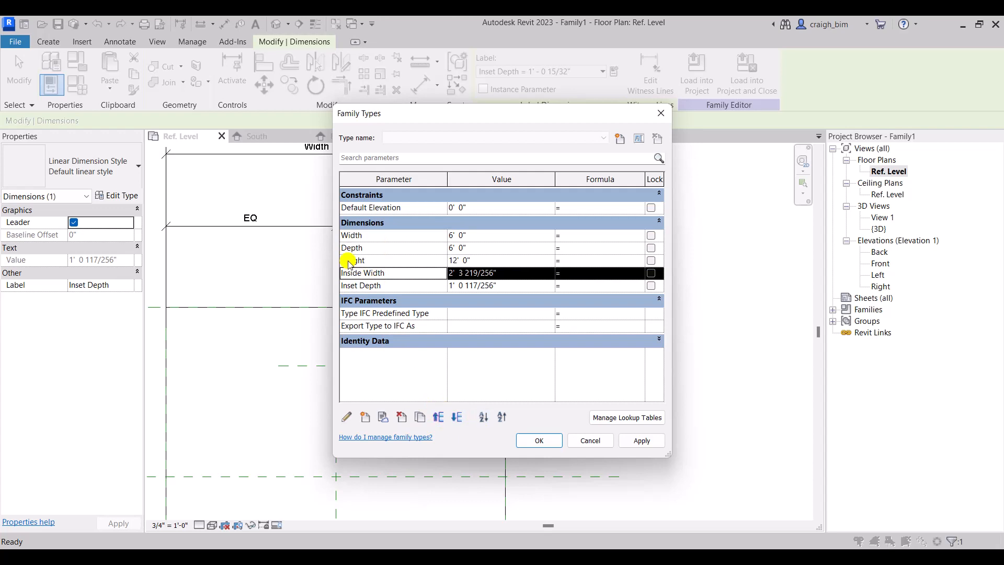
Set the family's Inside Width to 2' 0" and Inset Depth to 1' 0", and apply the values.
left_click(519, 274)
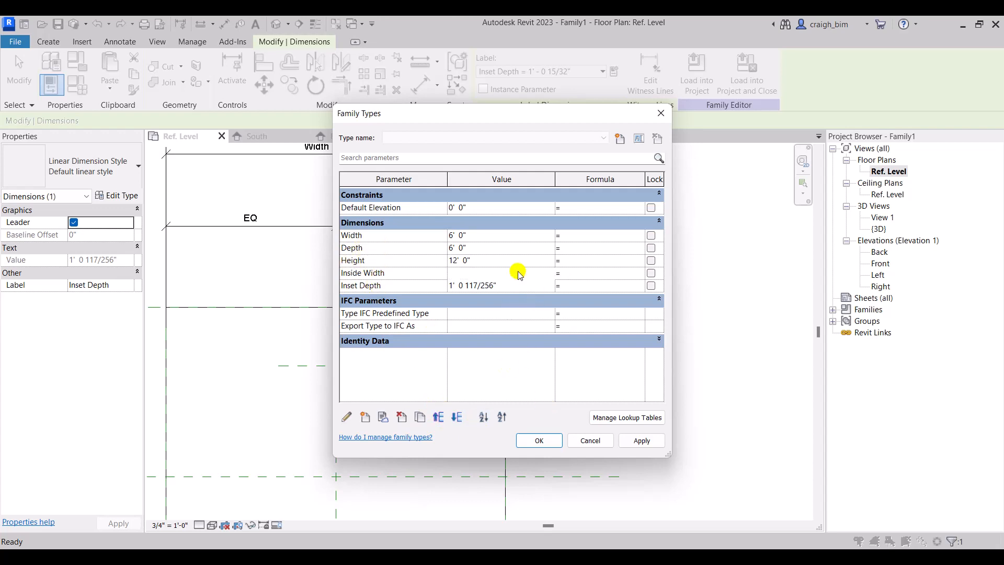
type("2' 0")
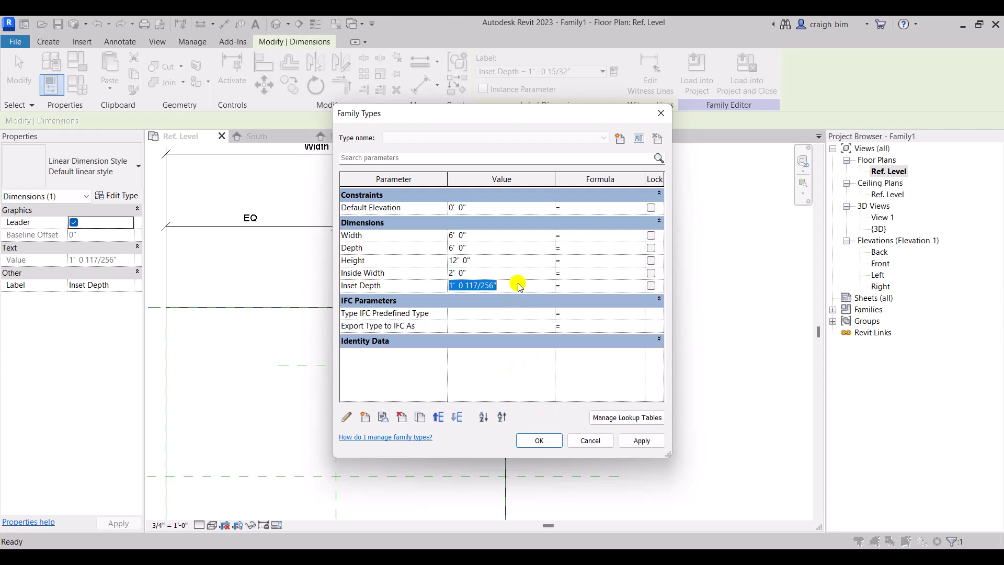
type("1")
left_click(527, 265)
left_click(548, 440)
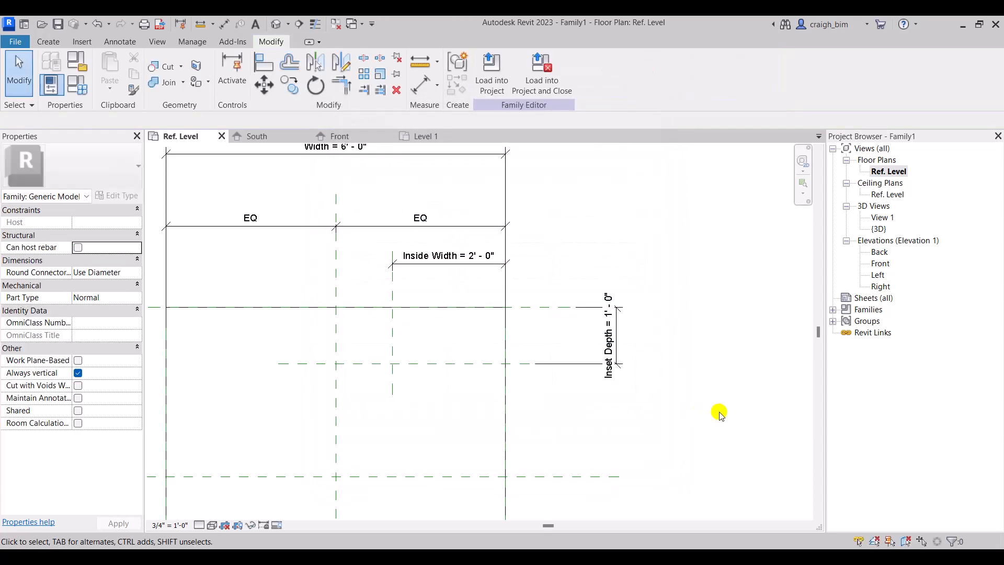
Edit the block extrusion's sketch, adding lines picked from the Inside Width and Inset Depth reference planes and locking them to those planes.
double_click(487, 308)
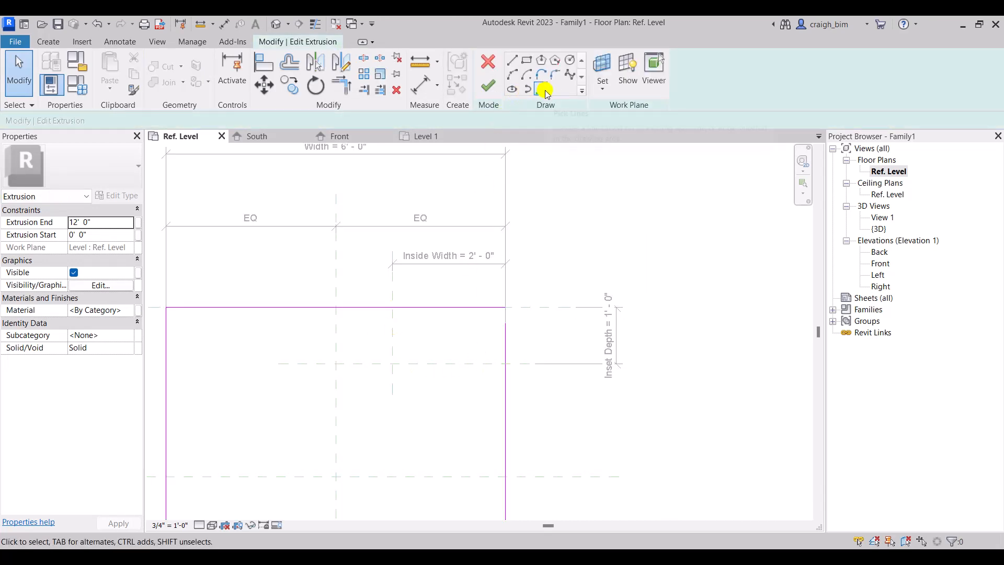
left_click(543, 89)
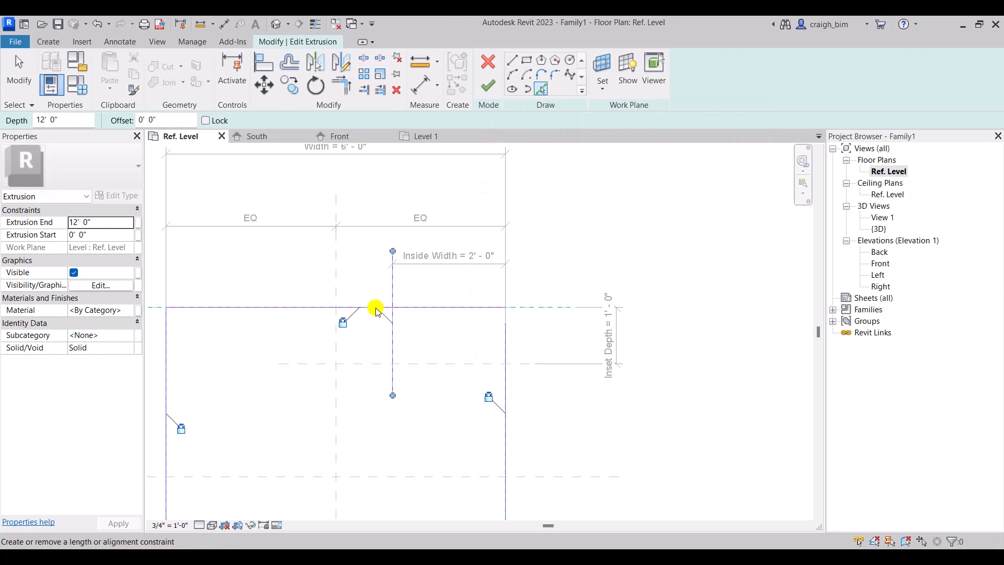
left_click(375, 307)
left_click(409, 364)
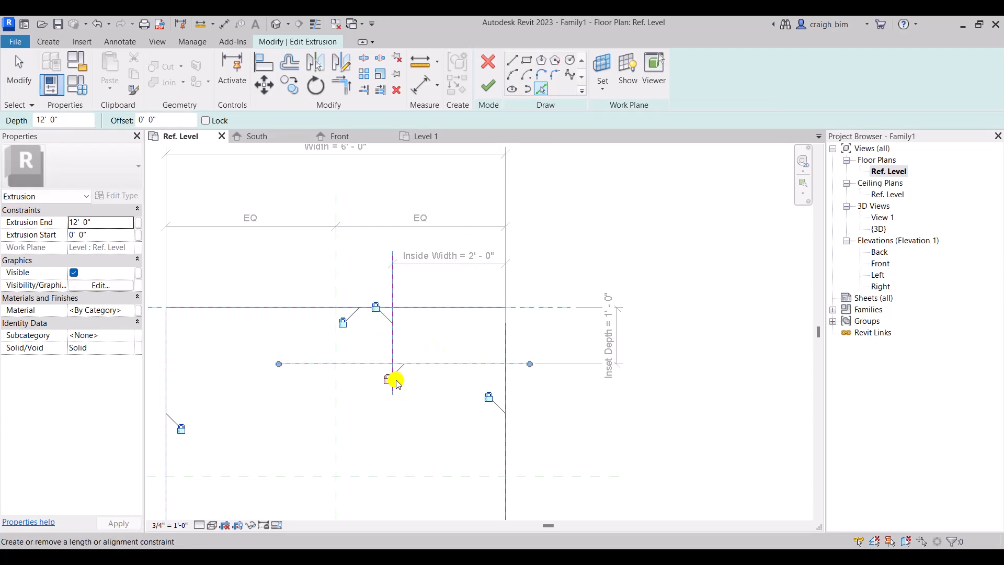
left_click(390, 380)
Trim the sketch lines into a notch at the block's upper-right corner and finish the extrusion edit.
key("t")
key("r")
left_click(391, 312)
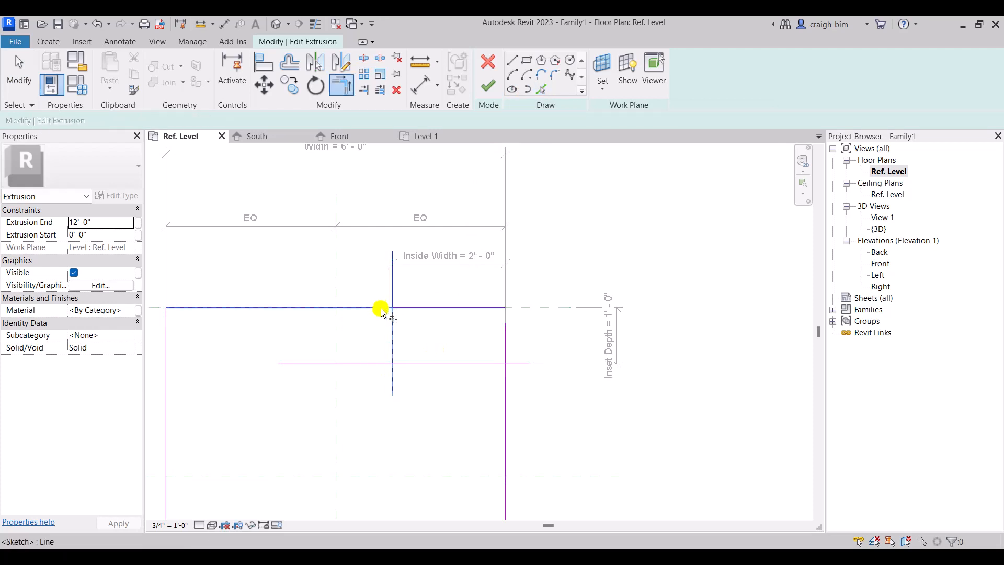
left_click(380, 308)
left_click(394, 355)
left_click(403, 364)
left_click(439, 364)
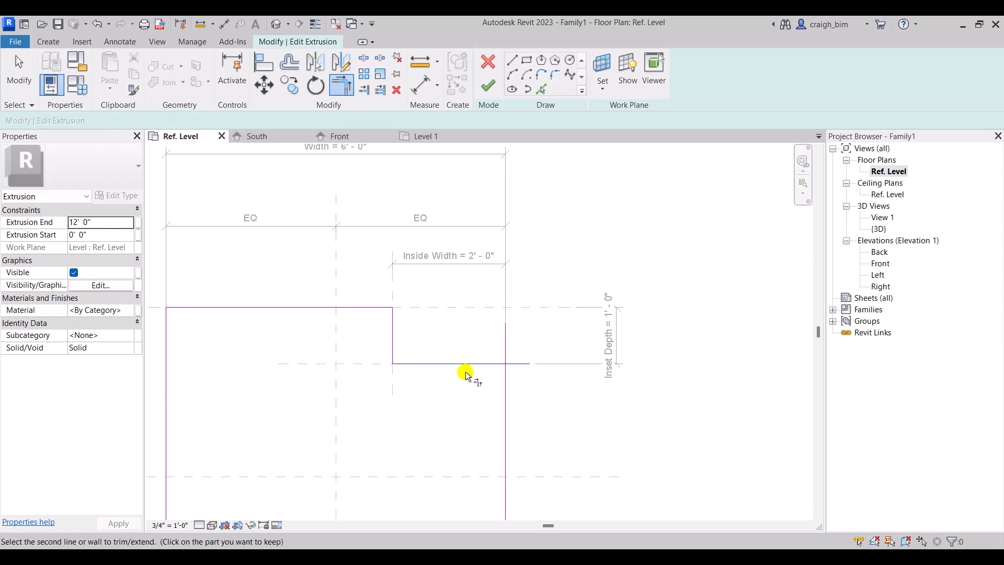
left_click(506, 381)
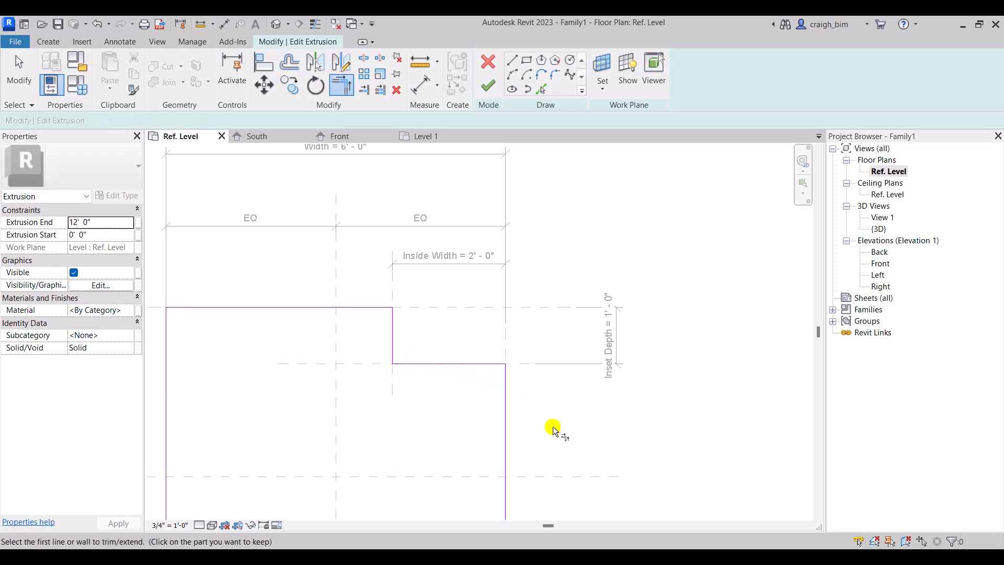
left_click(487, 85)
scroll(578, 220, "down", 3)
left_click(575, 372)
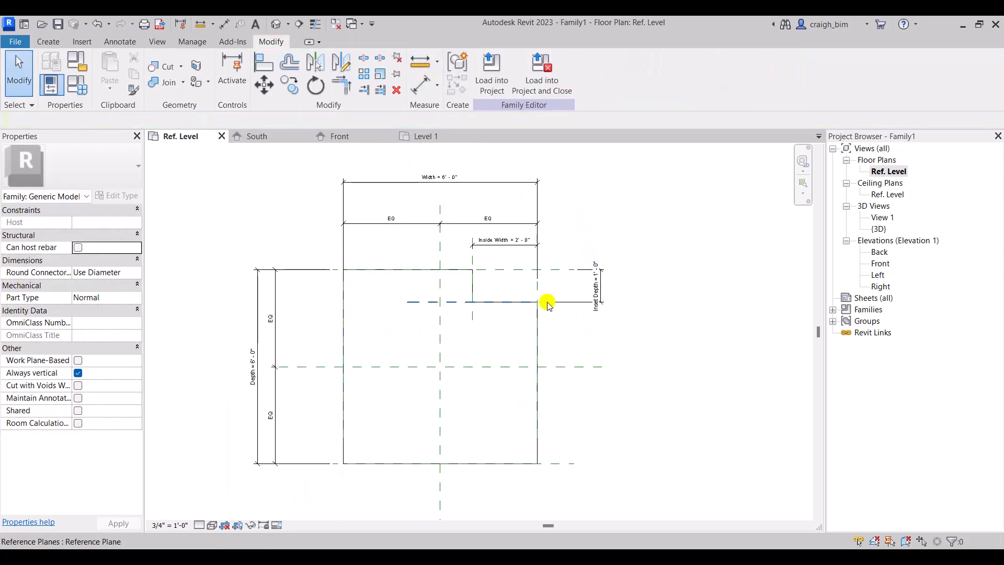
Mirror the Inset Depth reference plane about the horizontal Center (Front/Back) plane.
left_click(461, 302)
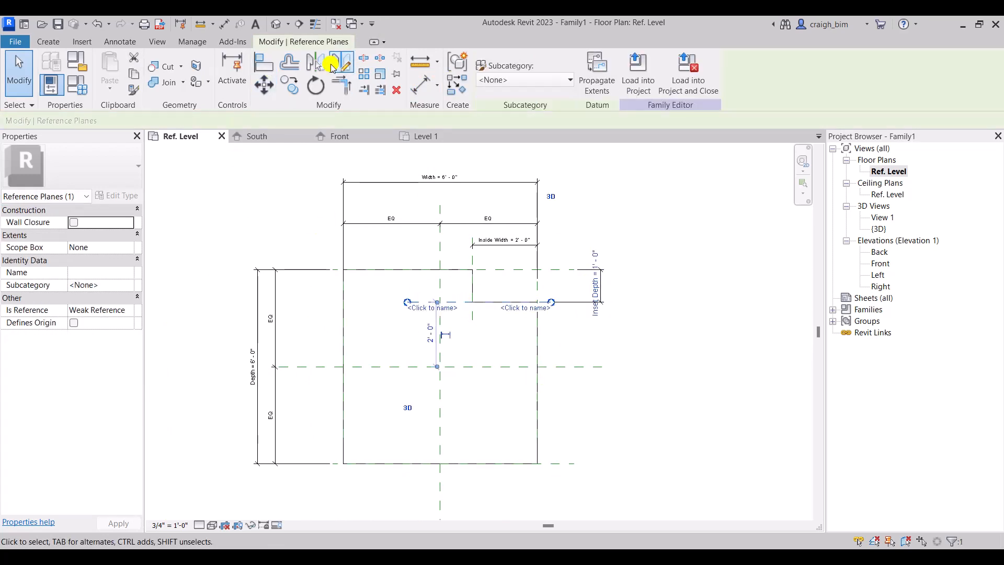
left_click(316, 64)
left_click(486, 366)
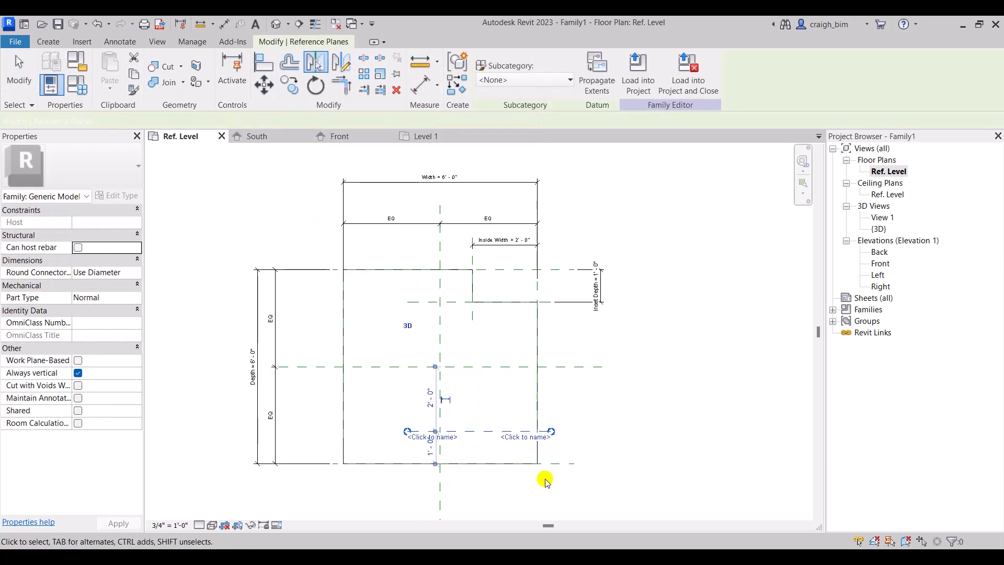
key("Escape")
Dimension the mirrored reference plane from the block's front edge and label that dimension with the Inset Depth parameter.
left_click(223, 24)
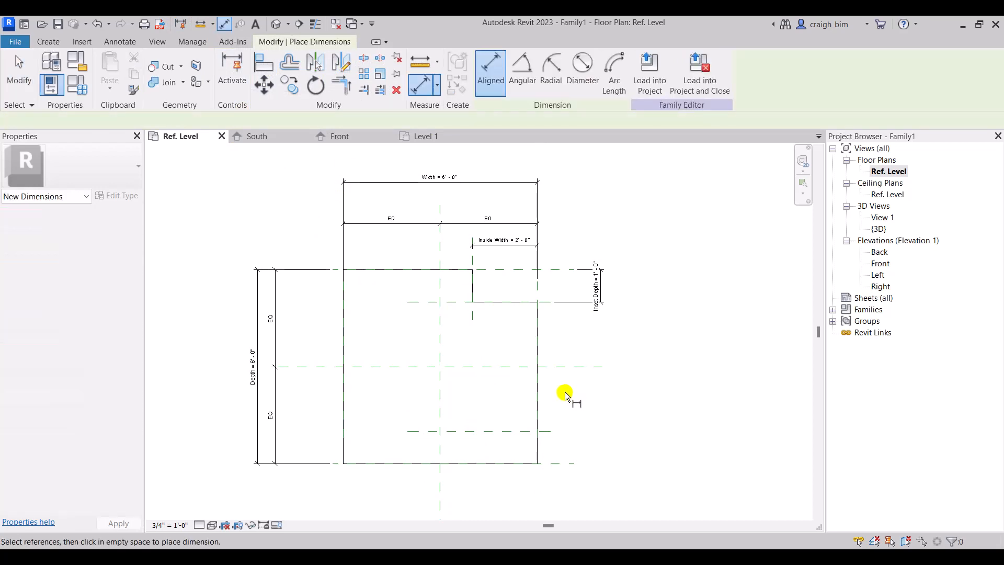
left_click(551, 433)
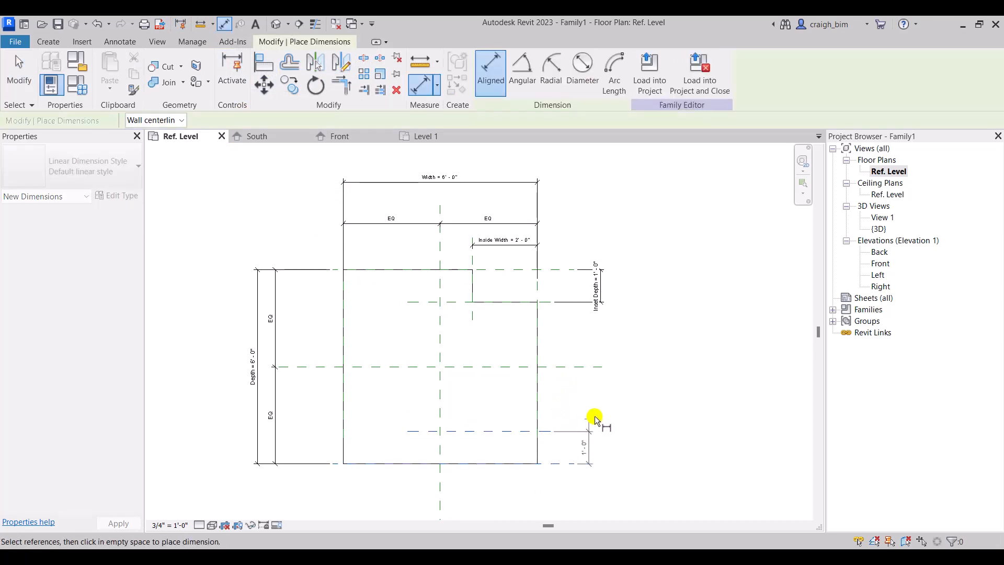
left_click(600, 414)
key("Escape")
left_click(603, 426)
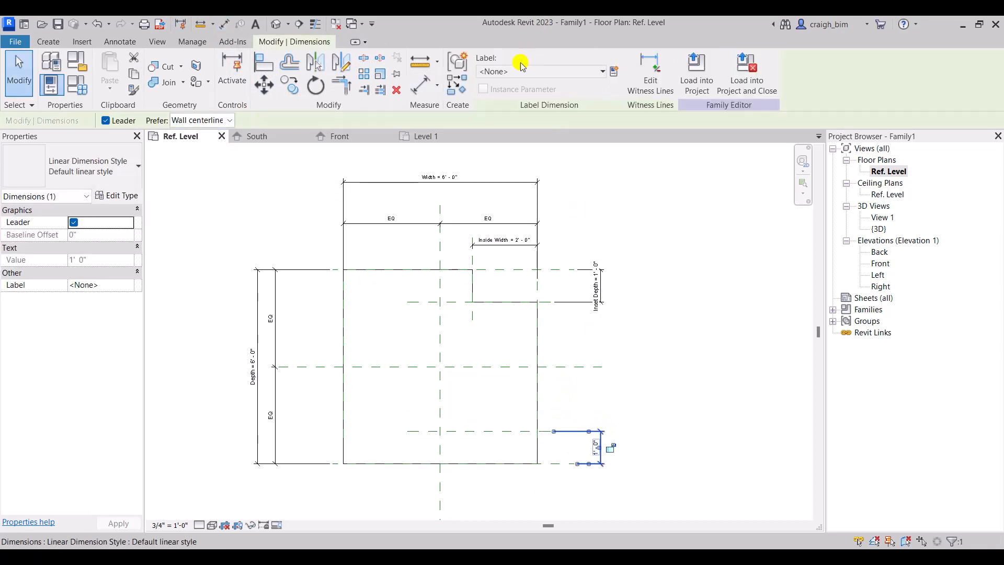
left_click(525, 72)
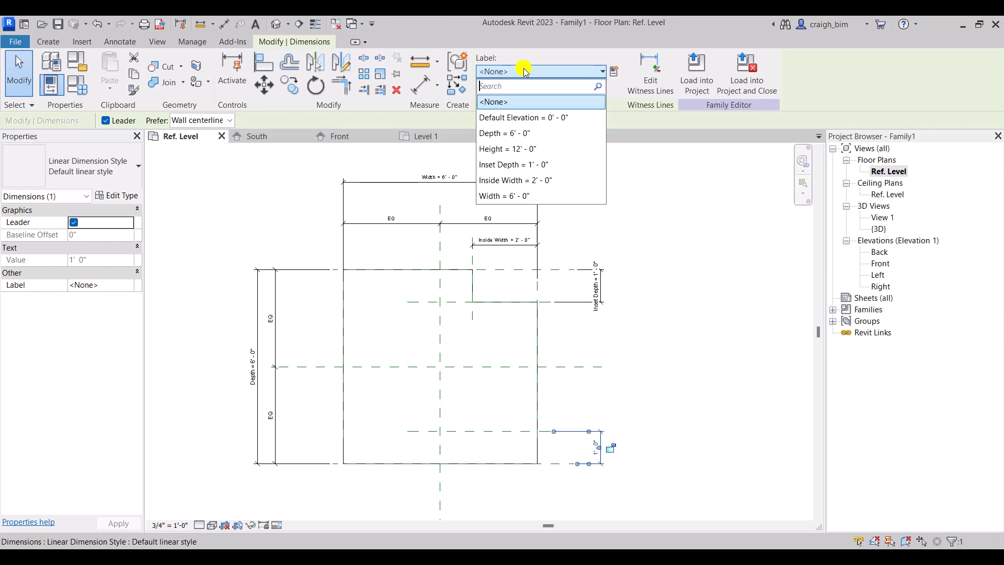
left_click(533, 165)
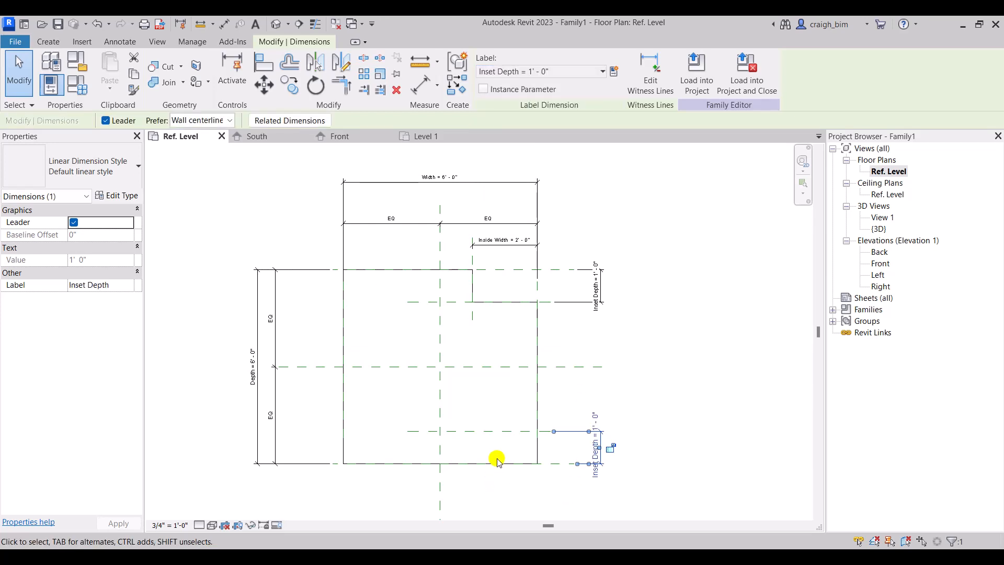
Create a void extrusion from a 3'-0" by 1'-0" rectangle between the vertical center plane and the block's lower-right corner, with its edges locked.
left_click(49, 41)
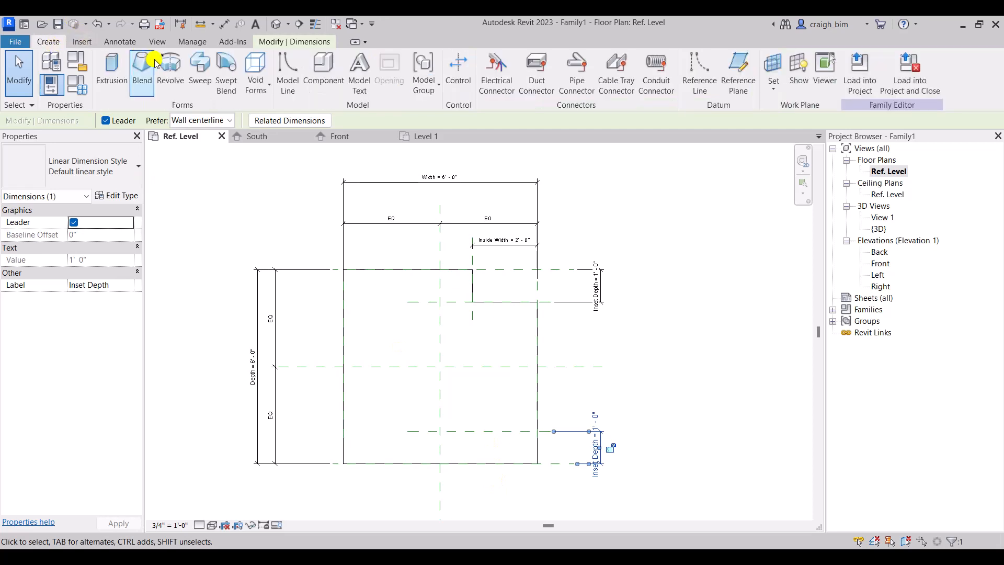
left_click(256, 73)
left_click(312, 110)
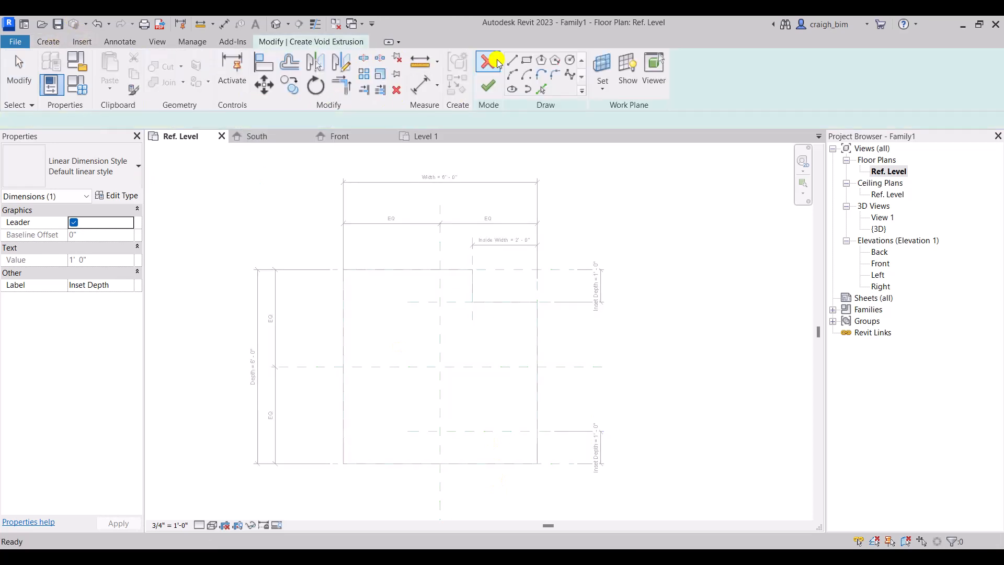
left_click(528, 61)
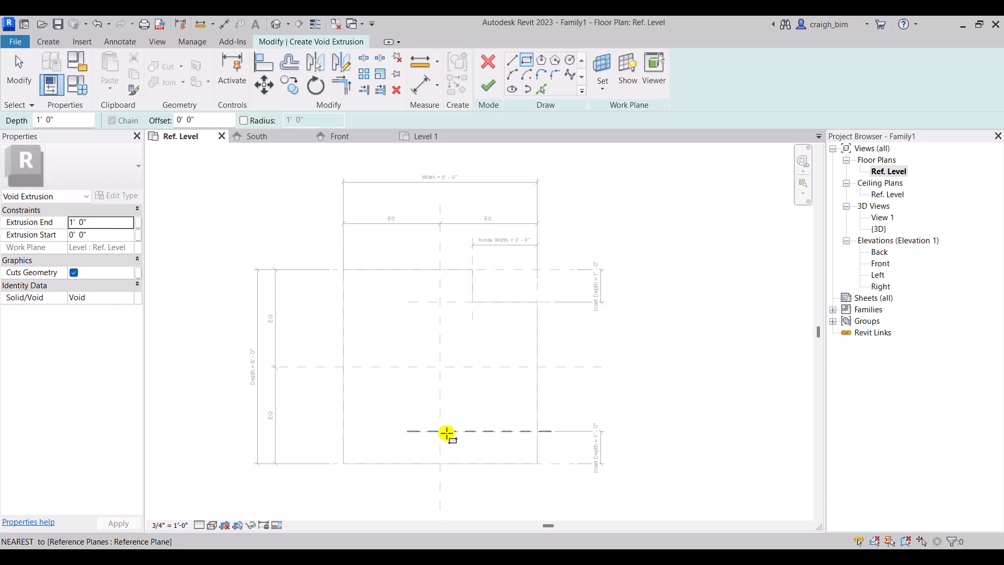
left_click(440, 432)
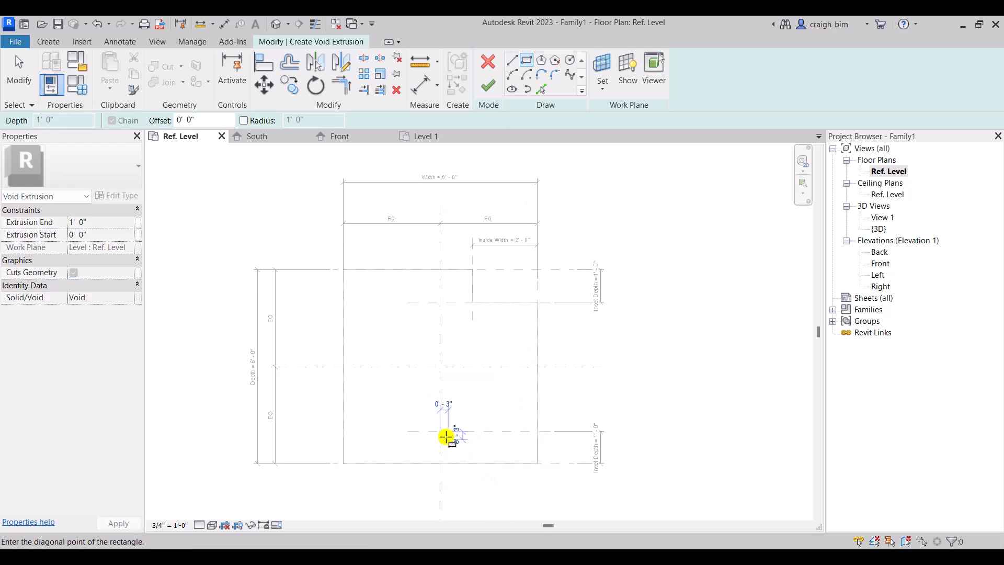
left_click(537, 464)
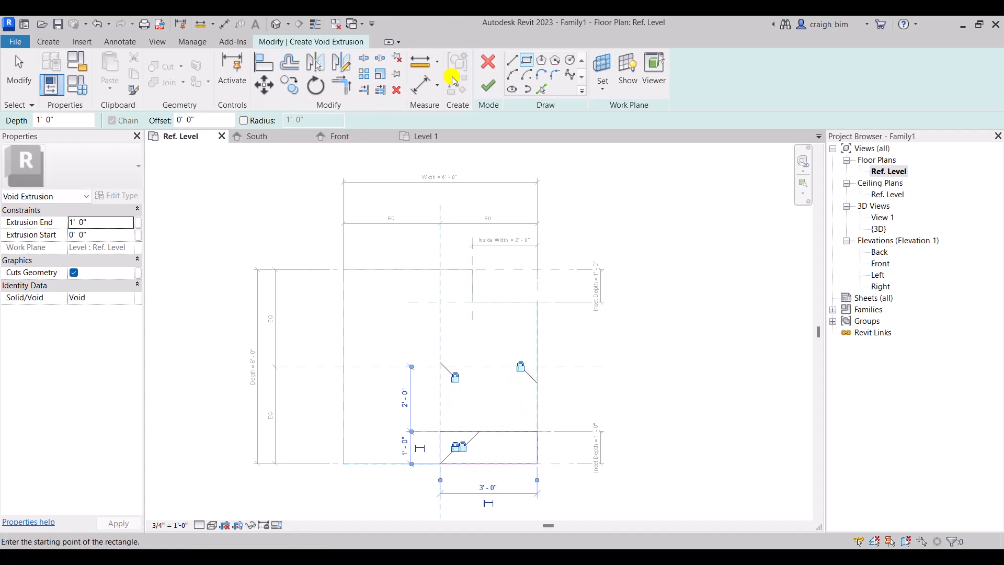
left_click(488, 85)
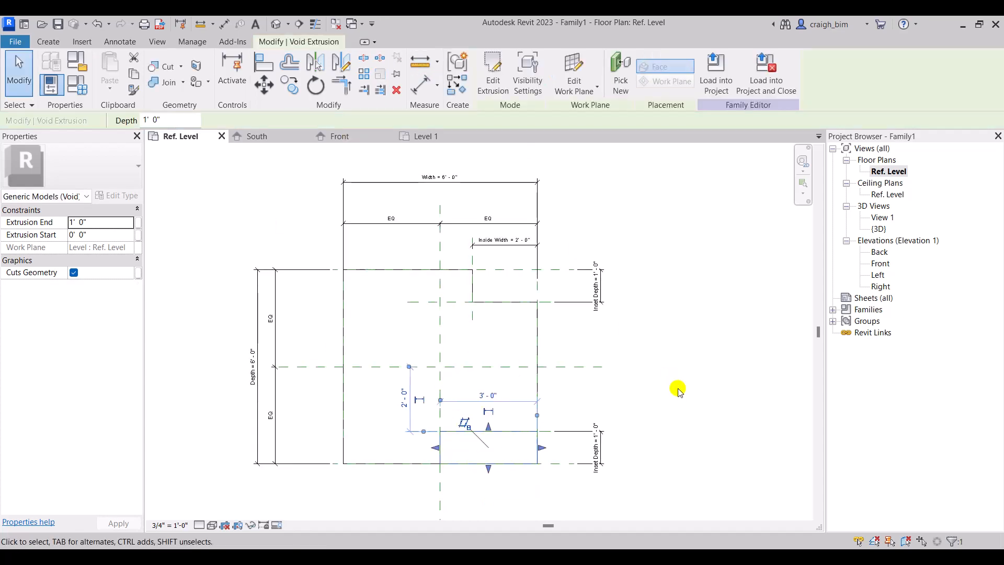
left_click(718, 451)
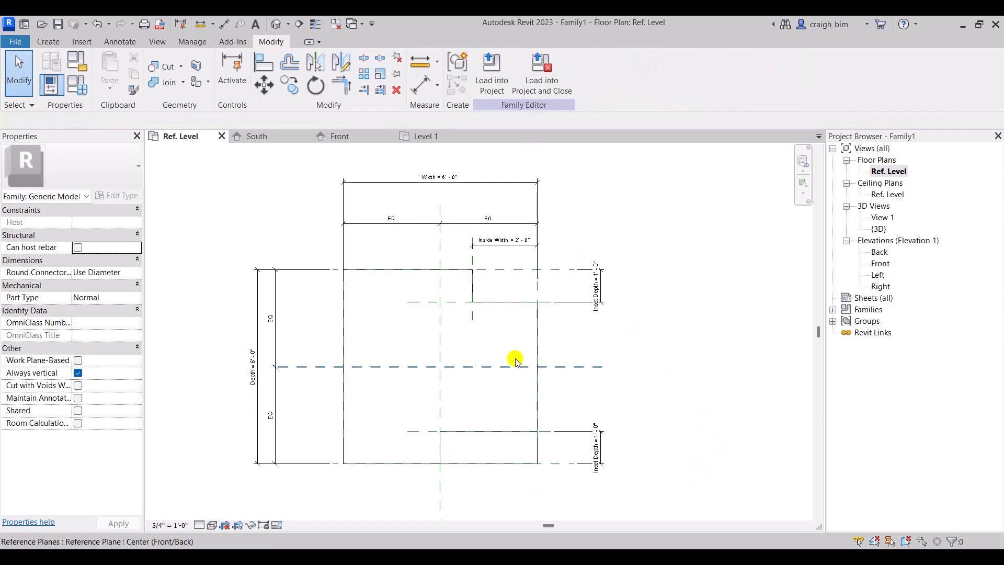
Edit the void's sketch to align its left edge with the Inside Width reference plane, removing the conflicting constraints, and finish the edit.
left_click(456, 431)
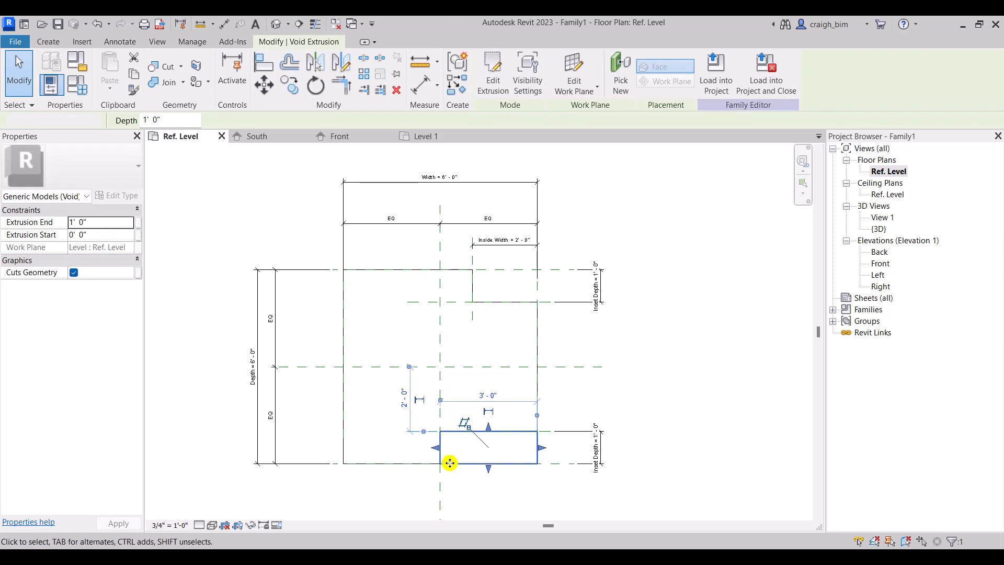
double_click(448, 463)
left_click(453, 450)
scroll(453, 448, "up", 4)
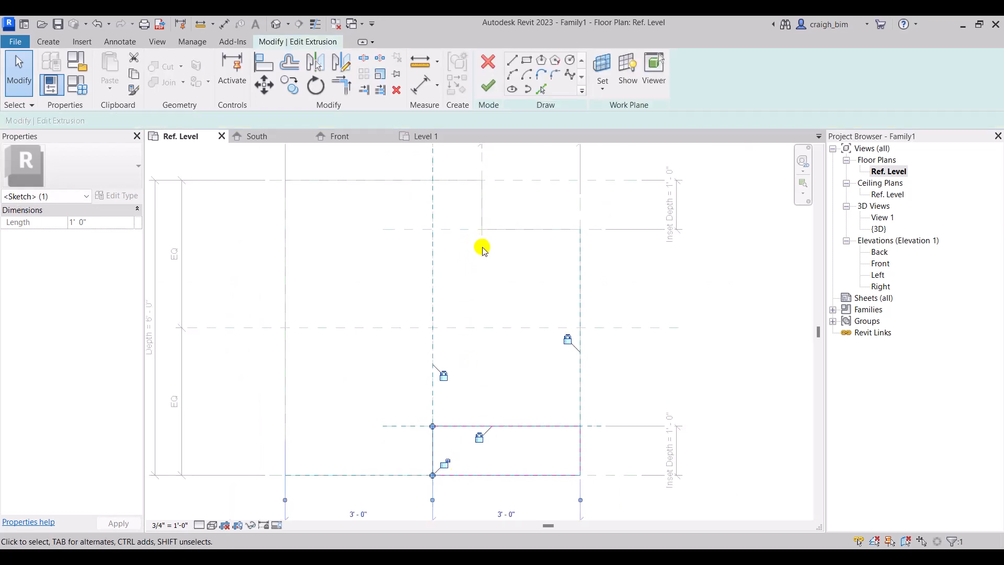
left_click(273, 61)
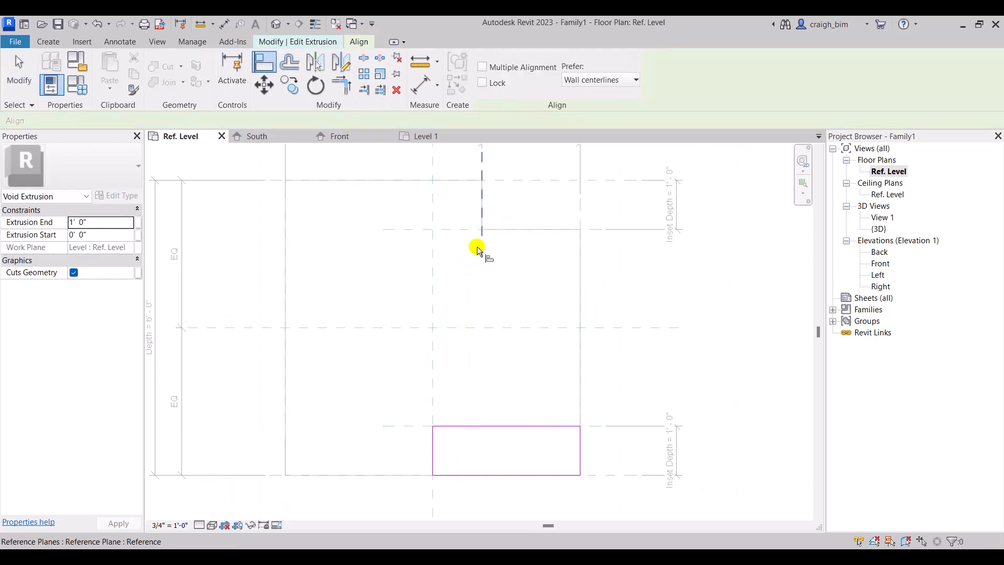
left_click(438, 459)
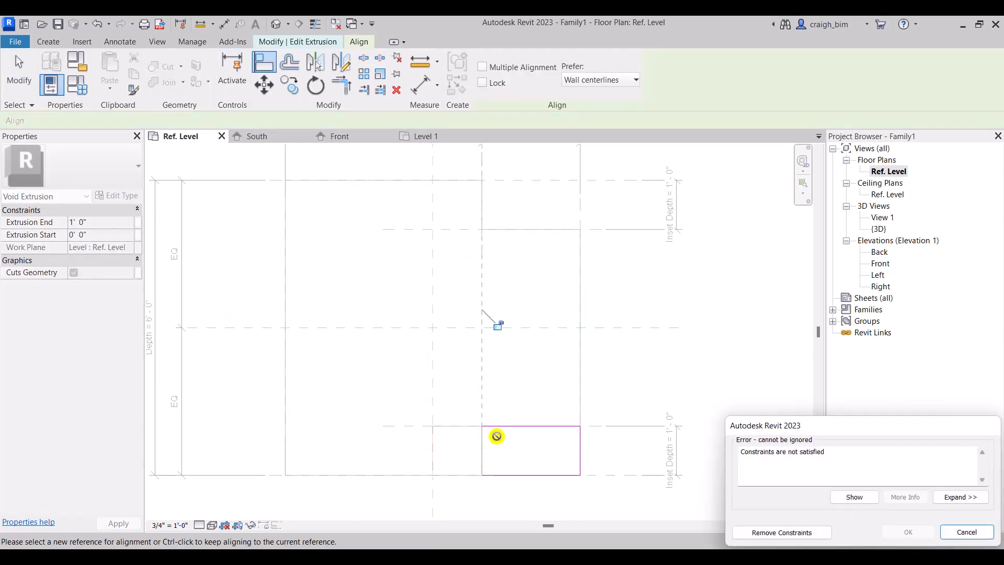
left_click(757, 531)
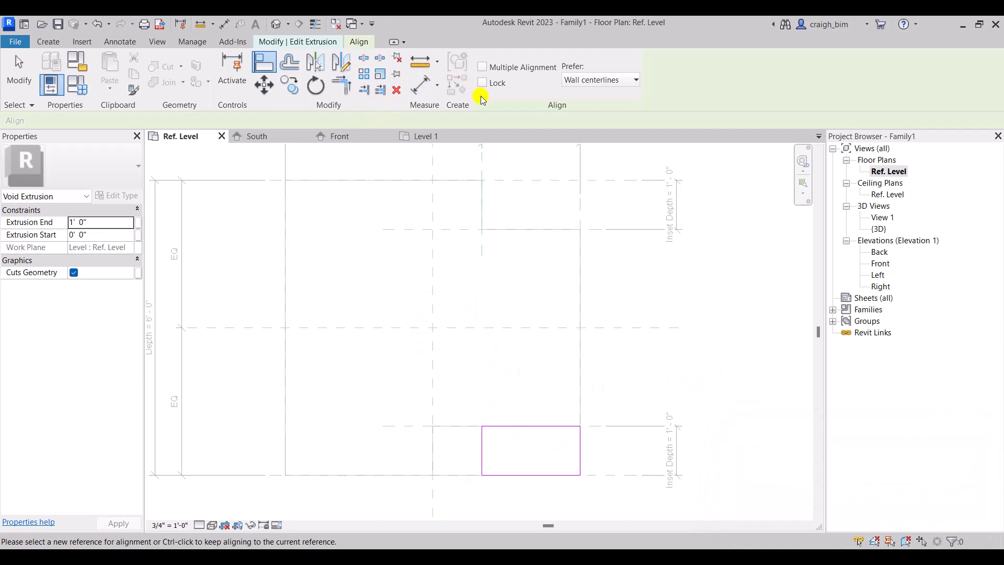
key("Escape")
left_click(488, 87)
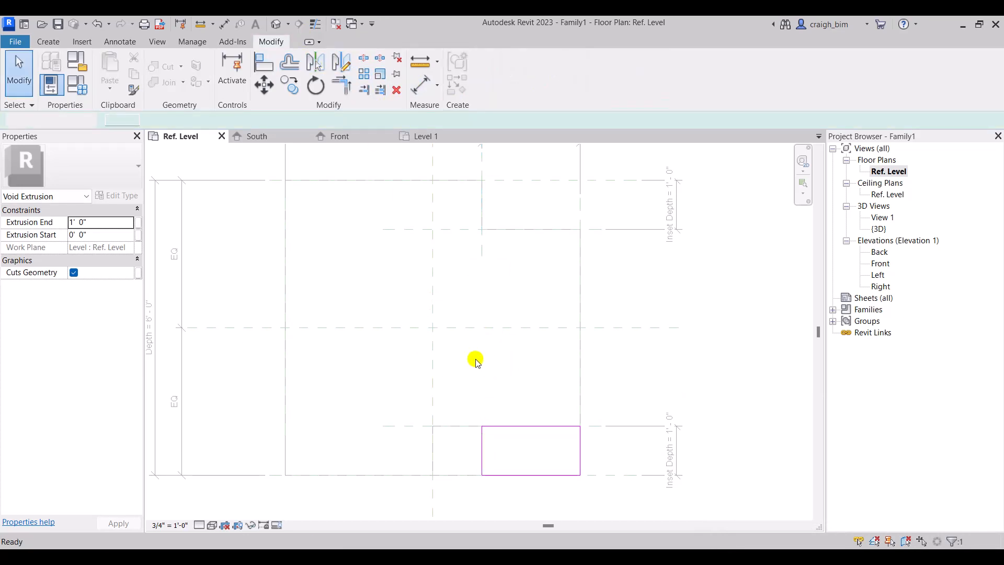
scroll(643, 374, "down", 2)
key("Escape")
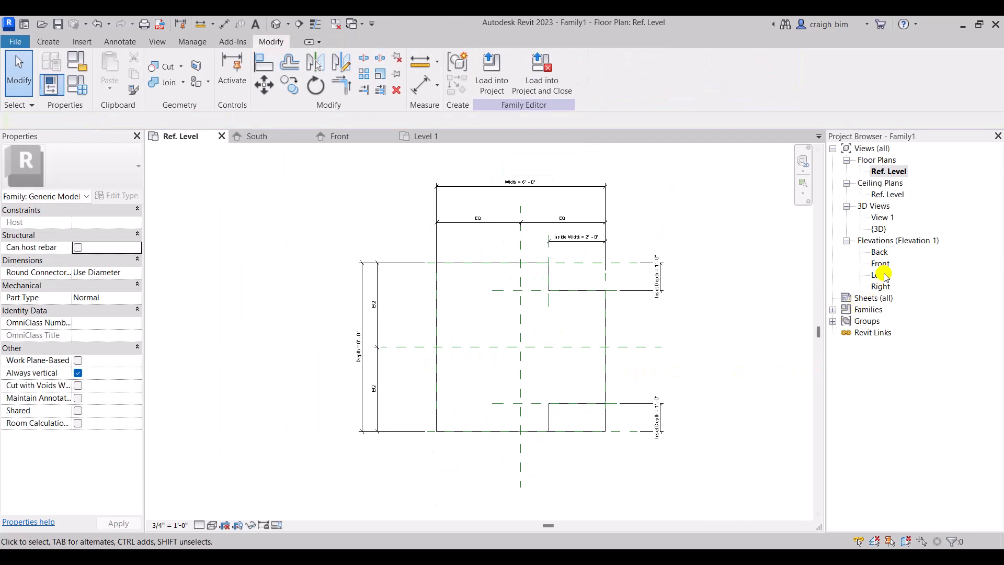
Open the Right elevation and draw a horizontal reference plane across the block at about mid-height.
left_click(608, 284)
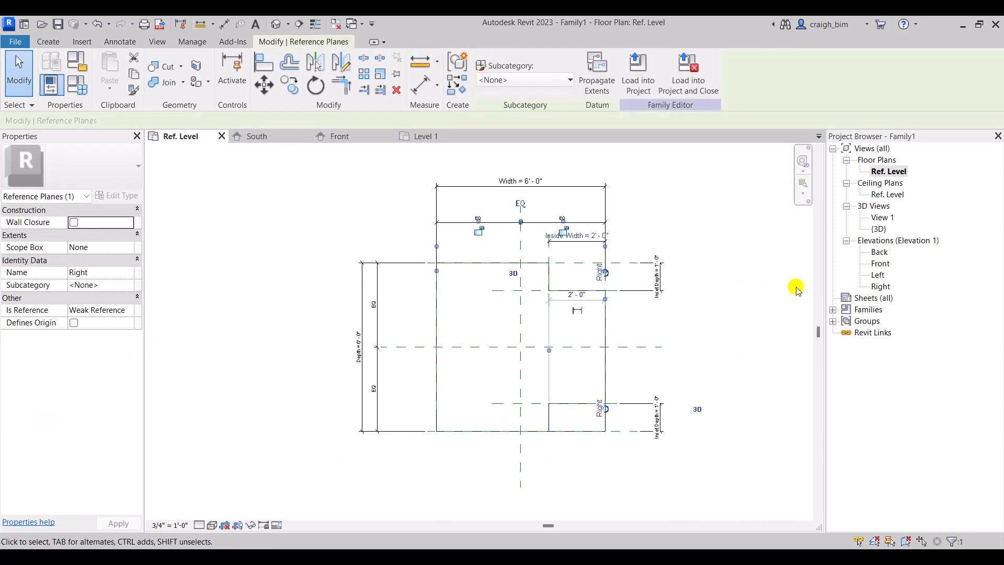
key("Escape")
double_click(881, 286)
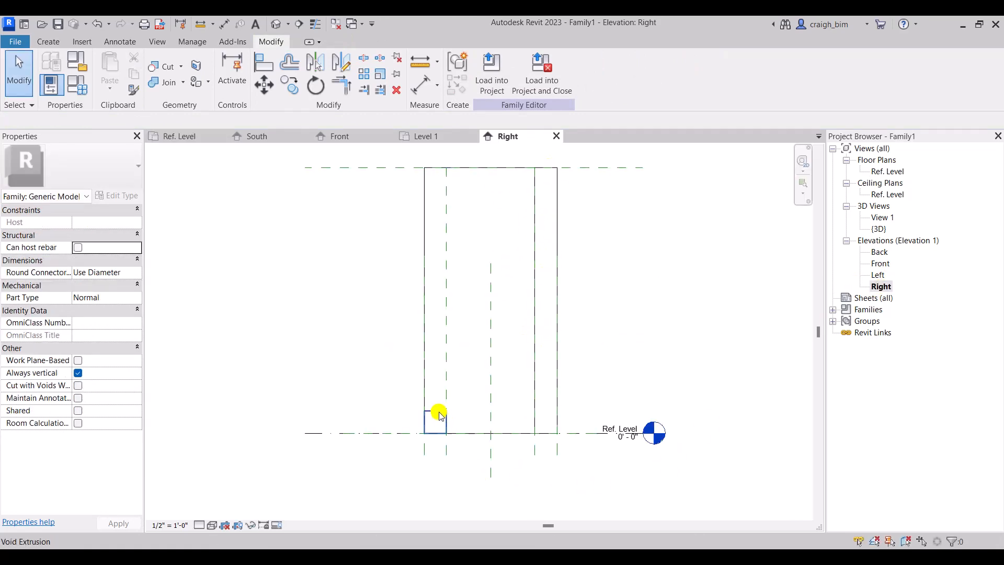
key("r")
key("p")
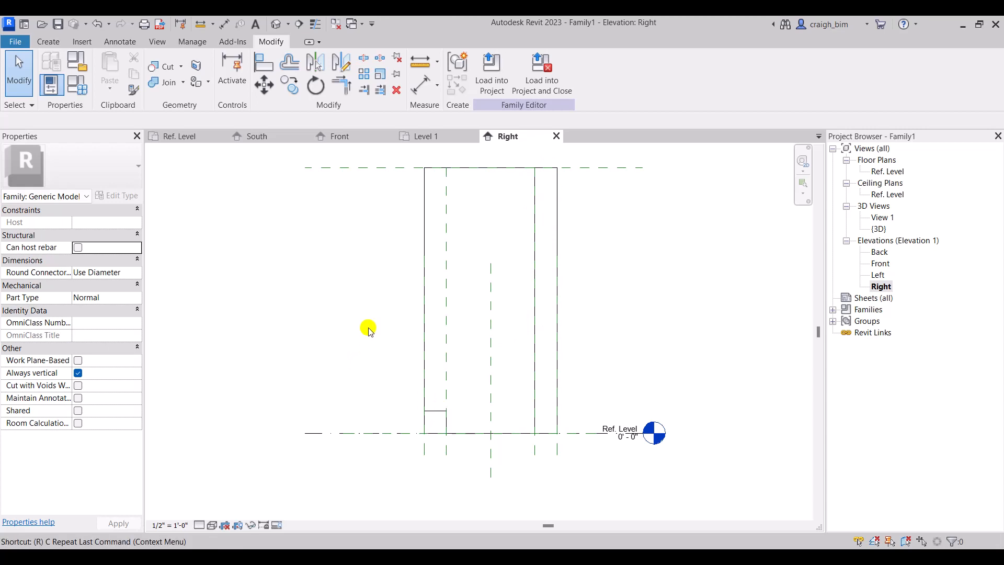
left_click(585, 309)
key("Escape")
key("Escape")
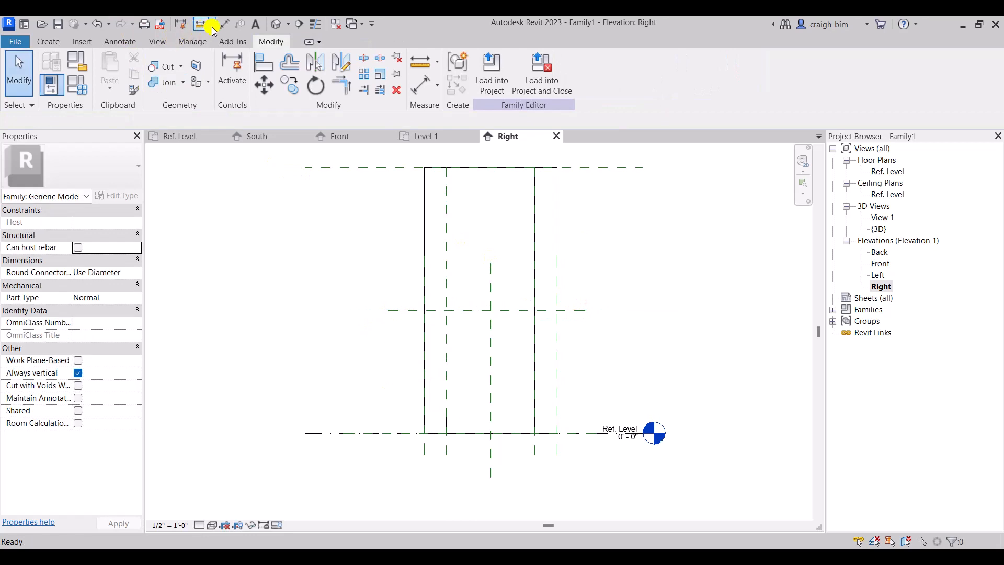
Dimension the mid-height reference plane between the block's top plane and the Ref. Level plane, and constrain both segments equal.
left_click(225, 24)
left_click(396, 167)
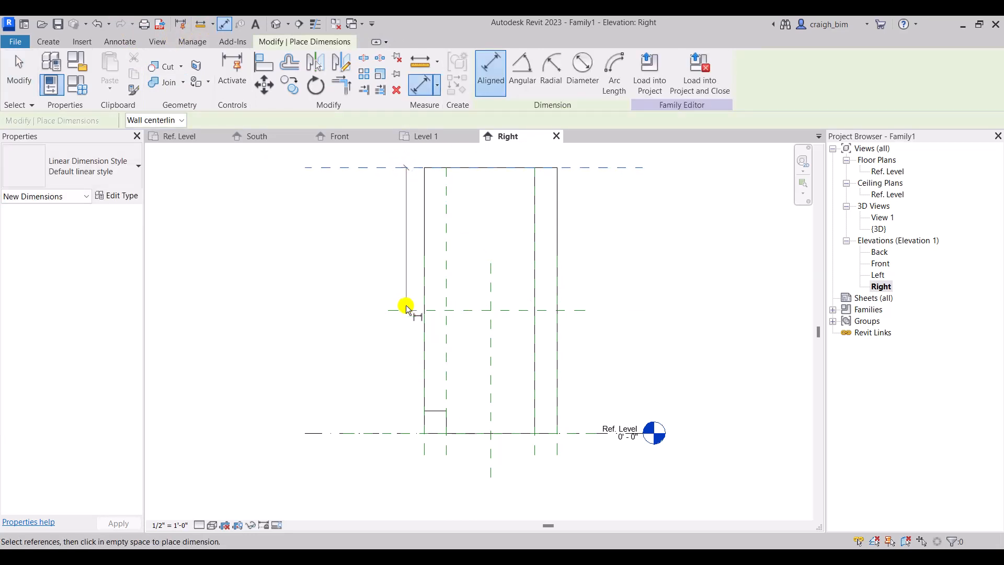
left_click(403, 310)
left_click(381, 433)
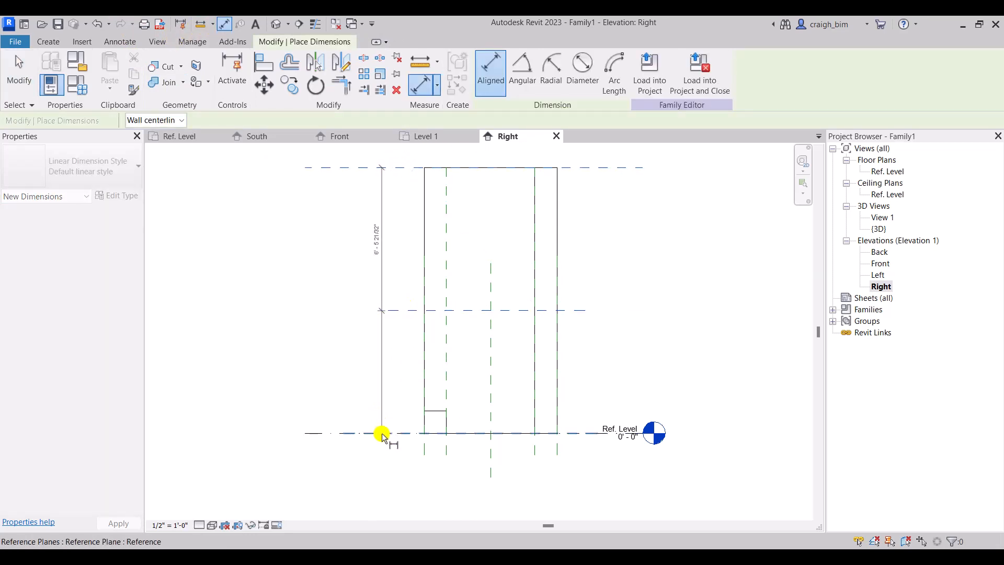
left_click(363, 382)
left_click(388, 301)
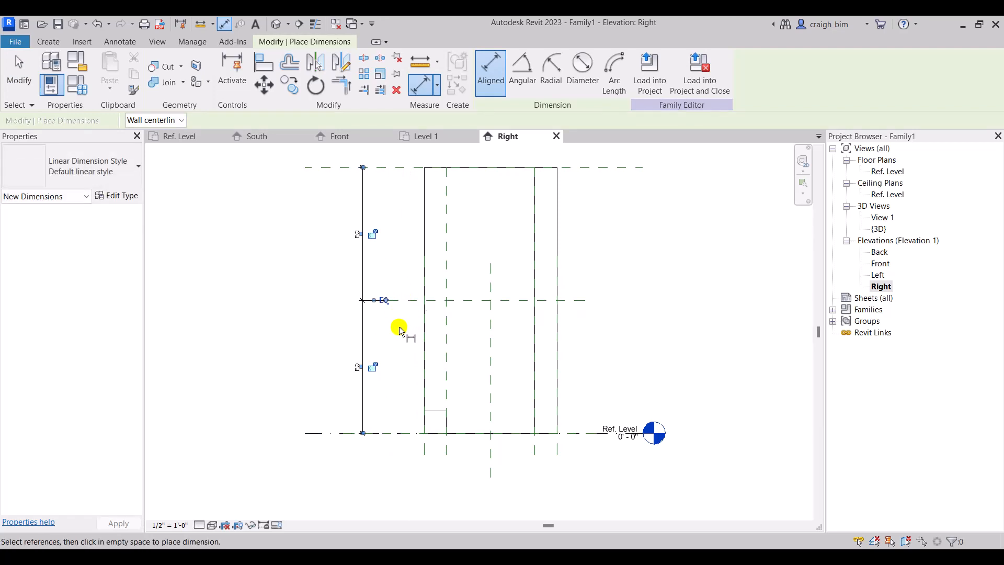
key("Escape")
key("Escape")
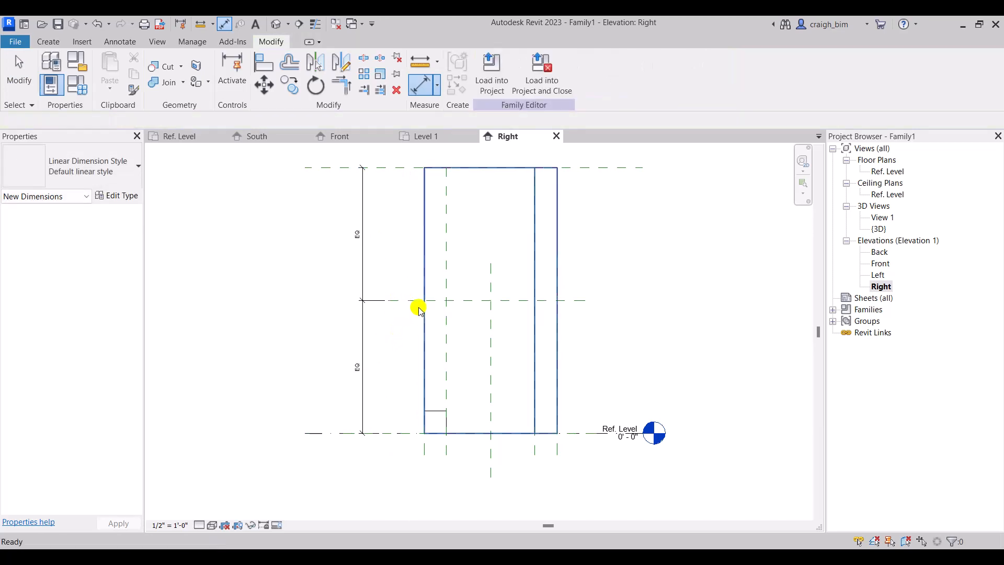
Name the horizontal reference plane across the middle of the block Middle Height.
left_click(407, 301)
left_click(407, 308)
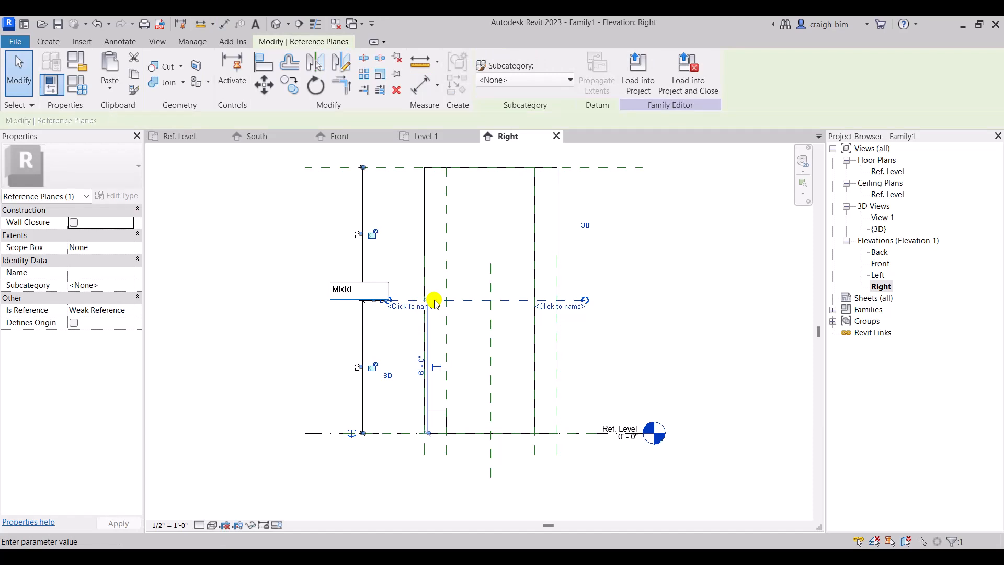
key("Return")
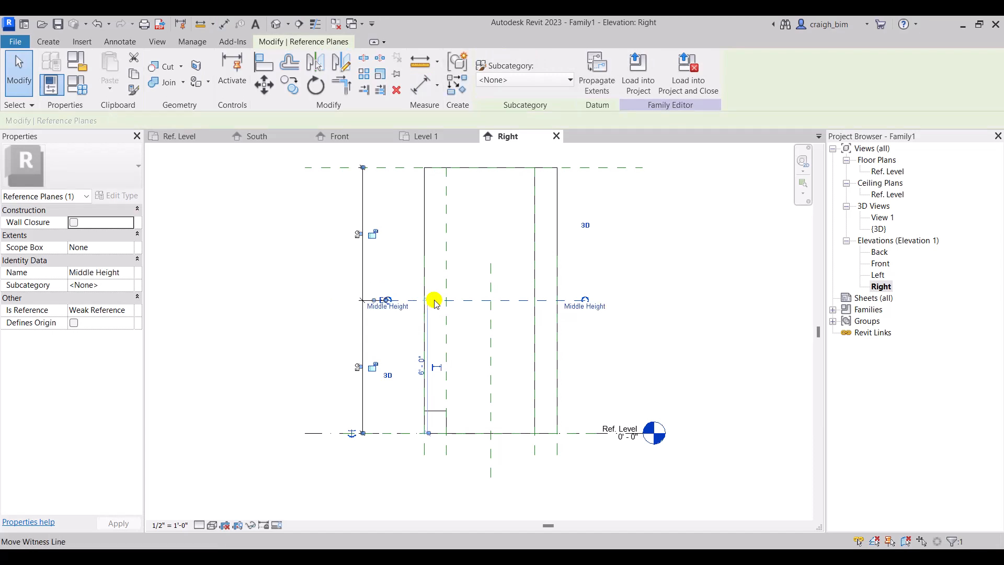
left_click(406, 331)
Change the void extrusion's work plane to Reference Plane : Middle Height.
left_click(433, 416)
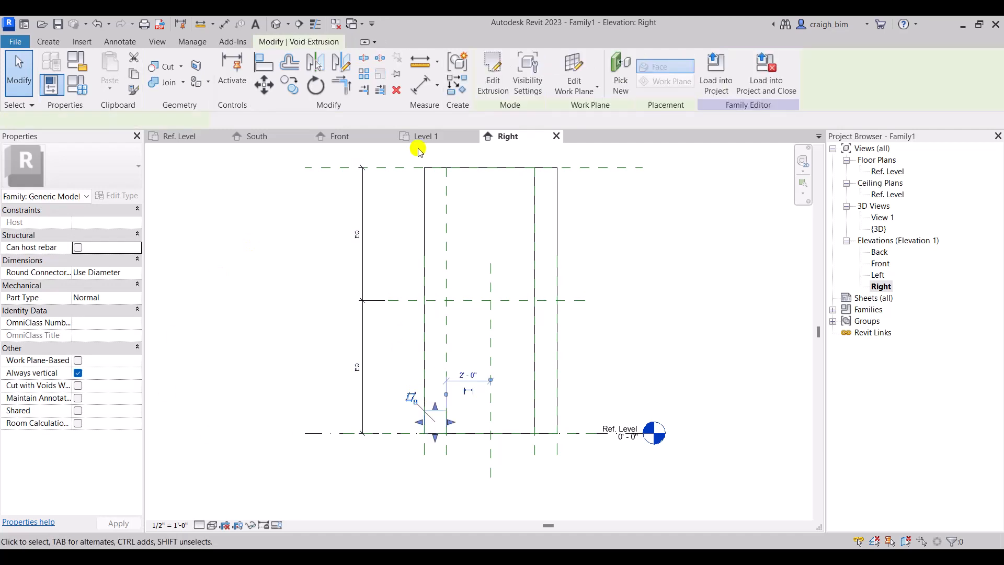
left_click(597, 93)
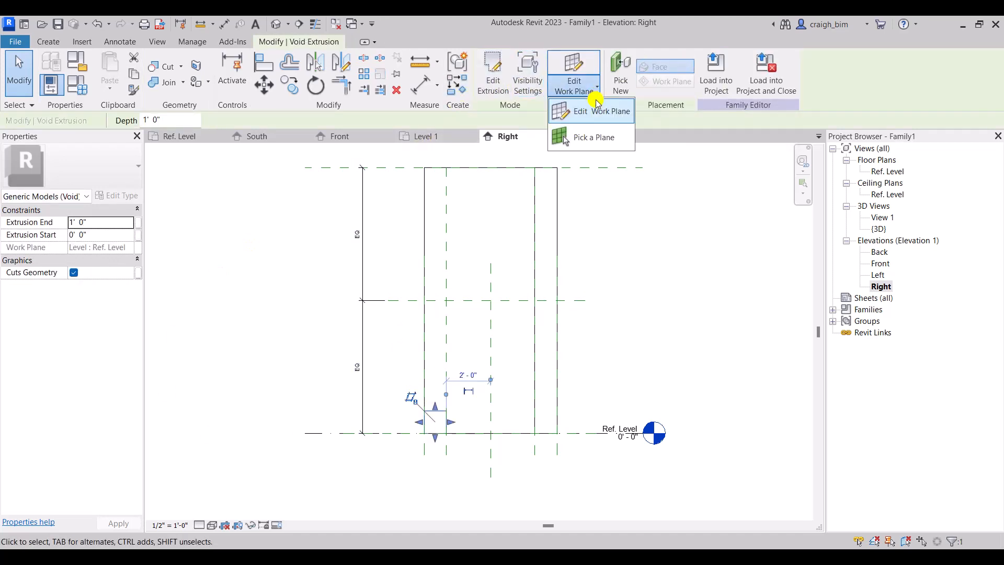
left_click(595, 112)
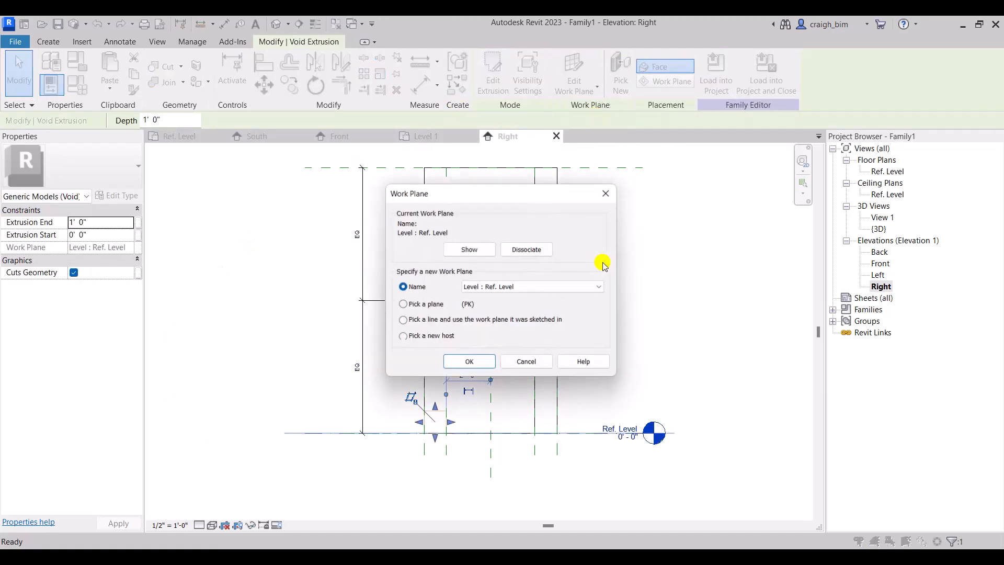
left_click(541, 286)
left_click(539, 307)
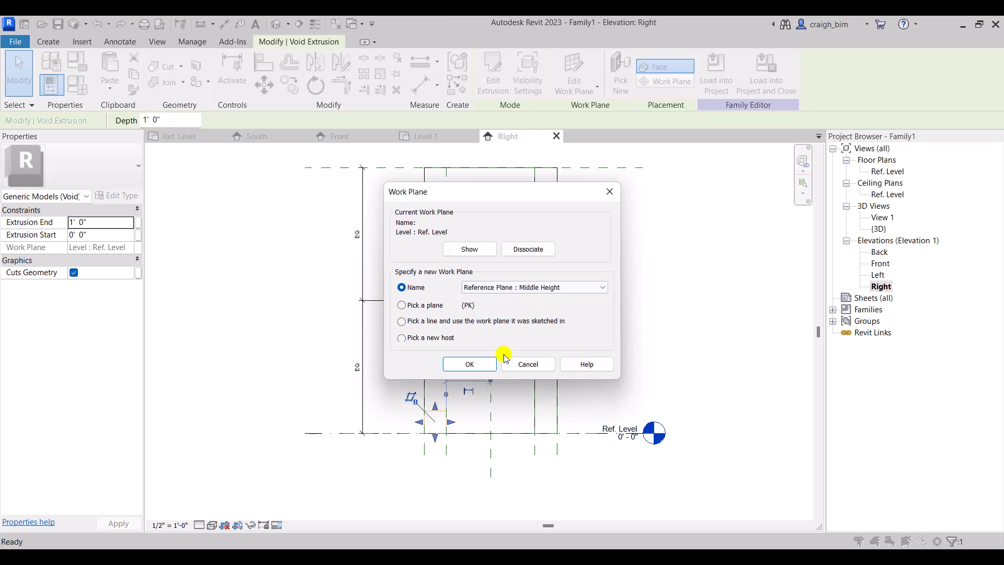
left_click(480, 365)
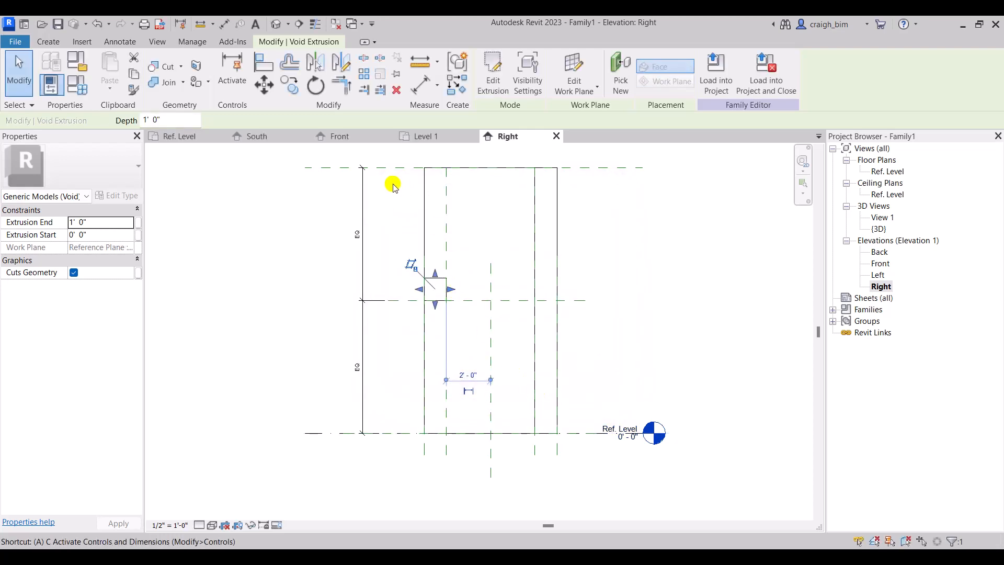
Align the void extrusion's top edge to the reference plane at the block's top and lock the alignment.
left_click(265, 61)
left_click(445, 273)
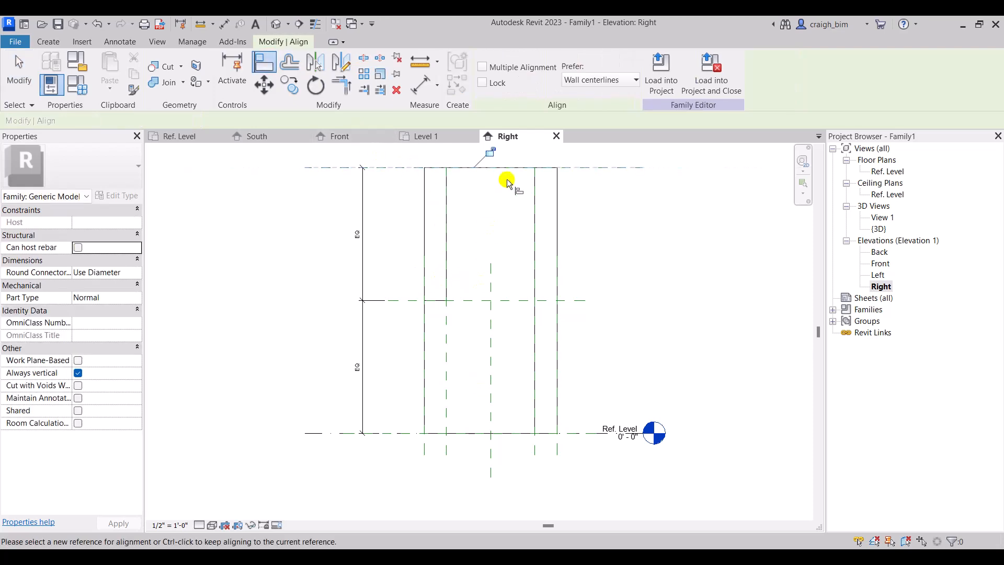
left_click(489, 152)
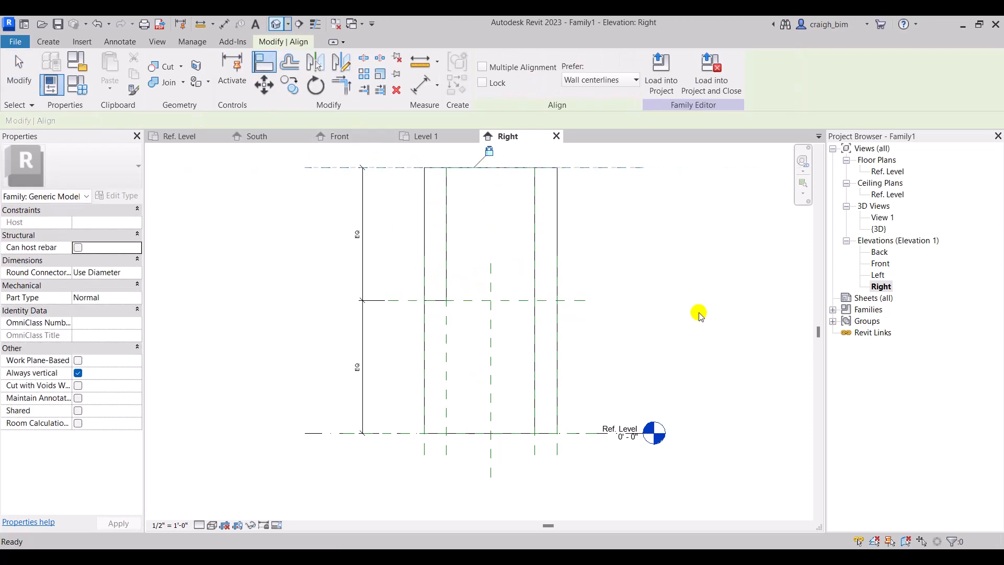
key("Escape")
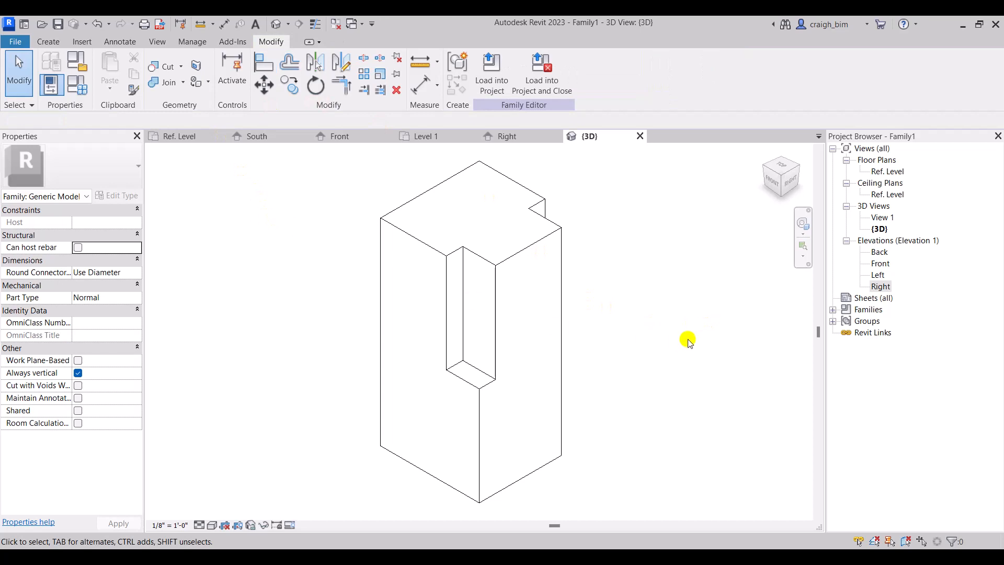
Check the block's cuts in 3D, load the family into Project1 and place one instance beside the existing blocks on Level 1.
middle_click_drag(689, 341, 553, 300, "shift")
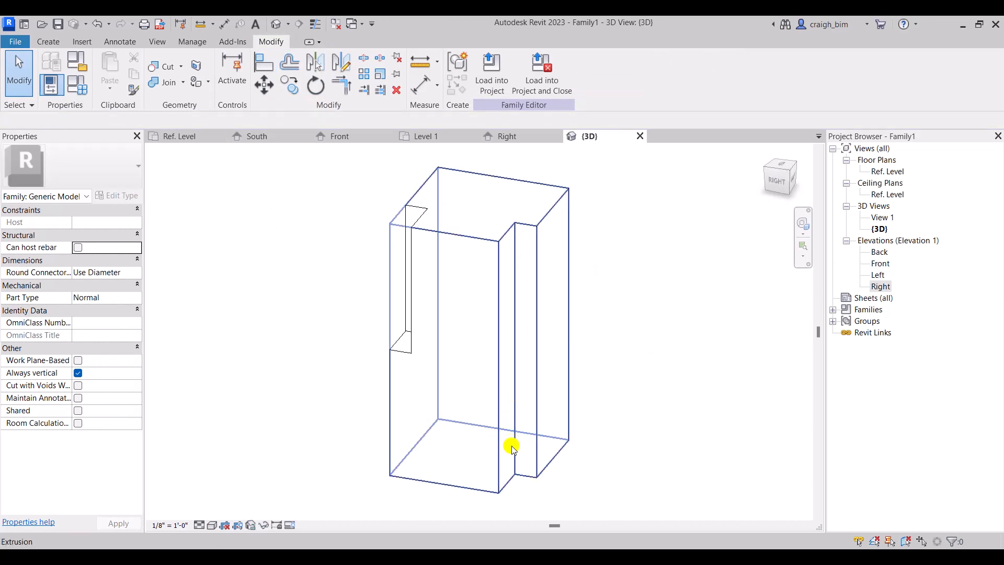
middle_click_drag(513, 408, 500, 248, "shift")
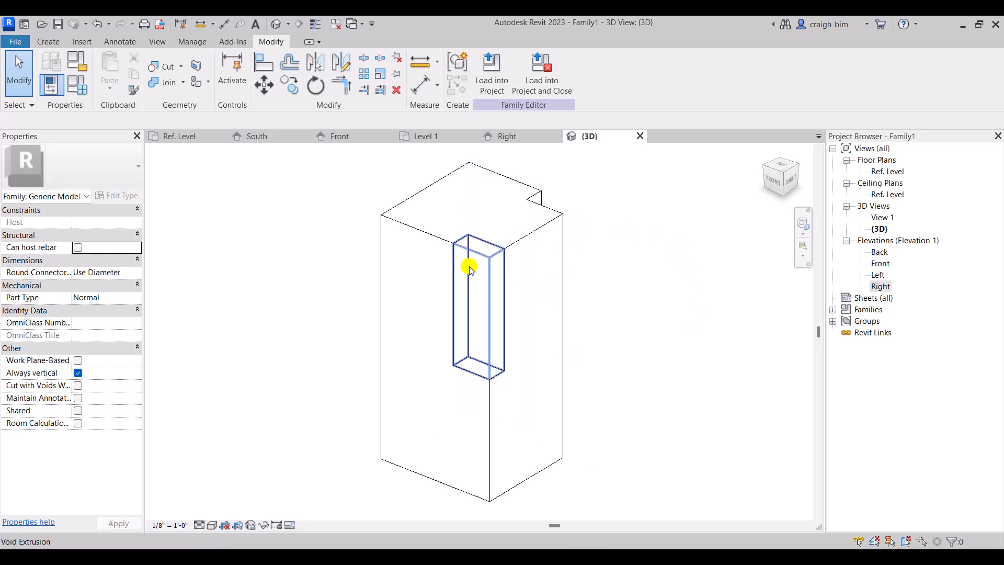
left_click(489, 78)
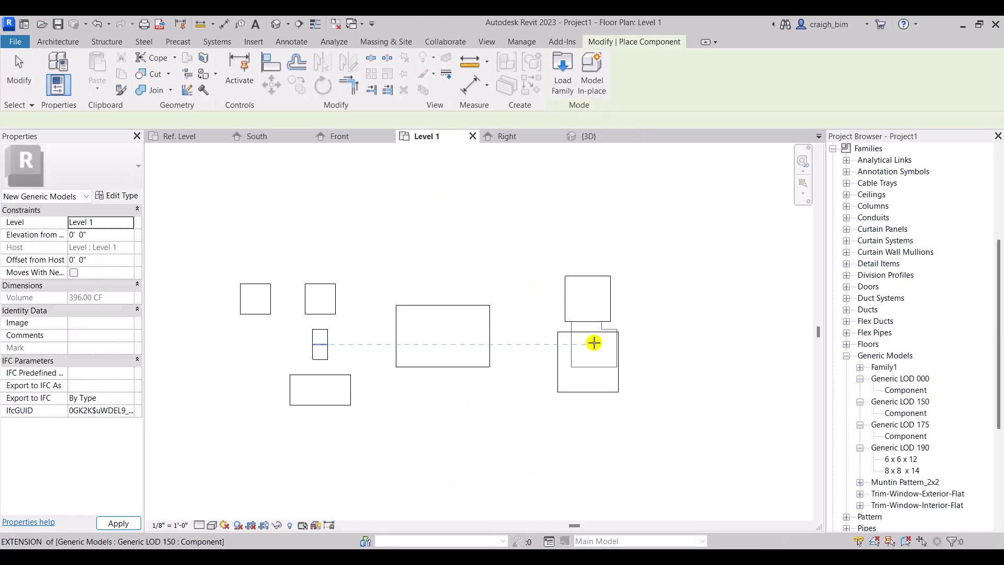
left_click(667, 304)
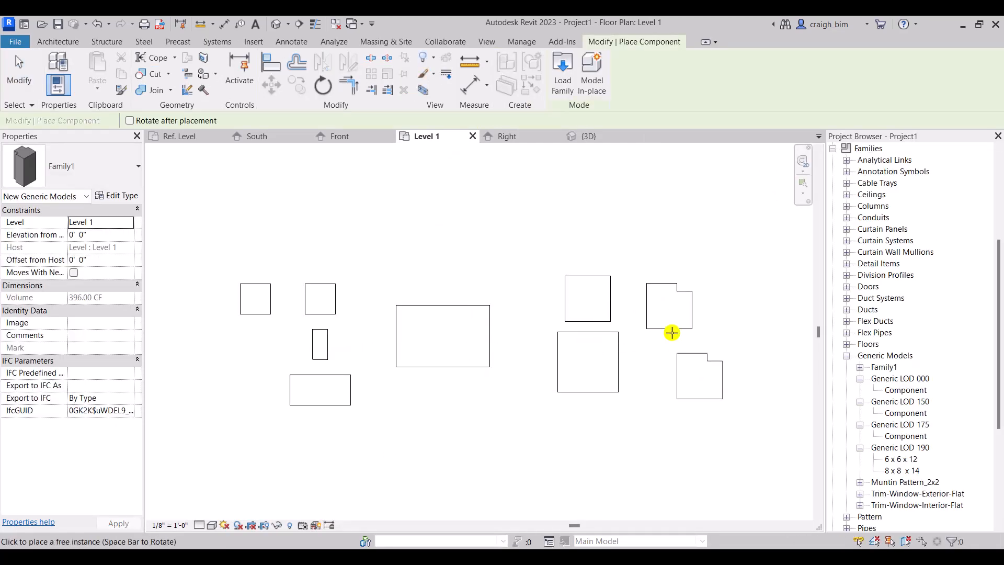
key("Escape")
left_click(671, 328)
middle_click_drag(707, 390, 461, 401)
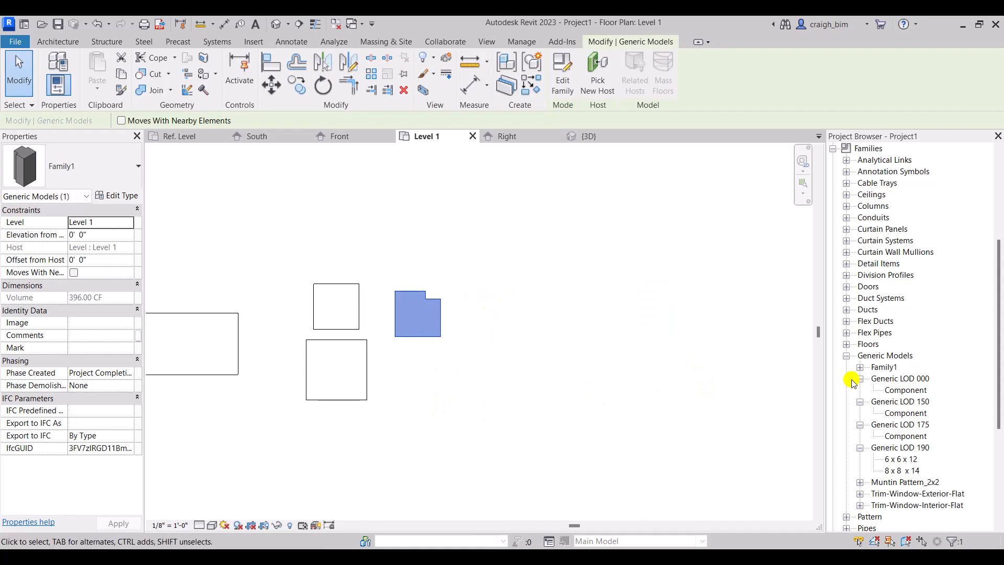
left_click(506, 136)
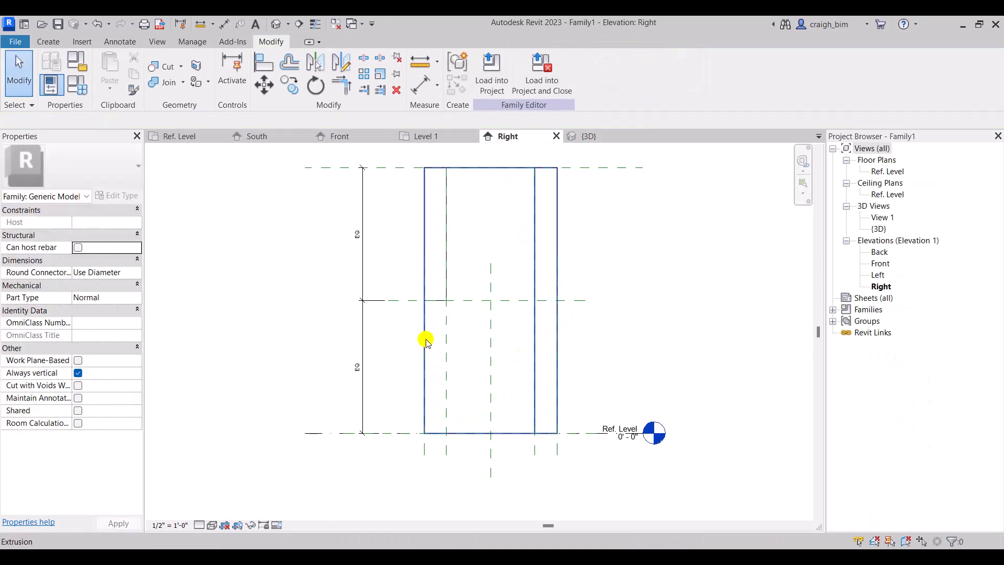
left_click(224, 24)
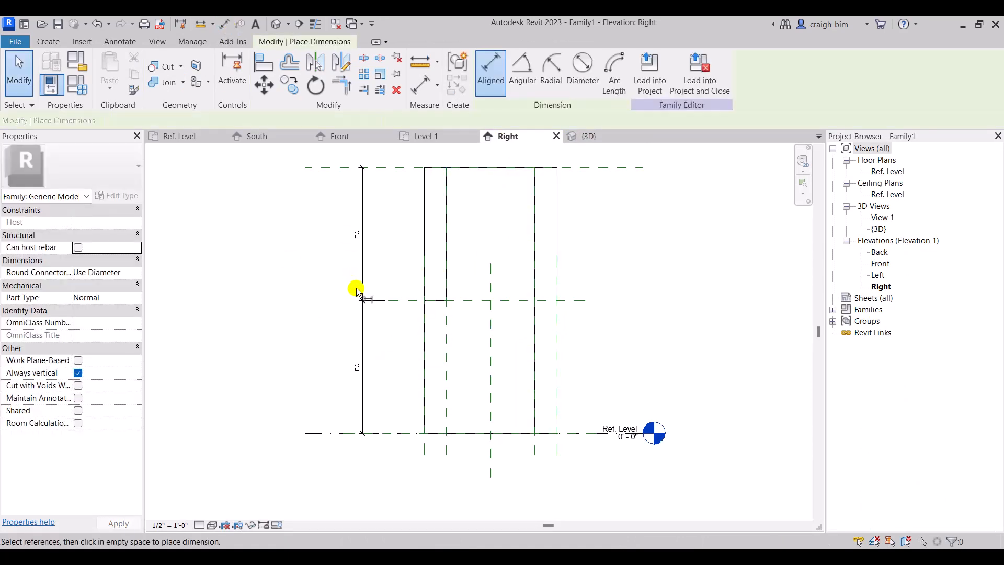
left_click(413, 300)
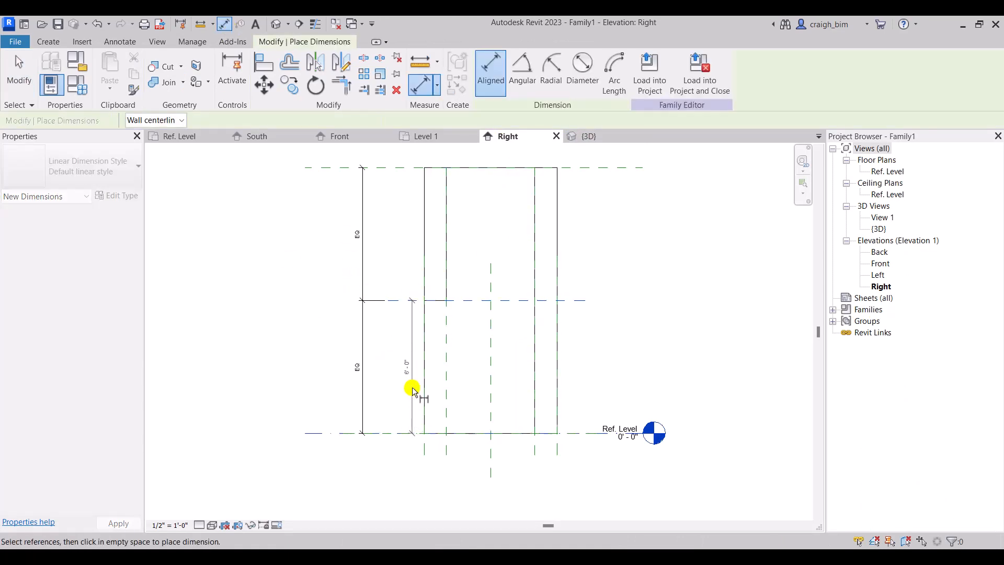
key("Escape")
key("Escape")
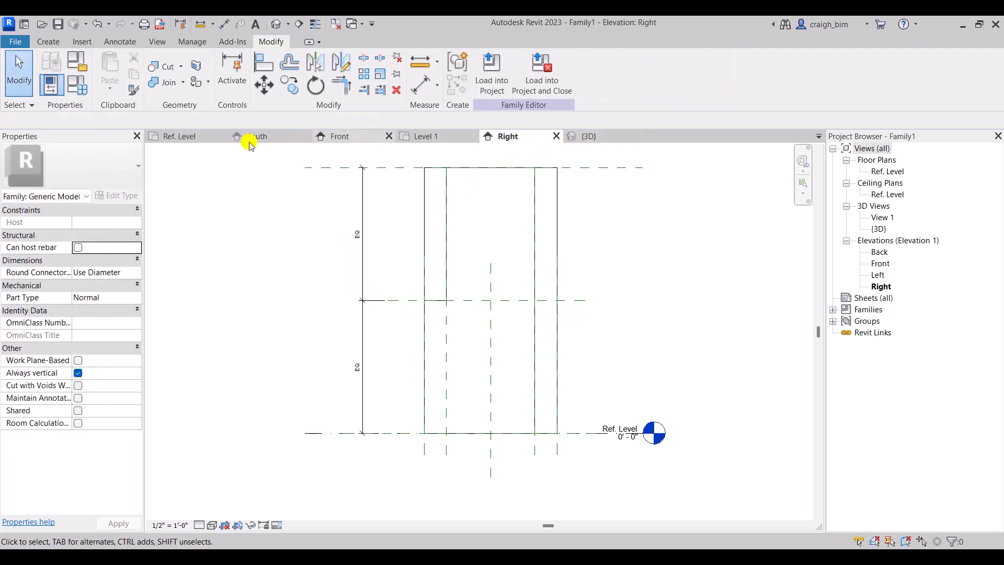
left_click(159, 136)
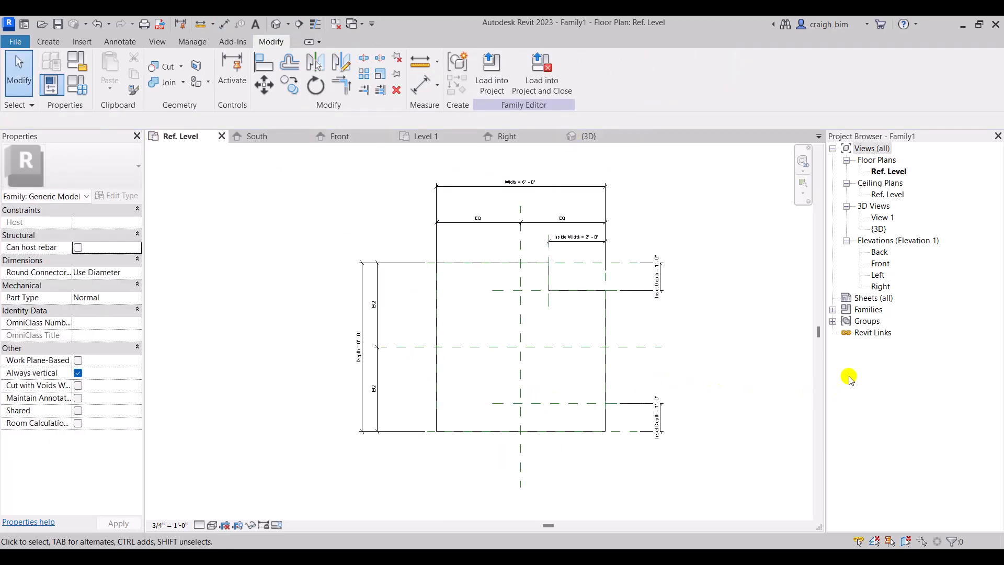
Set the cut plane offset in the Level 1 floor plan's view range to 7 feet.
left_click(421, 136)
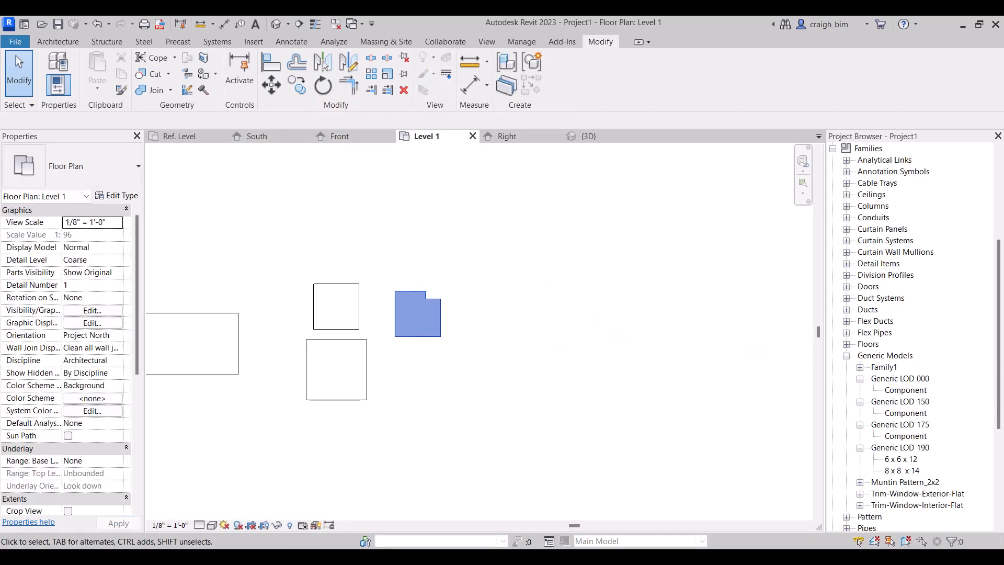
scroll(420, 327, "up", 5)
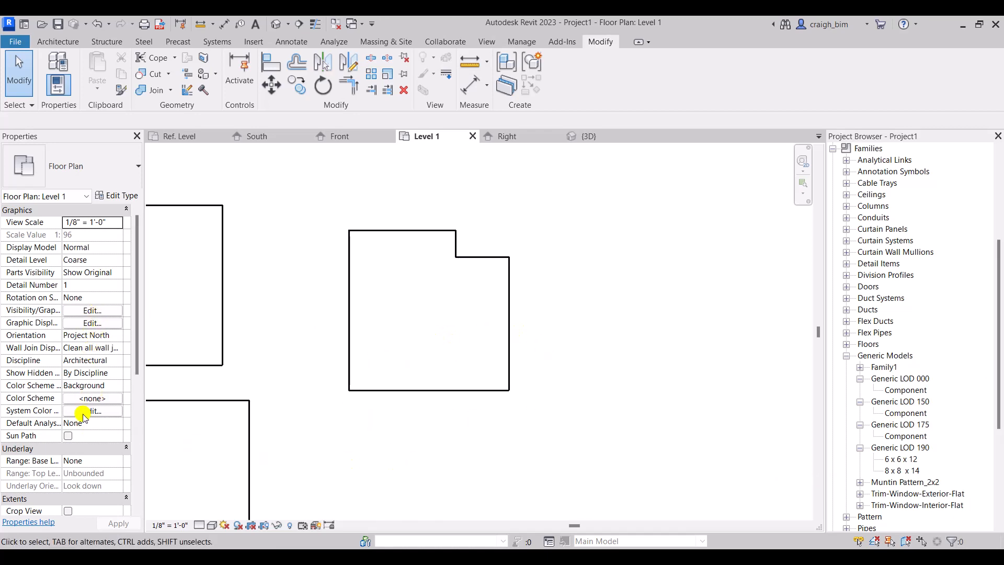
scroll(83, 413, "down", 4)
left_click(89, 448)
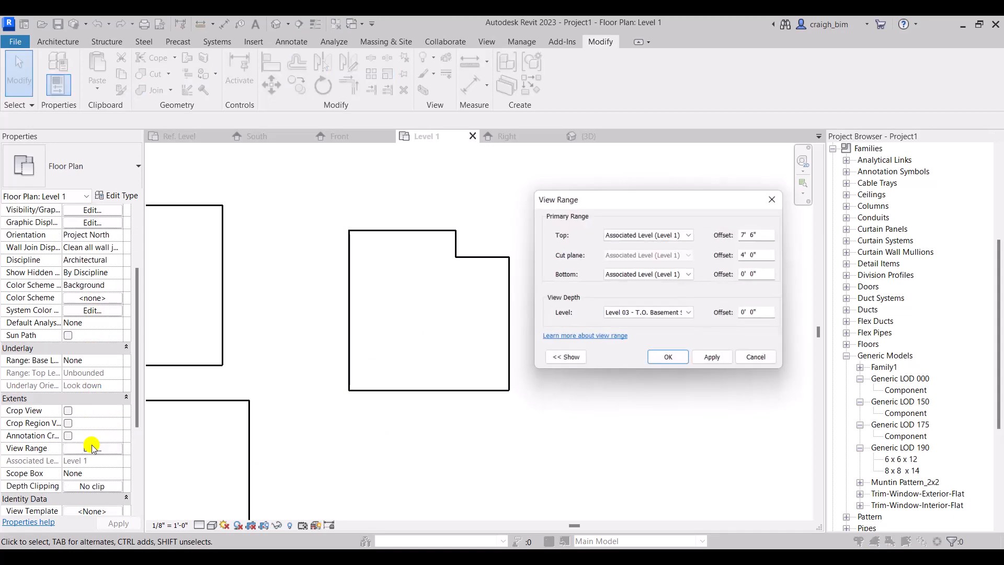
left_click_drag(773, 255, 737, 254)
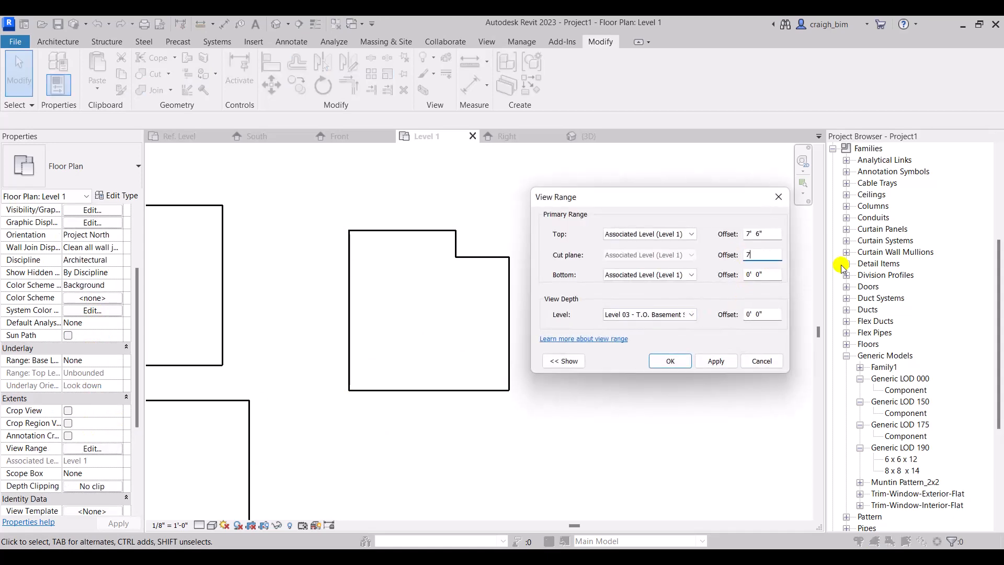
type("7")
left_click(669, 360)
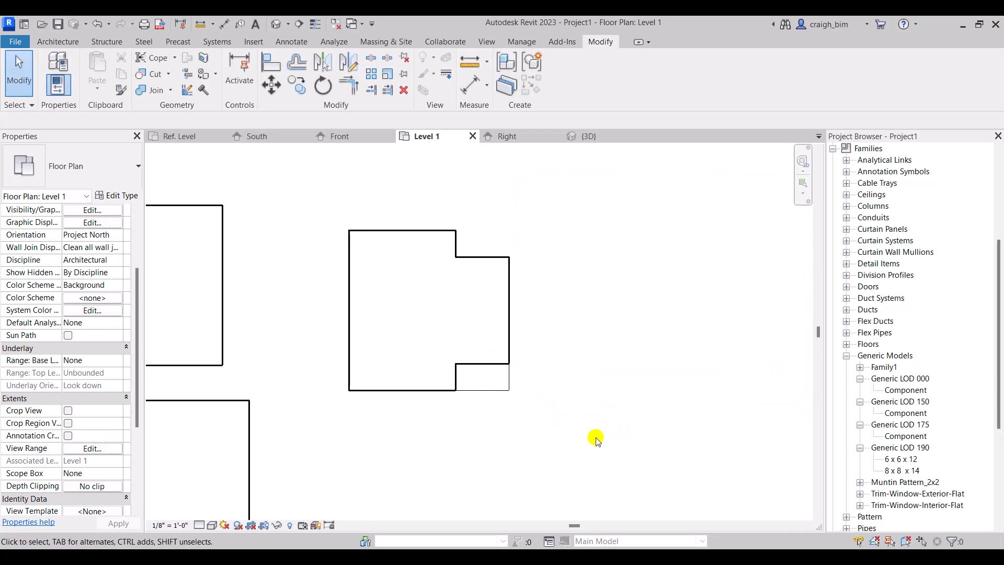
Rename the loaded Family1 family under Generic Models as Generic LOD 200.
scroll(713, 387, "down", 4)
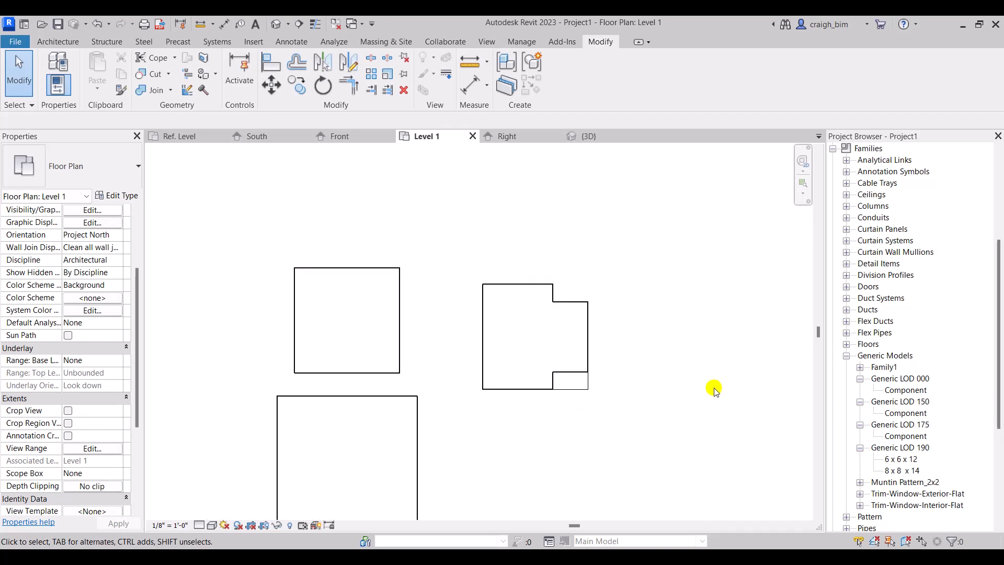
double_click(888, 368)
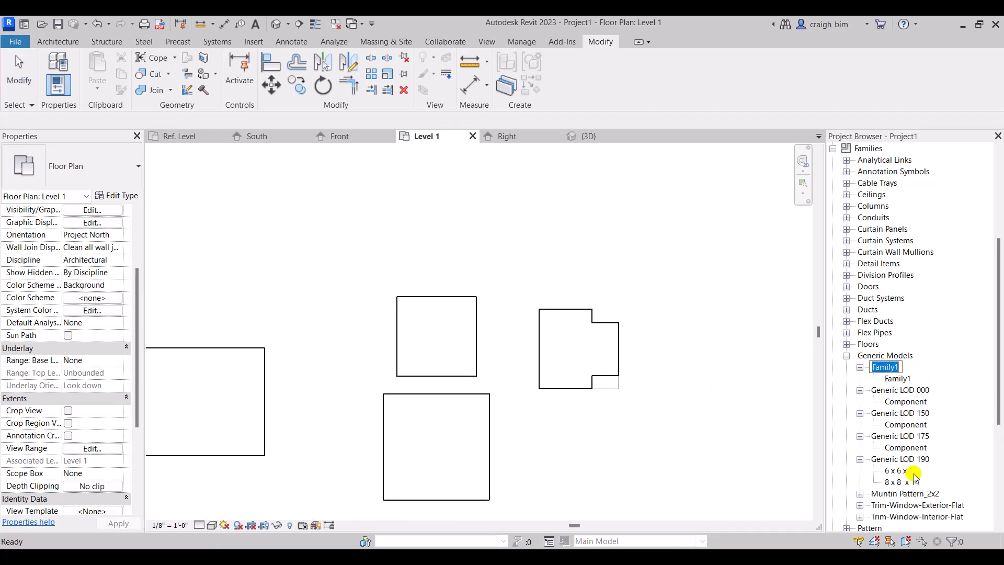
type("g")
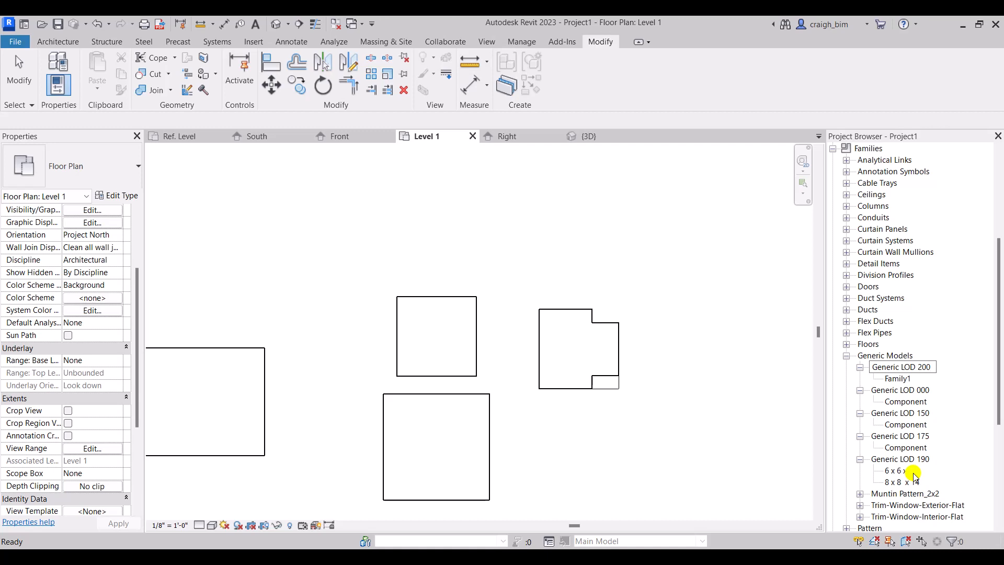
Check the width, depth and height of the Family1 type under Generic LOD 200 in its type properties.
left_click(899, 482)
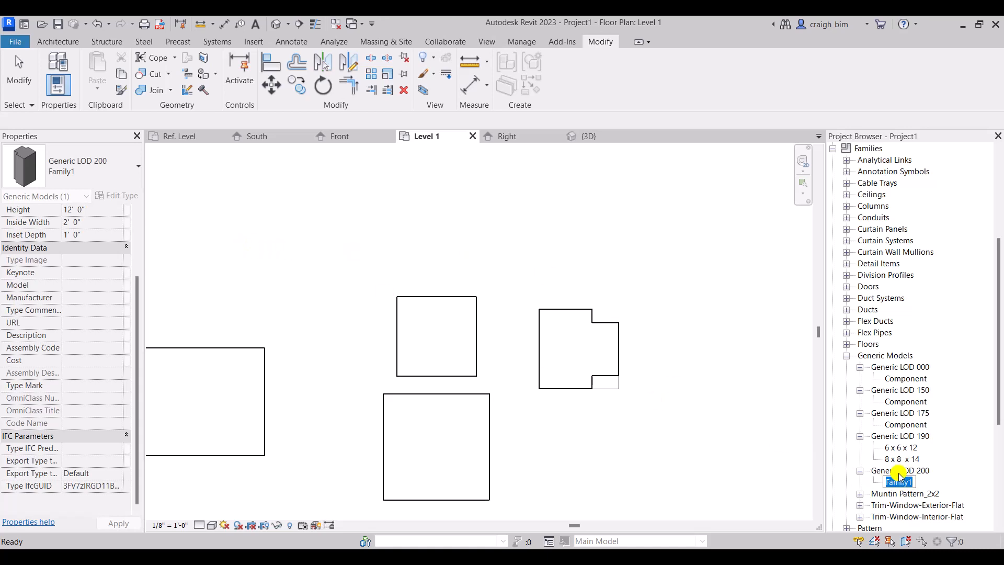
left_click(913, 471)
left_click(908, 480)
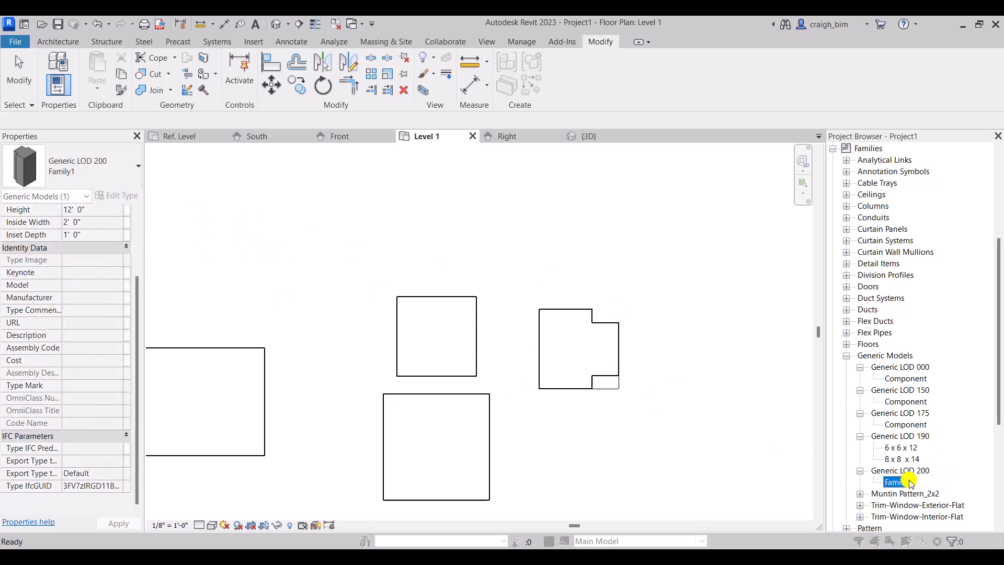
double_click(910, 482)
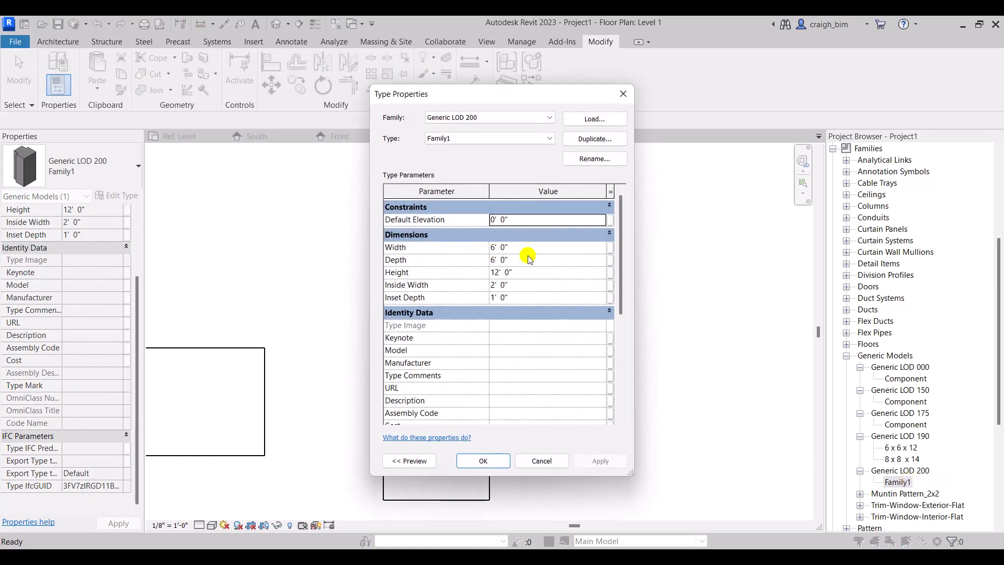
left_click(623, 94)
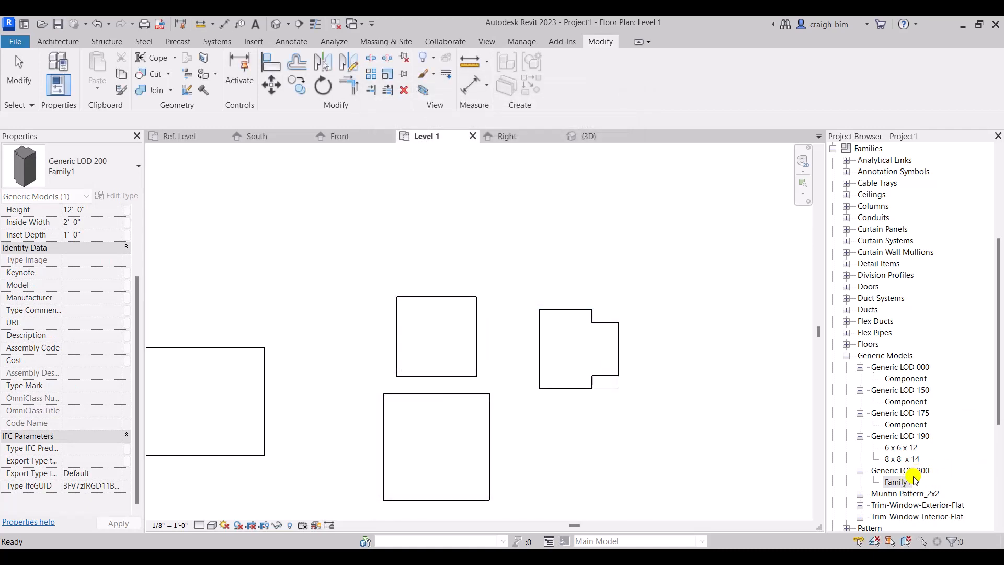
Rename the Family1 type under Generic LOD 200 as 6 x 6 x 12, copying the name from the Generic LOD 190 type.
left_click(909, 450)
left_click(911, 449)
key("ctrl+c")
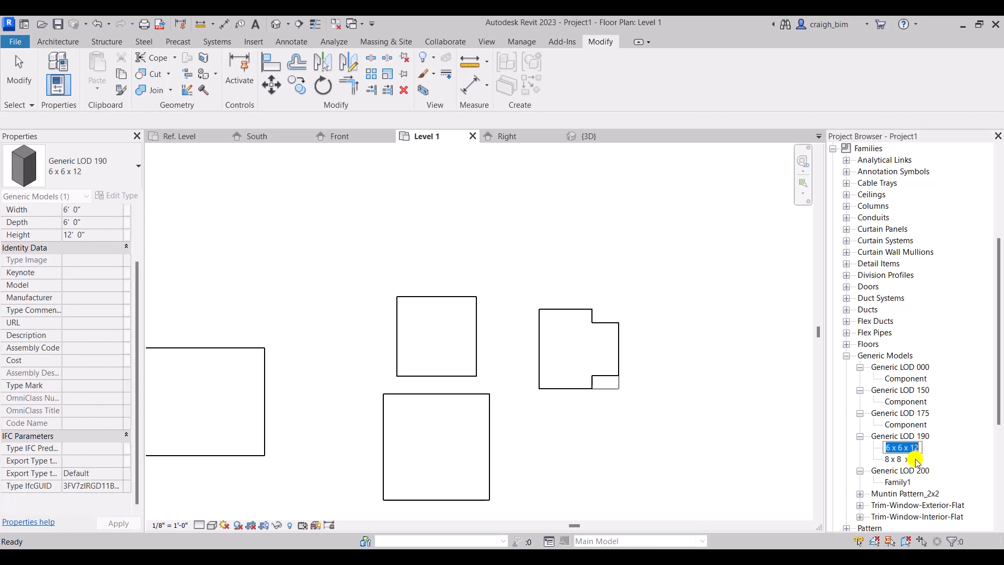
left_click(898, 481)
left_click(894, 482)
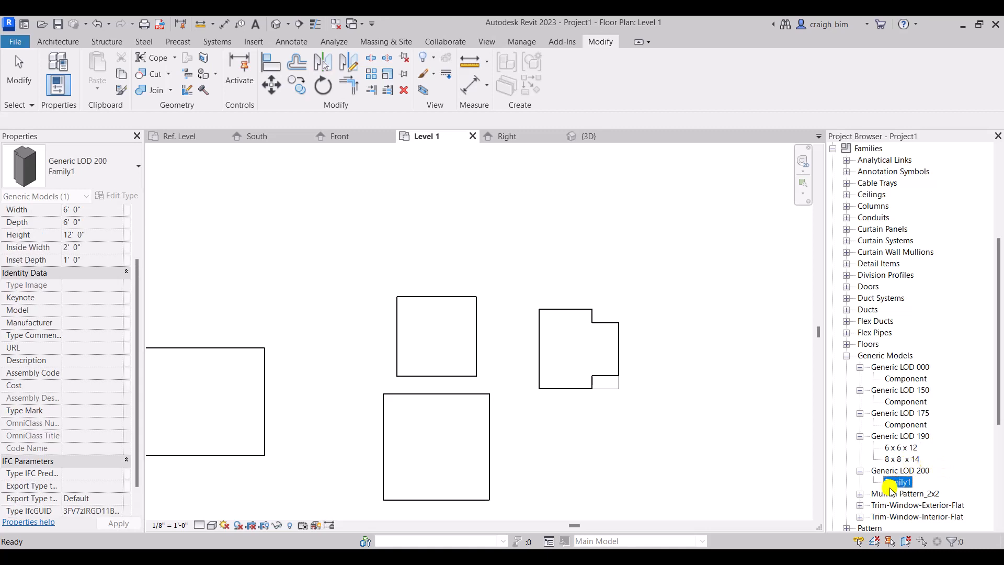
key("ctrl+v")
left_click(900, 448)
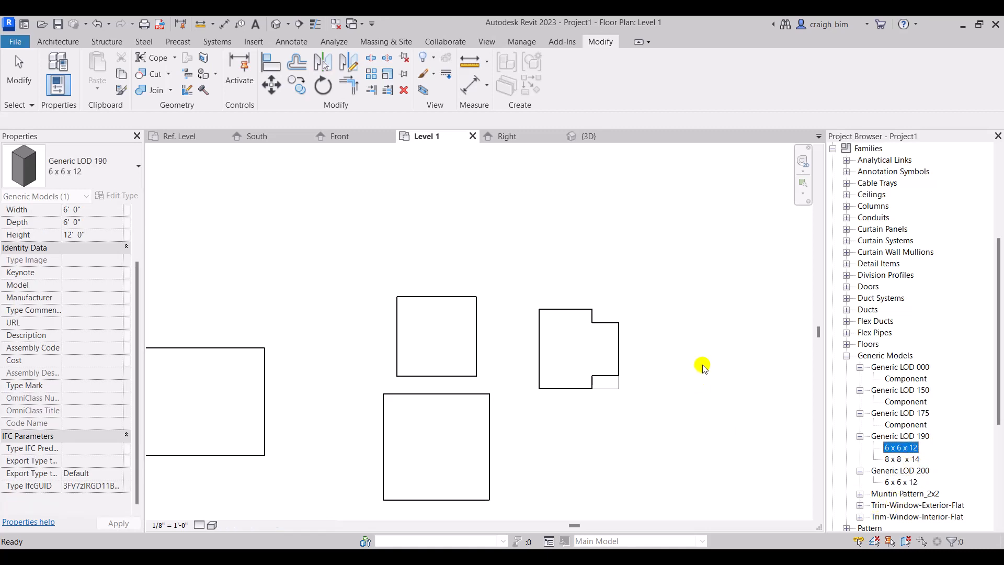
Show all the placed blocks in the project's 3D view with the Shaded visual style and inspect them from several angles.
left_click(681, 368)
scroll(682, 369, "down", 3)
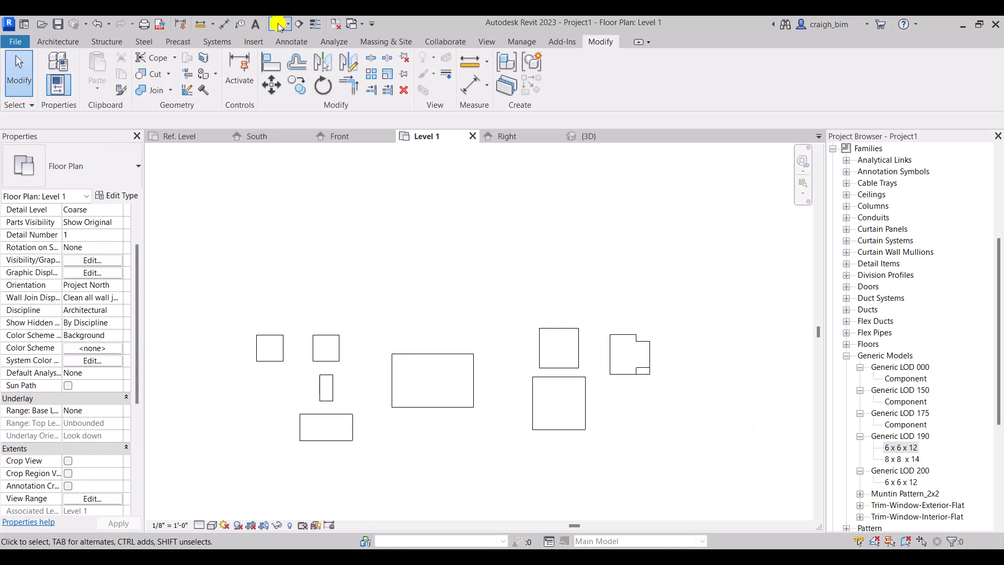
scroll(416, 289, "up", 4)
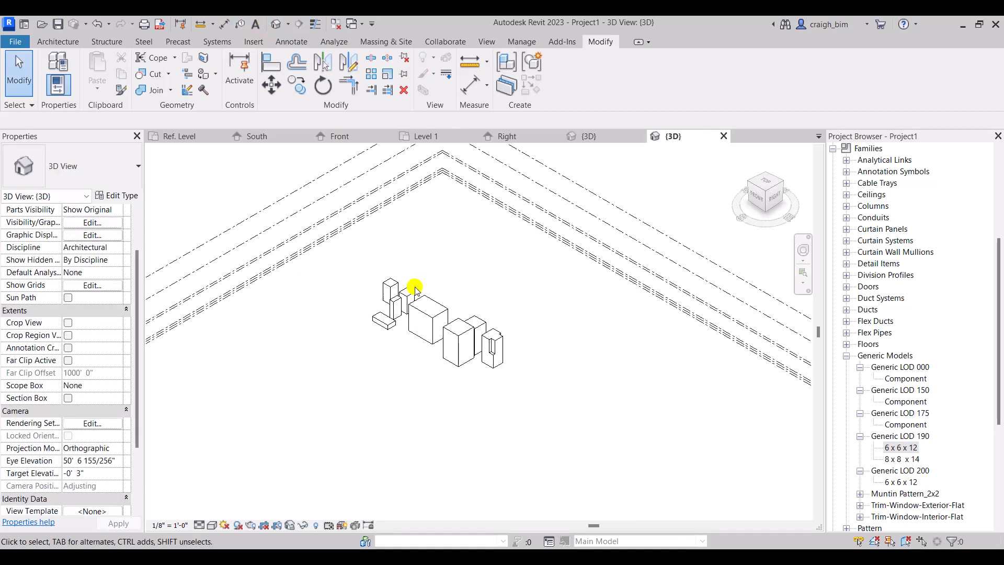
left_click_drag(275, 222, 673, 498)
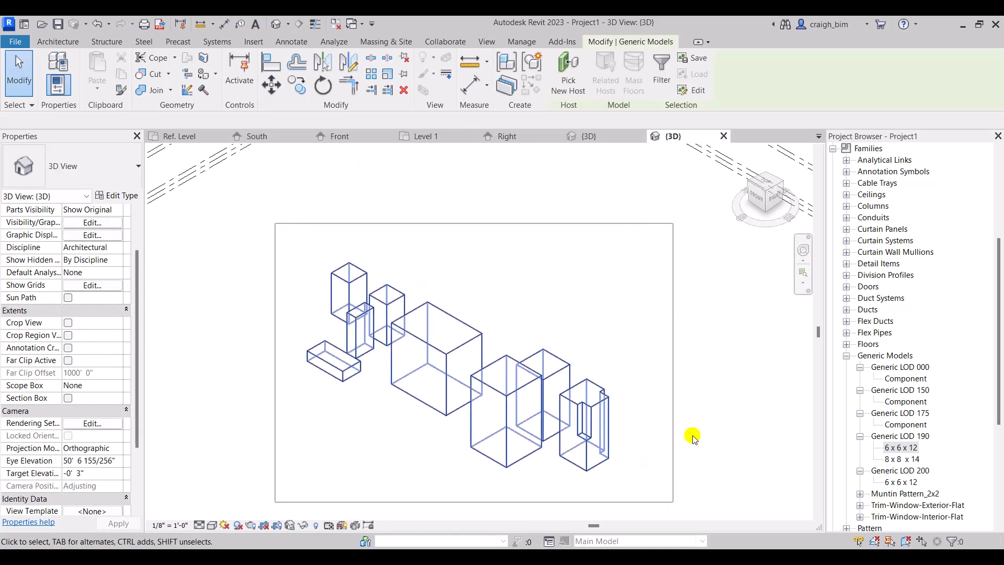
left_click(691, 438)
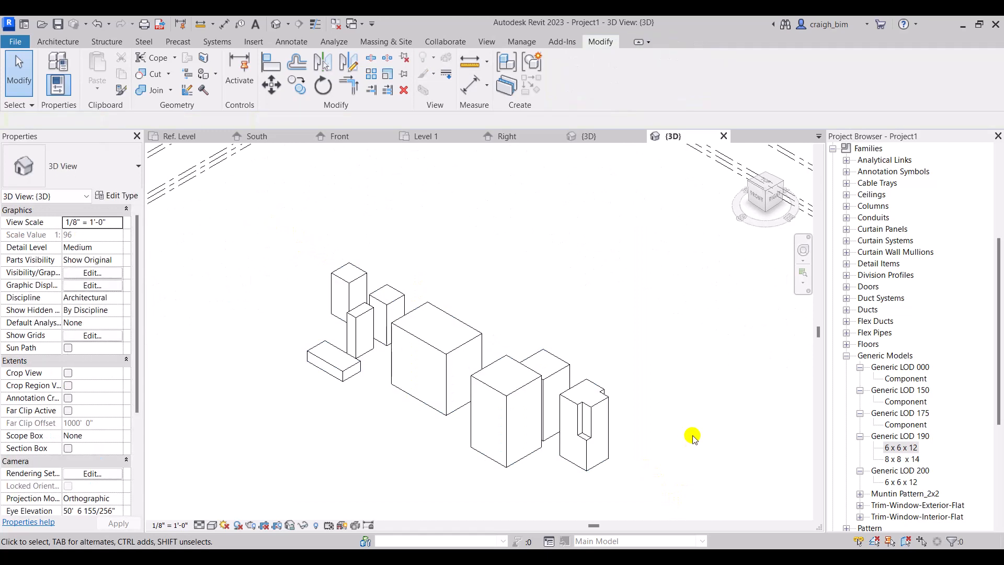
left_click(212, 524)
left_click(231, 486)
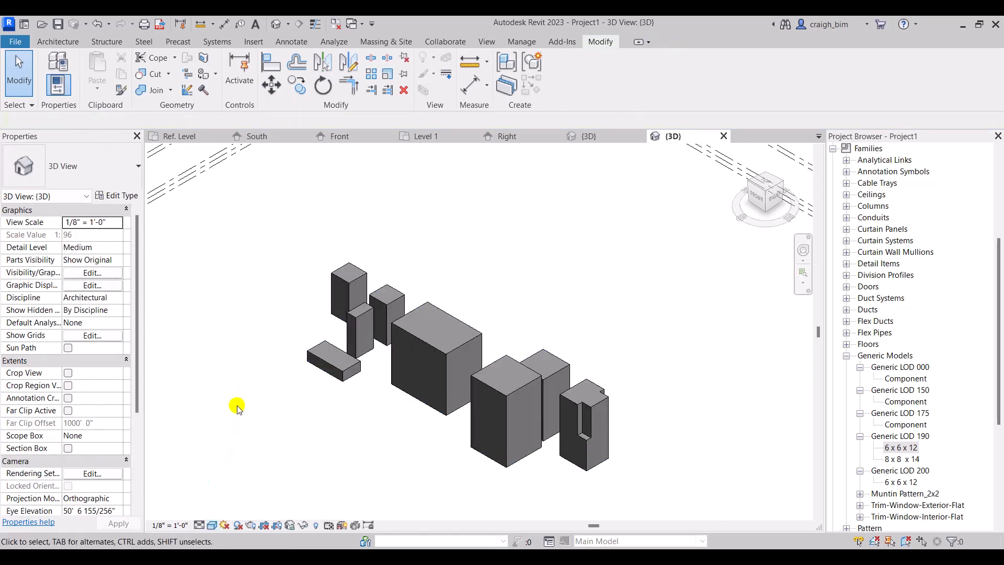
mouse_move(235, 406)
middle_mouse_down("shift")
mouse_move(267, 428)
mouse_move(394, 439)
mouse_move(432, 417)
middle_mouse_up("shift")
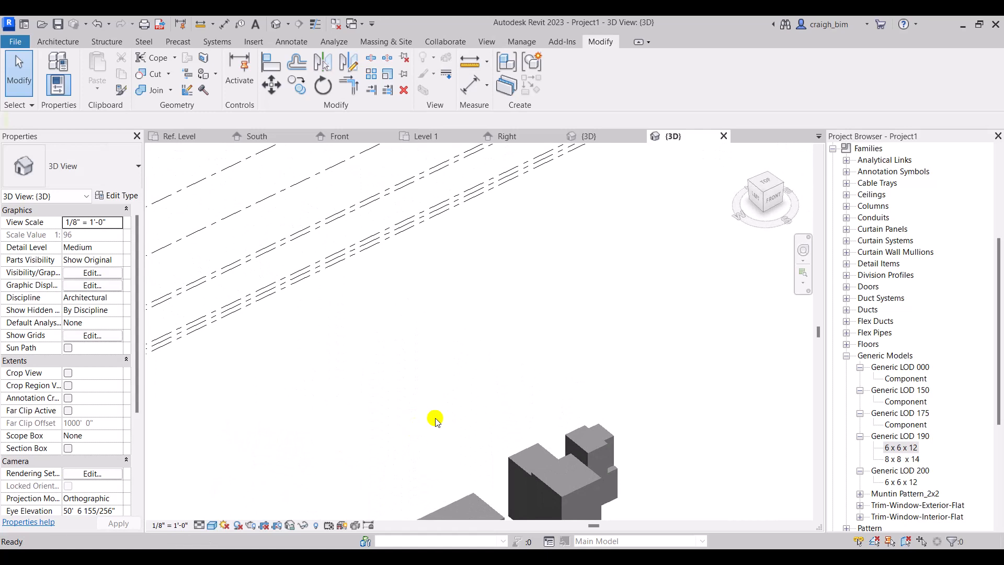
left_click(579, 428)
middle_click_drag(671, 408, 389, 428, "shift")
left_click(617, 322)
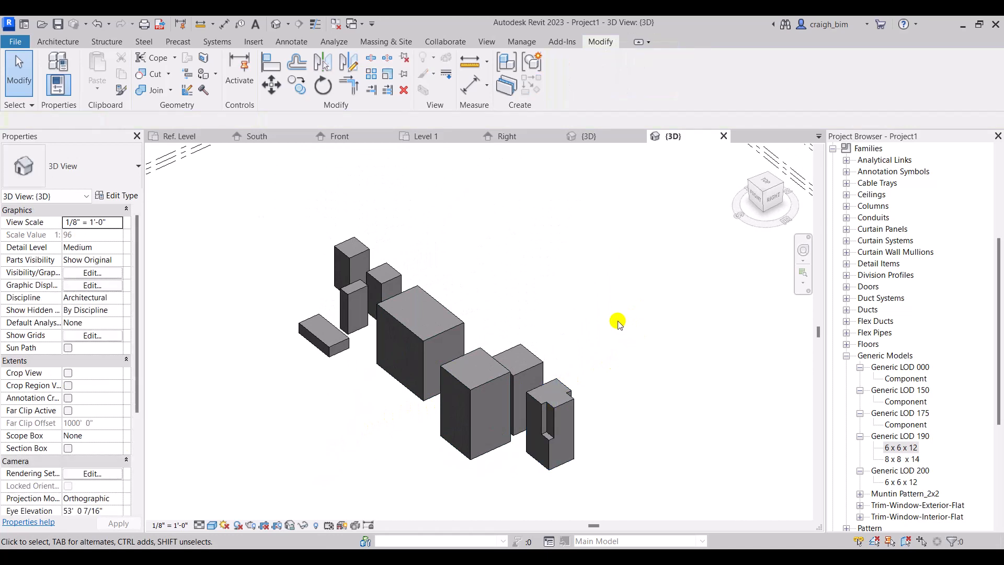